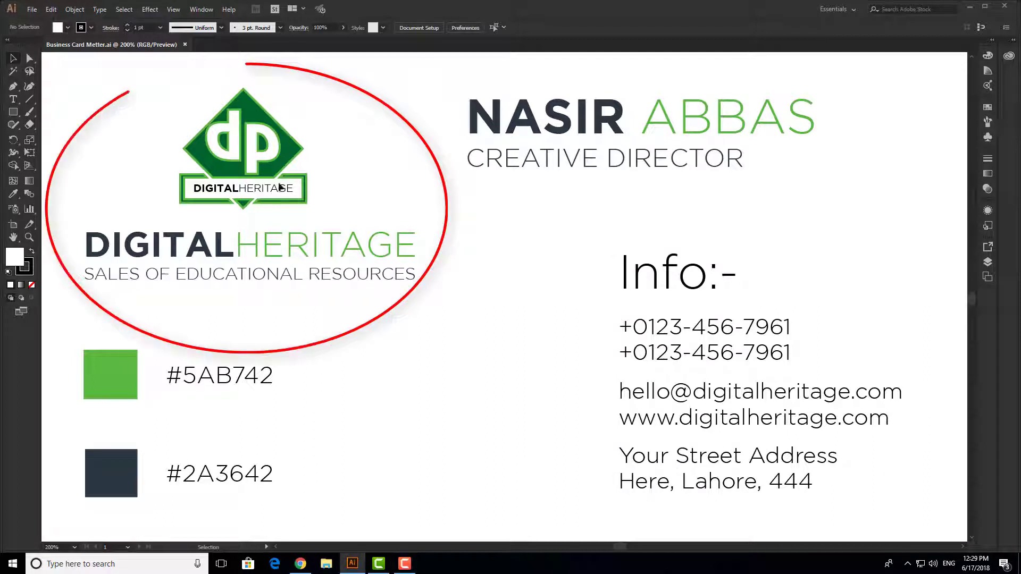
Inspect the reference card's logo, name and title text, and colour swatches
left_click(172, 278)
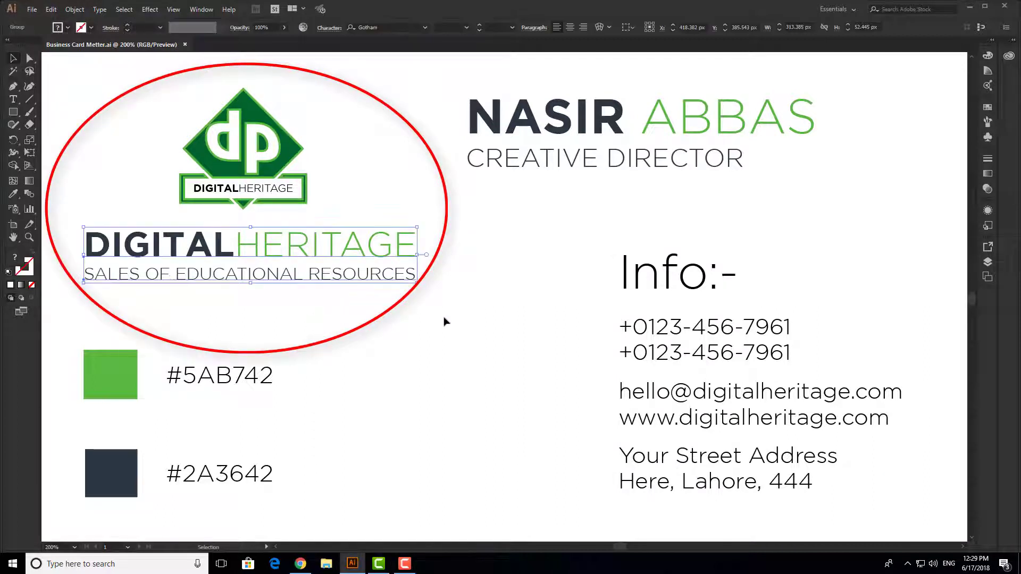
left_click(444, 321)
left_click_drag(439, 68, 633, 178)
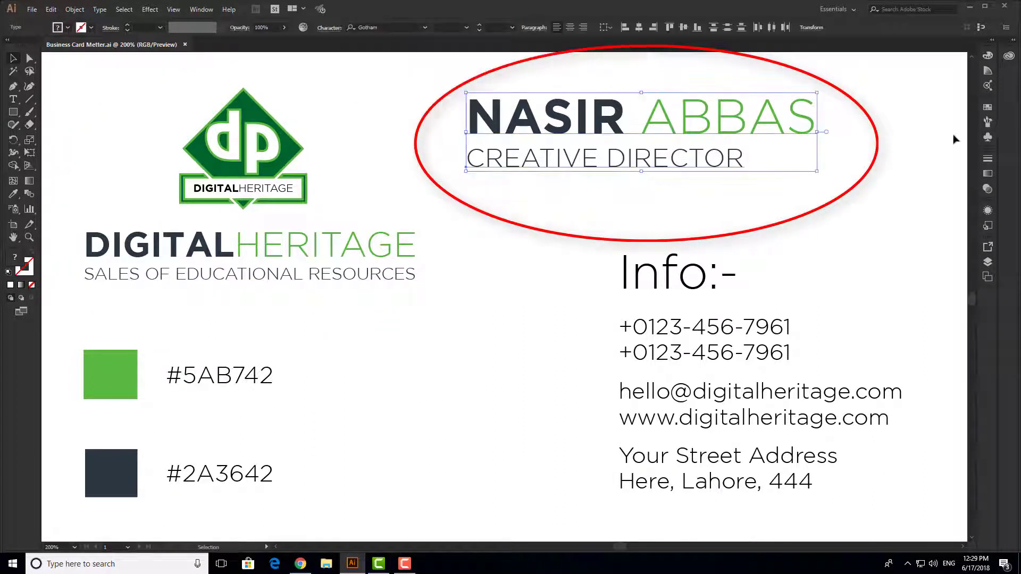
left_click(893, 145)
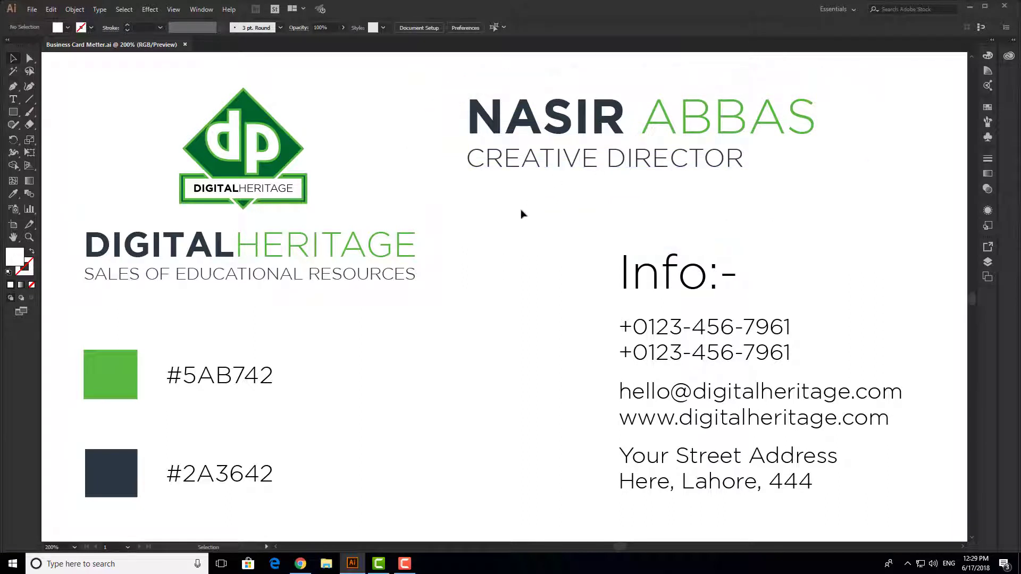
left_click_drag(336, 355, 95, 500)
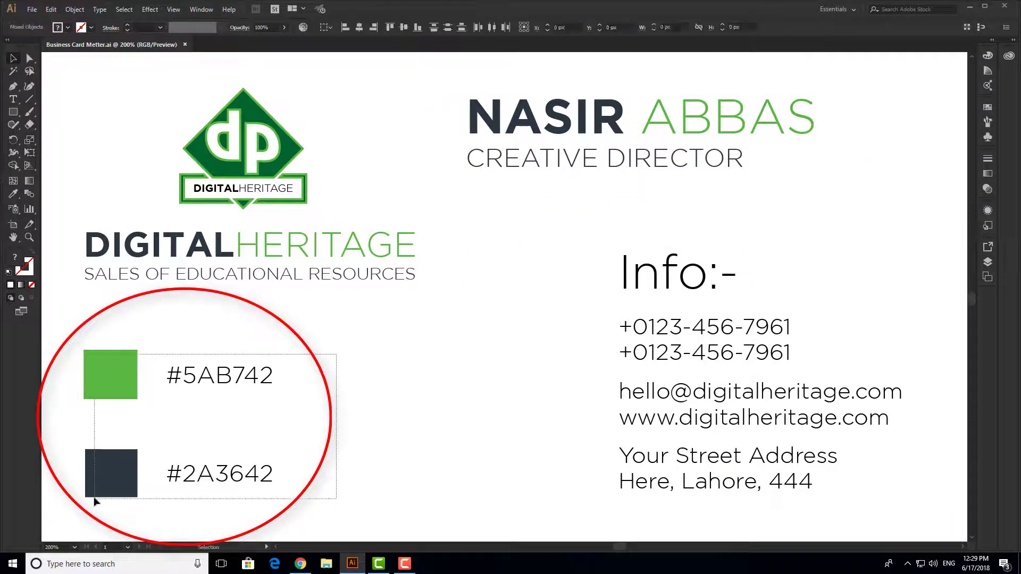
left_click(384, 360)
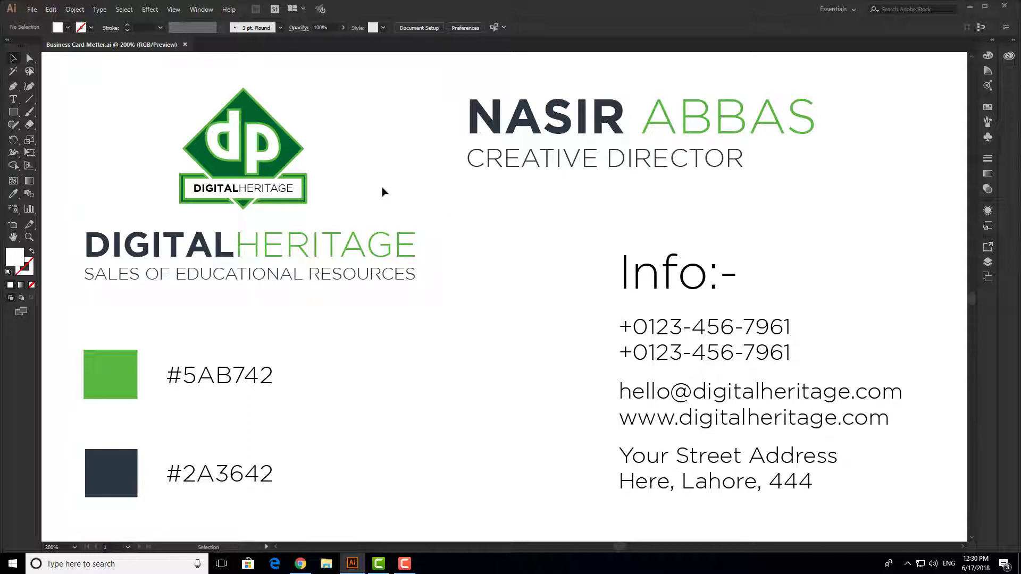
Start a new document with 2 artboards measured in inches
left_click(38, 7)
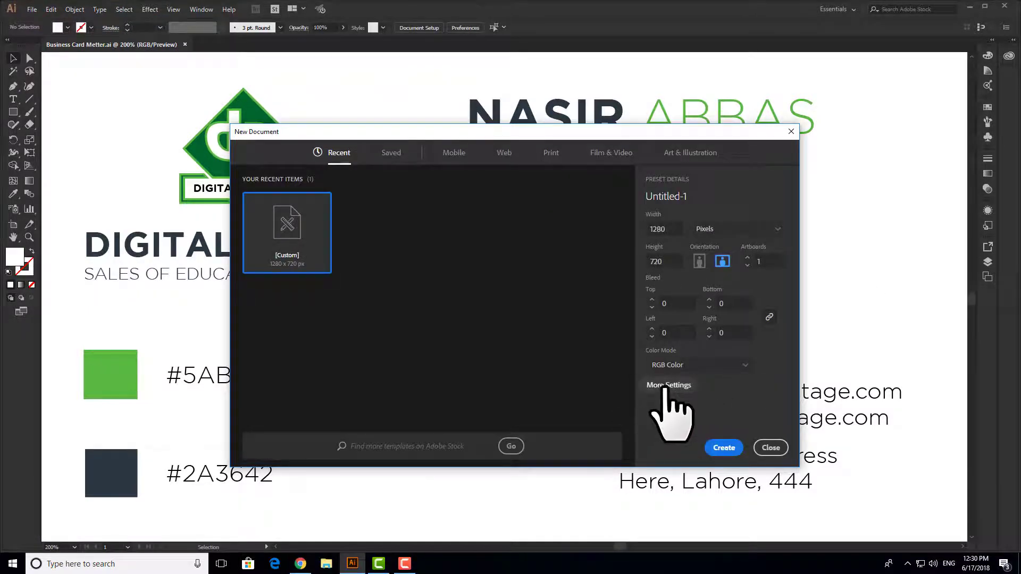
left_click(665, 387)
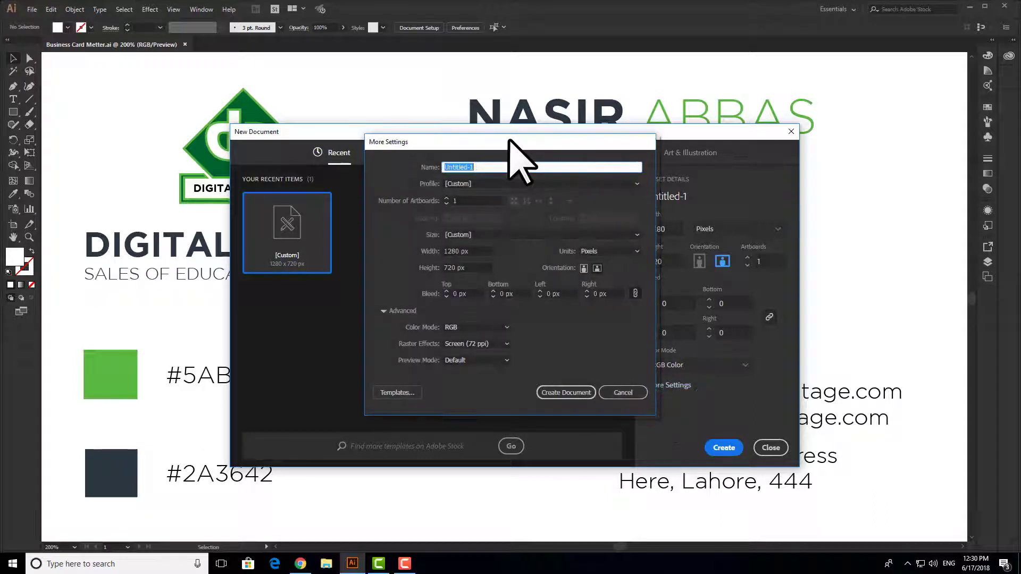
left_click_drag(453, 145, 488, 154)
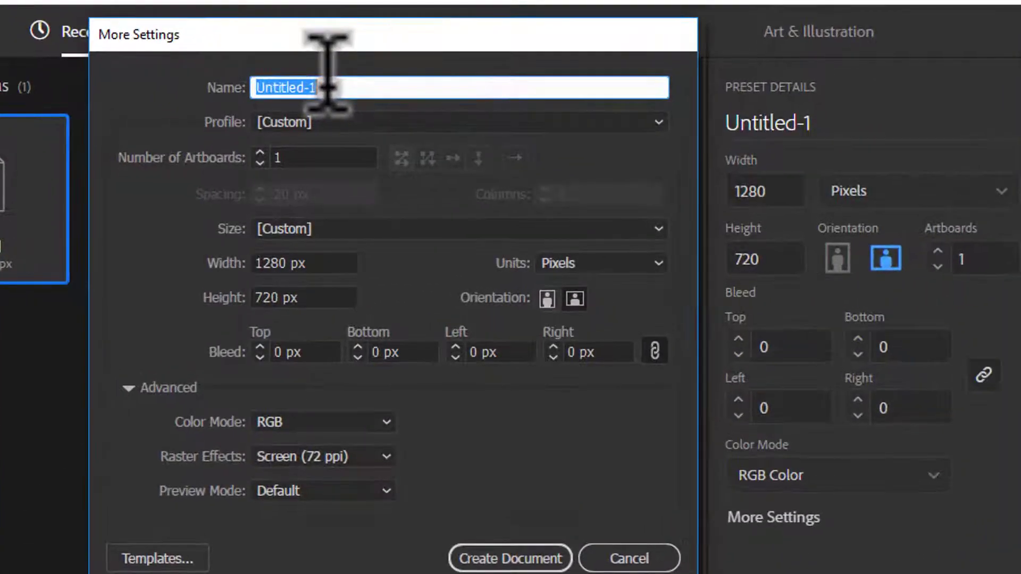
left_click(289, 158)
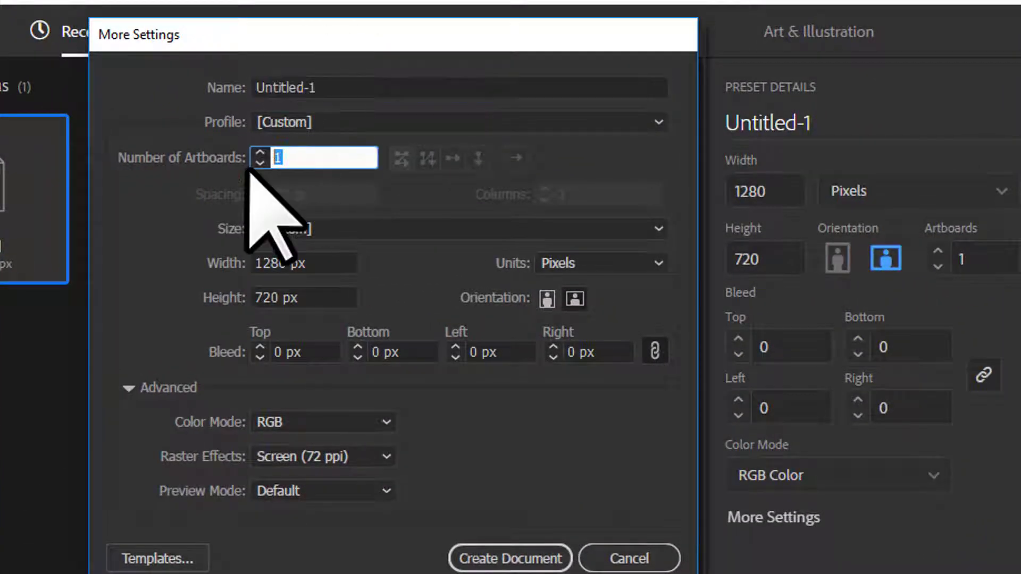
type("2")
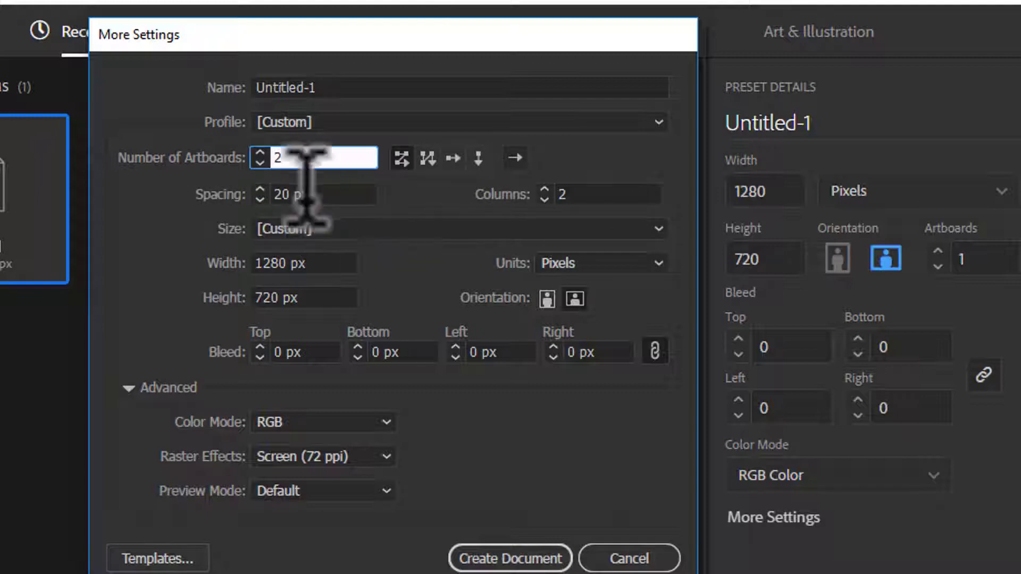
left_click(601, 266)
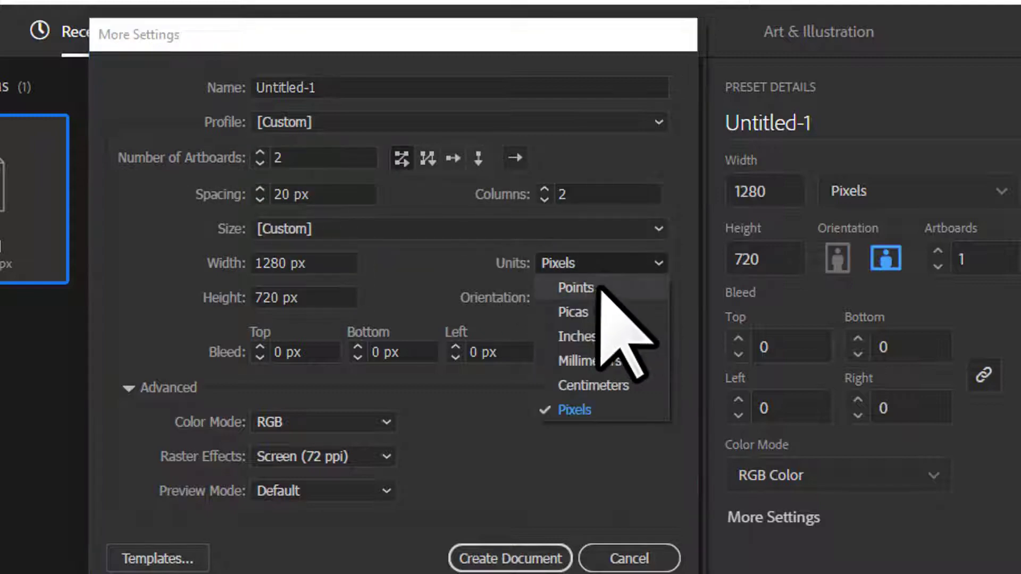
left_click(585, 336)
Make each artboard 3.5 × 2 in with a 0.125 in bleed
left_click(297, 263)
key("ctrl+a")
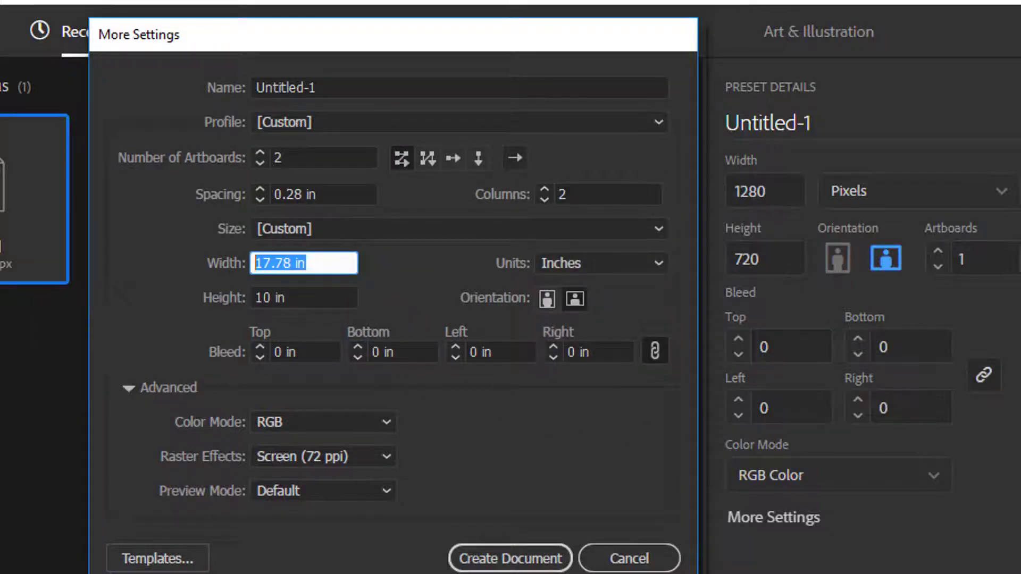
type("3.5")
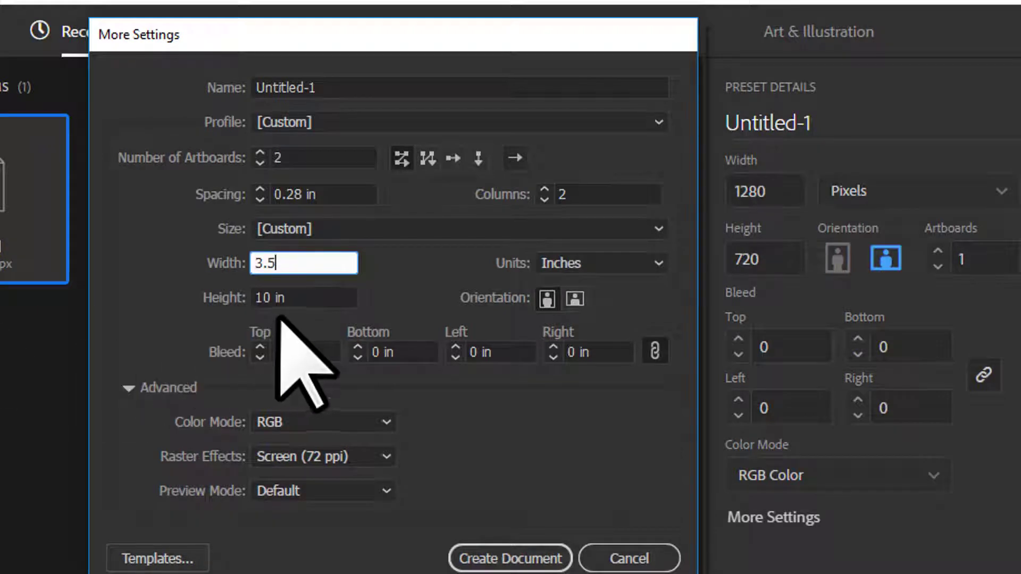
left_click(290, 298)
type("2")
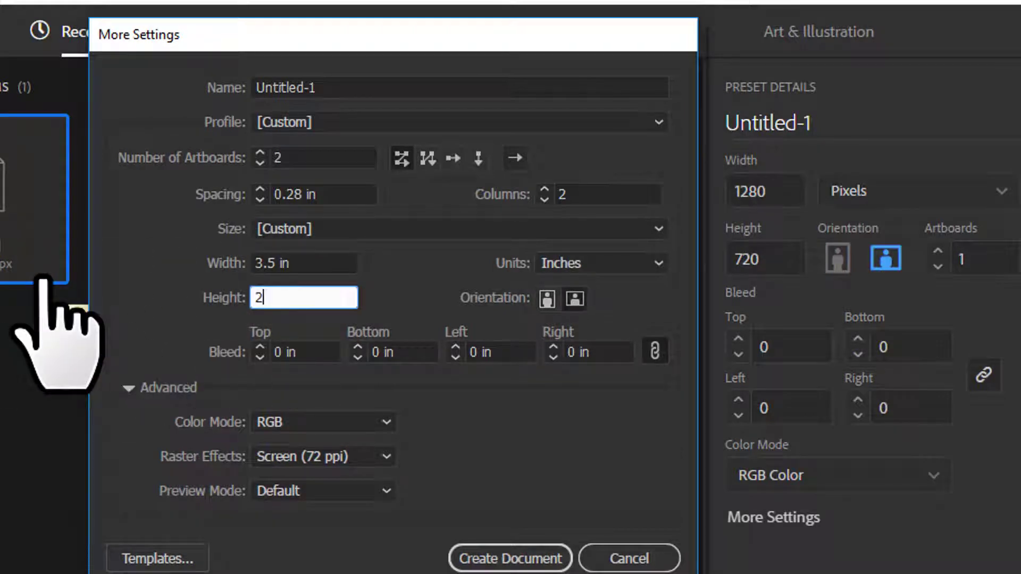
key("Tab")
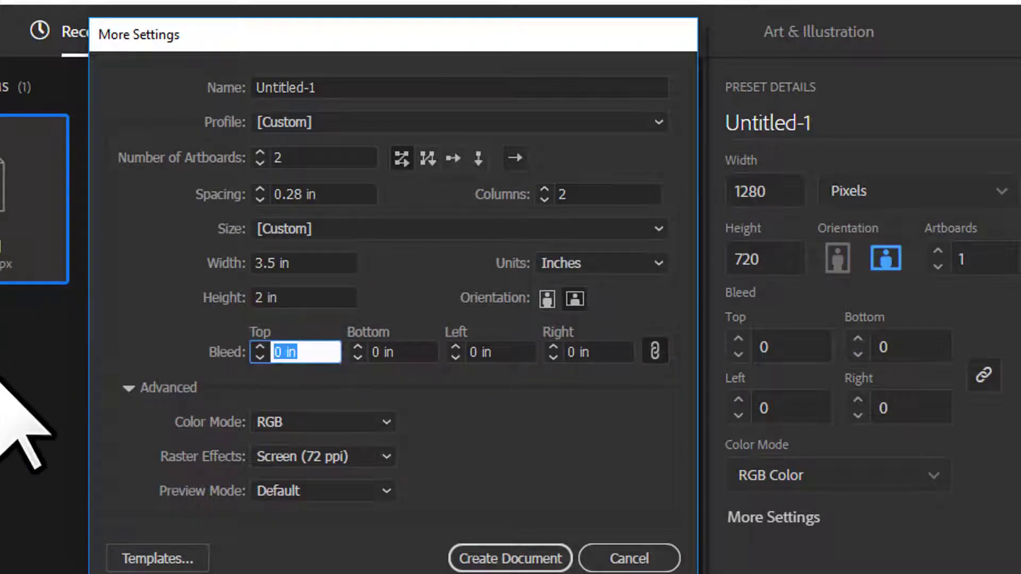
type("0.125")
Set CMYK colour and High 300 ppi raster, name it Business Card, and create it
left_click(334, 421)
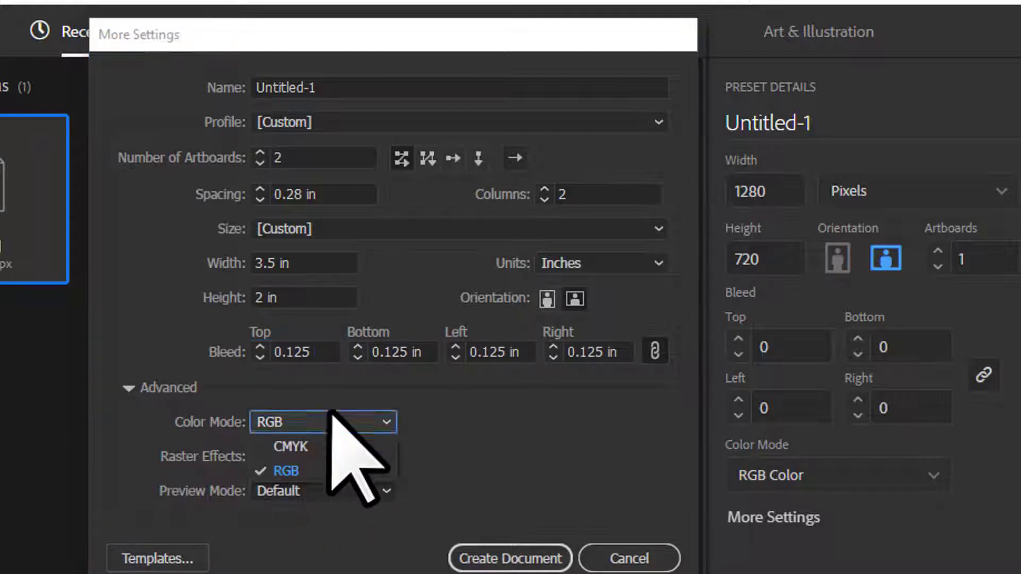
left_click(327, 446)
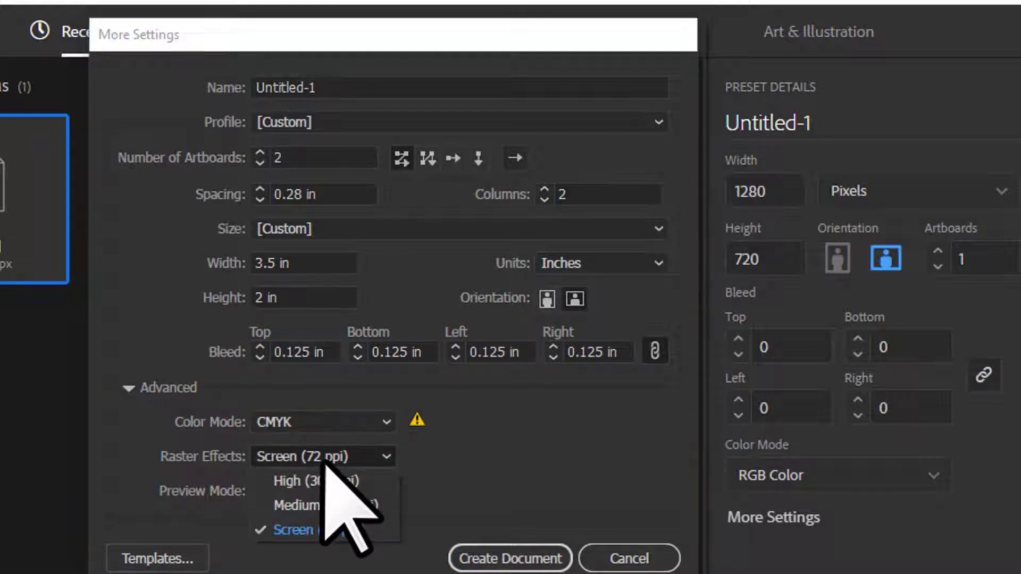
left_click(336, 481)
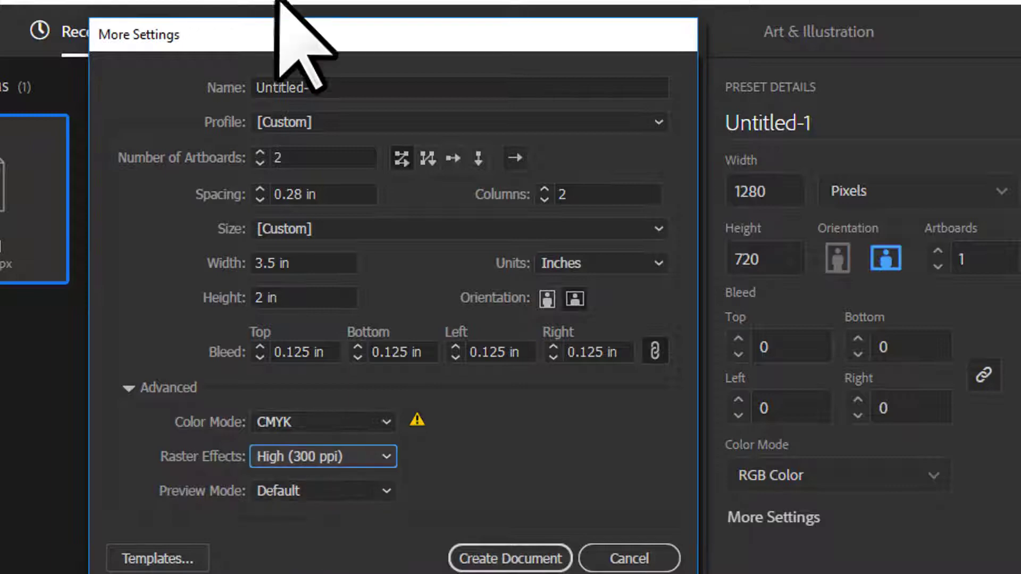
double_click(297, 157)
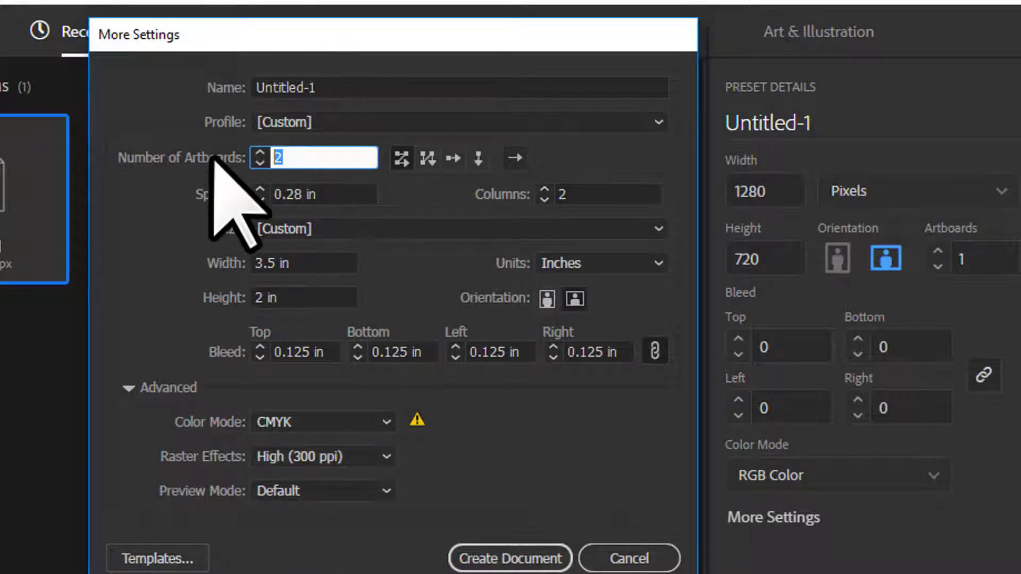
left_click(335, 85)
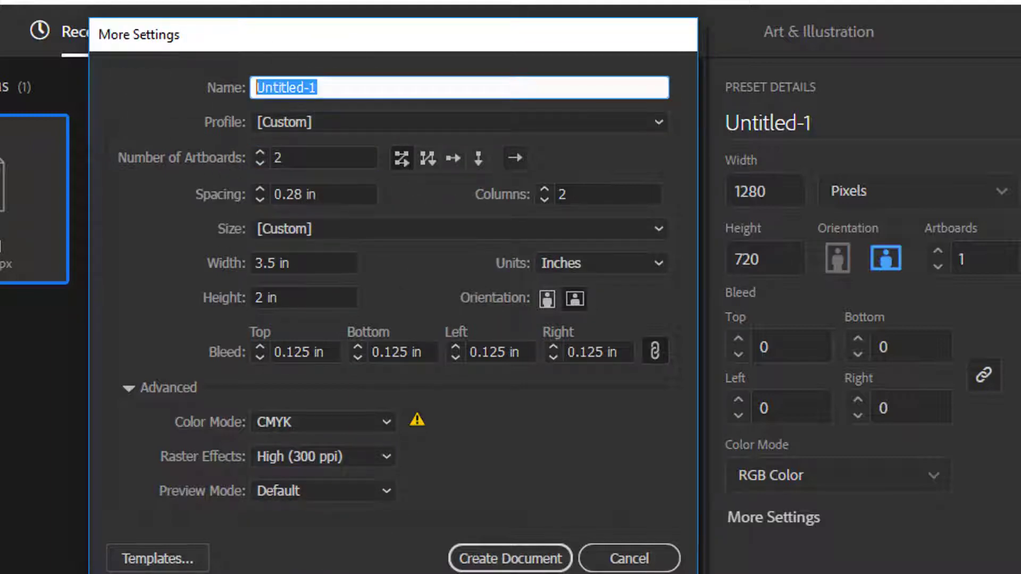
type("Business Card")
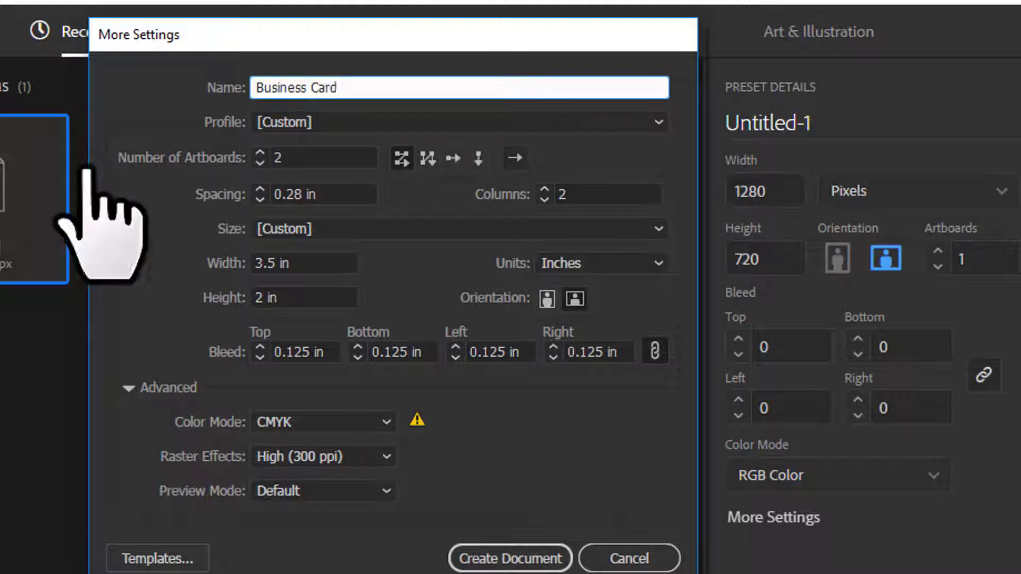
left_click(520, 555)
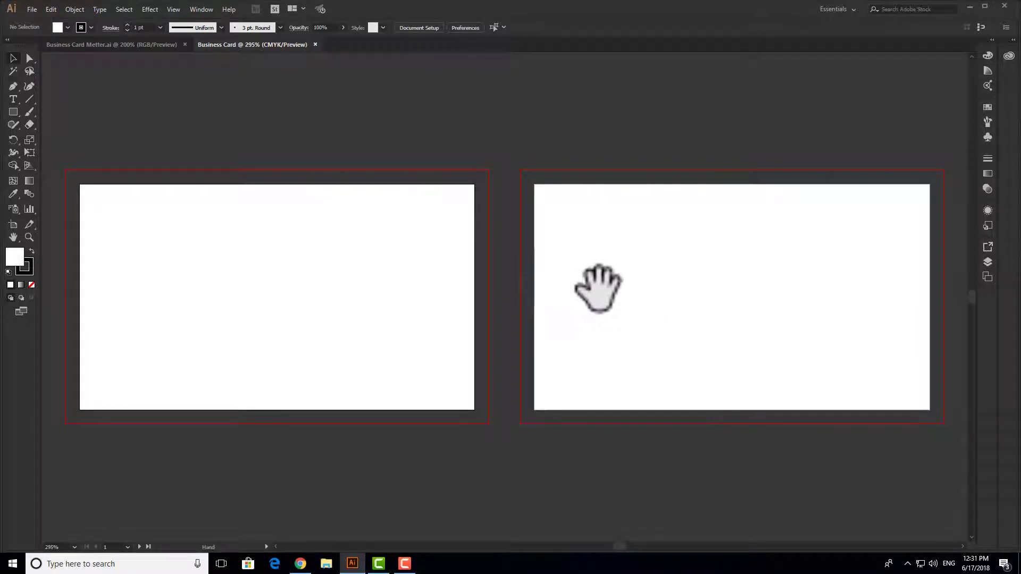
Draw a 3.25 × 1.75 in rectangle on the left artboard and set its fill to None
left_click_drag(597, 285, 594, 298)
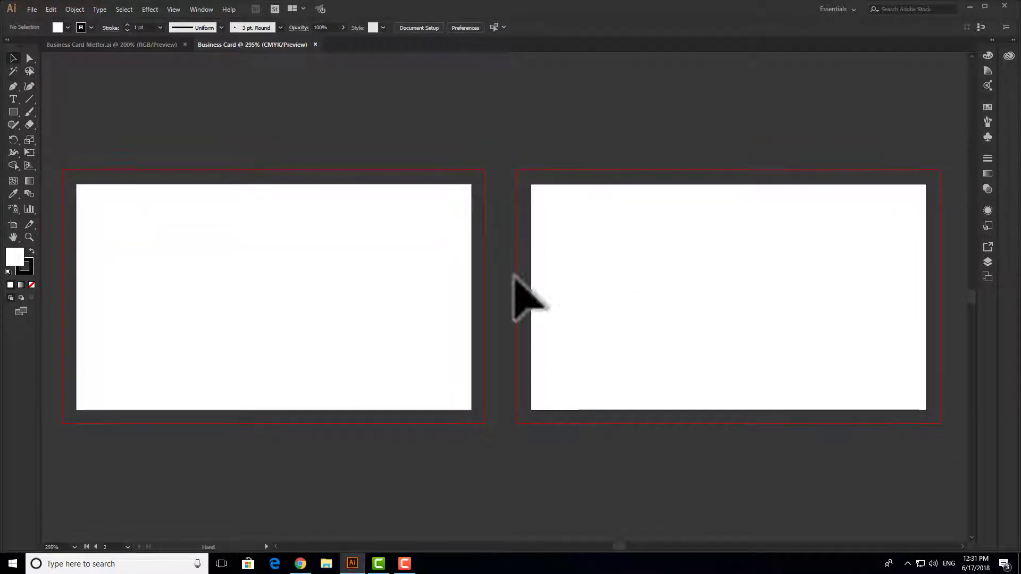
left_click(13, 113)
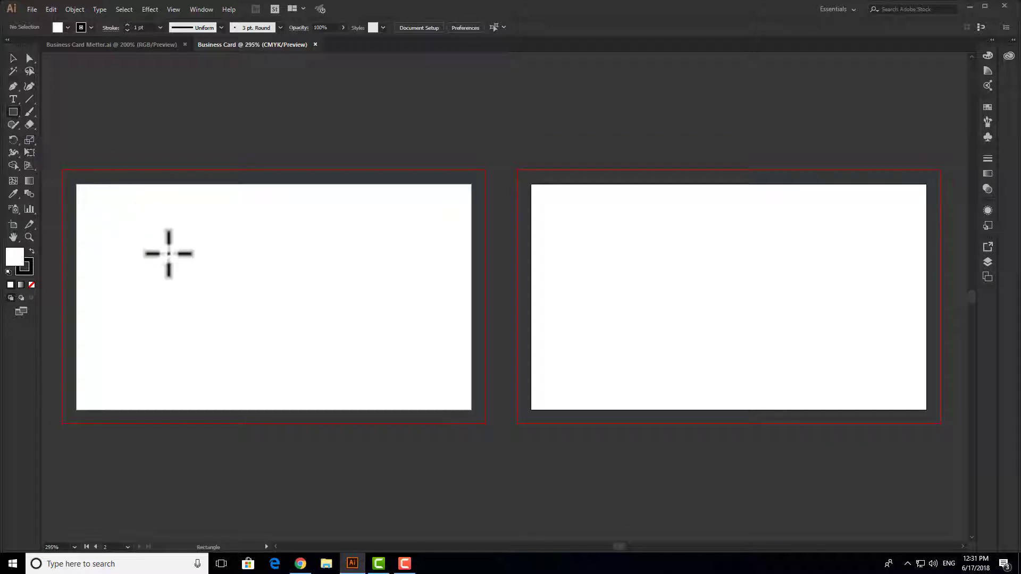
left_click(171, 253)
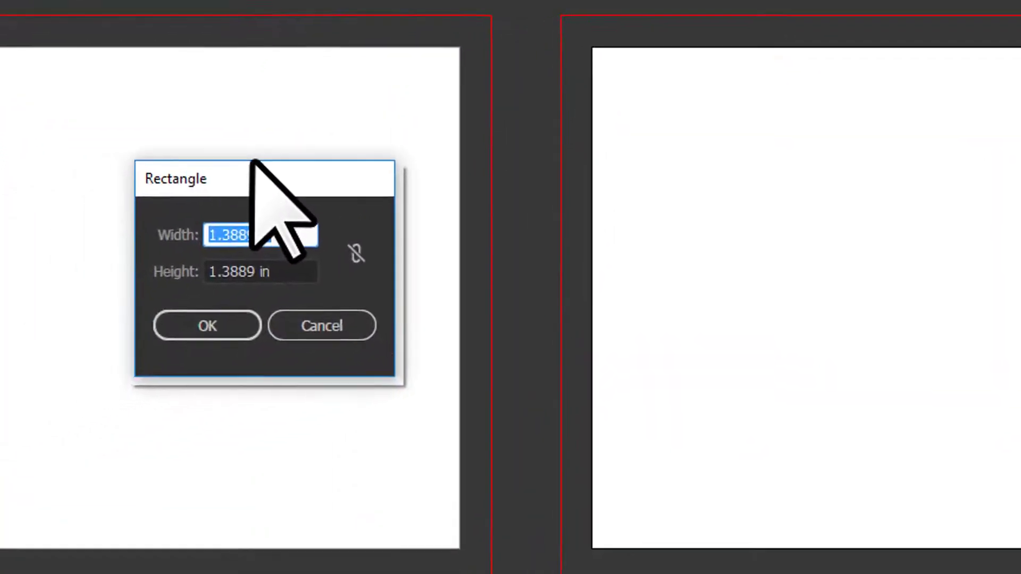
type("3.25")
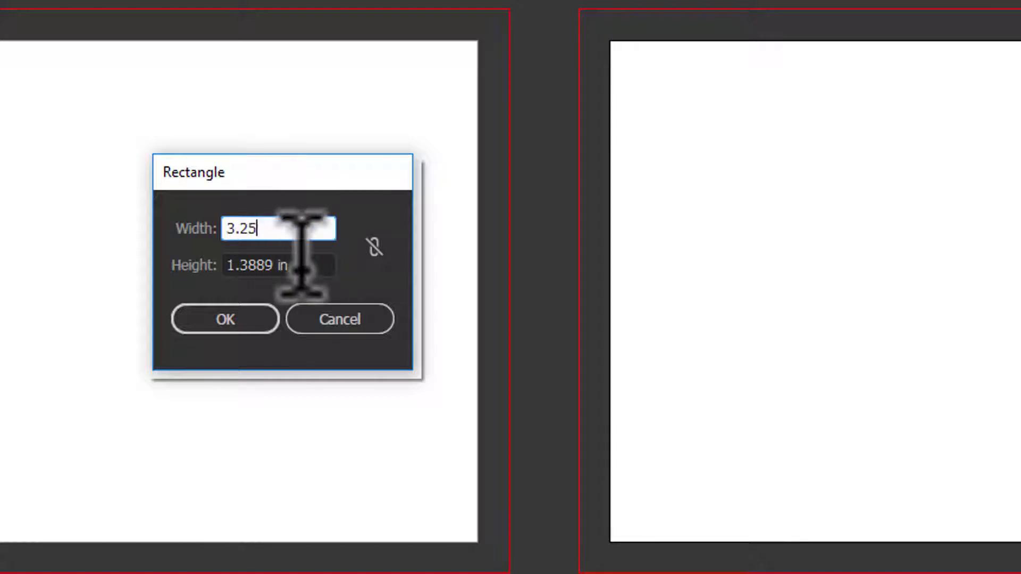
key("Tab")
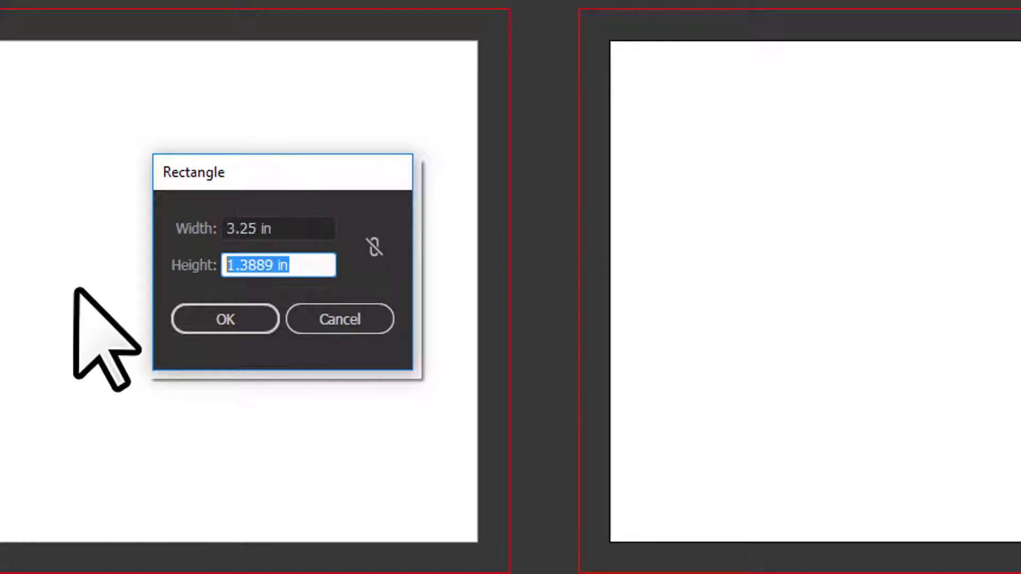
type("1.75")
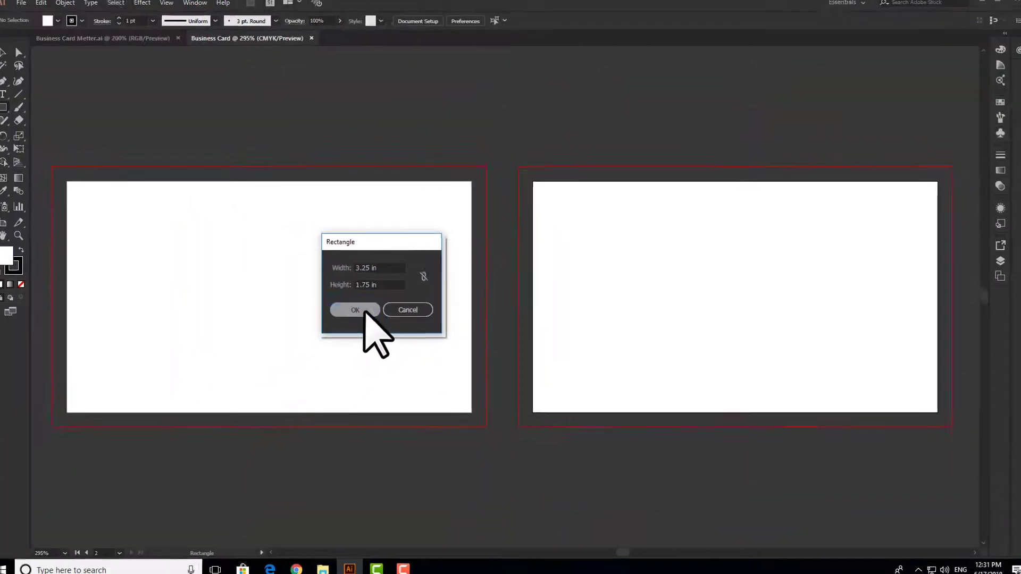
left_click(226, 319)
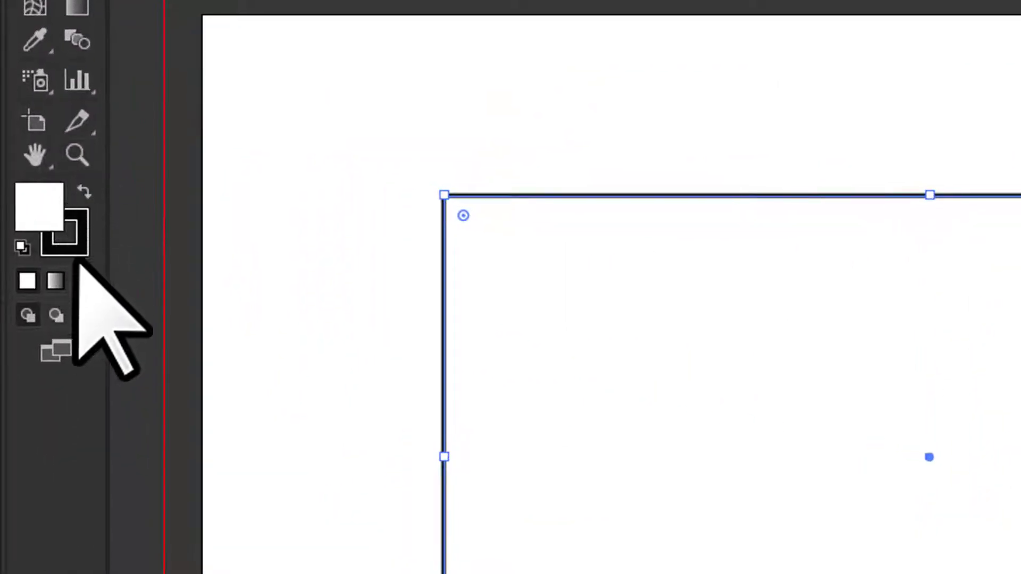
left_click(81, 279)
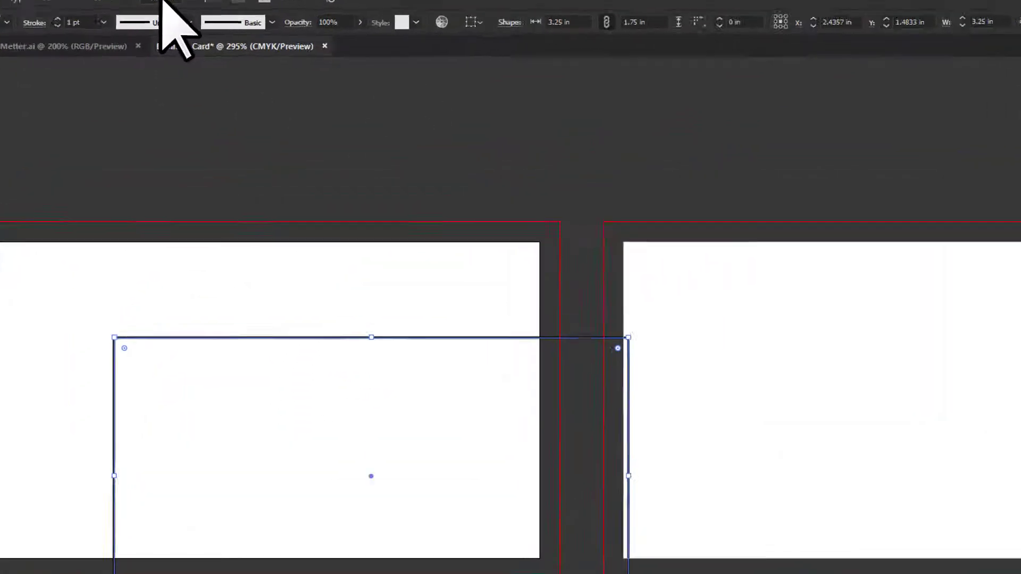
Center the rectangle horizontally and vertically on the first artboard using Align To Artboard
left_click(201, 9)
left_click(161, 239)
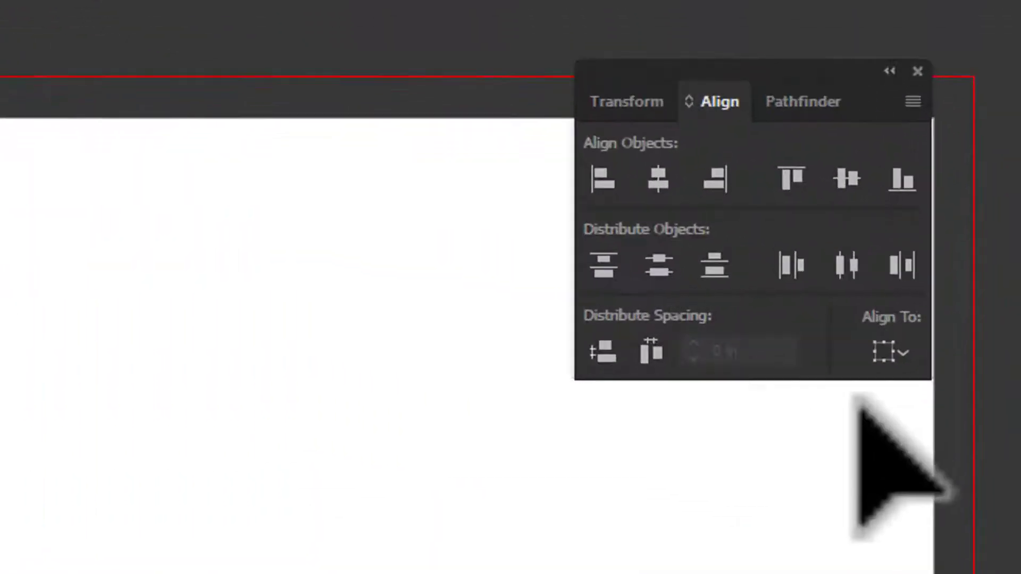
left_click(889, 351)
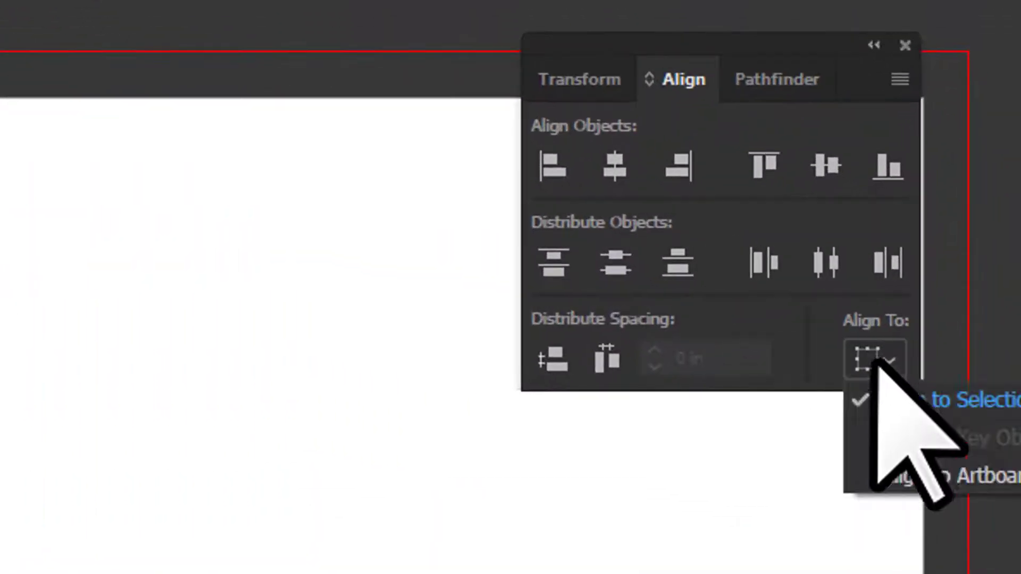
left_click(942, 452)
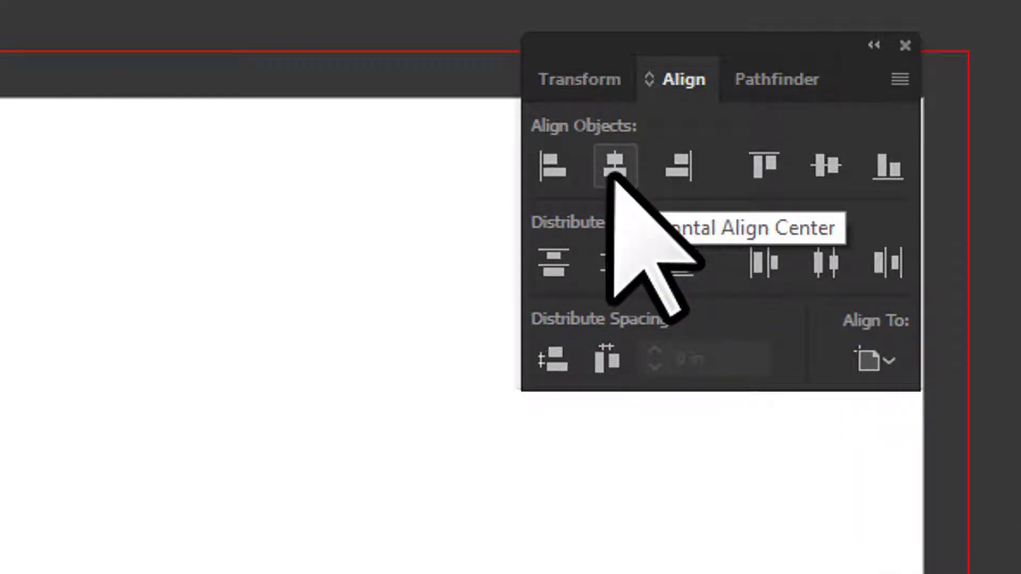
left_click(614, 169)
left_click(825, 167)
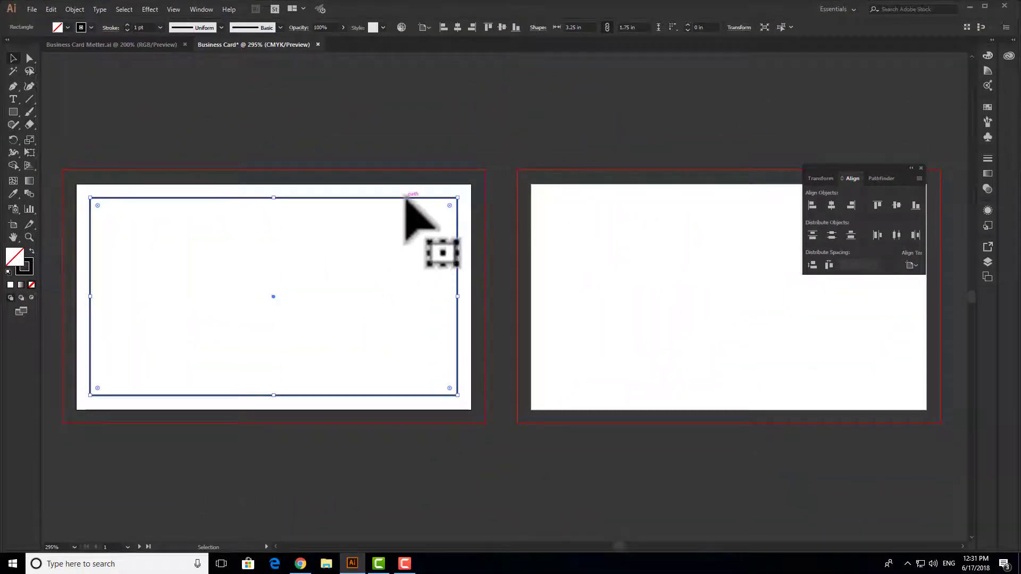
Convert the centred rectangle into guides with Make Guides
right_click(401, 215)
mouse_move(308, 431)
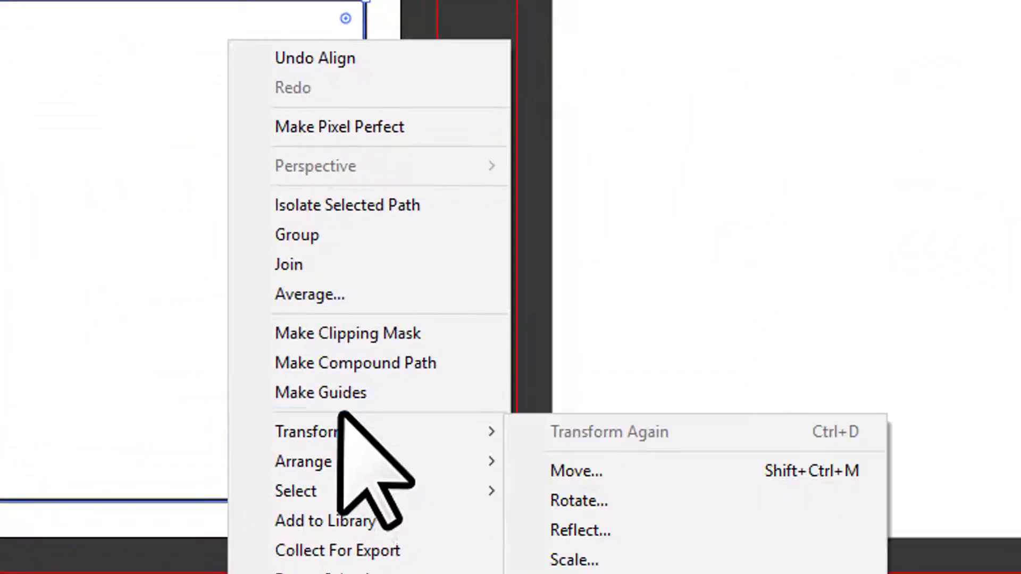
left_click(343, 402)
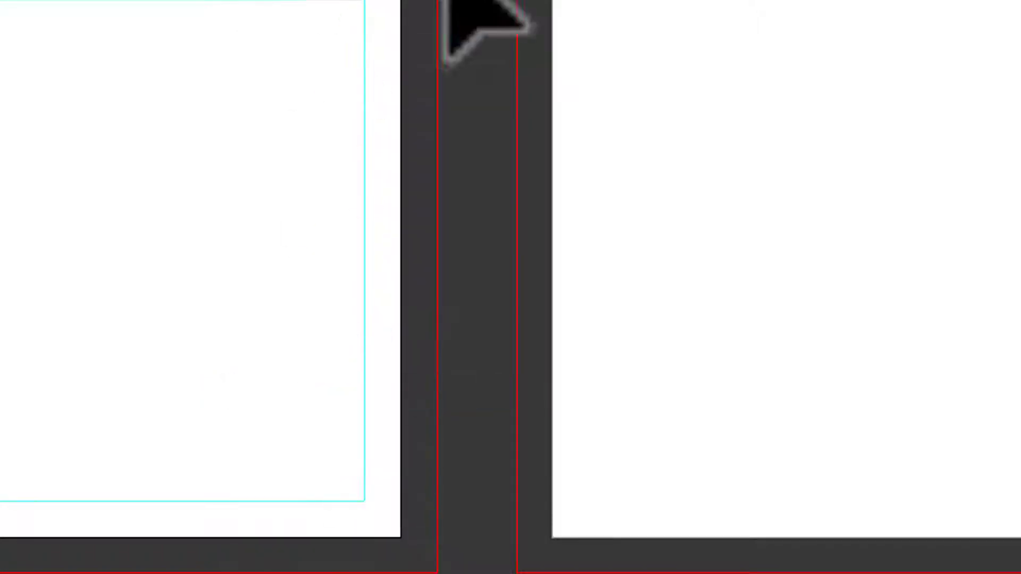
right_click(436, 205)
Unlock the guides and Alt-drag a copy of the guide rectangle onto the second artboard
left_click(408, 248)
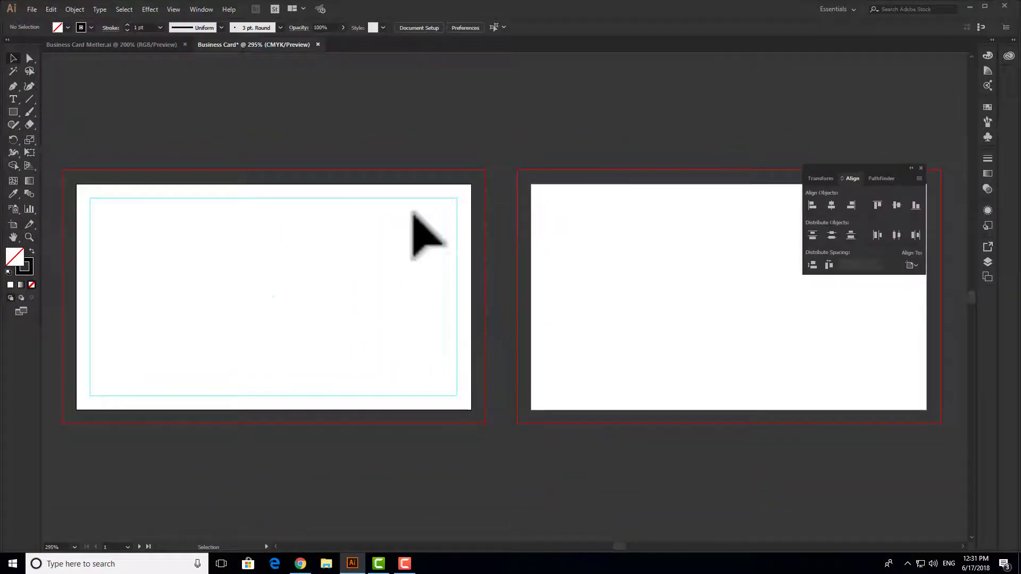
left_click_drag(596, 261, 396, 271)
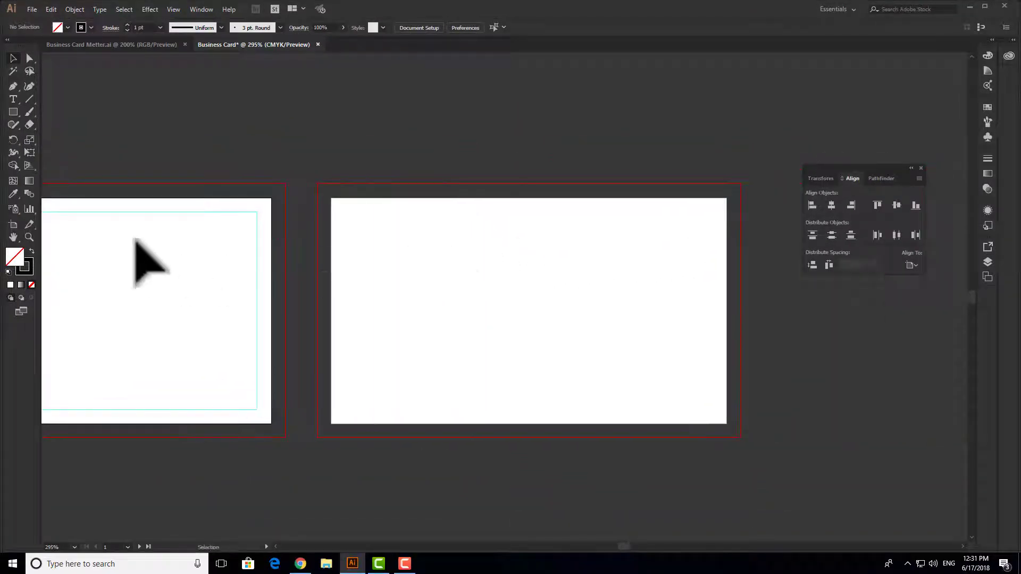
left_click_drag(150, 212, 563, 230)
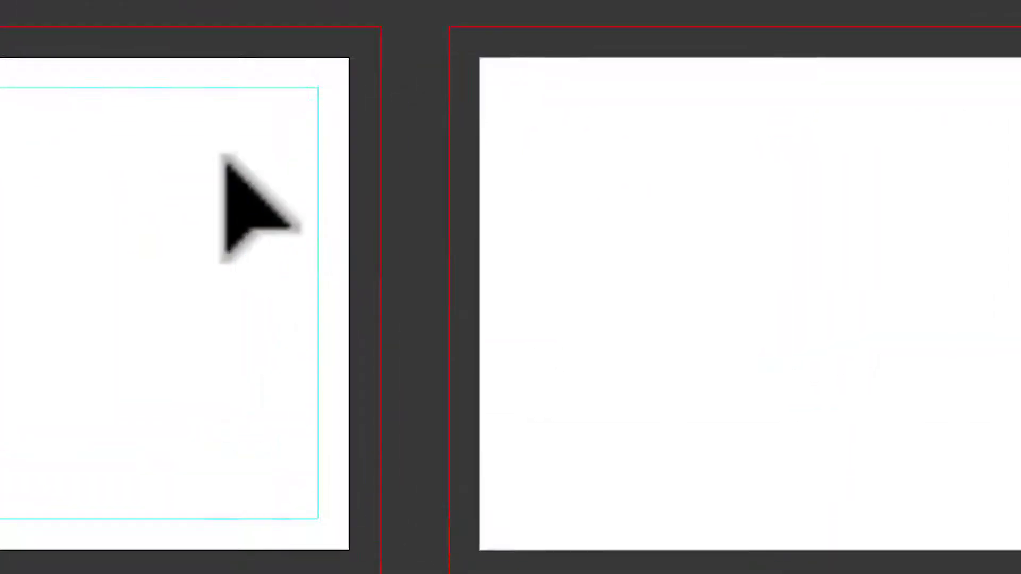
right_click(213, 238)
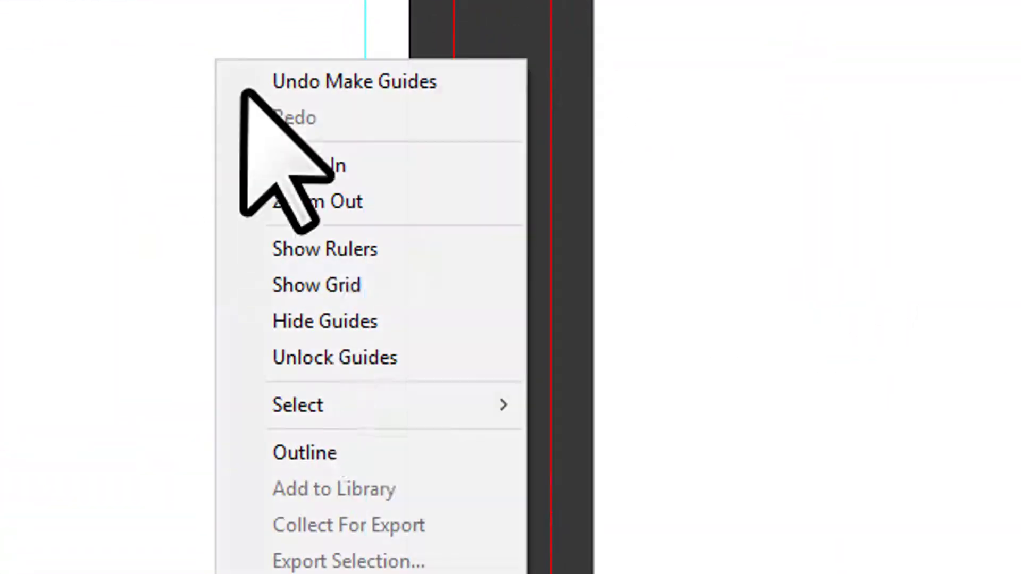
left_click(340, 359)
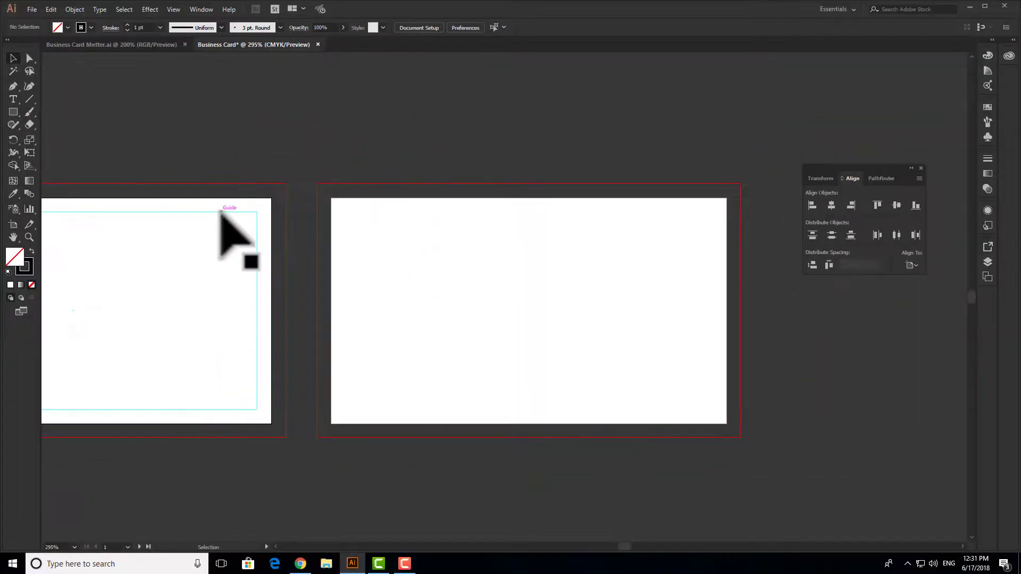
left_click_drag(220, 211, 666, 212)
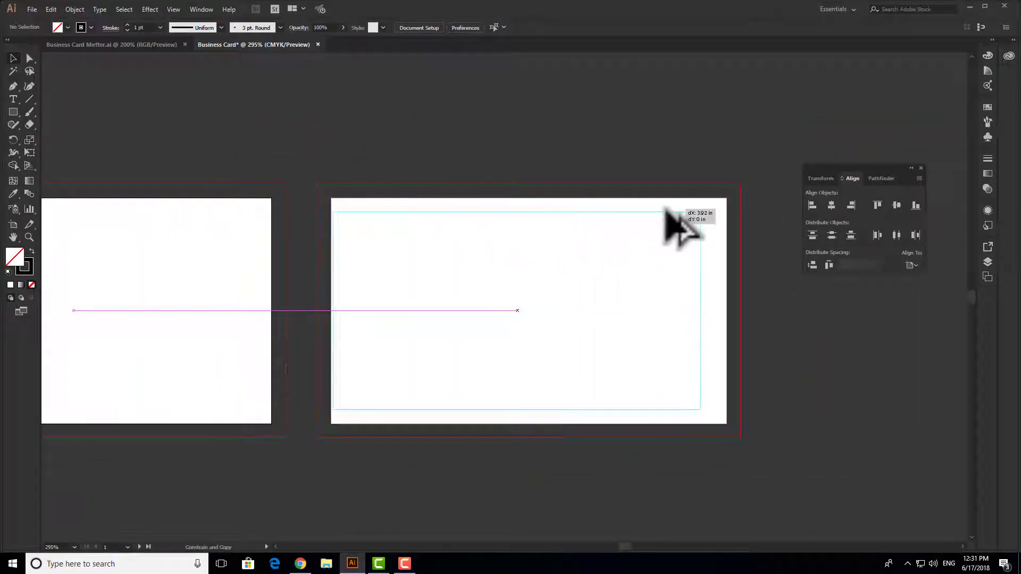
left_click_drag(665, 208, 675, 211)
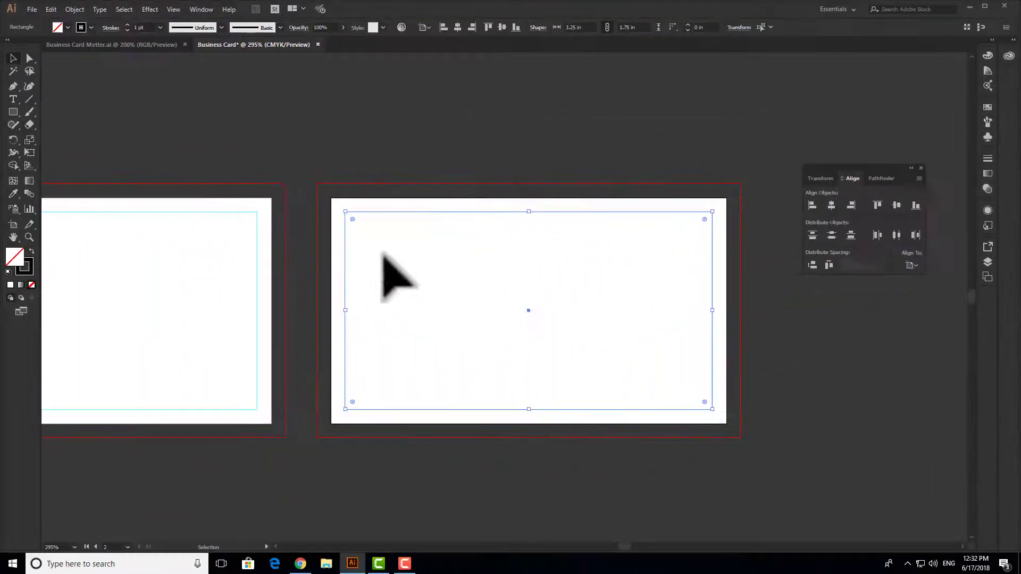
Lock both guide rectangles and close the Align panel
left_click_drag(538, 87, 213, 399)
right_click(452, 255)
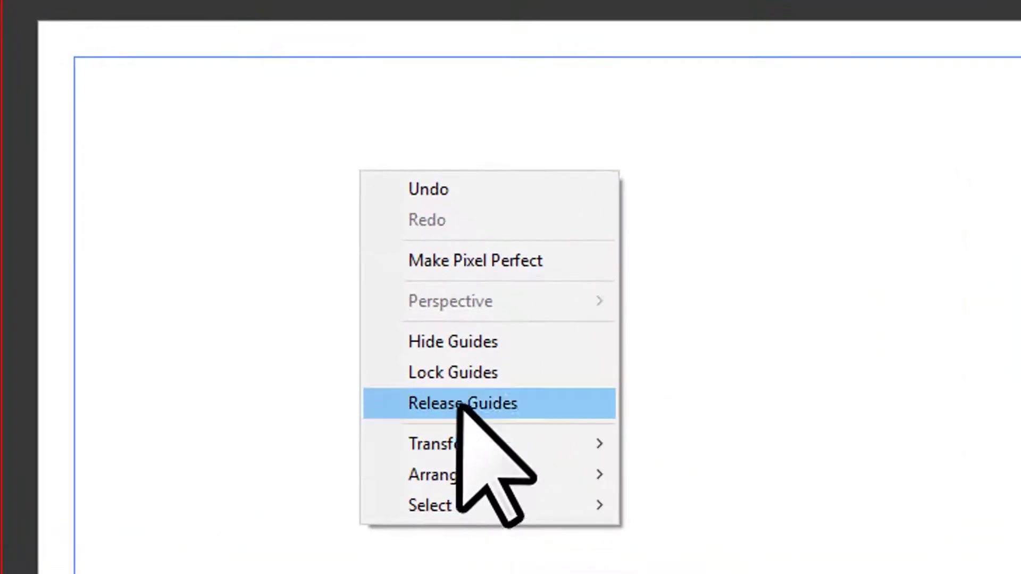
left_click(481, 353)
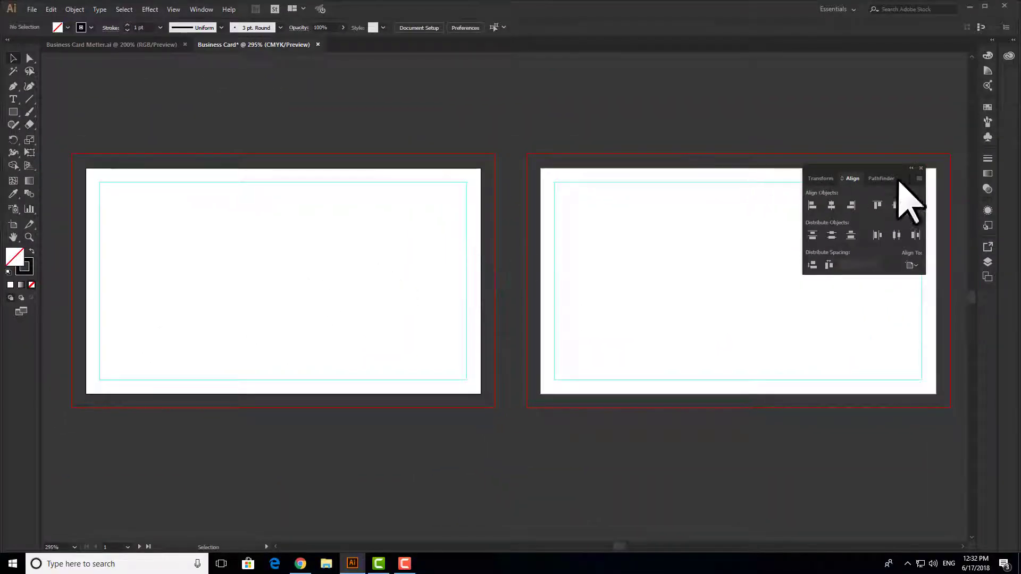
left_click(920, 169)
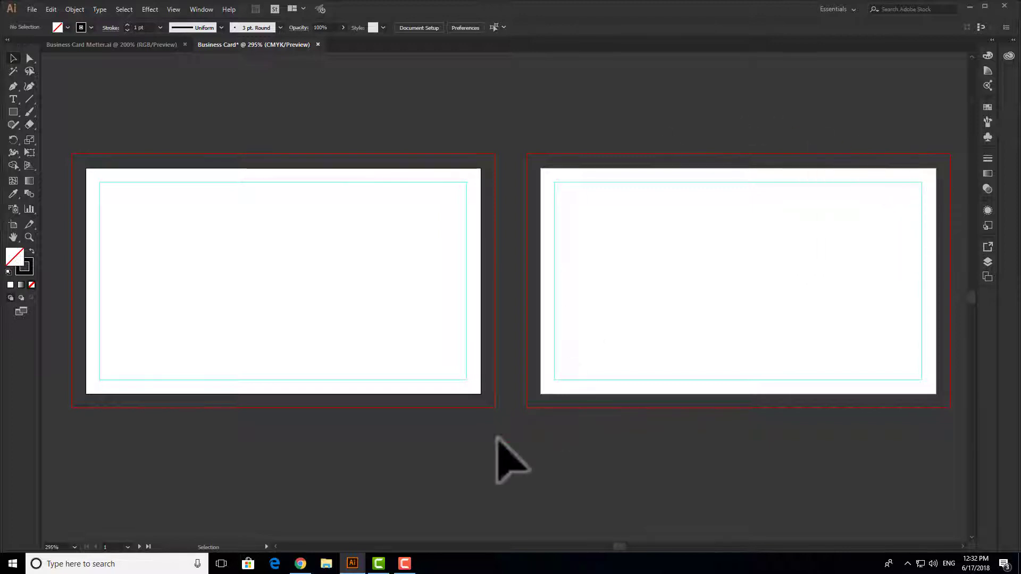
mouse_move(300, 563)
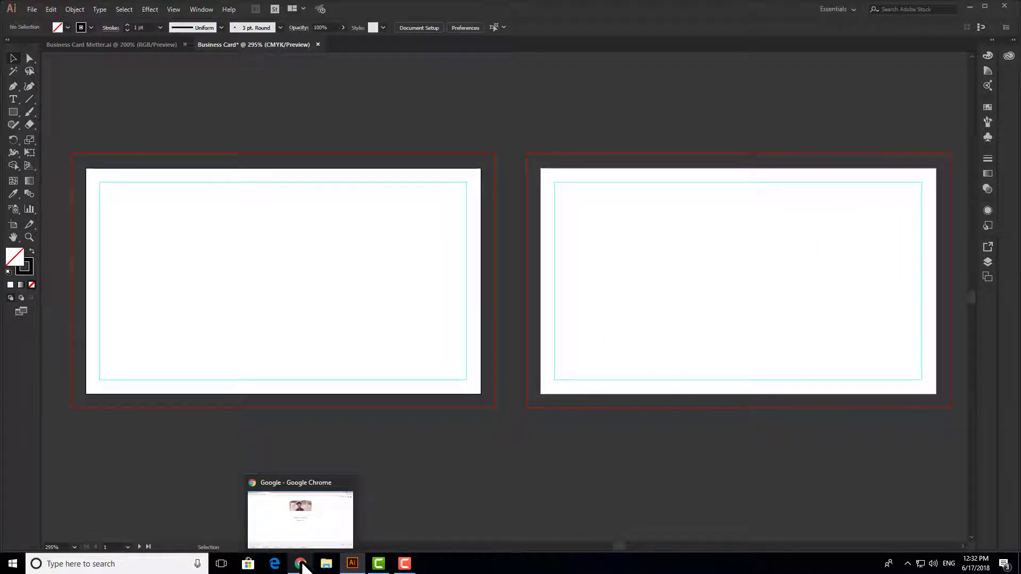
Search Google for "business cards" in Chrome
left_click(301, 564)
type("b")
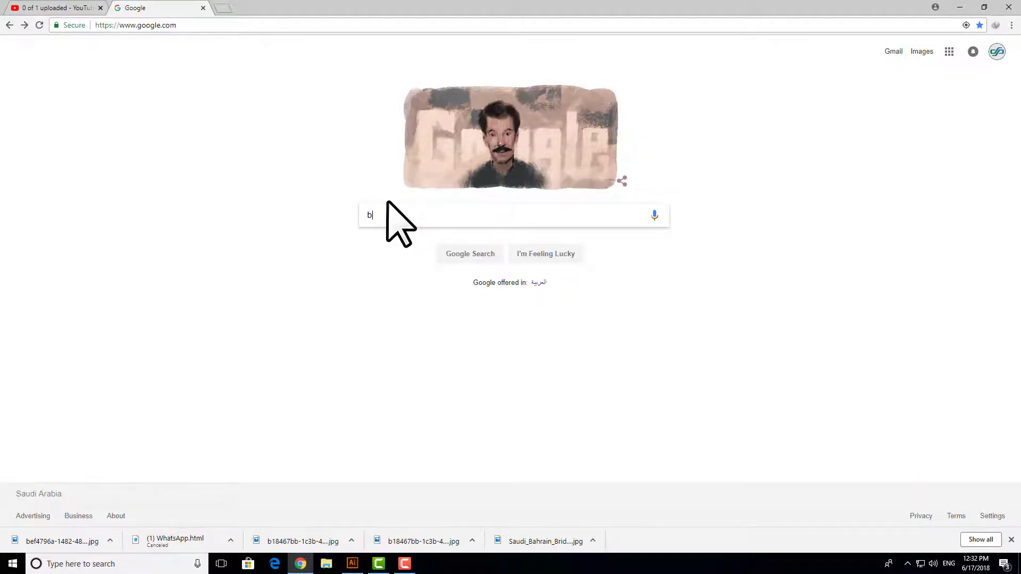
type("usiness cards")
key("Return")
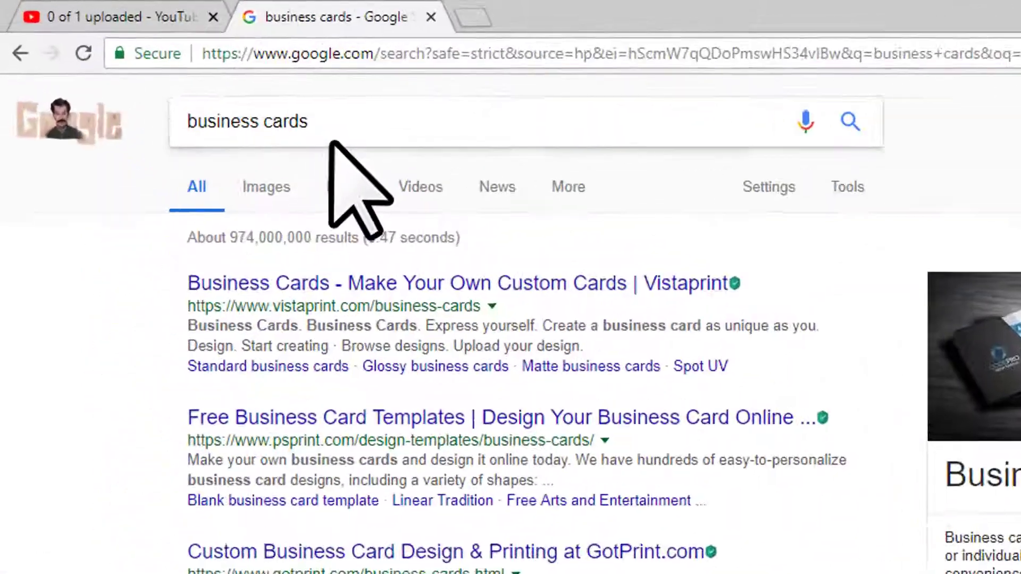
left_click(174, 63)
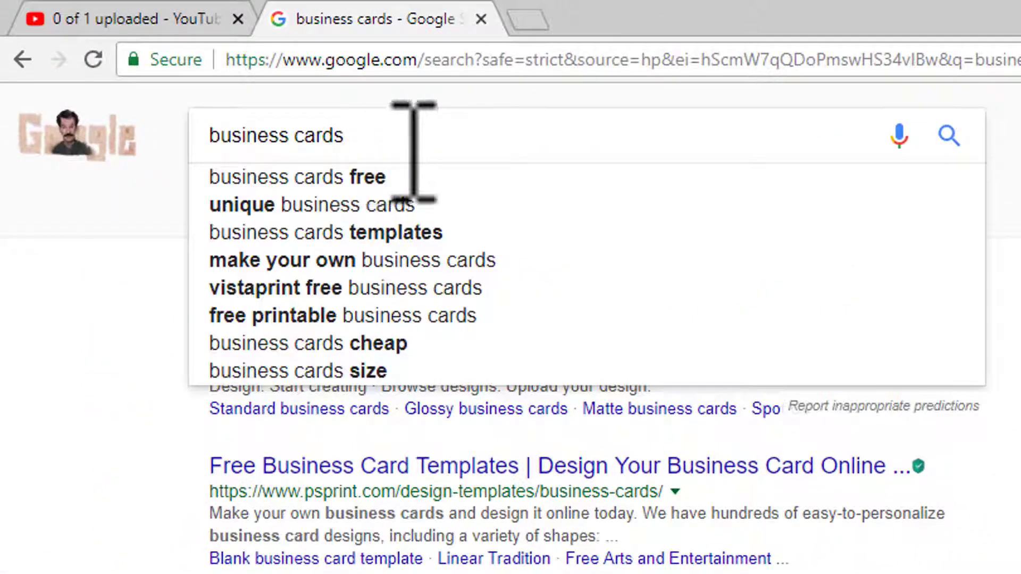
left_click(677, 91)
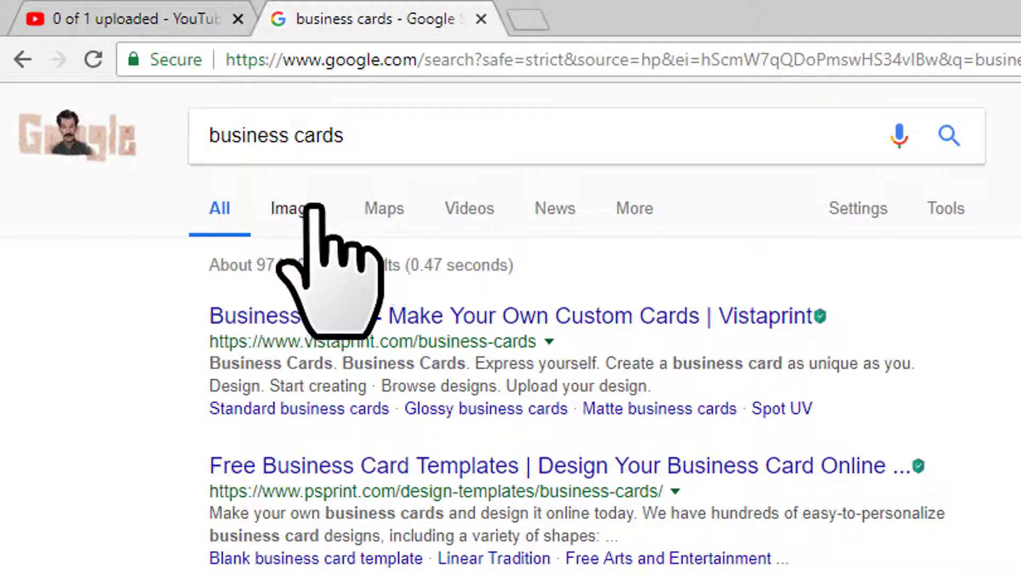
Switch to the Images results and scroll through the sample card designs
left_click(317, 208)
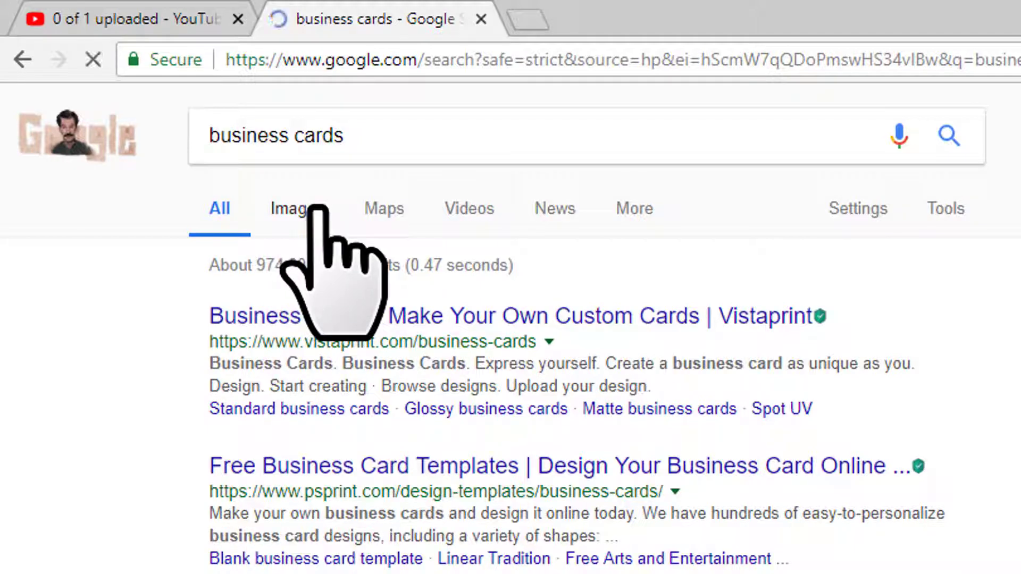
scroll(611, 285, "down", 4)
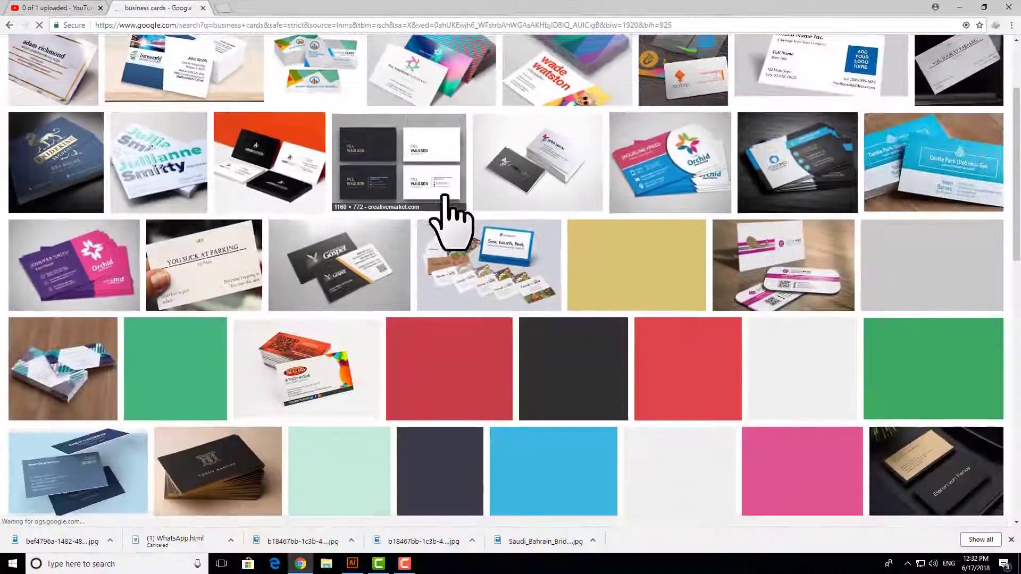
scroll(449, 221, "down", 5)
scroll(449, 221, "down", 3)
scroll(449, 218, "down", 2)
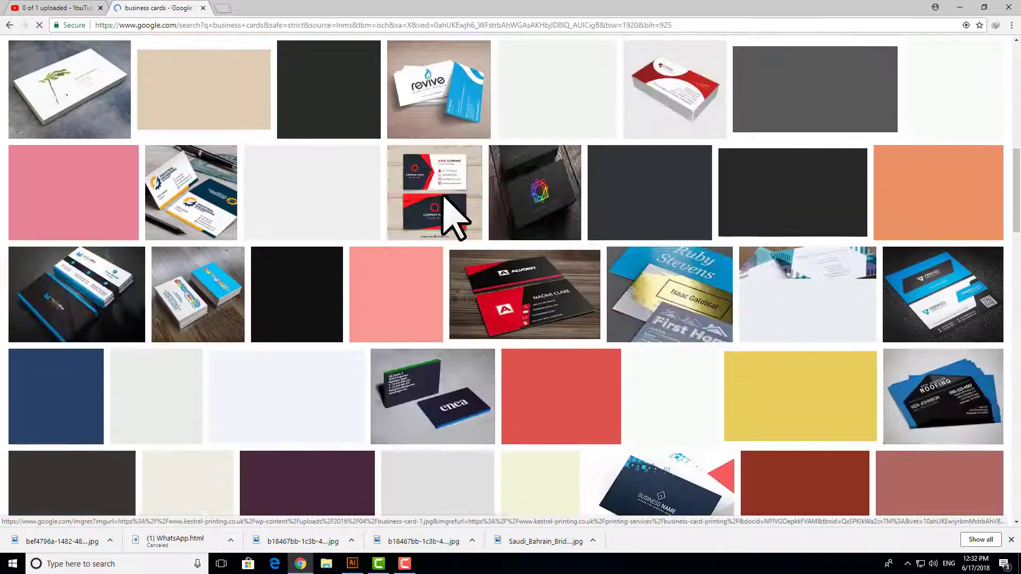
scroll(444, 207, "up", 5)
scroll(449, 218, "up", 2)
scroll(444, 218, "up", 5)
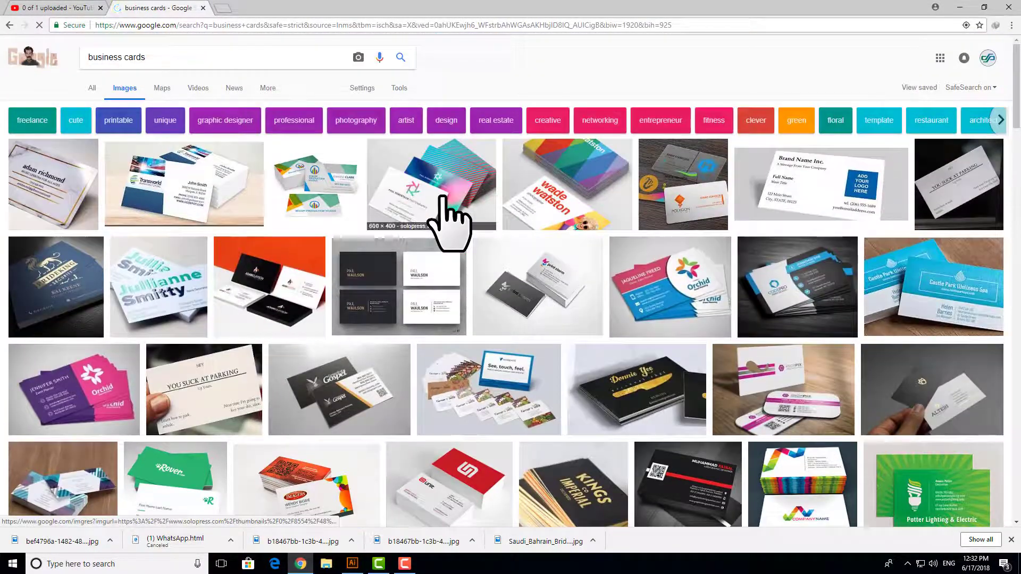
scroll(766, 218, "down", 2)
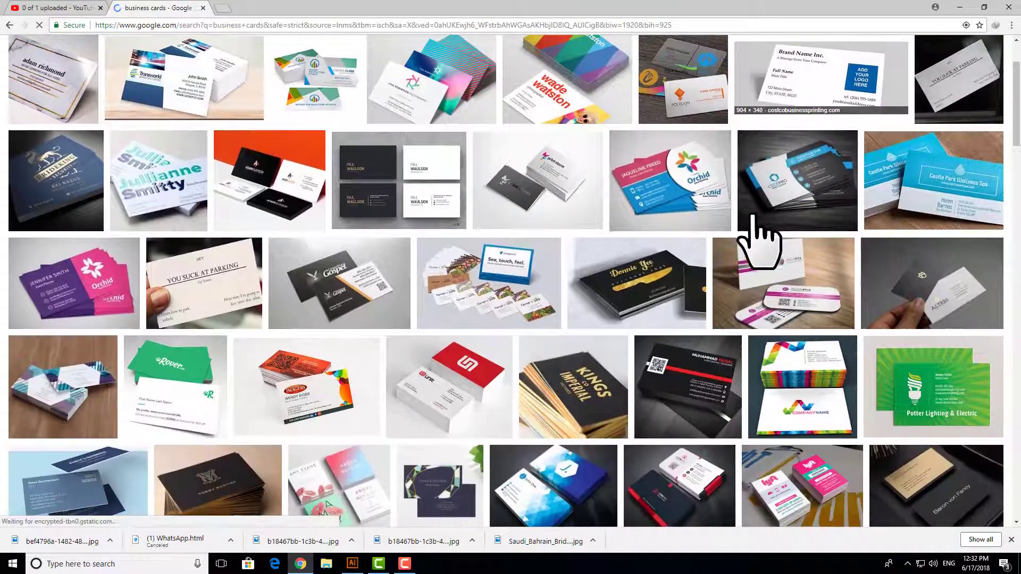
Preview the CODEPRO card and a related design, then minimize Chrome
left_click(781, 189)
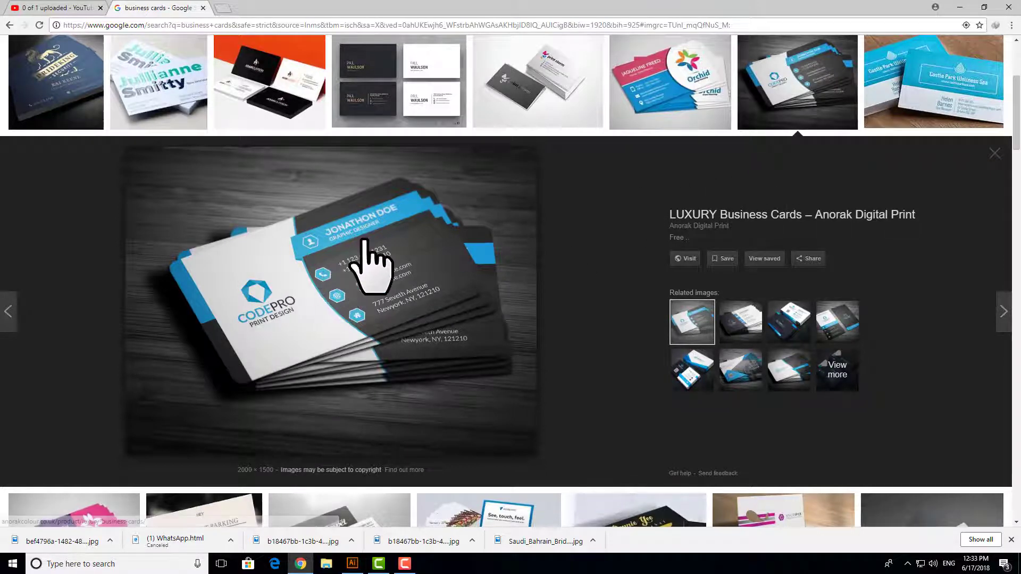
left_click(747, 323)
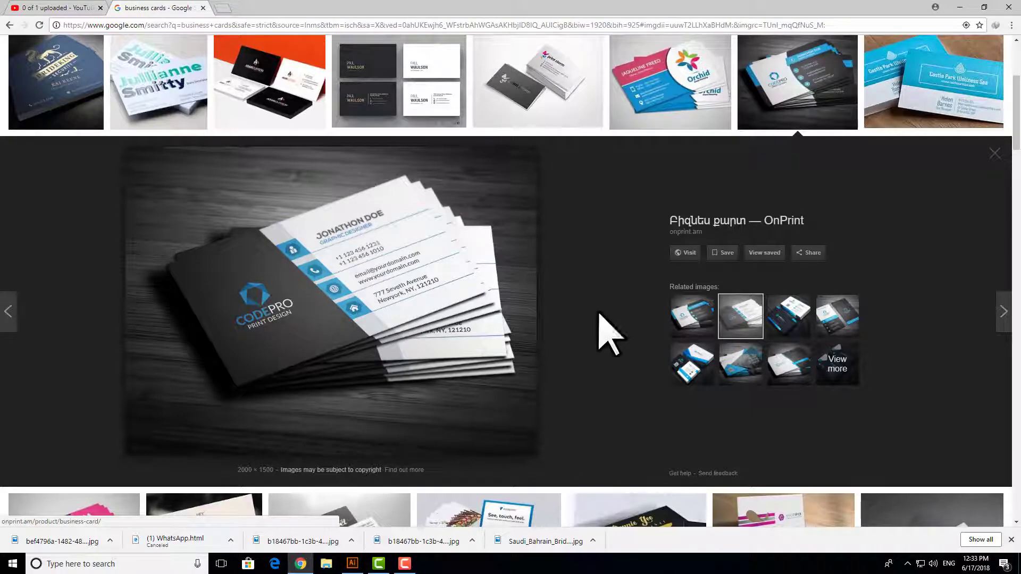
scroll(599, 316, "down", 7)
scroll(606, 316, "down", 5)
scroll(616, 313, "up", 7)
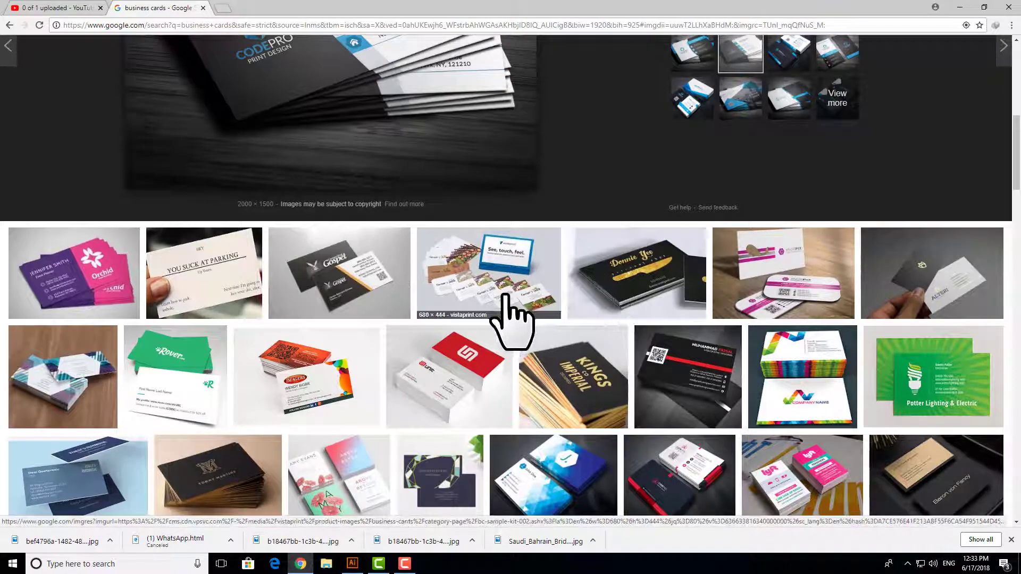
scroll(518, 311, "up", 6)
scroll(691, 160, "up", 2)
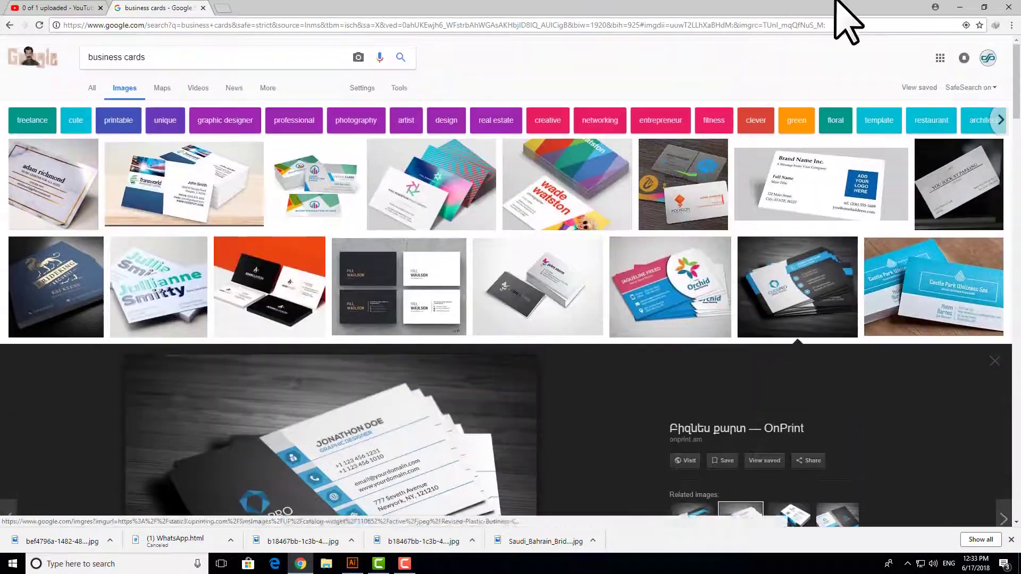
left_click(958, 7)
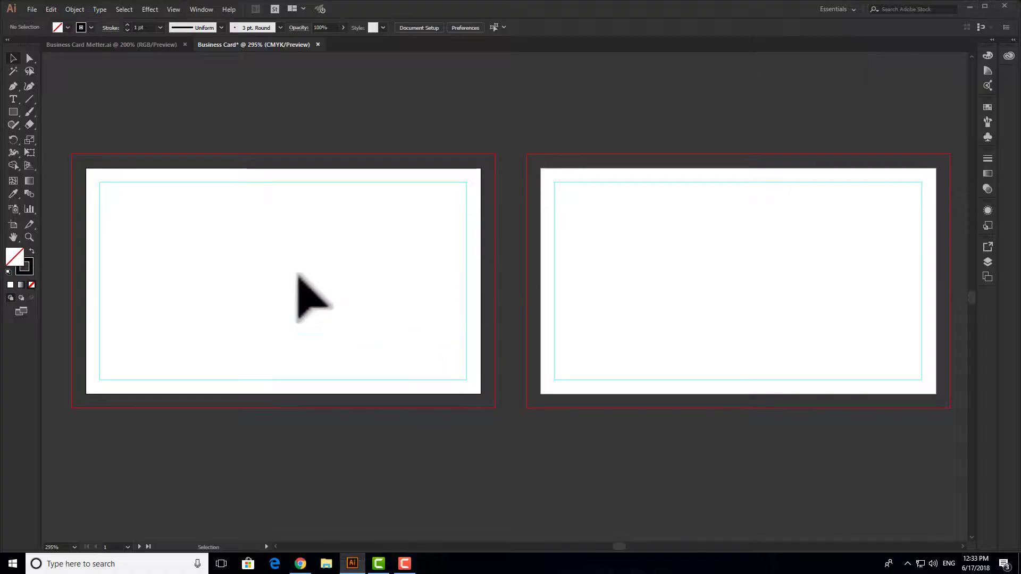
Switch to the Business Card Metter.ai reference and select, then deselect, its logo group
key("v")
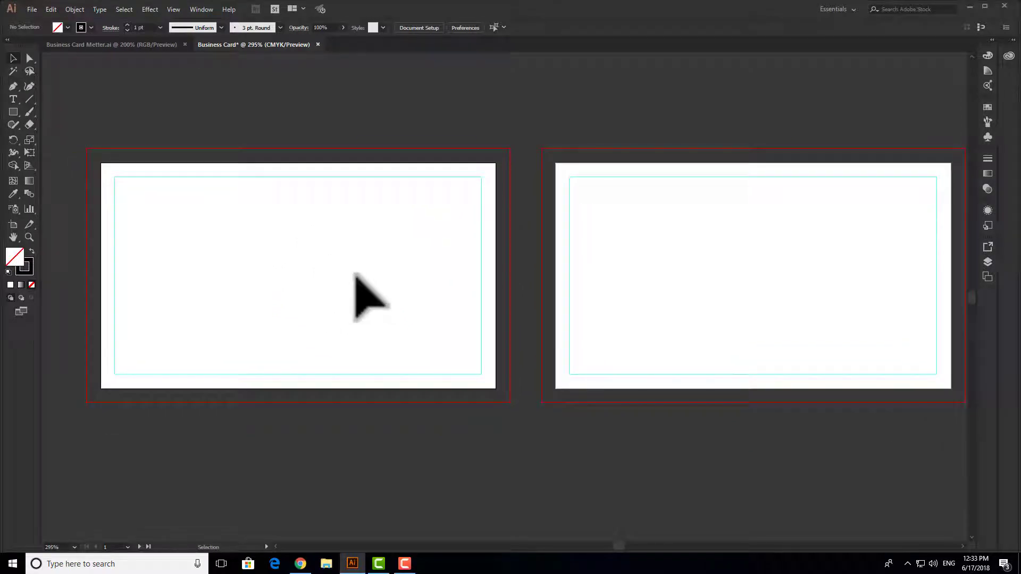
left_click(149, 46)
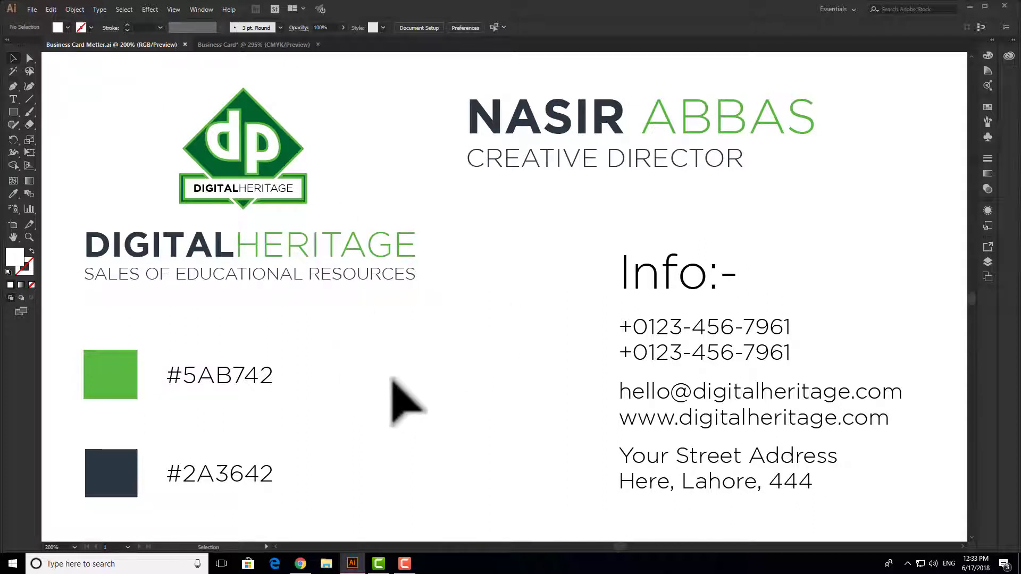
left_click(215, 195)
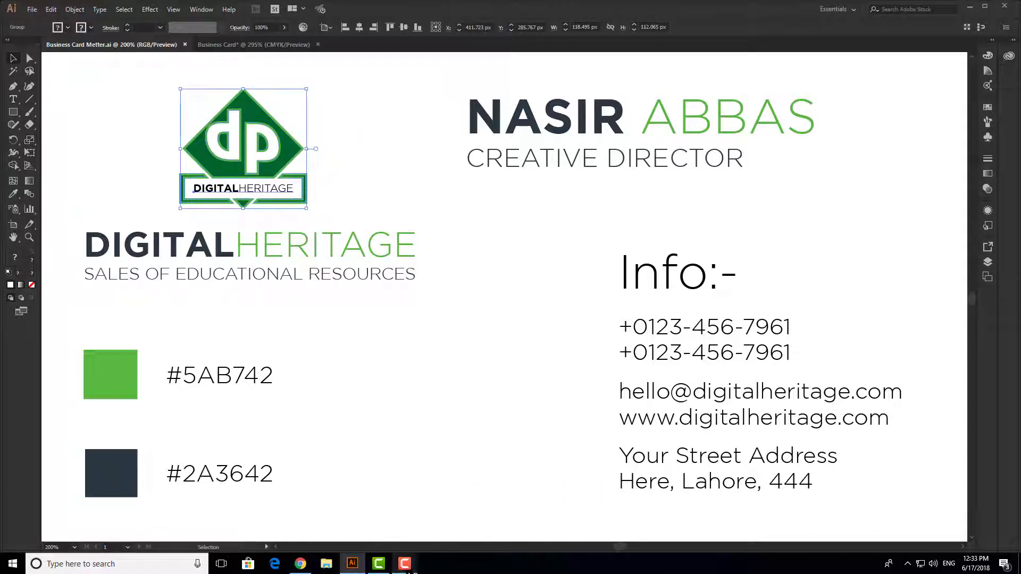
left_click(424, 170)
left_click_drag(373, 93, 216, 319)
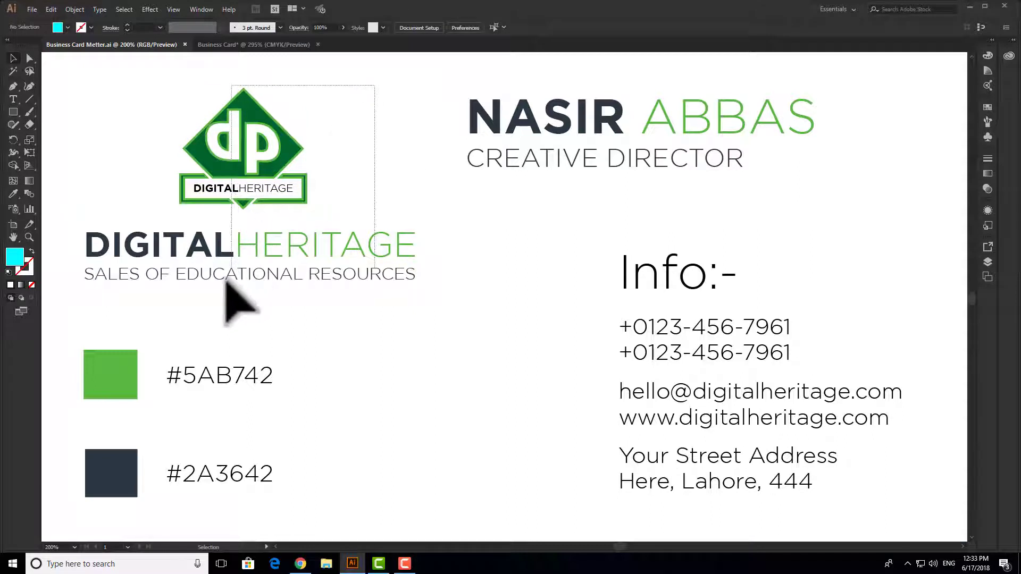
left_click(364, 359)
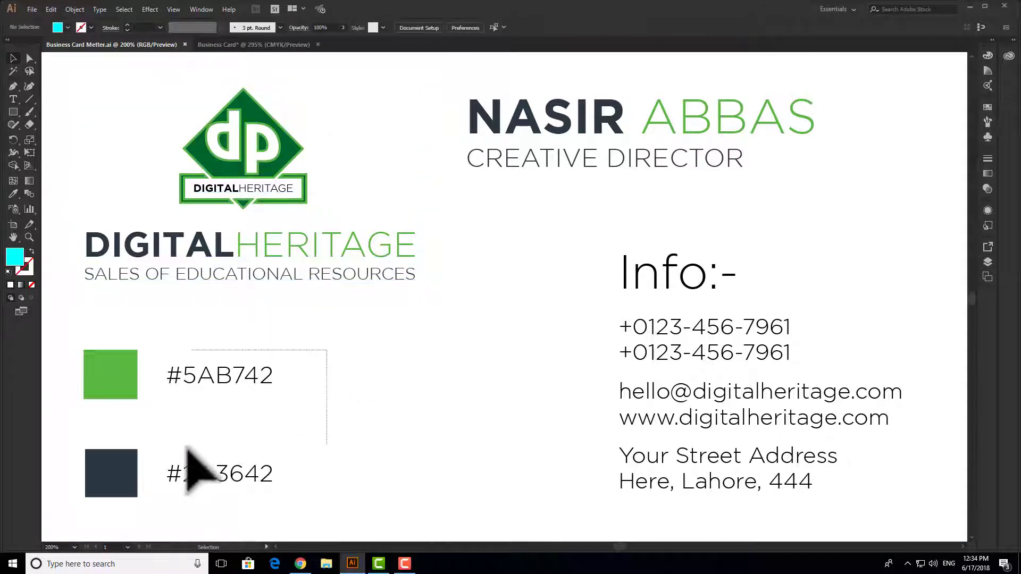
Drag the green and navy squares into Business Card, placing them left of the artboard
left_click_drag(165, 340, 87, 468)
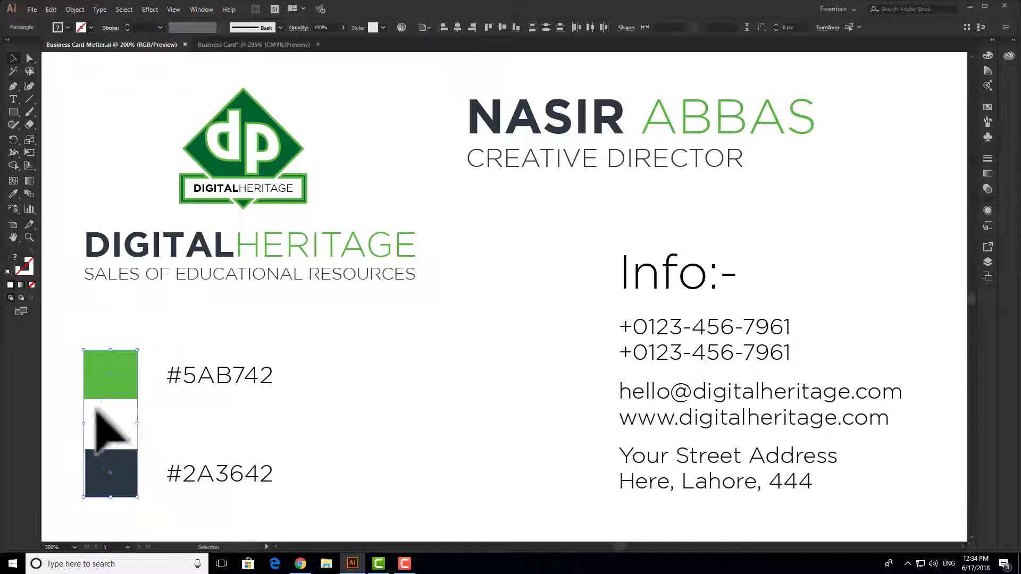
mouse_move(109, 377)
left_mouse_down()
mouse_move(199, 96)
mouse_move(383, 268)
left_mouse_up()
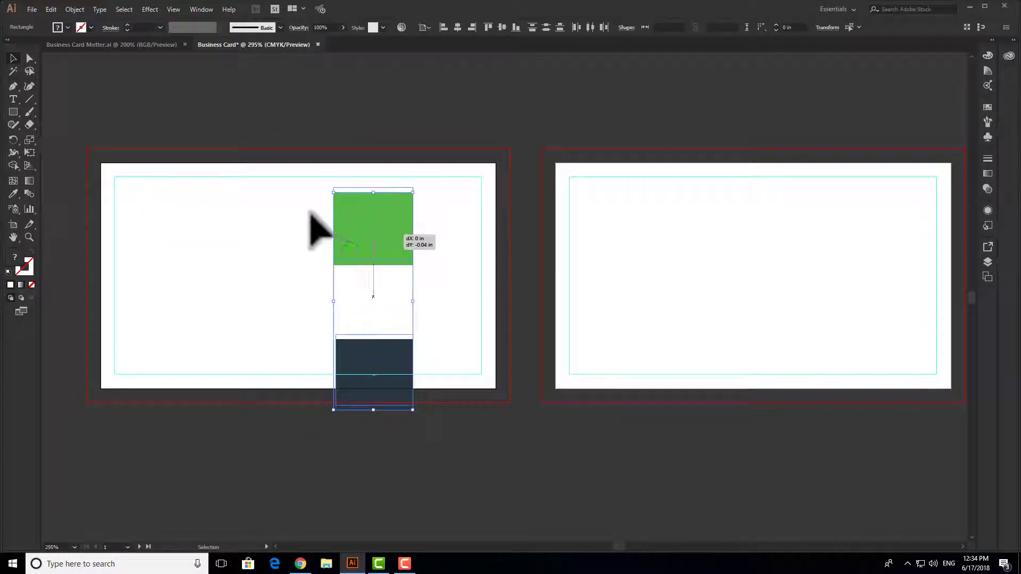
left_click_drag(331, 226, 222, 192)
left_click_drag(463, 274, 727, 274)
left_click_drag(531, 223, 291, 233)
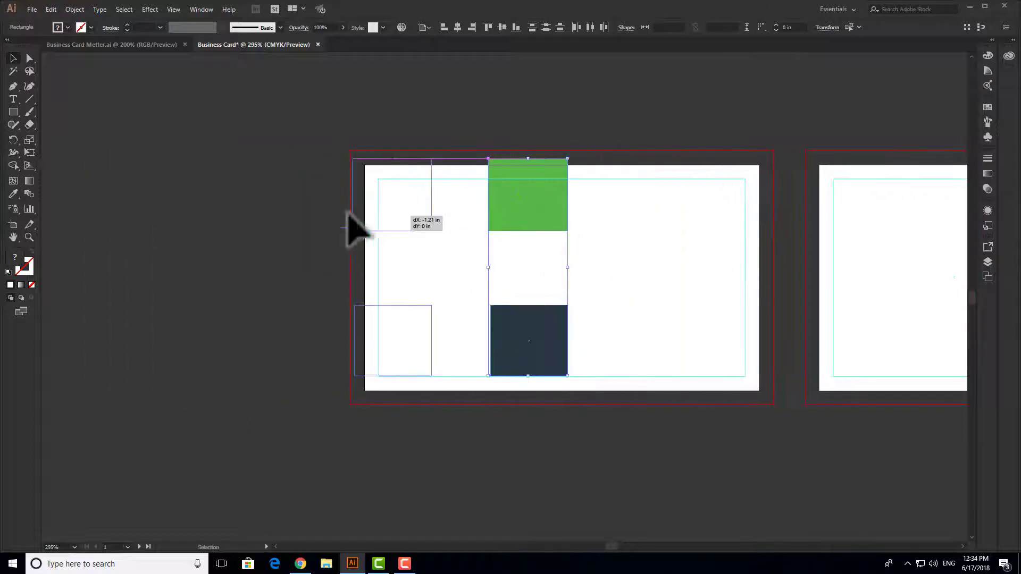
left_click(484, 281)
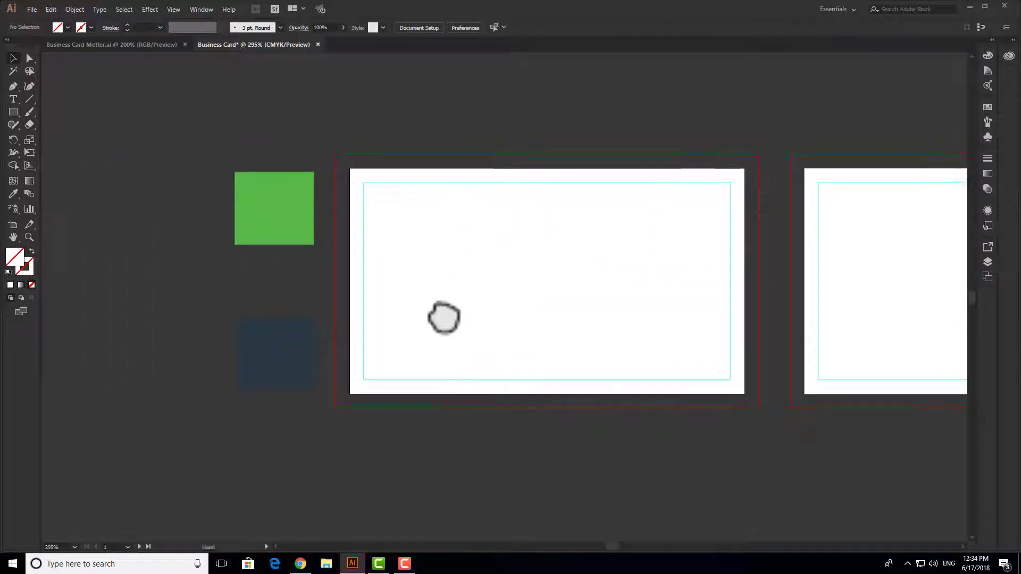
Zoom and pan to frame the colour squares and the card artboard
left_click_drag(460, 307, 387, 315)
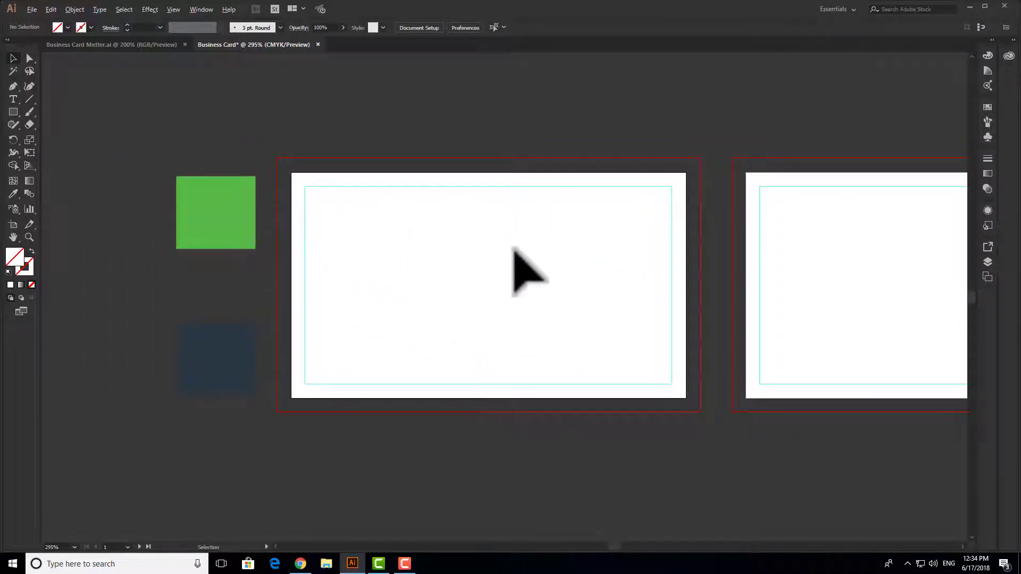
key("ctrl+plus")
mouse_move(528, 258)
left_mouse_down()
mouse_move(443, 270)
mouse_move(484, 309)
left_mouse_up()
key("ctrl+plus")
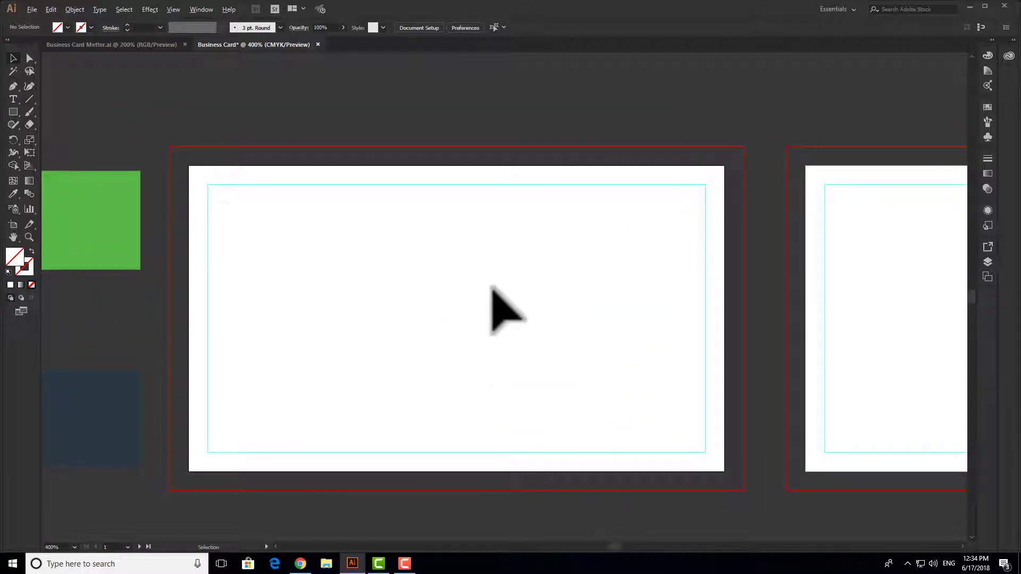
key("ctrl+plus")
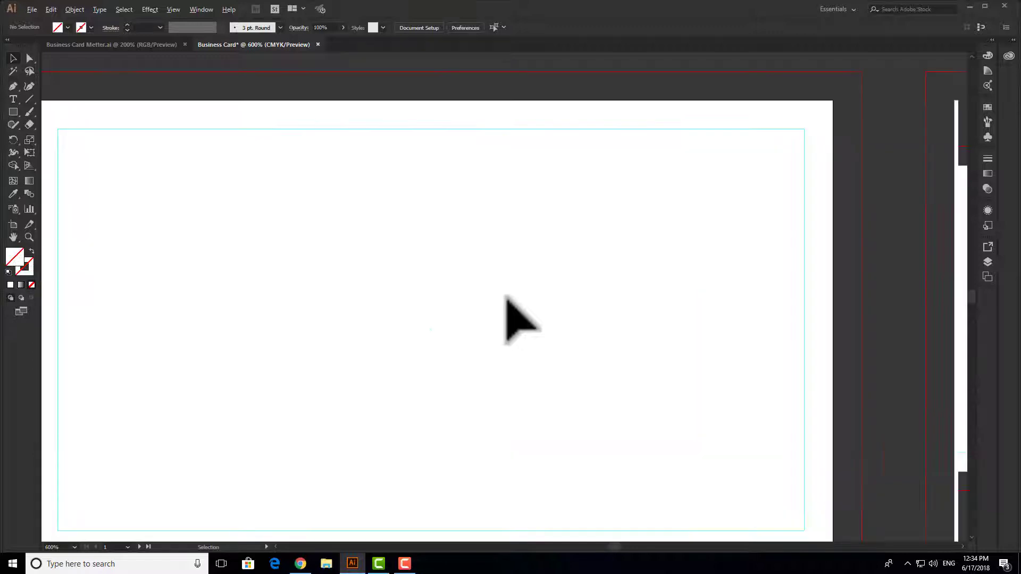
key("ctrl+minus")
left_click_drag(480, 312, 522, 302)
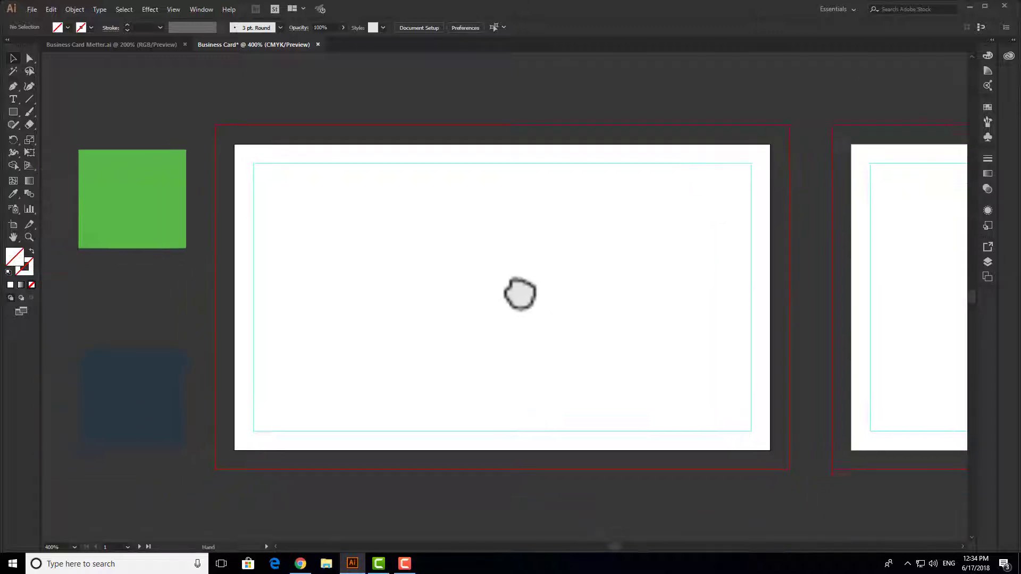
scroll(522, 302, "up", 1)
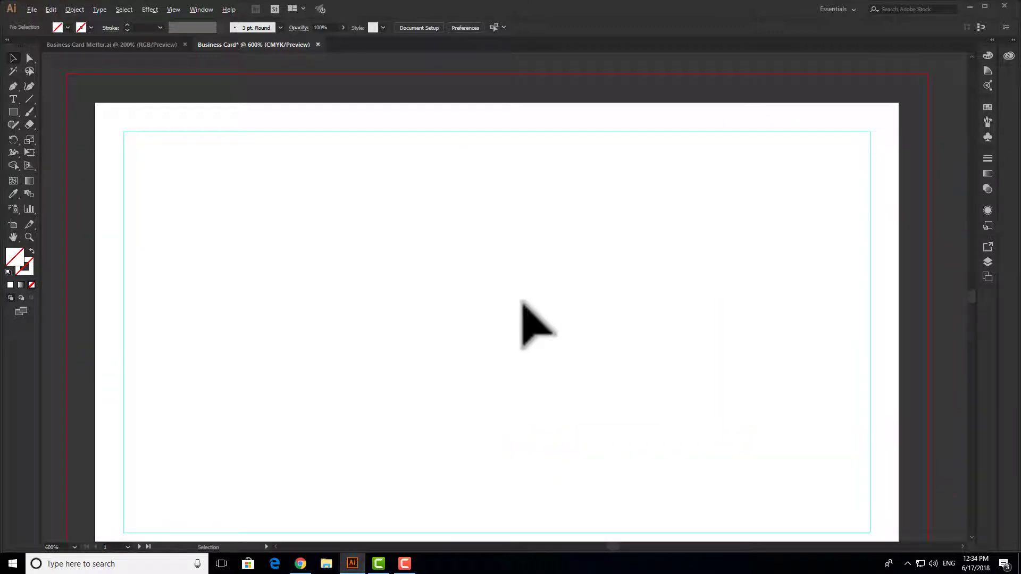
scroll(522, 302, "down", 1)
mouse_move(519, 303)
left_mouse_down()
mouse_move(496, 245)
mouse_move(497, 260)
left_mouse_up()
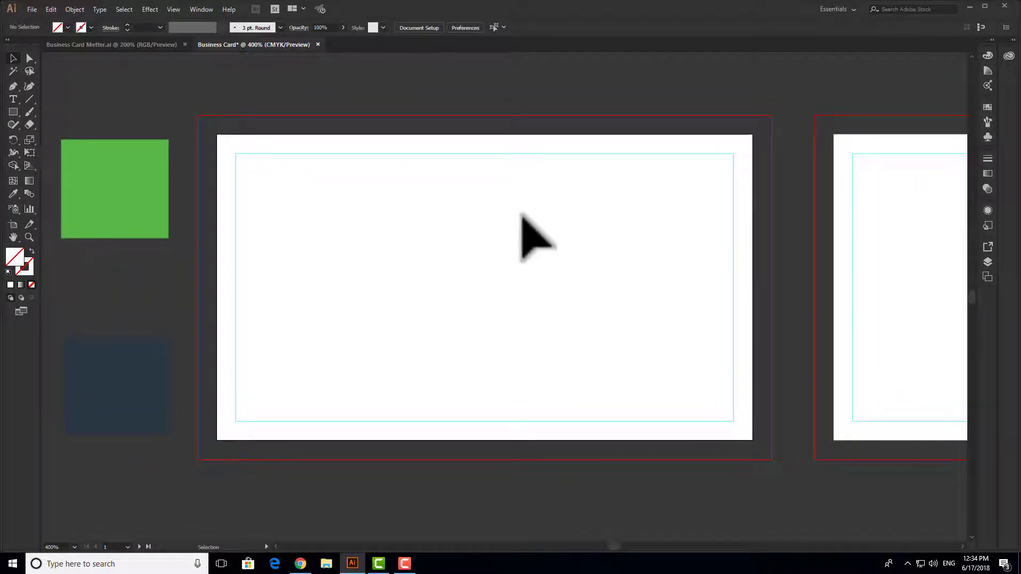
left_click_drag(467, 216, 577, 335)
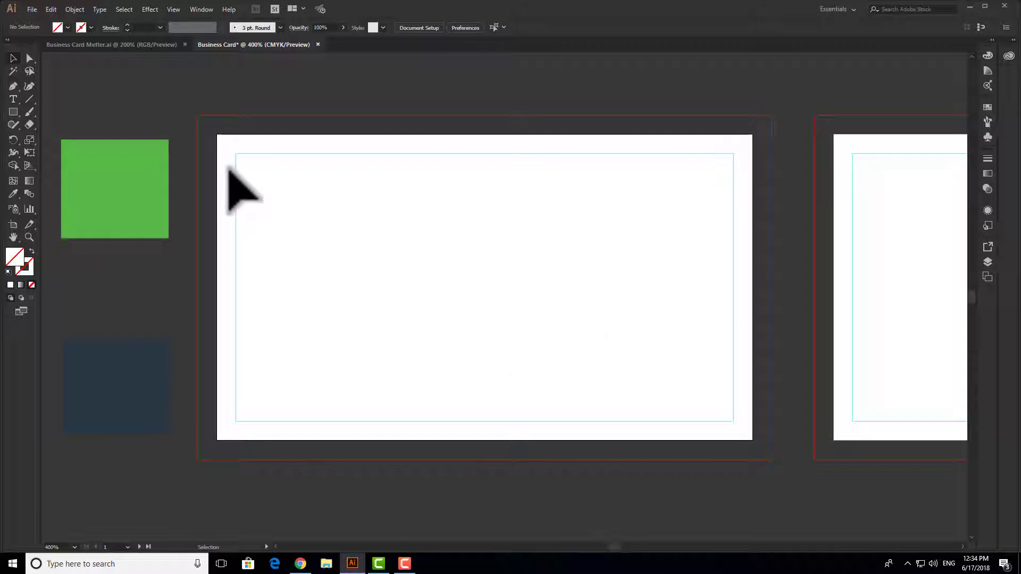
Draw a full-bleed rectangle over the first artboard filled #F9F9F9
left_click(13, 113)
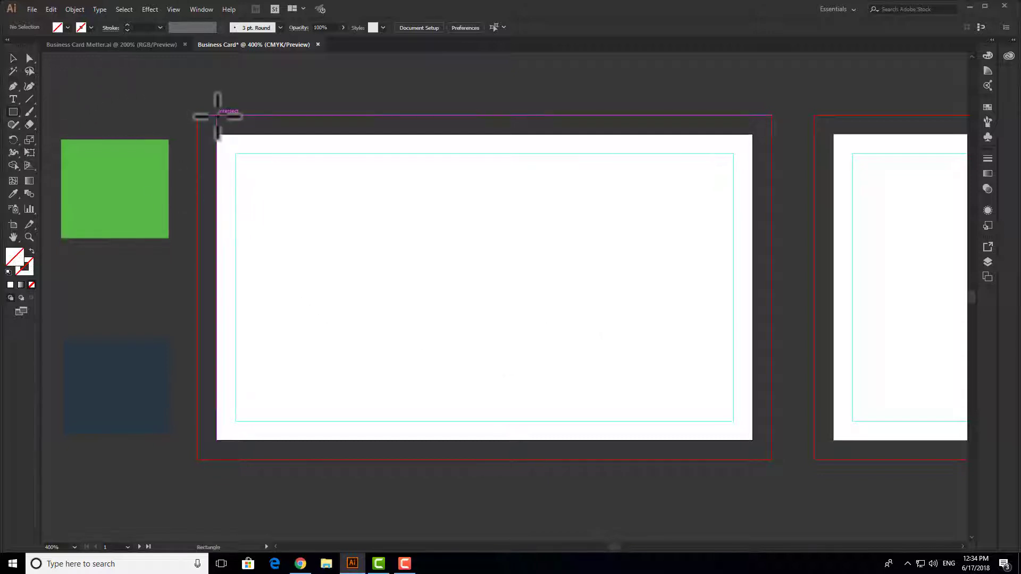
left_click_drag(198, 114, 771, 460)
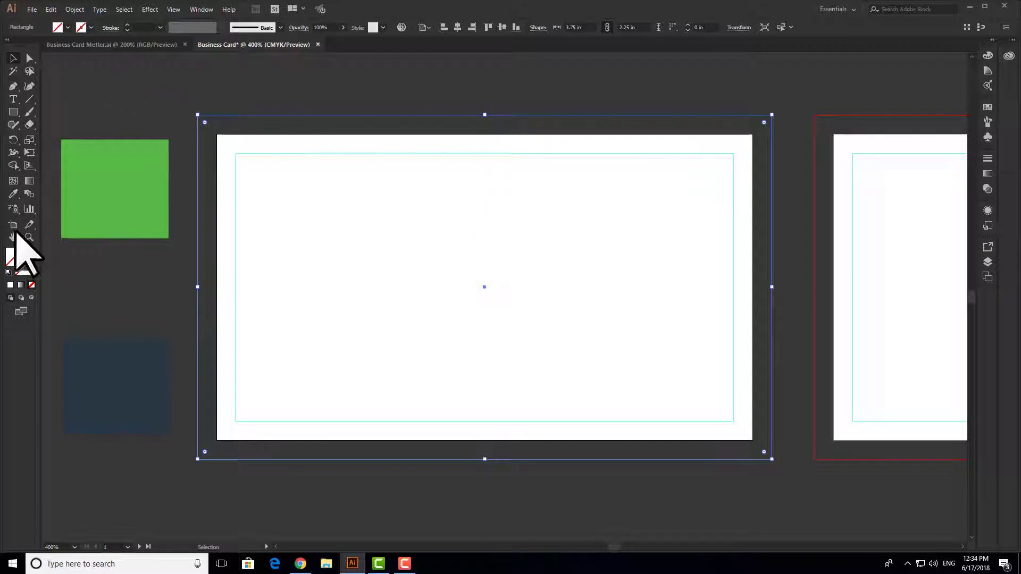
double_click(14, 259)
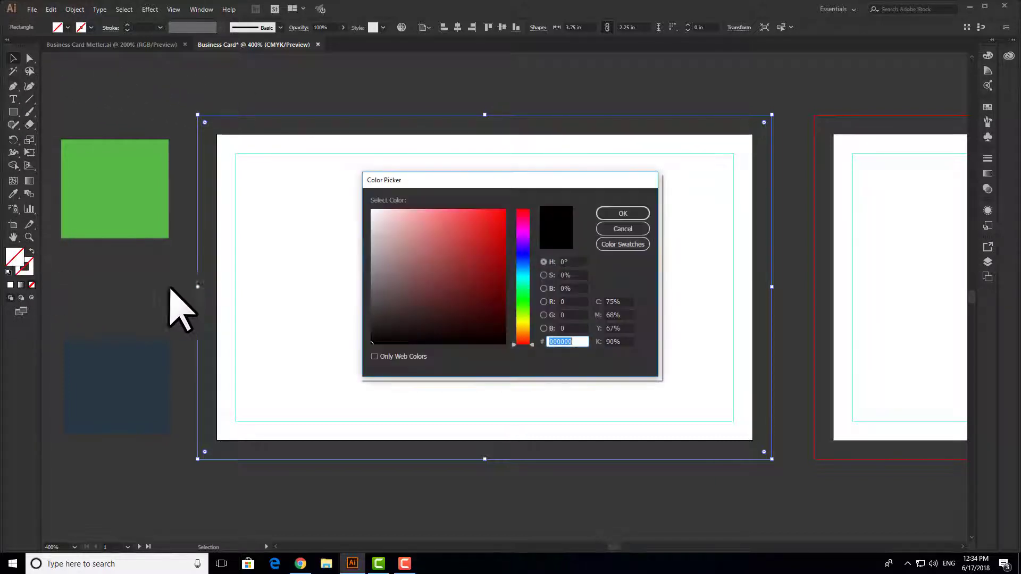
left_click_drag(378, 245, 364, 211)
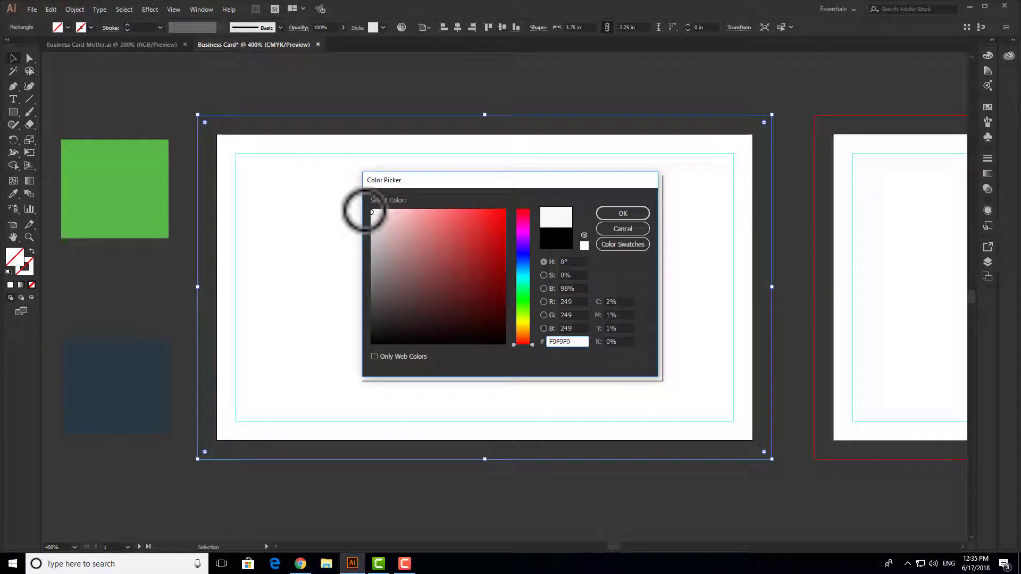
left_click(623, 213)
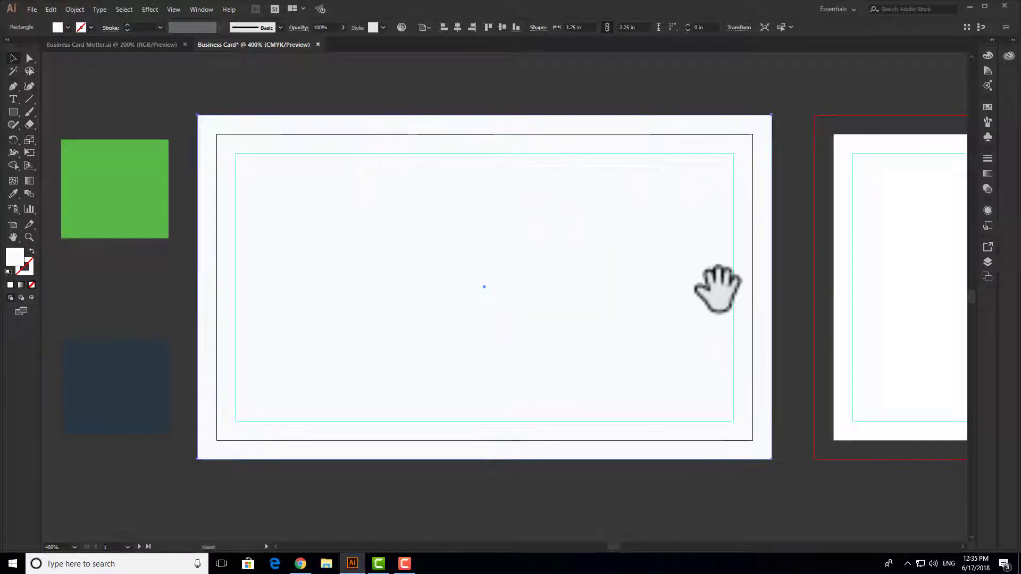
Alt-drag a copy of the background onto the second artboard and select both rectangles
left_click_drag(718, 285, 312, 303)
left_click_drag(157, 300, 719, 282)
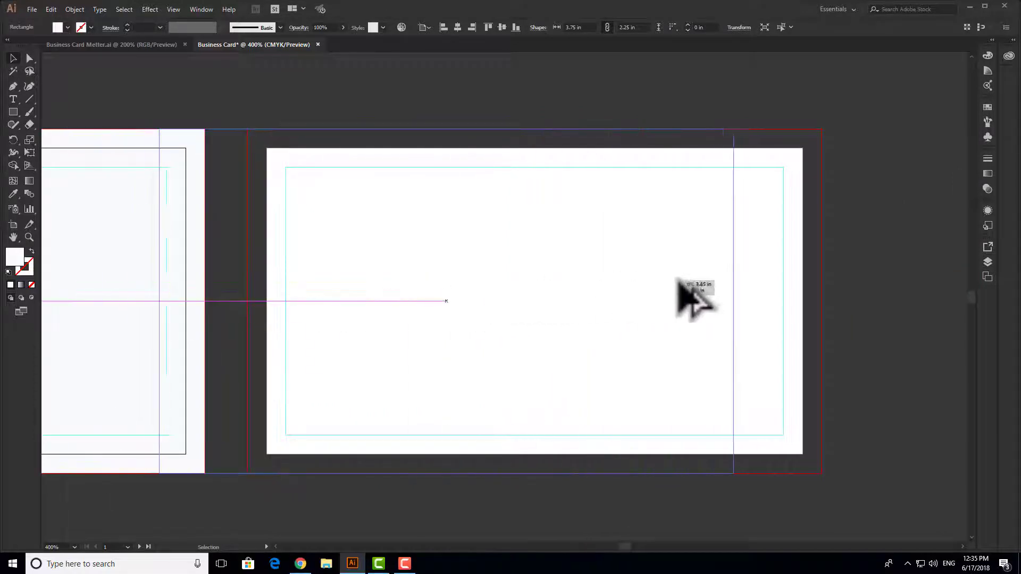
left_click_drag(719, 282, 751, 291)
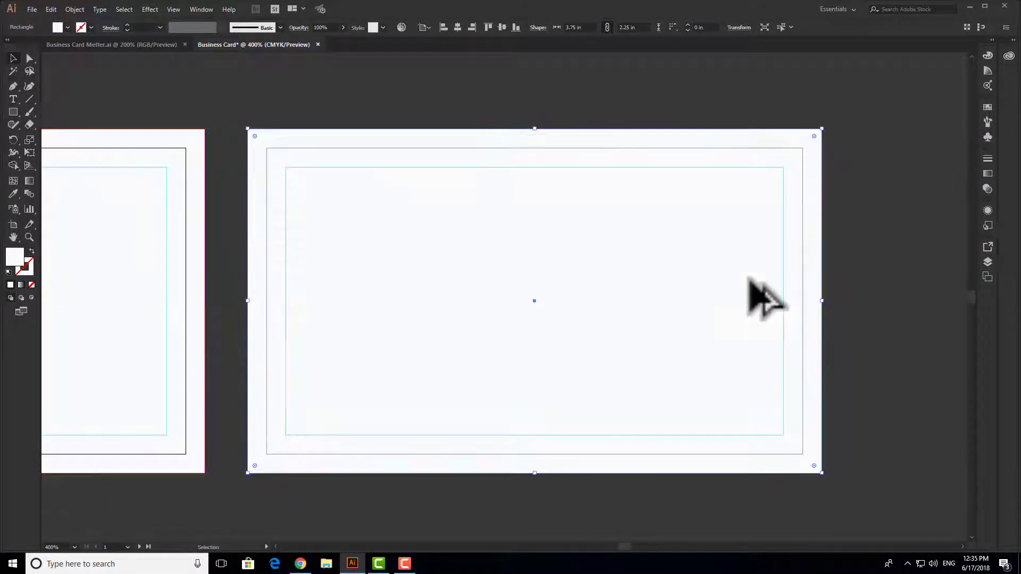
left_click_drag(630, 276, 736, 276)
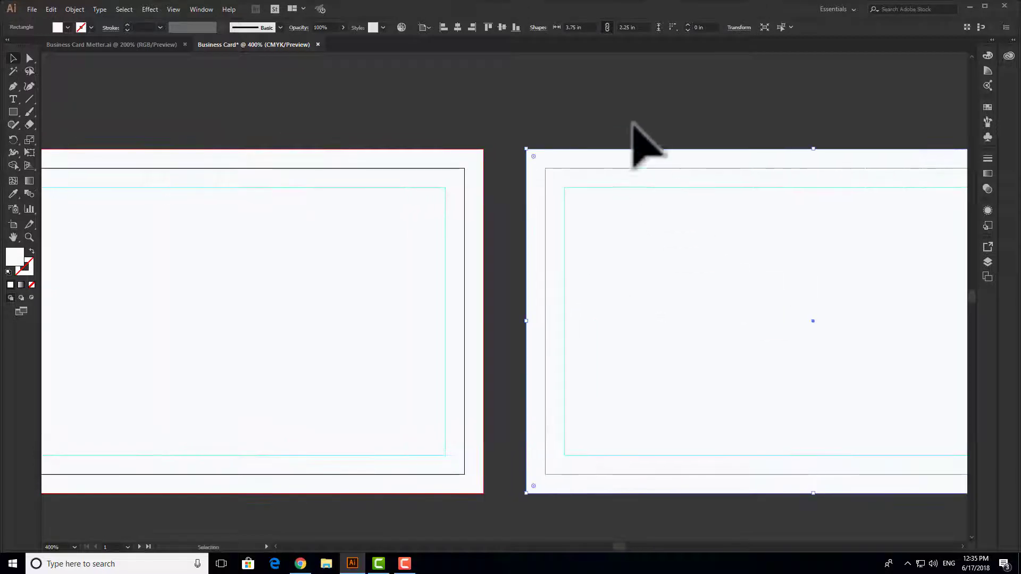
left_click_drag(518, 218, 399, 330)
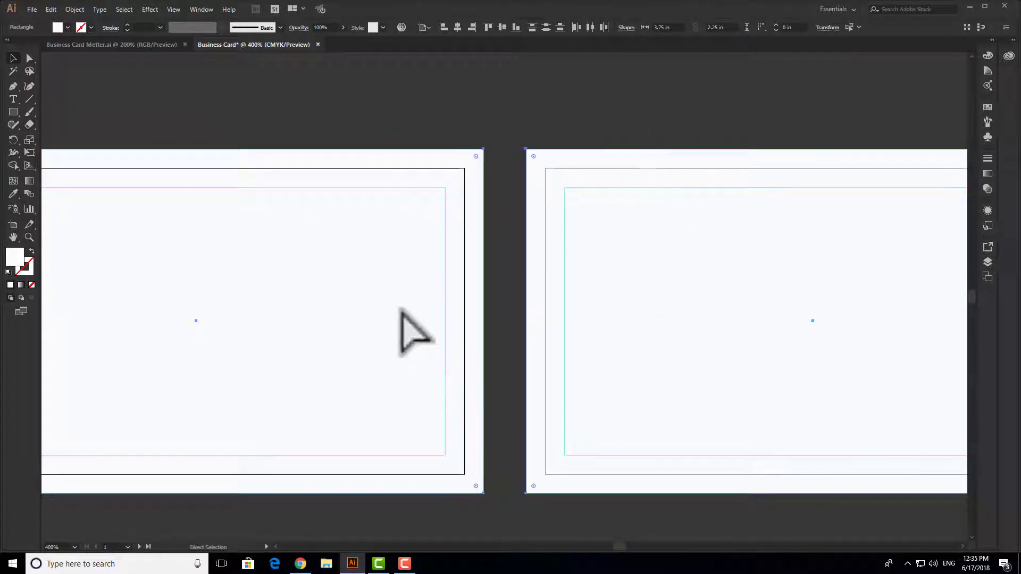
Lock both background rectangles with Ctrl+2 and recentre the view on the first card
key("ctrl+2")
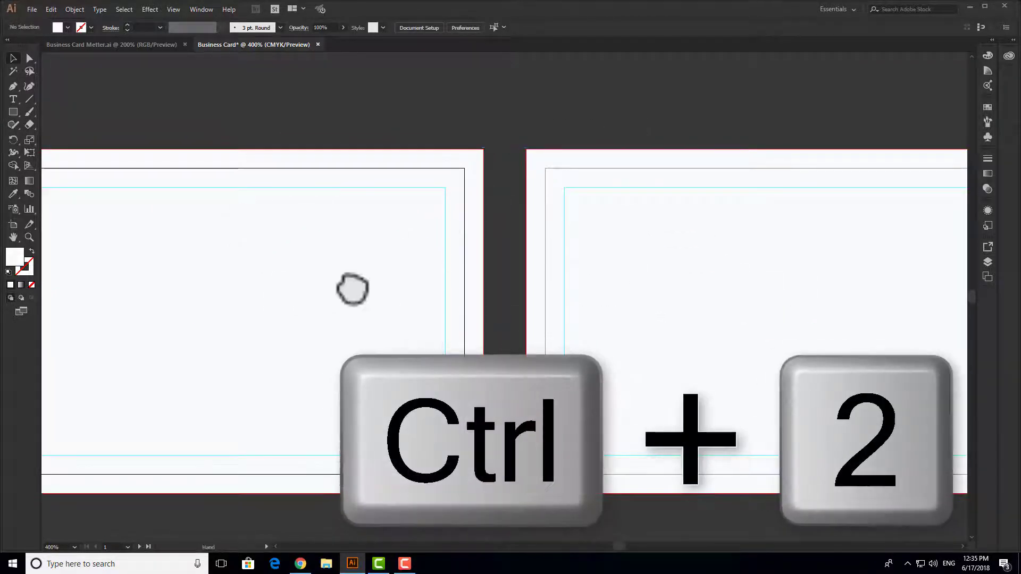
left_click_drag(349, 287, 535, 272)
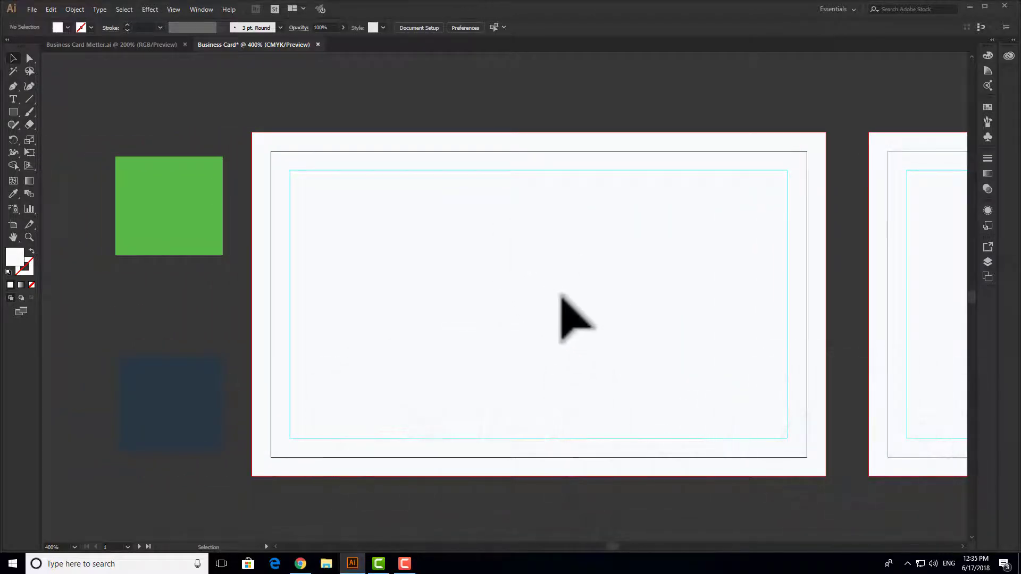
left_click_drag(577, 292, 553, 286)
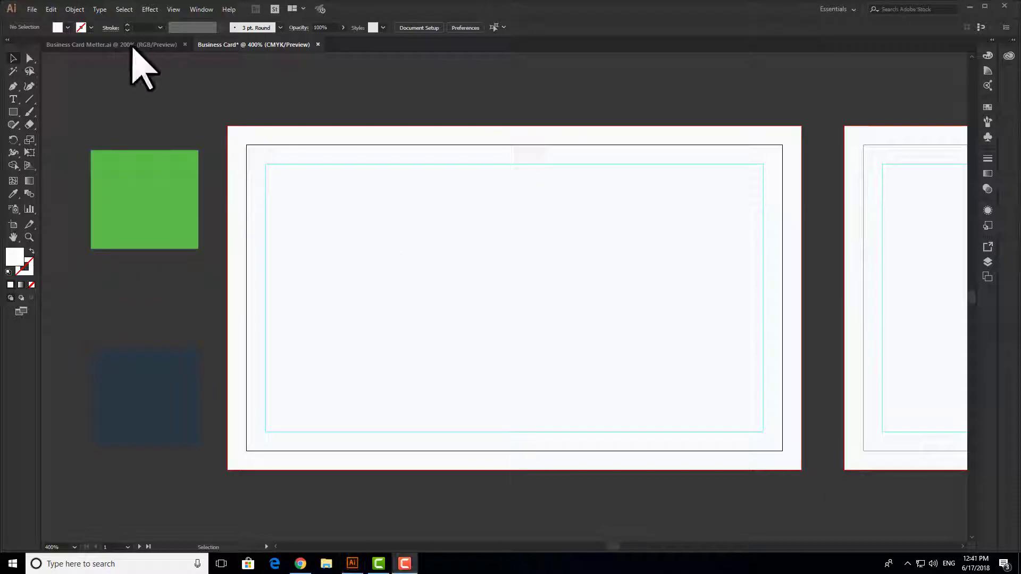
Copy the Digital Heritage logo group from Metter.ai into the card and scale it to about 1.28 in wide
left_click(132, 46)
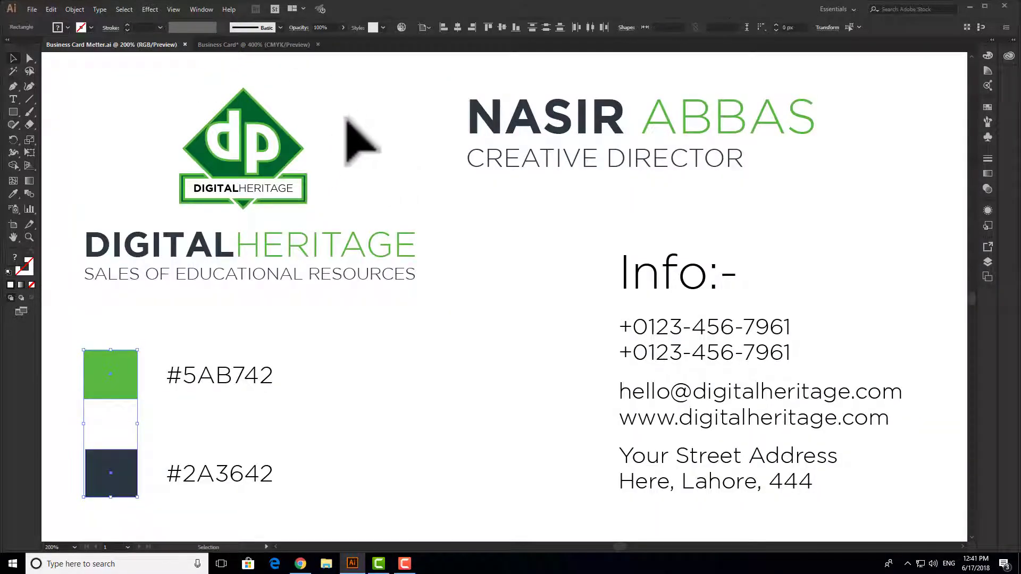
left_click(218, 278)
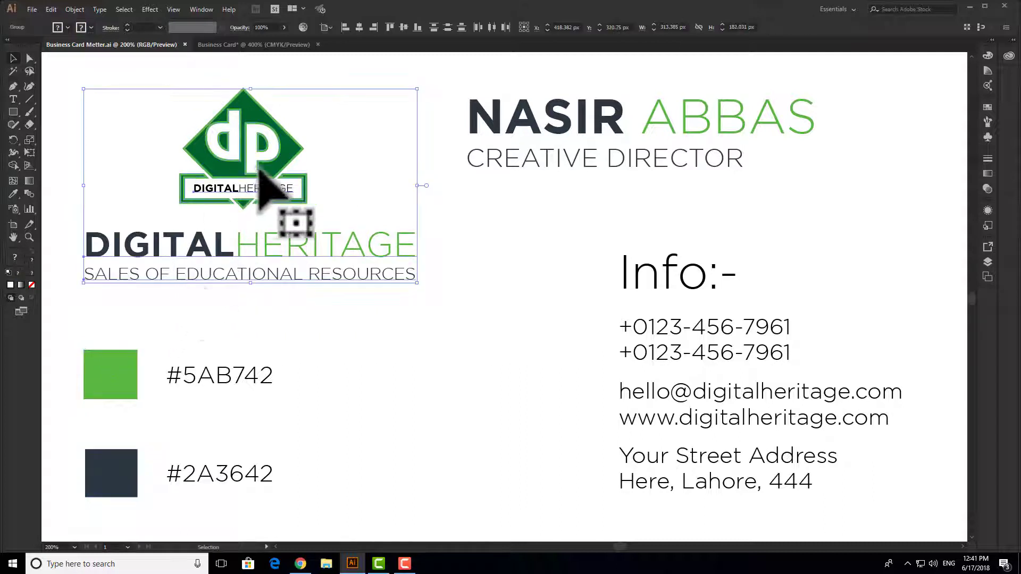
left_click_drag(280, 159, 524, 296)
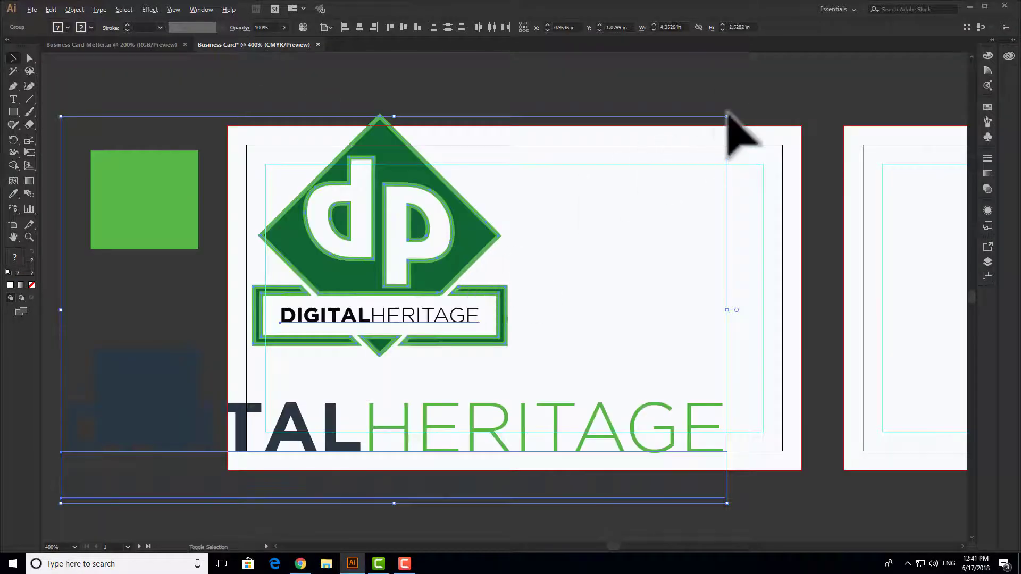
left_click_drag(726, 116, 616, 268)
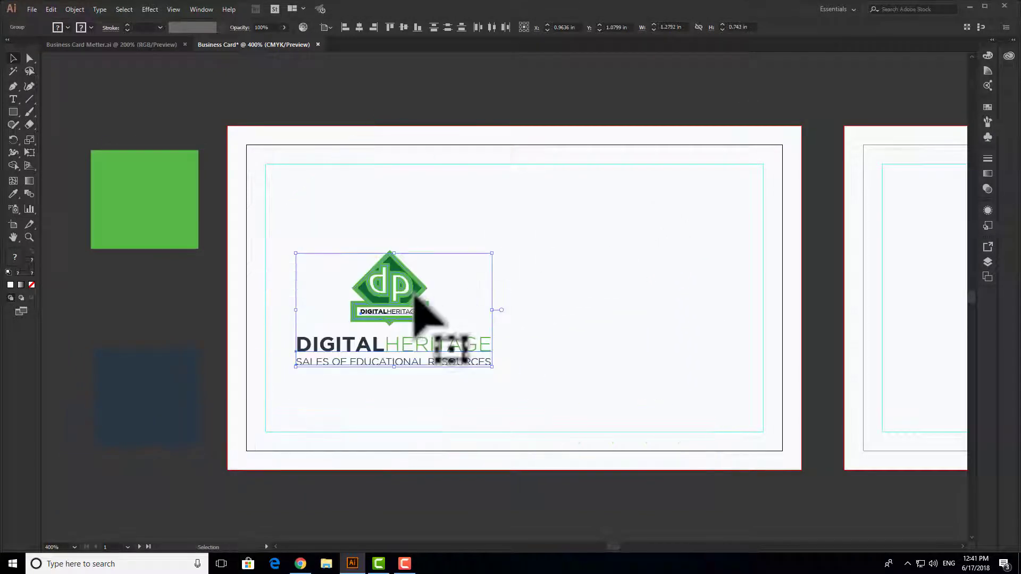
Enlarge the logo group slightly to about 1.42 × 0.82 in, zoom in, and select the dp mark
left_click_drag(492, 253, 503, 246)
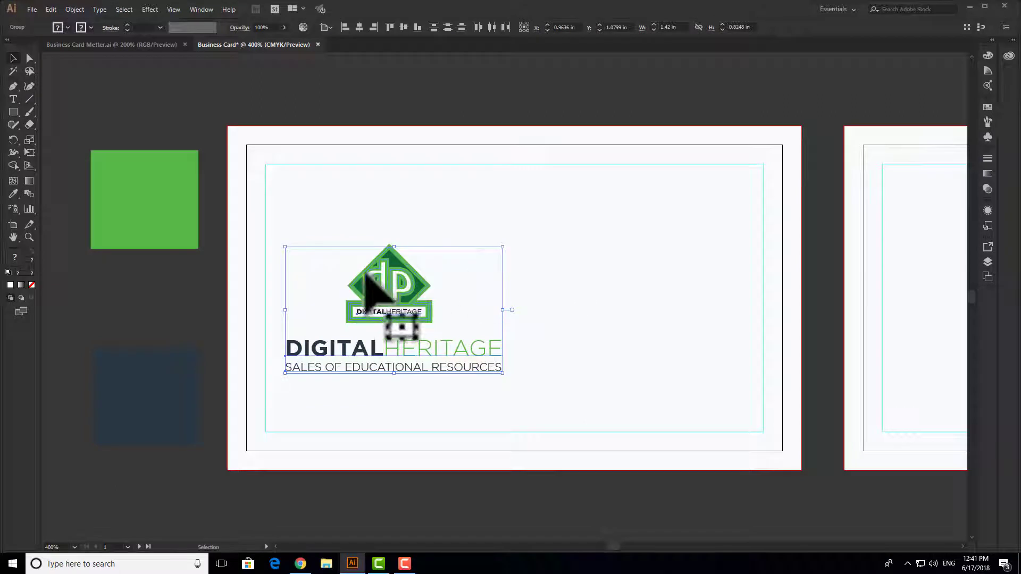
scroll(408, 277, "up", 2)
scroll(420, 277, "up", 1)
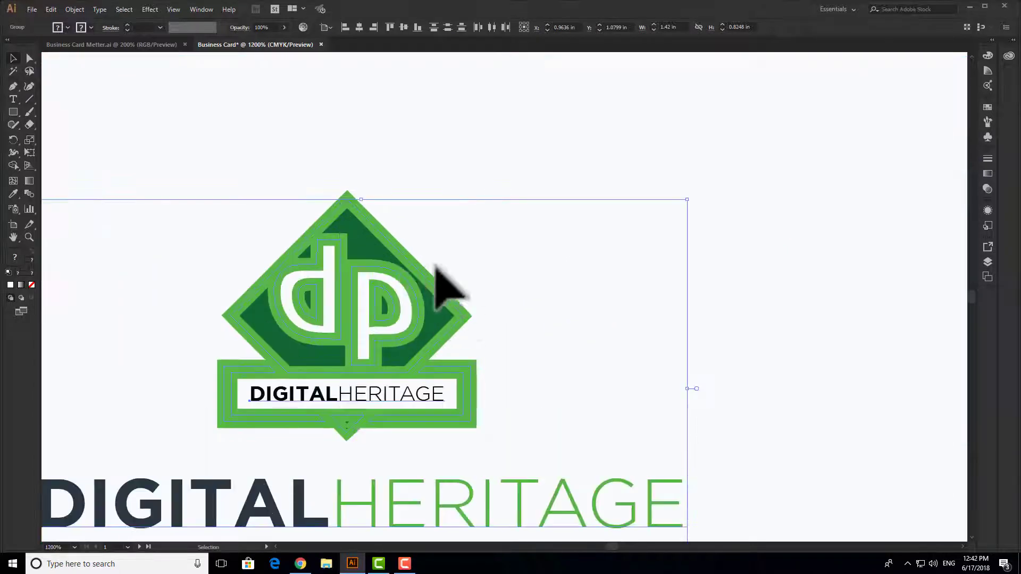
scroll(446, 268, "down", 2)
scroll(446, 262, "up", 1)
left_click(452, 200)
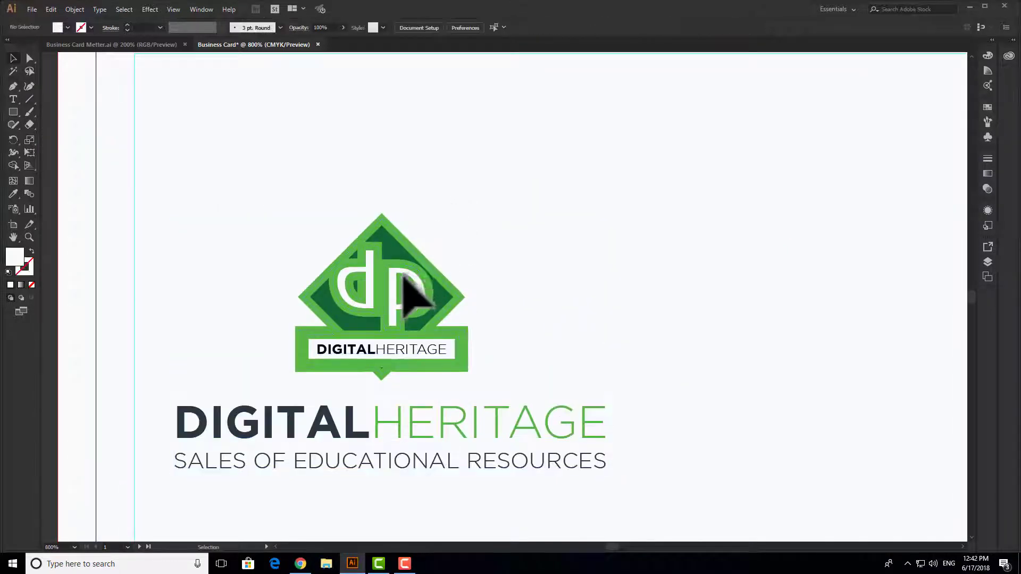
scroll(463, 300, "up", 1)
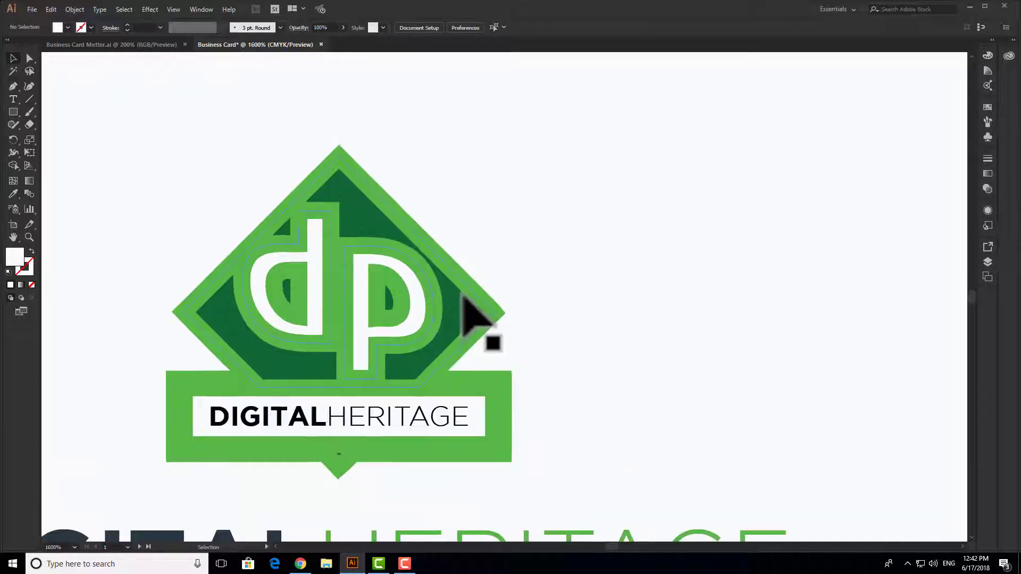
left_click(452, 313)
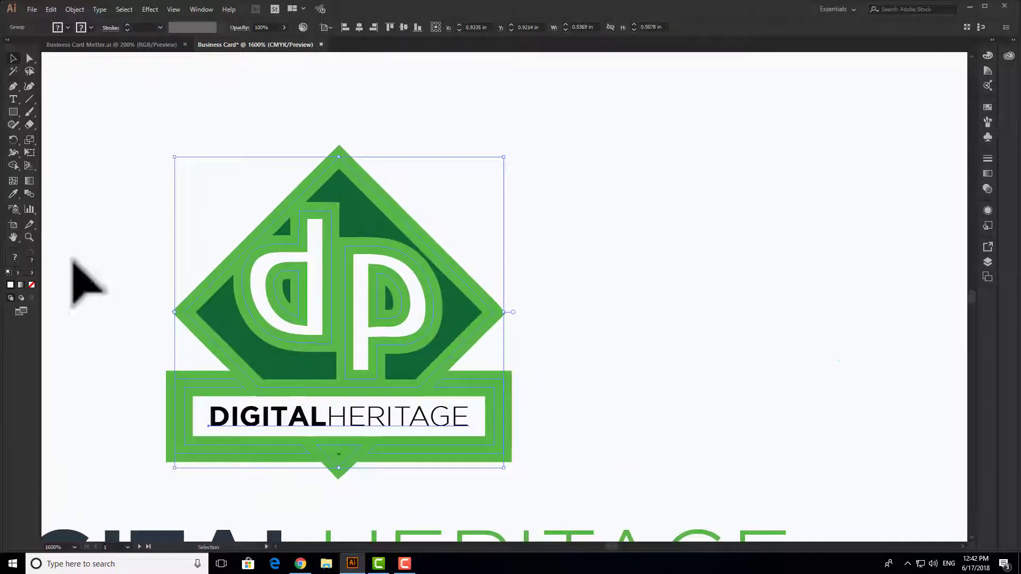
Ungroup the dp mark and reduce its light green outline from 1 pt to 0.5 pt
right_click(354, 273)
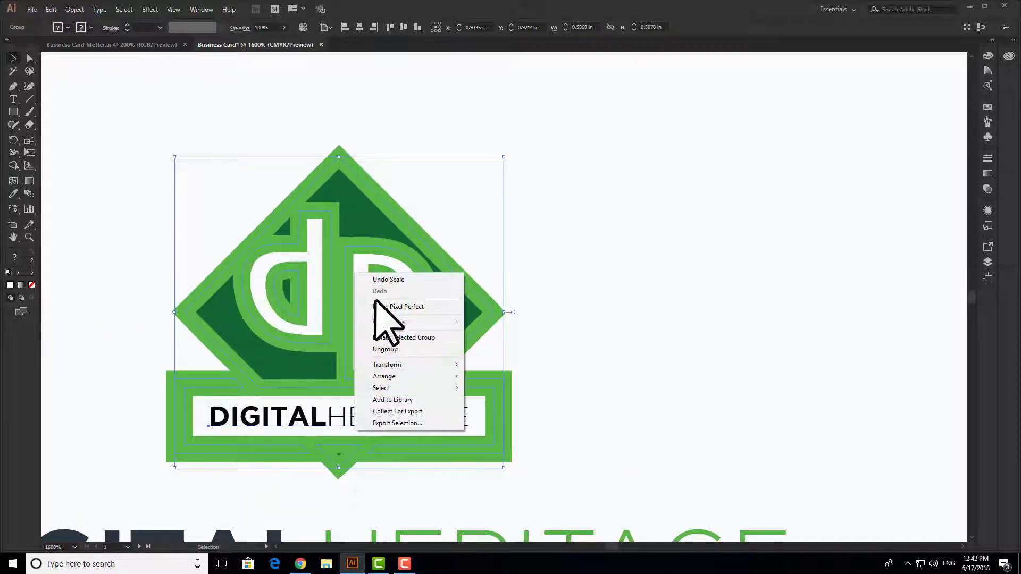
left_click(392, 350)
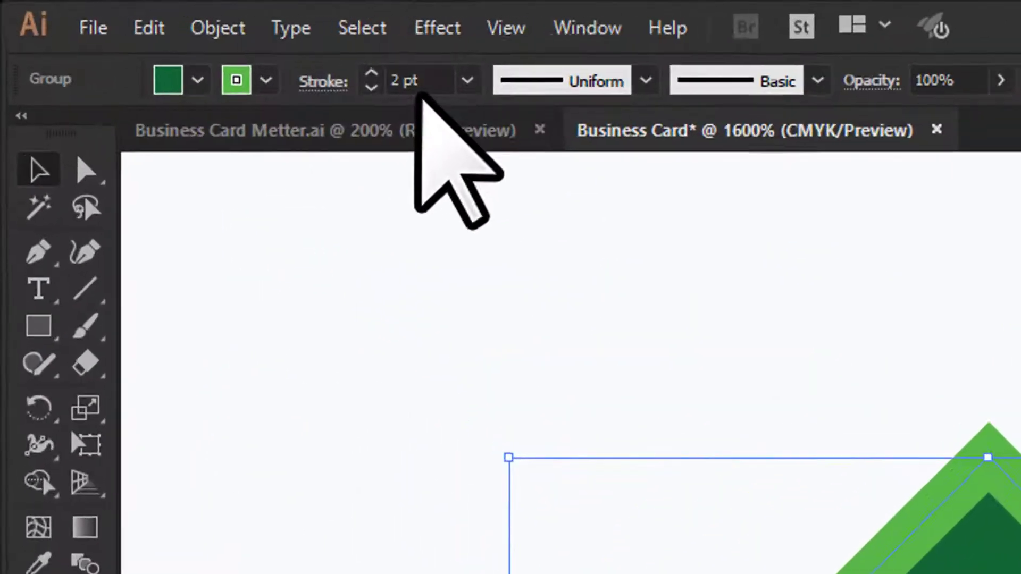
left_click(148, 27)
key("Down")
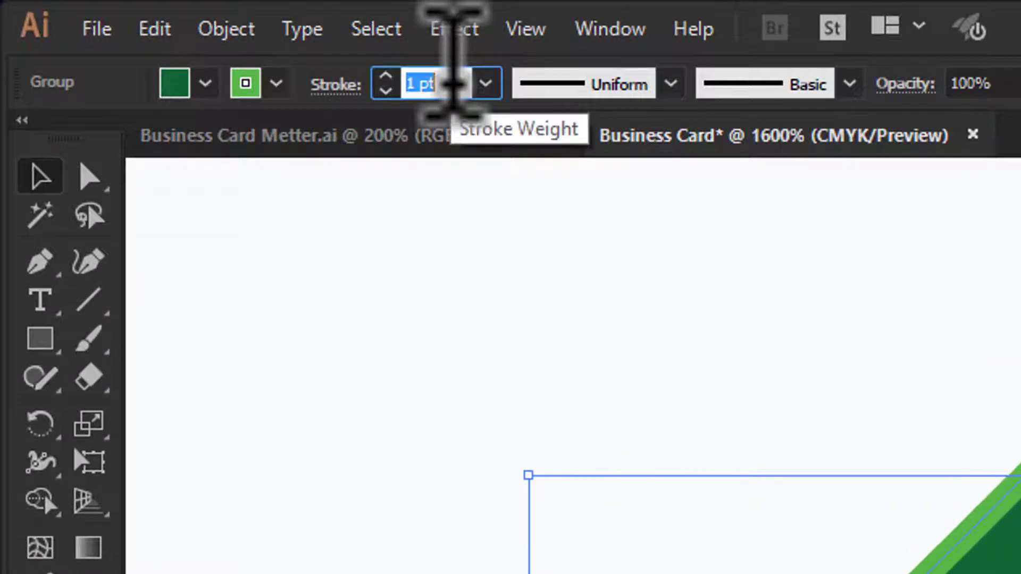
left_click(485, 85)
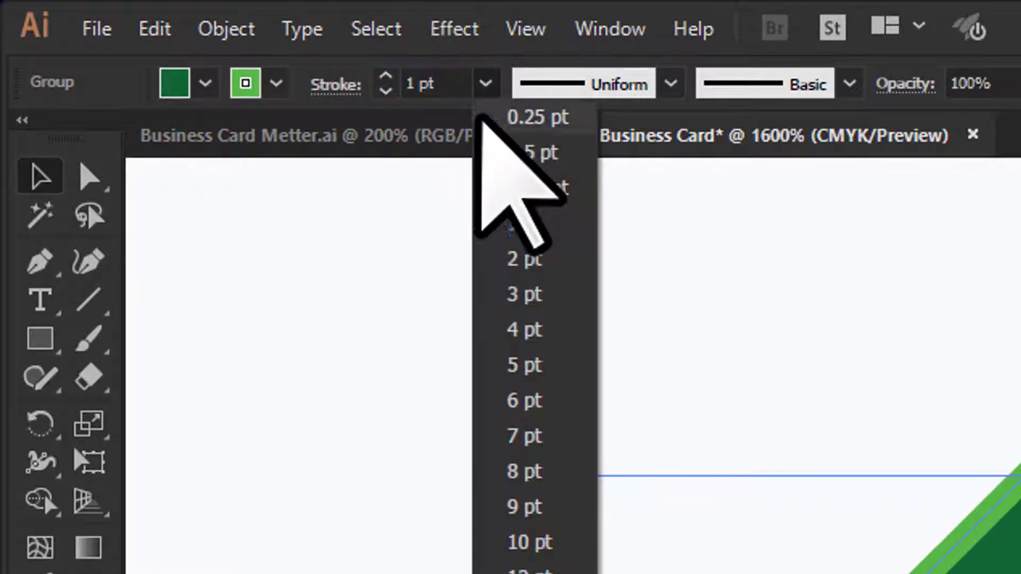
left_click(524, 186)
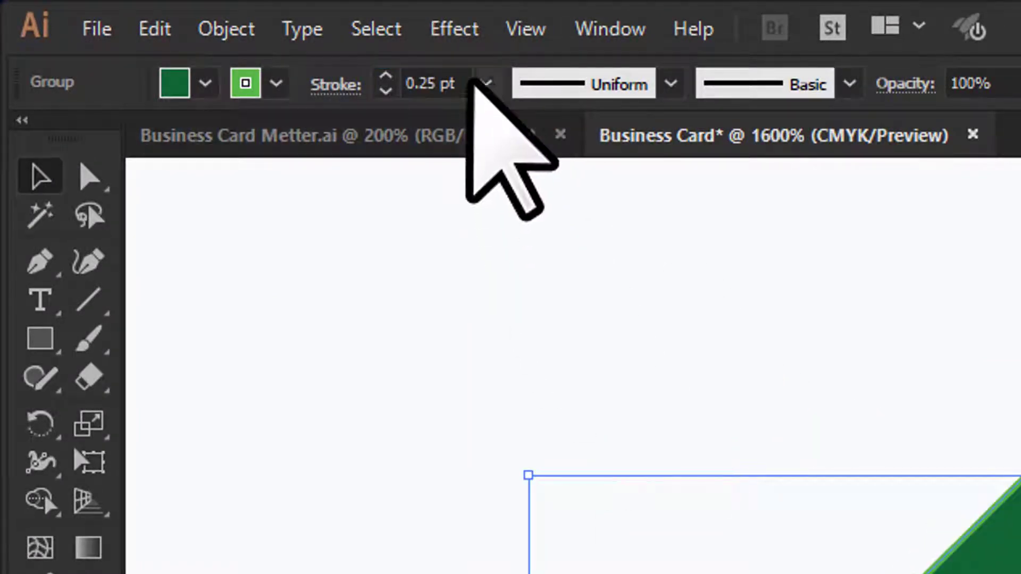
left_click(486, 88)
left_click(516, 153)
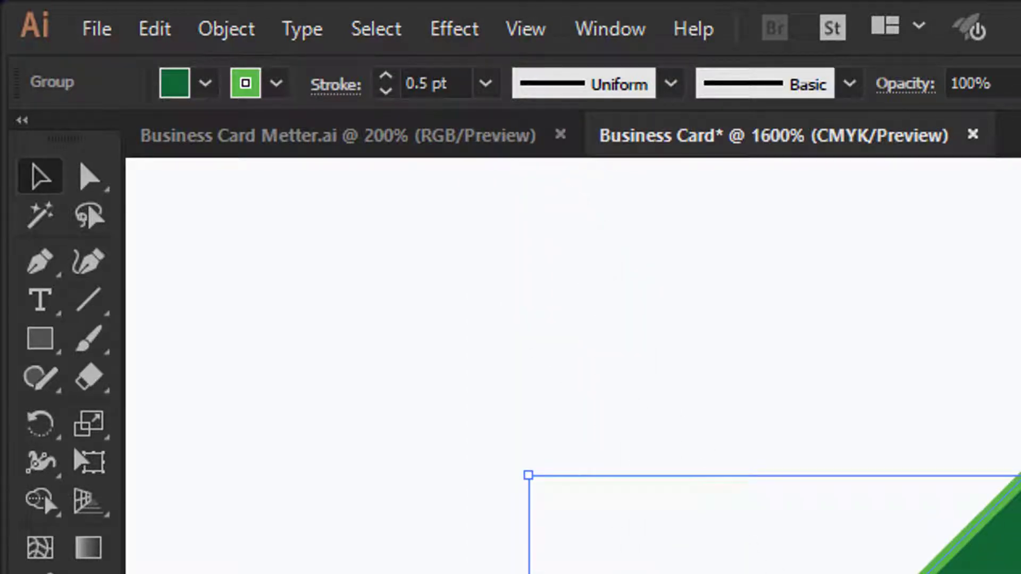
key("ctrl+shift+a")
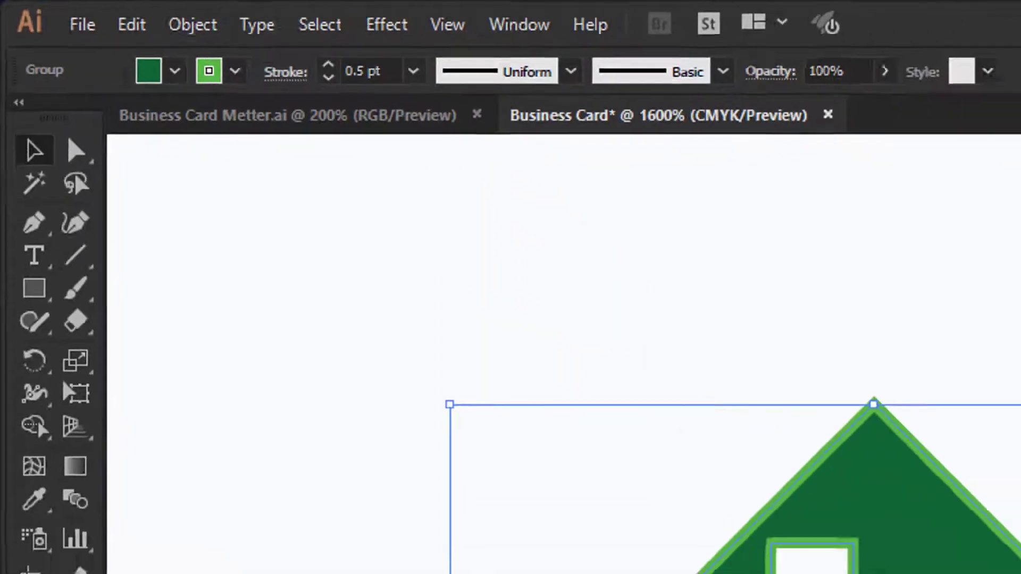
key("ctrl+minus")
key("ctrl+minus")
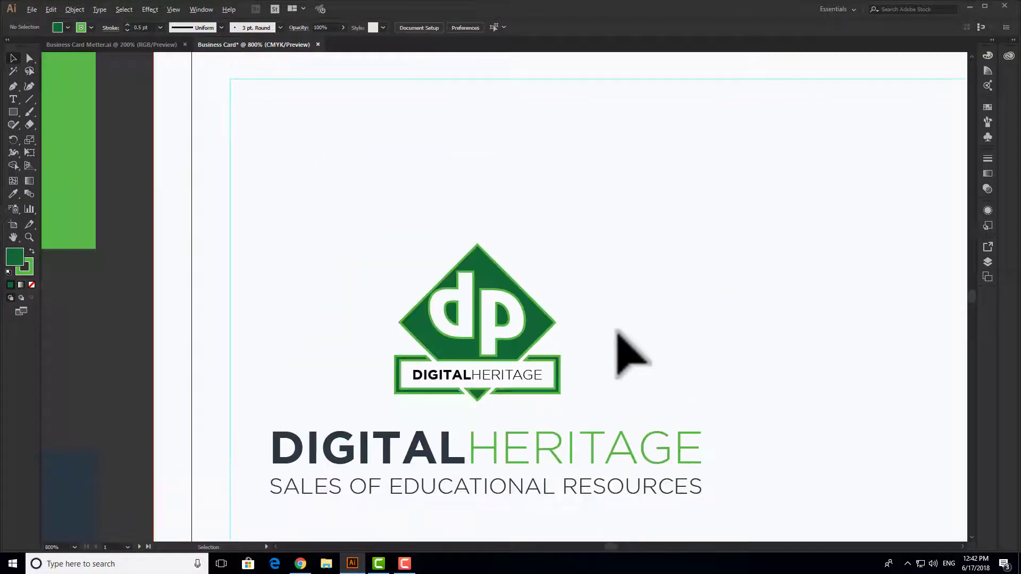
key("ctrl+minus")
key("ctrl+minus")
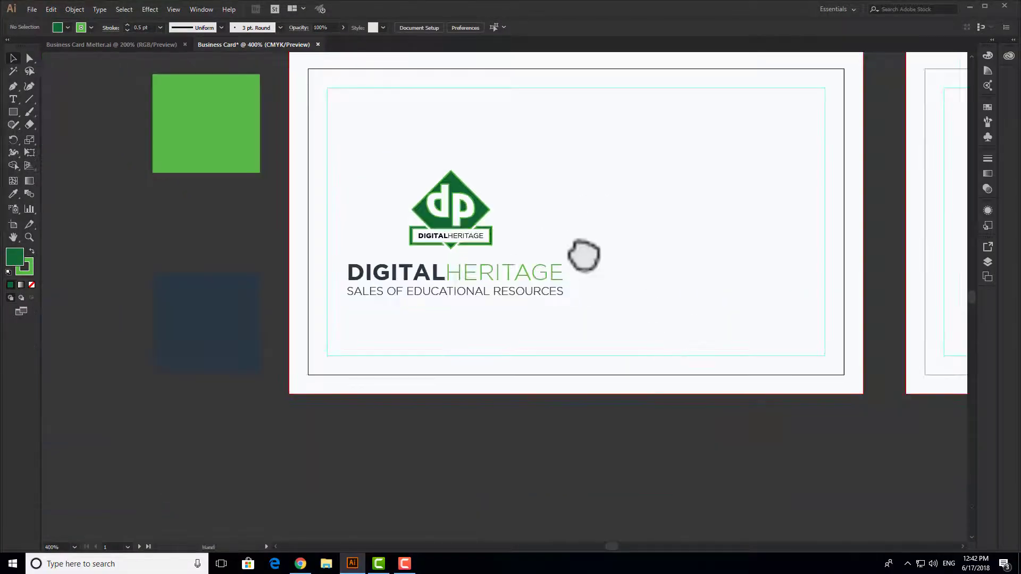
Shrink the logo and tagline block slightly and move it toward the card's left margin
left_click(406, 343)
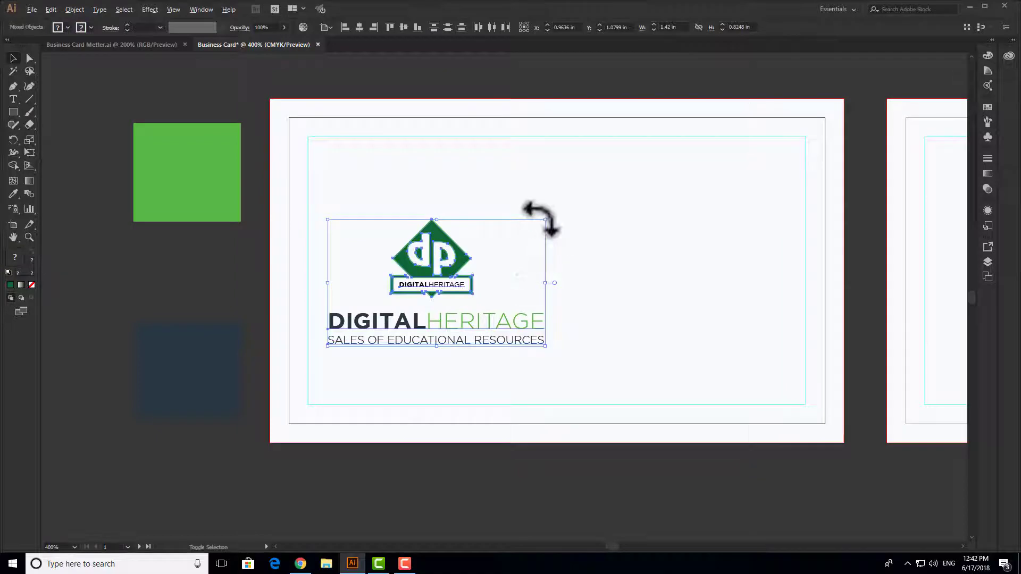
left_click_drag(550, 223, 512, 239)
left_click_drag(455, 276, 411, 249)
left_click_drag(471, 304, 485, 311)
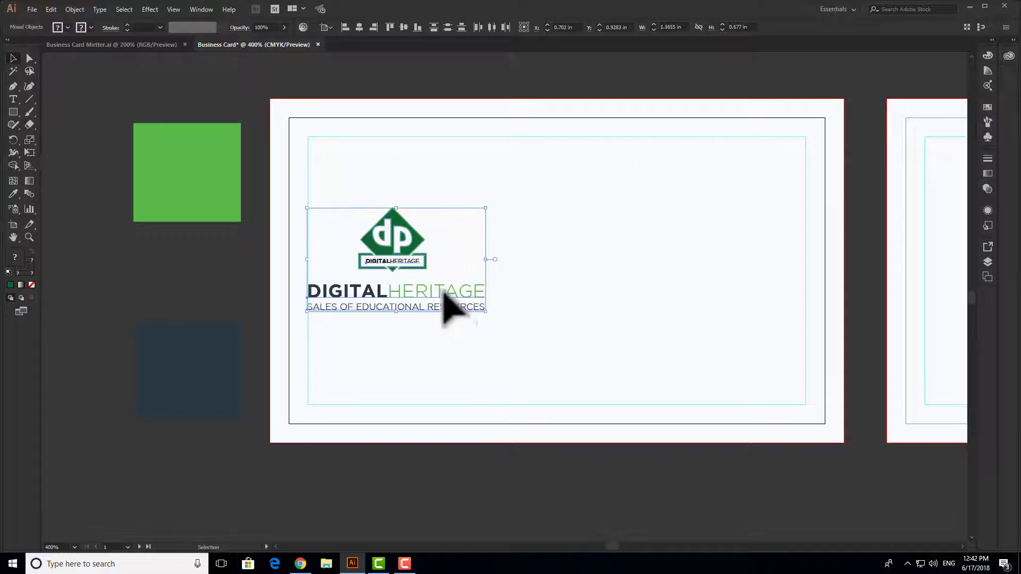
left_click(558, 296)
key("ctrl+plus")
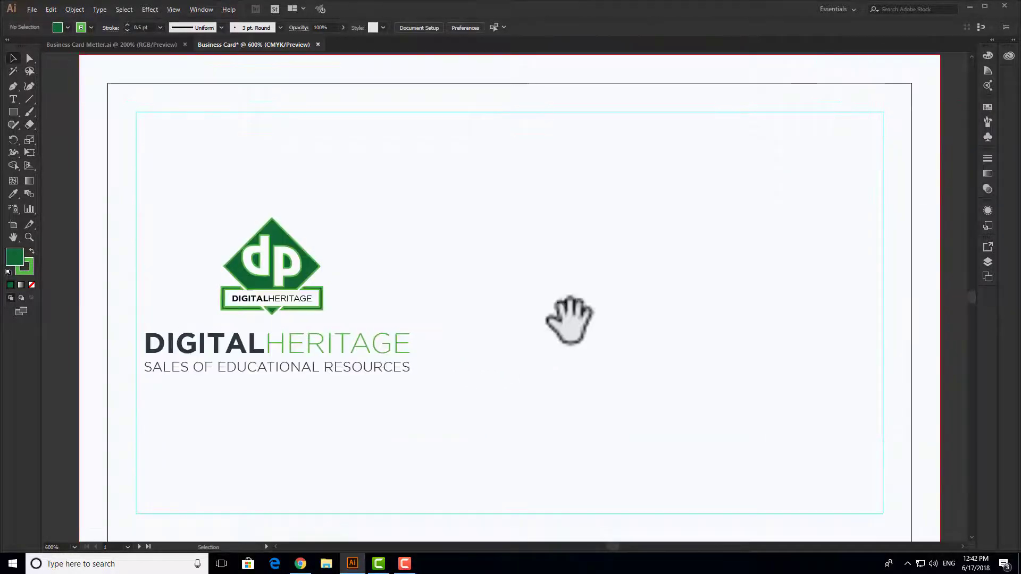
key("ctrl+minus")
left_click_drag(538, 309, 547, 329)
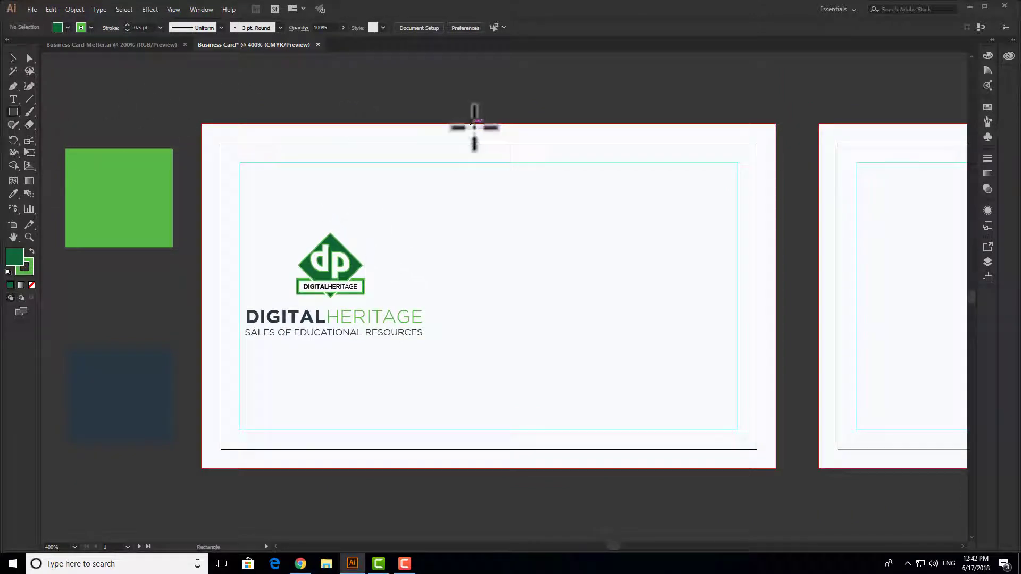
Draw a narrow bar at the card's top edge and copy it straight down to the bottom edge
left_click_drag(491, 142, 482, 410)
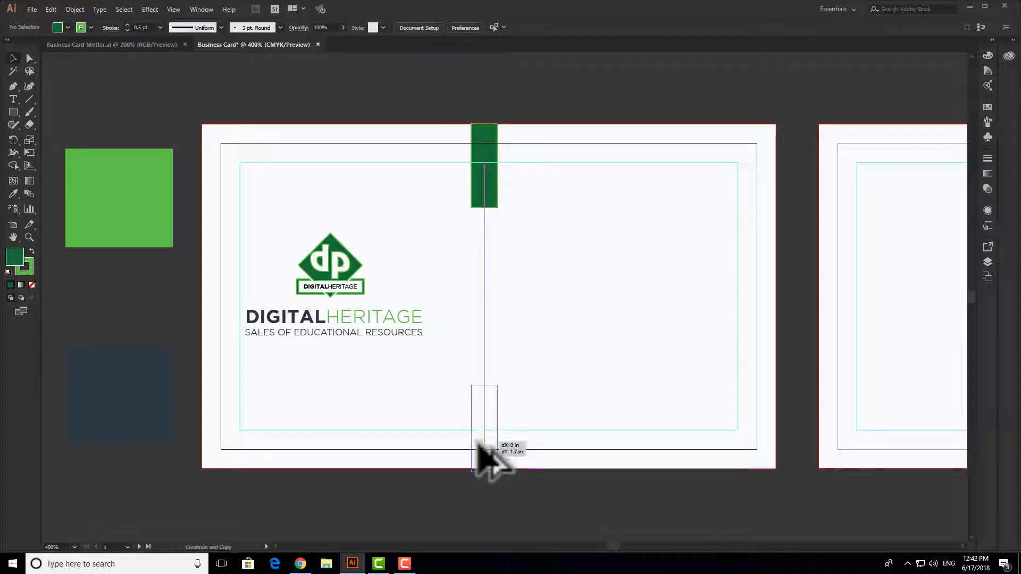
left_click_drag(478, 446, 479, 445)
left_click_drag(629, 260, 769, 229)
Colour the top bar light green and the bottom bar dark blue from the swatches
left_click(625, 171)
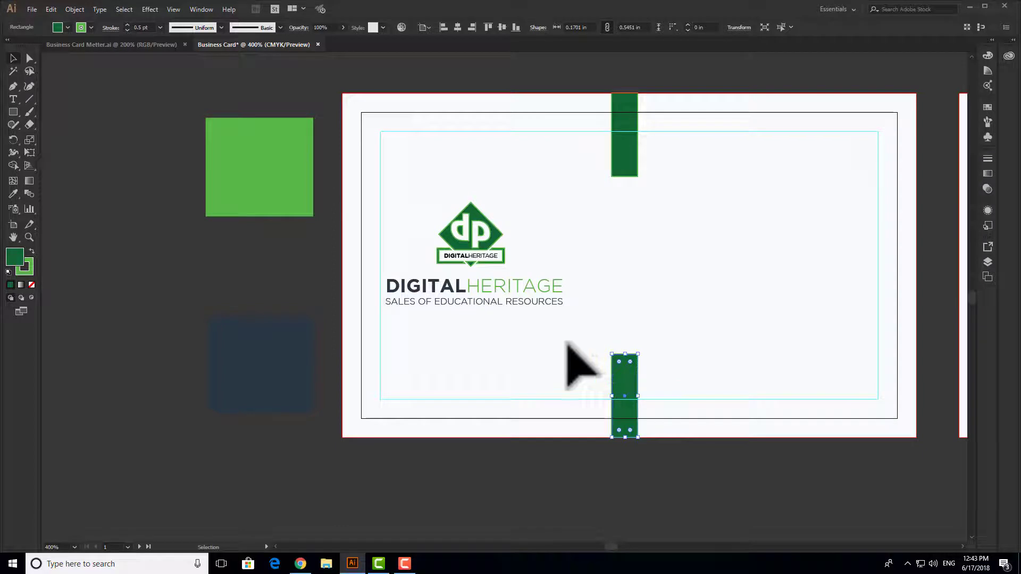
key("i")
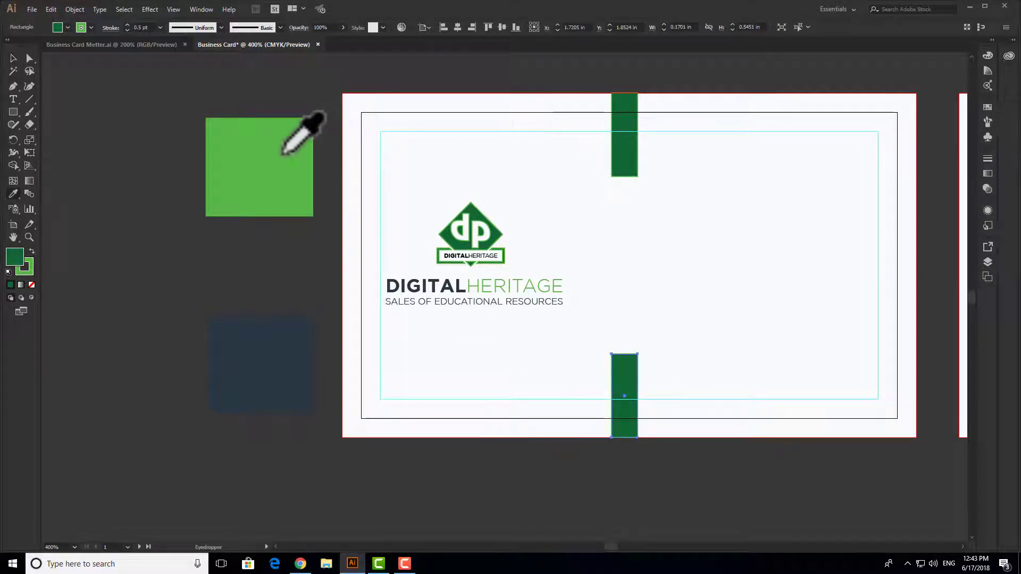
left_click(282, 154)
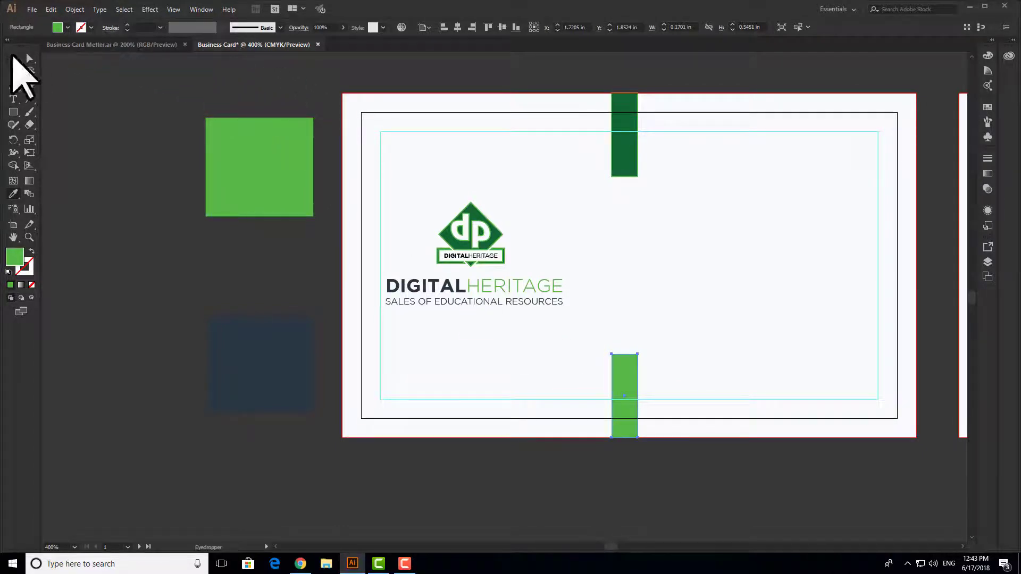
left_click(14, 58)
left_click(631, 141)
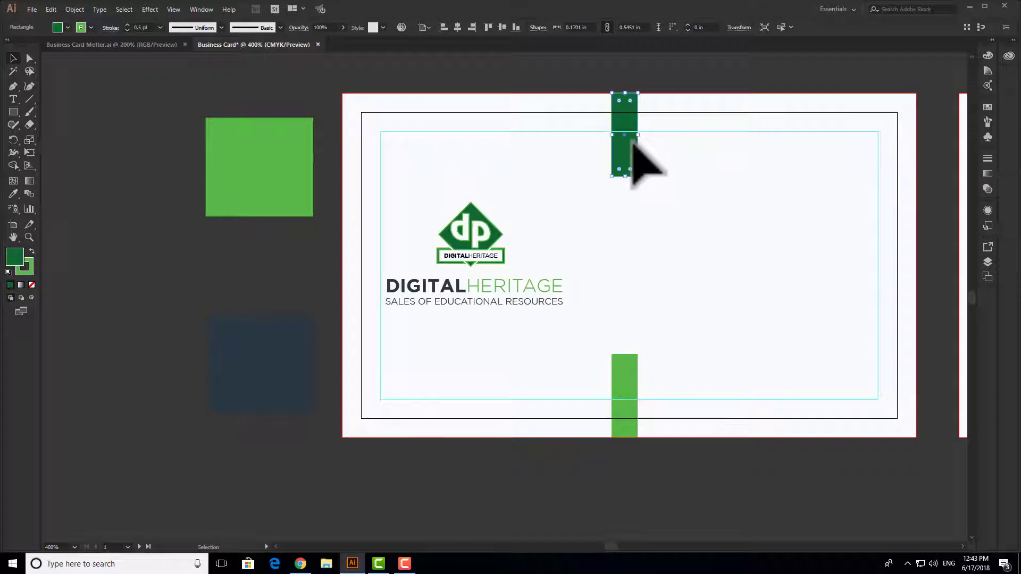
key("i")
left_click(261, 180)
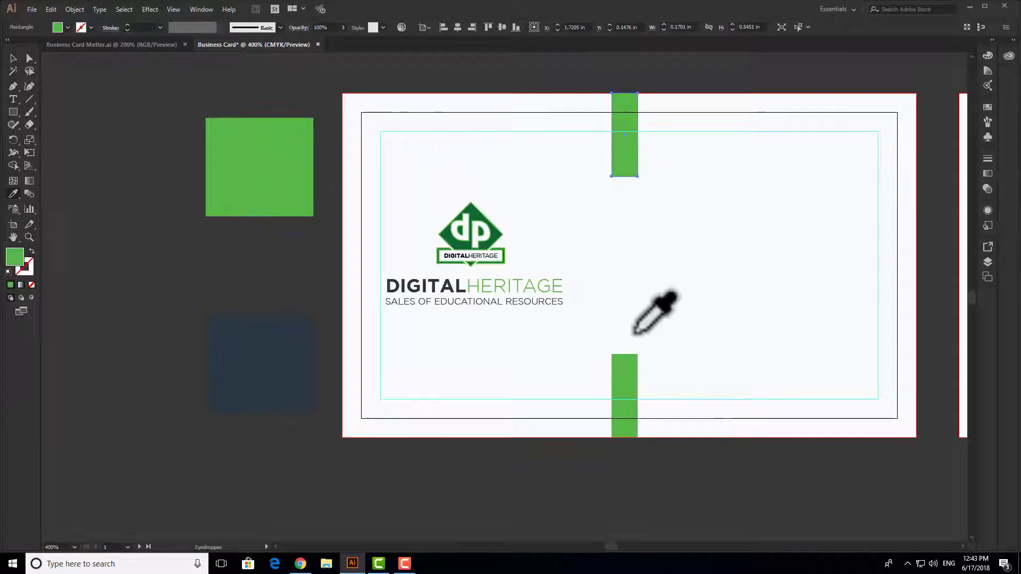
left_click(633, 407, "ctrl")
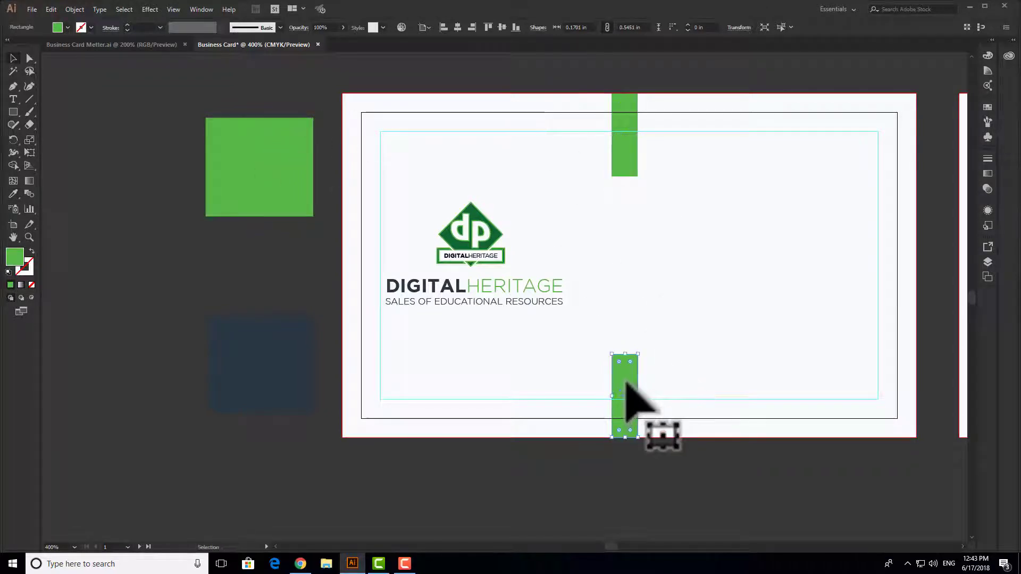
left_click(298, 348)
left_click(14, 58)
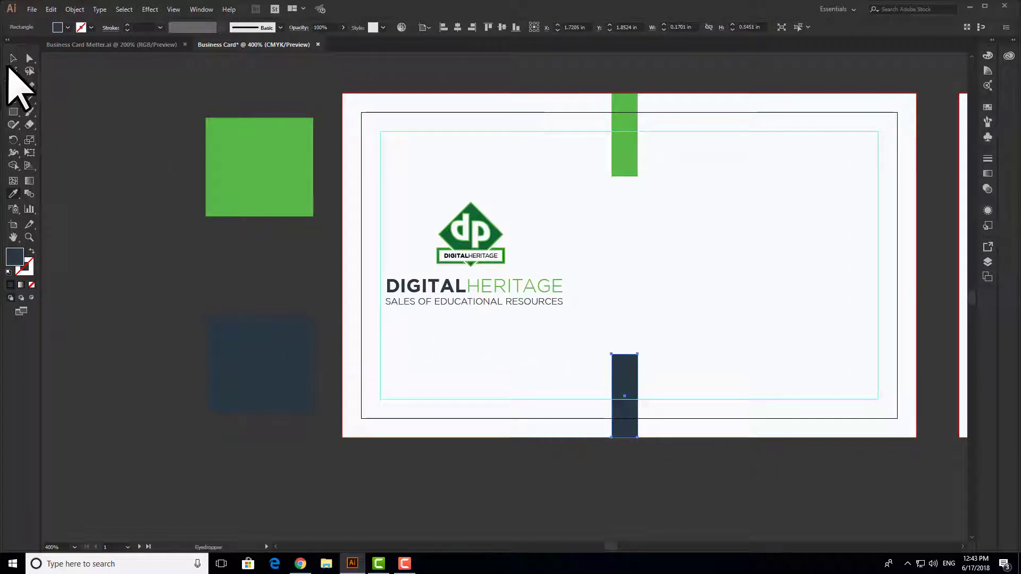
left_click(684, 281)
Group the two bars and centre them horizontally on the card
left_click_drag(636, 278, 518, 283)
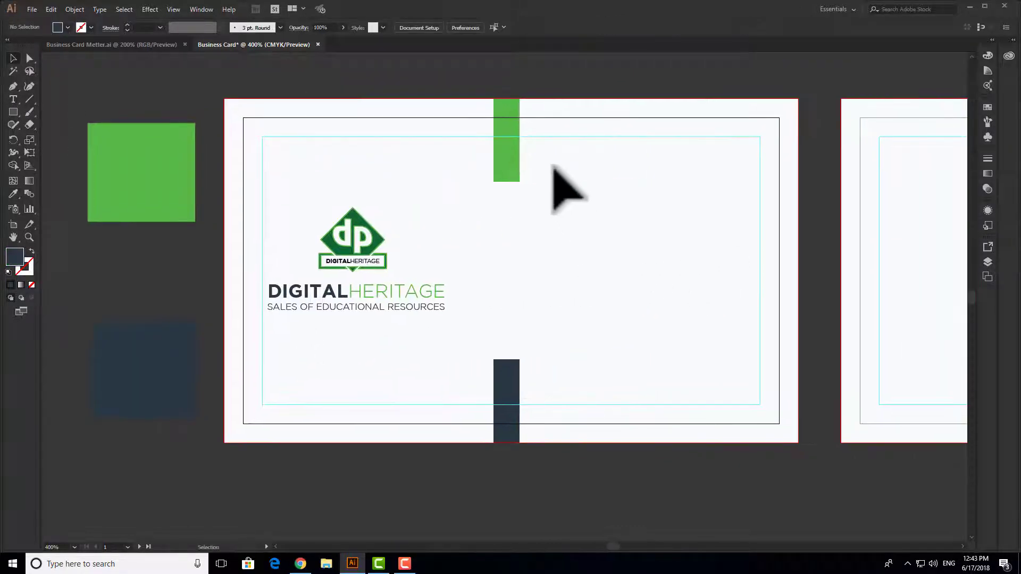
left_click_drag(494, 356, 490, 409)
key("ctrl+g")
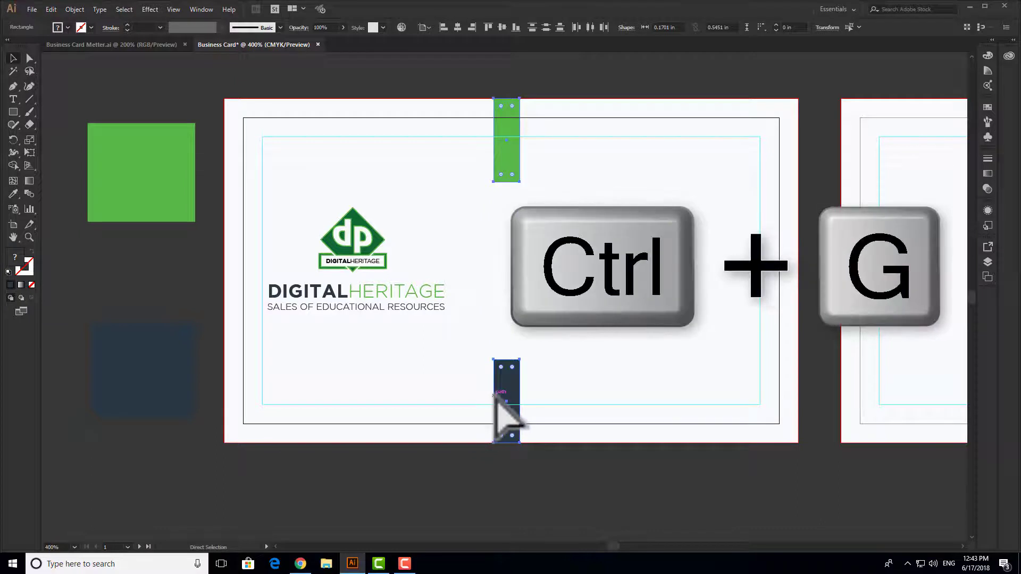
left_click(457, 27)
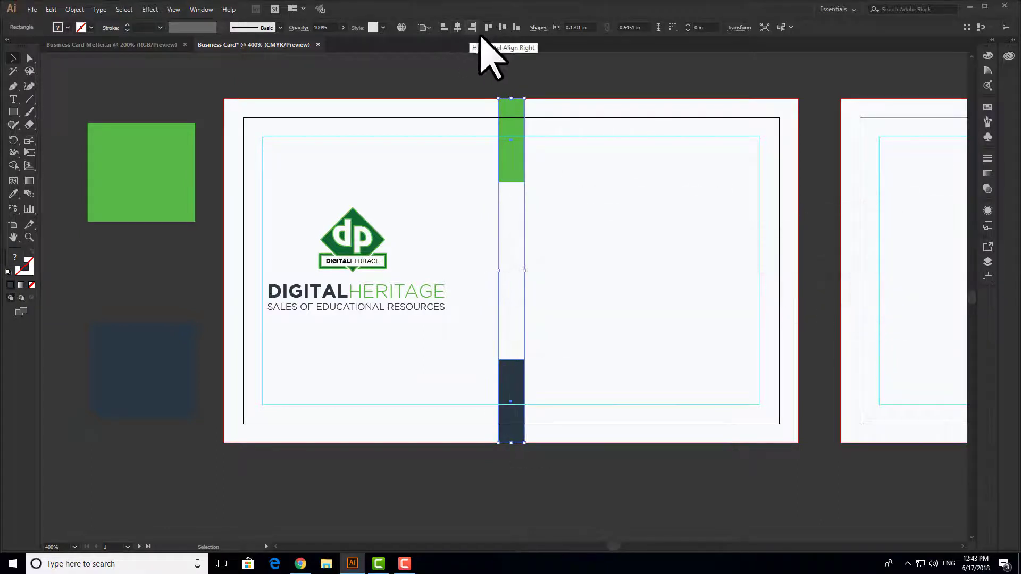
left_click(617, 258)
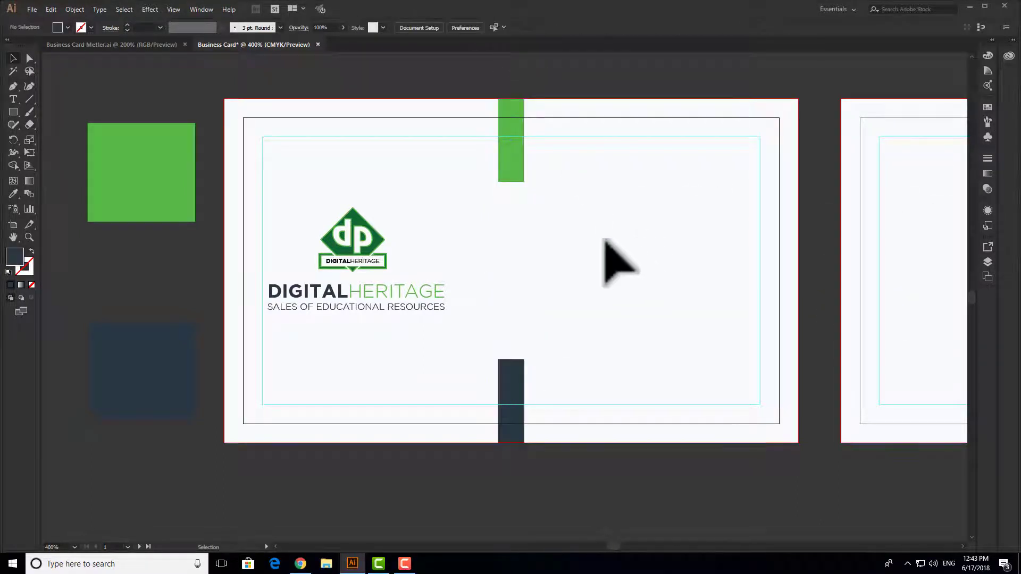
left_click_drag(587, 136, 488, 410)
left_click(626, 296)
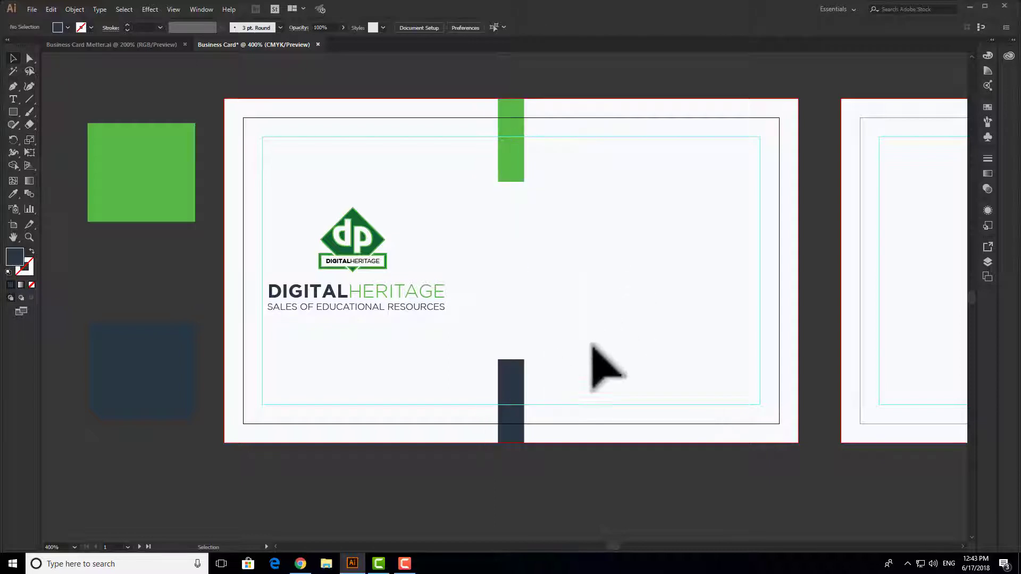
scroll(524, 461, "up", 2)
scroll(511, 448, "up", 2)
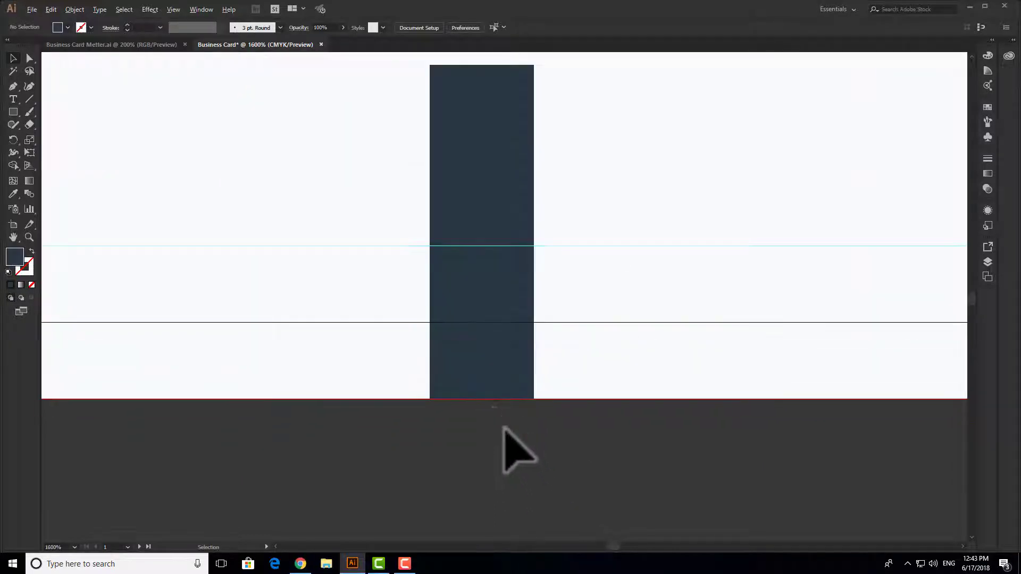
scroll(504, 429, "up", 2)
scroll(478, 334, "down", 4)
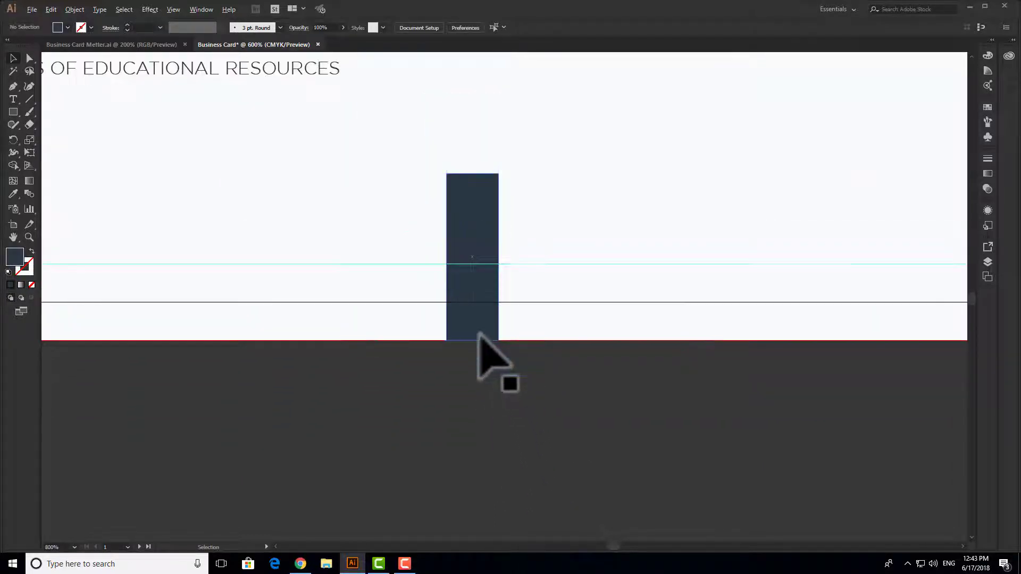
scroll(547, 239, "down", 1)
scroll(556, 365, "up", 2)
scroll(570, 367, "up", 3)
mouse_move(591, 247)
left_mouse_down()
mouse_move(562, 343)
mouse_move(551, 319)
mouse_move(565, 216)
left_mouse_up()
scroll(565, 216, "down", 1)
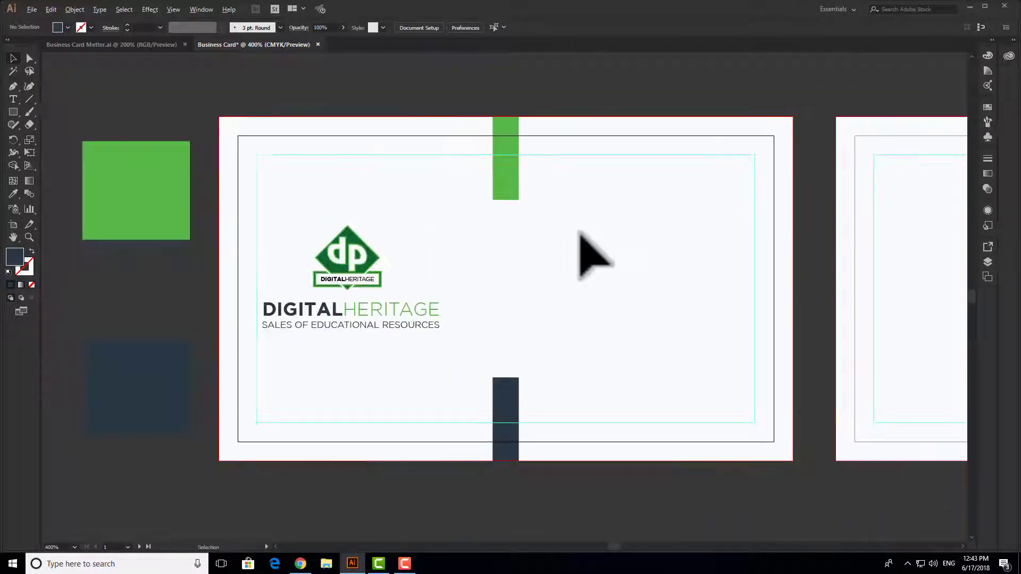
left_click_drag(597, 290, 577, 263)
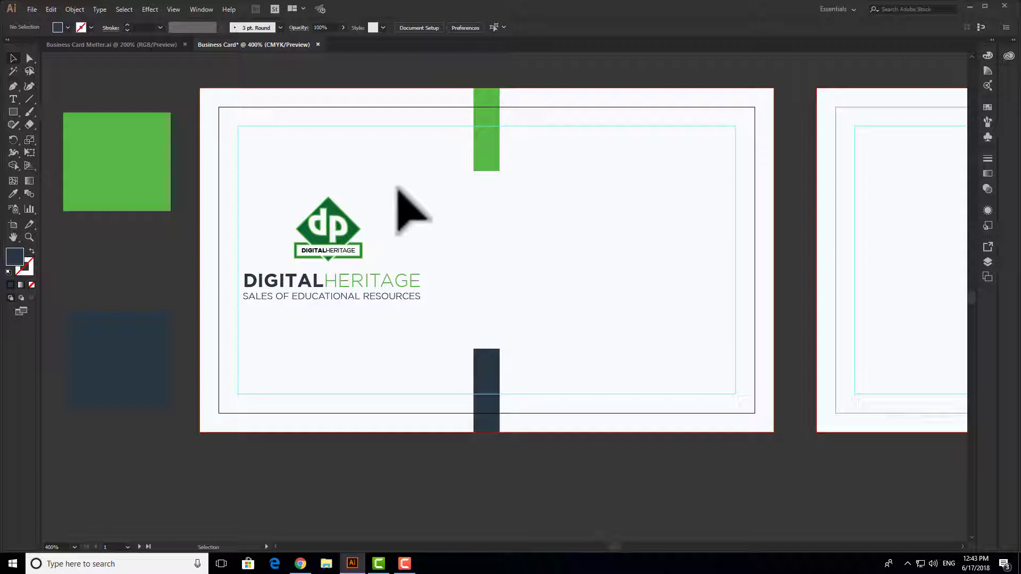
left_click_drag(417, 177, 360, 293)
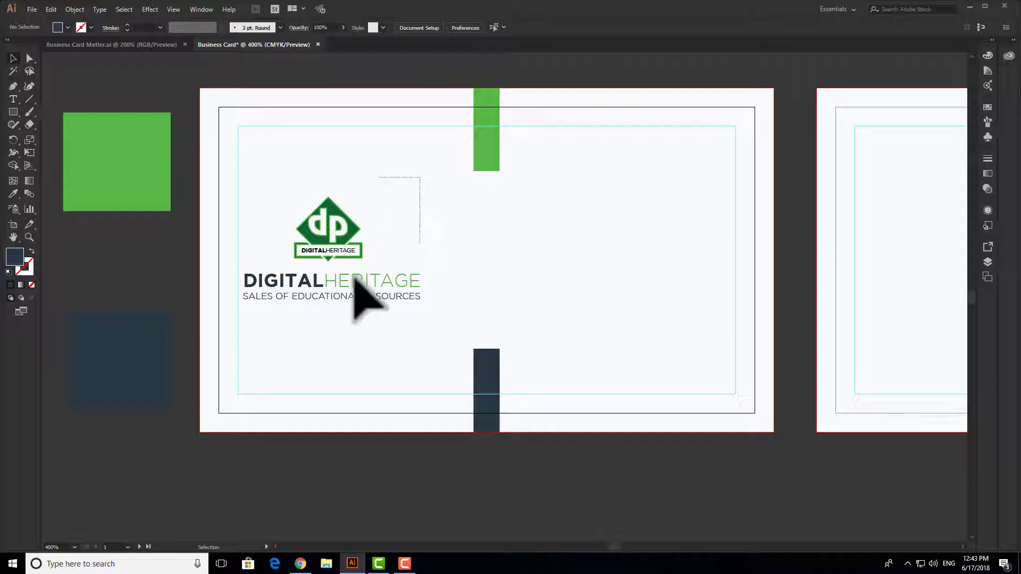
left_click(427, 382)
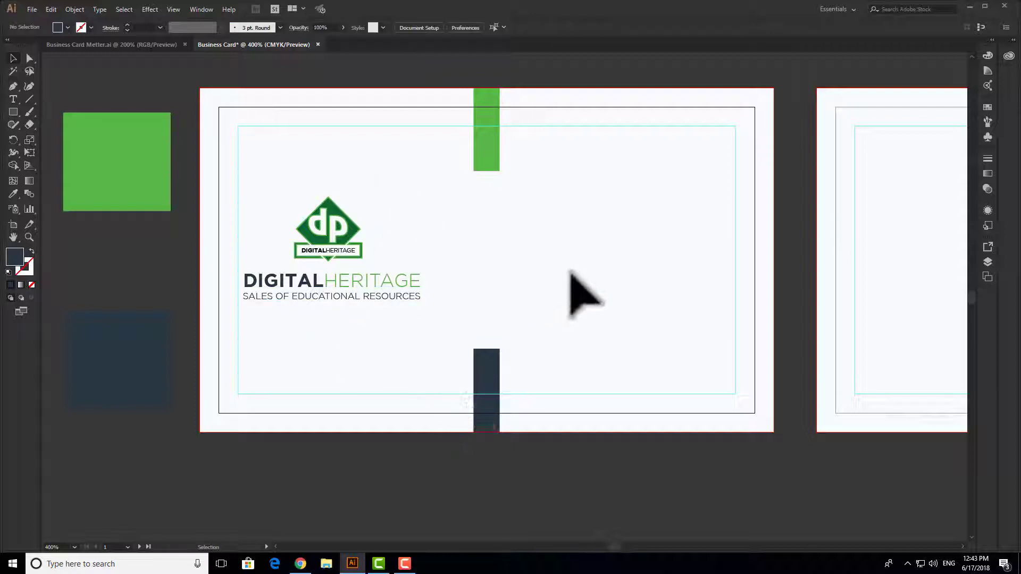
scroll(570, 272, "up", 1)
scroll(570, 272, "down", 1)
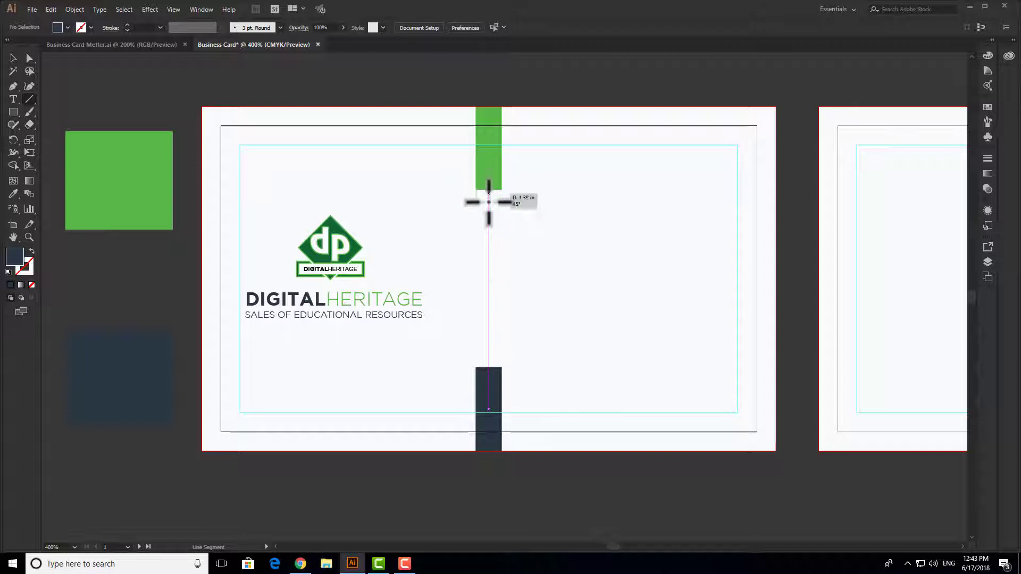
Draw a vertical line between the bars and give it the green square's colour as its stroke
left_click_drag(488, 202, 488, 348)
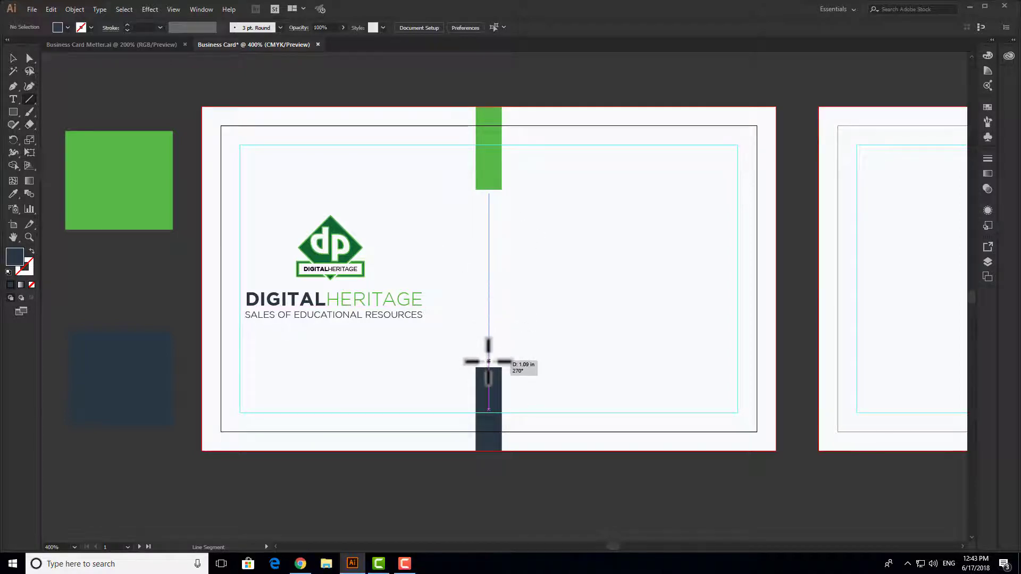
left_click_drag(488, 364, 488, 362)
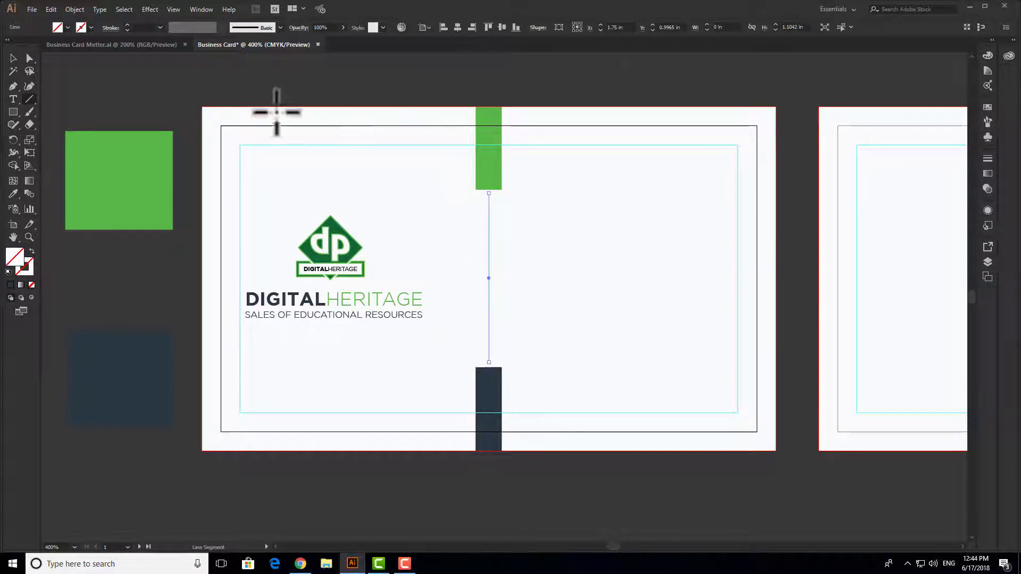
left_click(12, 58)
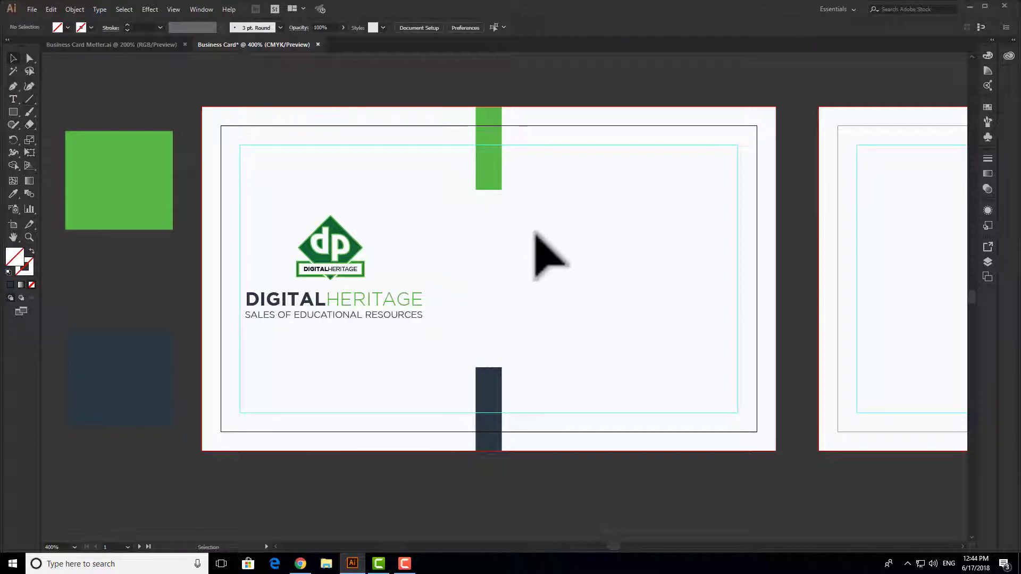
left_click(11, 284)
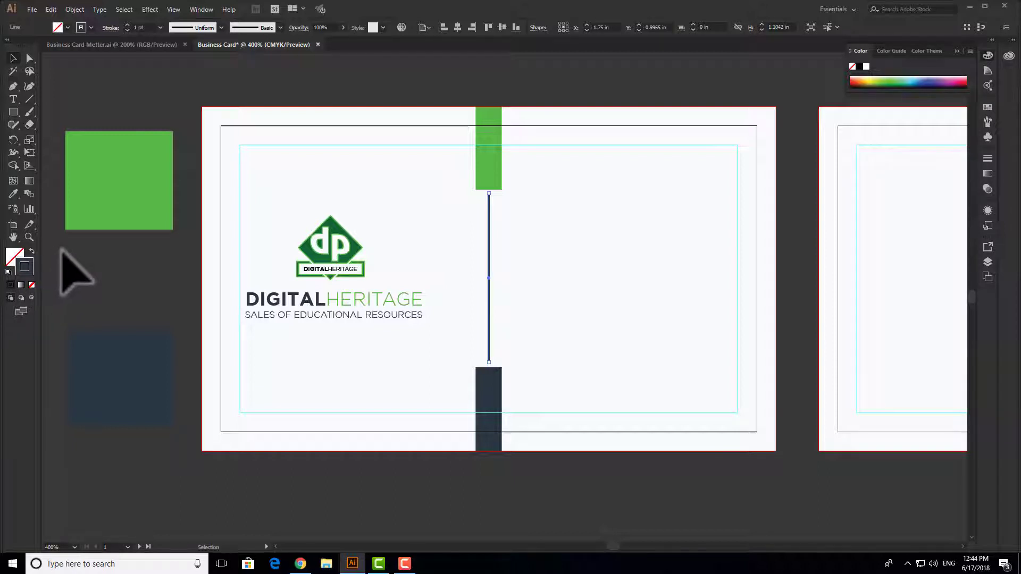
key("i")
left_click(96, 184)
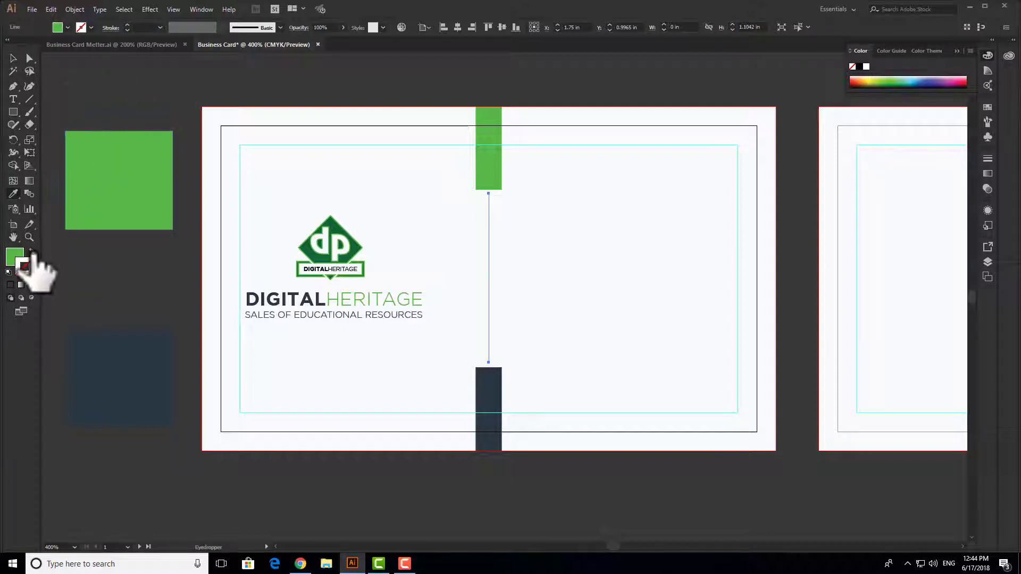
left_click(32, 252)
left_click(11, 56)
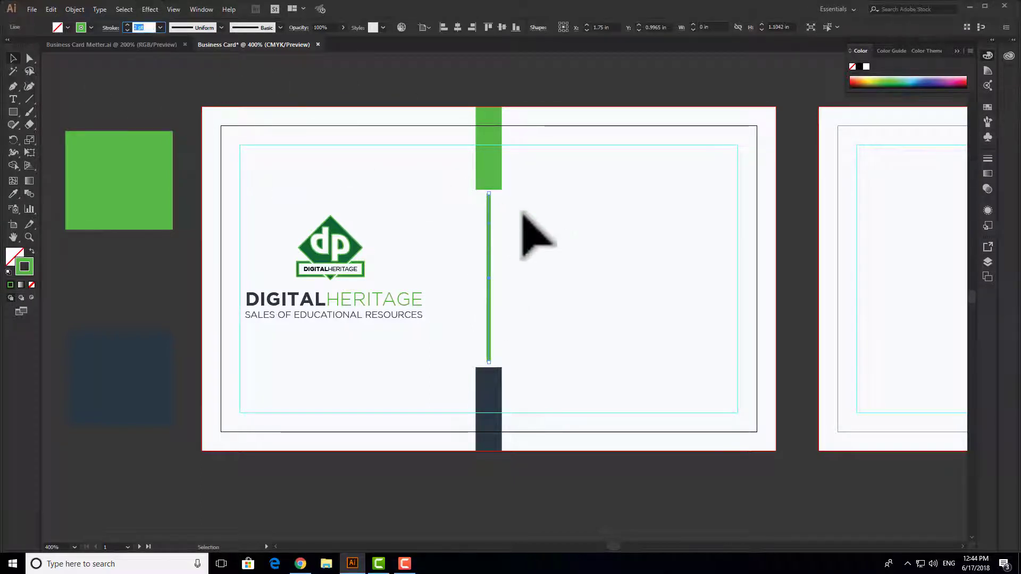
left_click(537, 247)
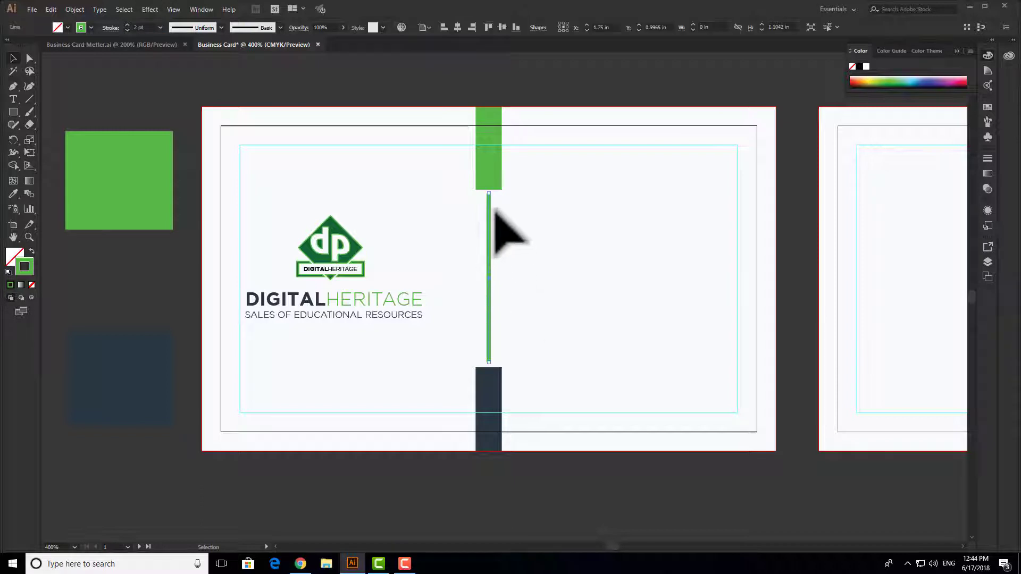
Adjust the line's end anchors so it stops just above the dark bottom bar
scroll(494, 208, "up", 1, "alt")
scroll(488, 191, "up", 1, "alt")
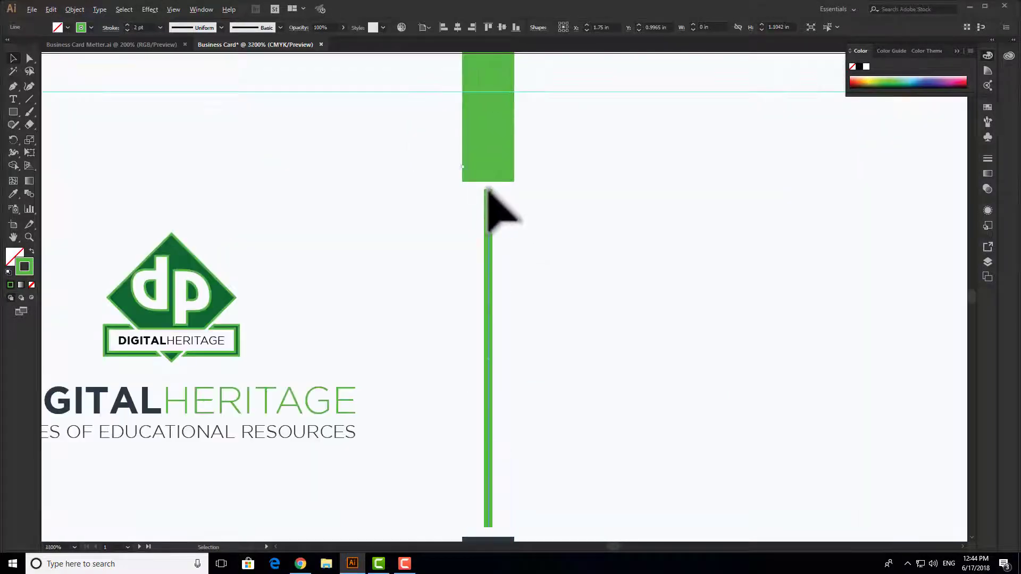
scroll(486, 190, "up", 5, "alt")
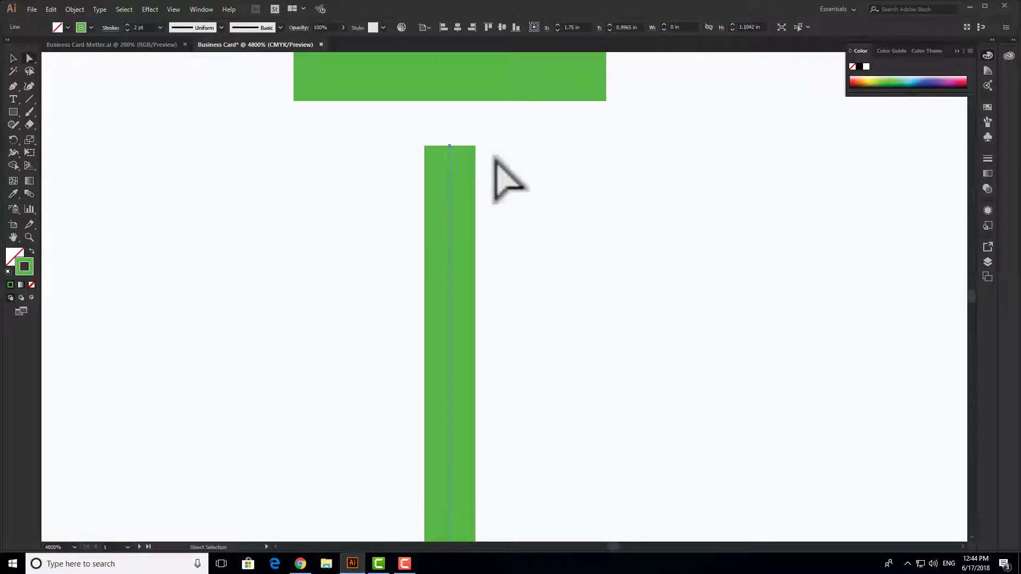
scroll(524, 194, "down", 1, "alt")
scroll(528, 205, "down", 1, "alt")
scroll(533, 159, "down", 1, "alt")
mouse_move(533, 121)
left_mouse_down()
mouse_move(521, 149)
mouse_move(460, 161)
left_mouse_up()
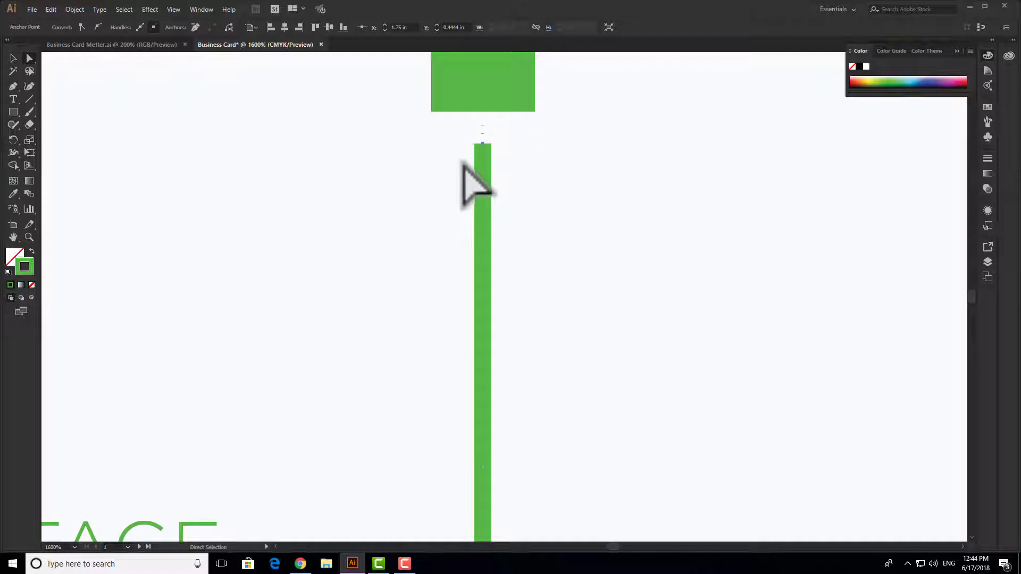
left_click(612, 176)
scroll(622, 224, "down", 3, "alt")
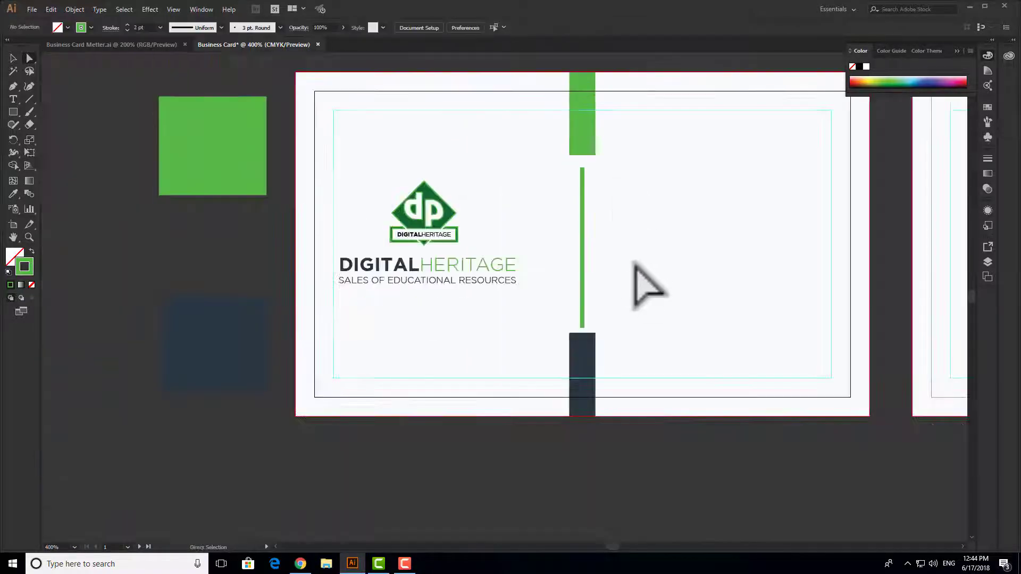
scroll(611, 287, "up", 2, "alt")
left_click_drag(538, 300, 492, 285)
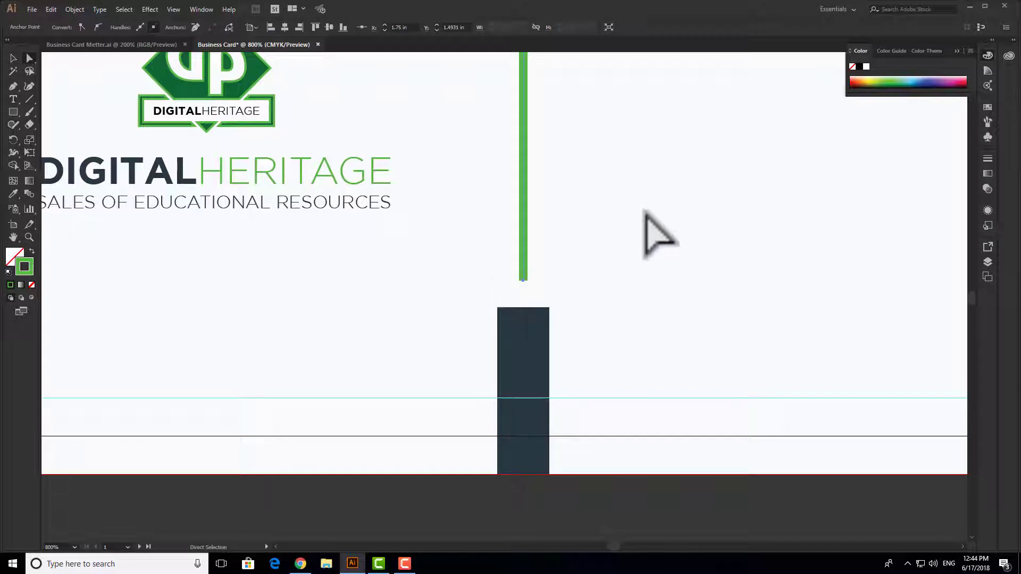
left_click(651, 229)
Move the green vertical line into its final position on the card
scroll(661, 234, "down", 2, "alt")
mouse_move(661, 189)
left_mouse_down()
mouse_move(589, 343)
mouse_move(512, 349)
left_mouse_up()
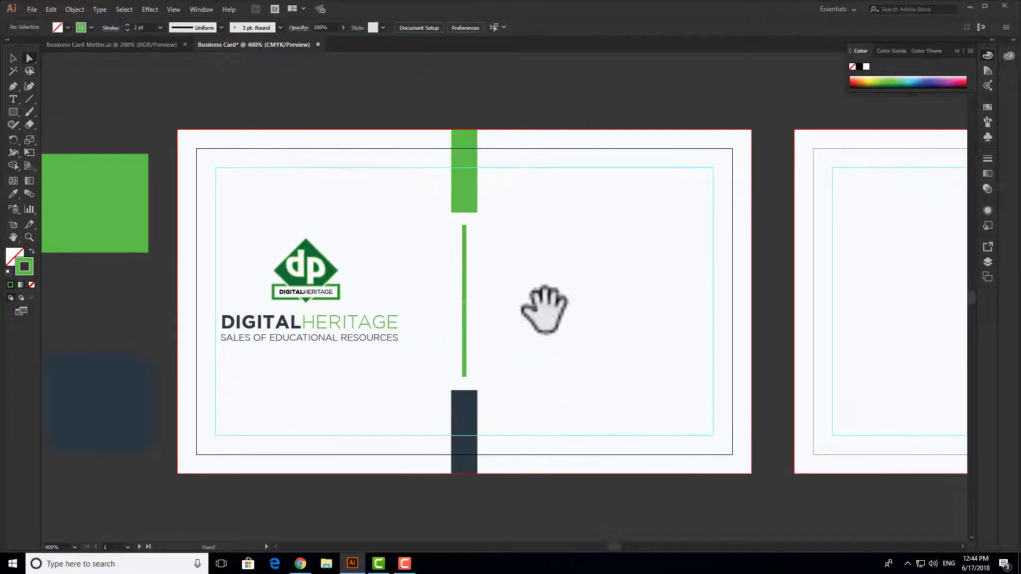
left_click(14, 59)
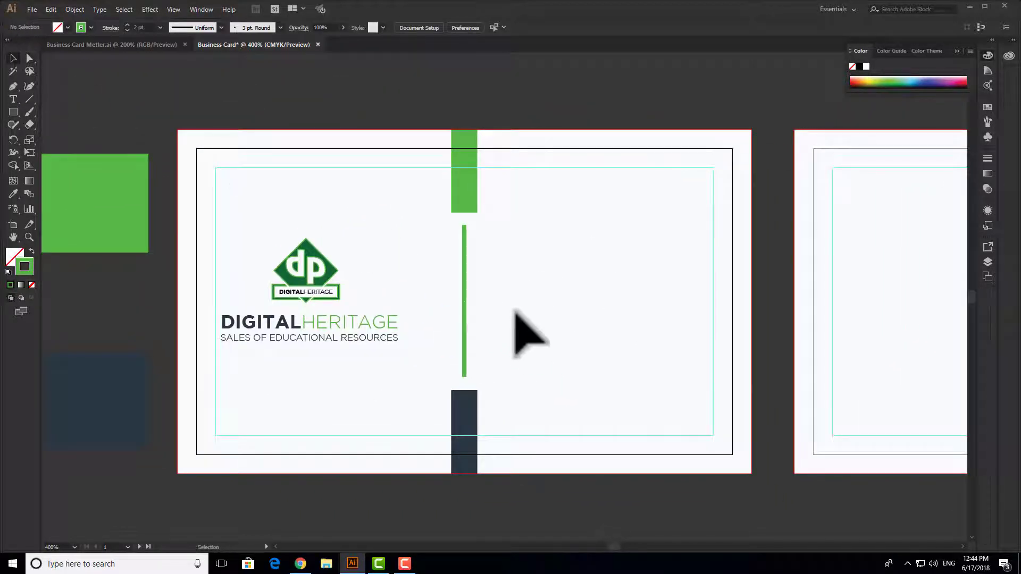
left_click_drag(464, 301, 586, 293)
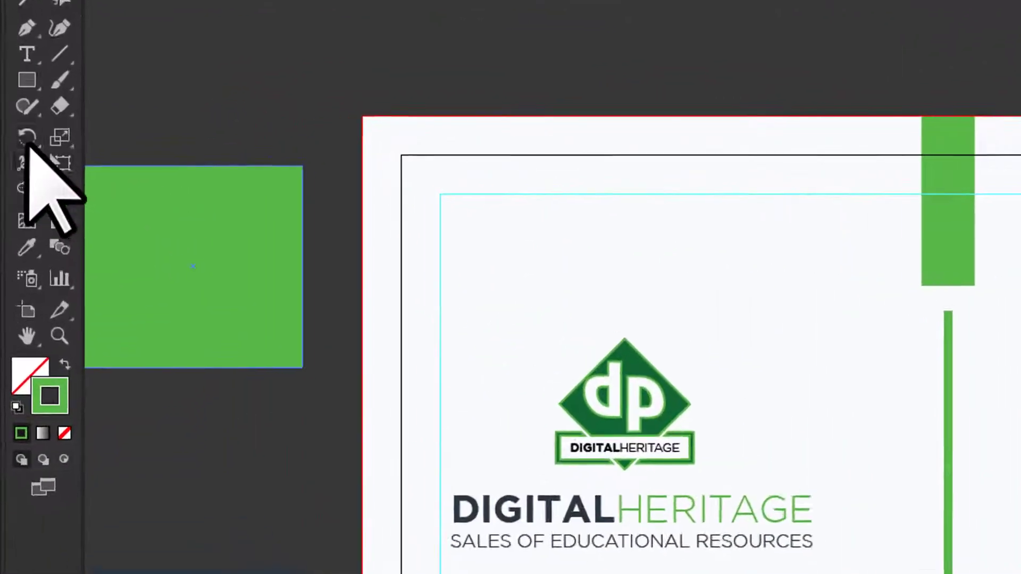
Rotate a copy of the vertical line 90° and place it right of the divider, upper area
left_click(16, 139)
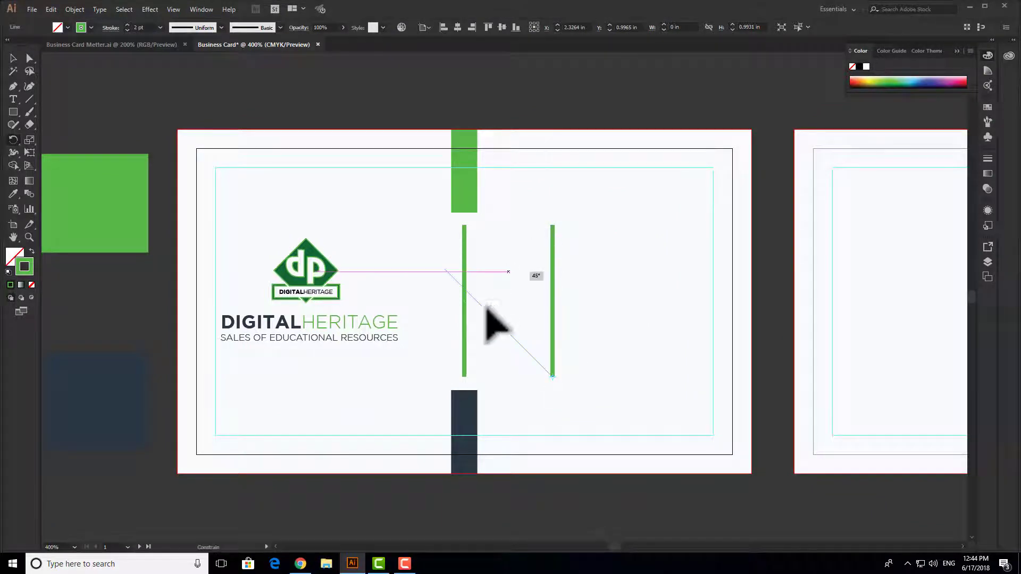
left_click_drag(485, 307, 456, 406)
left_click(14, 58)
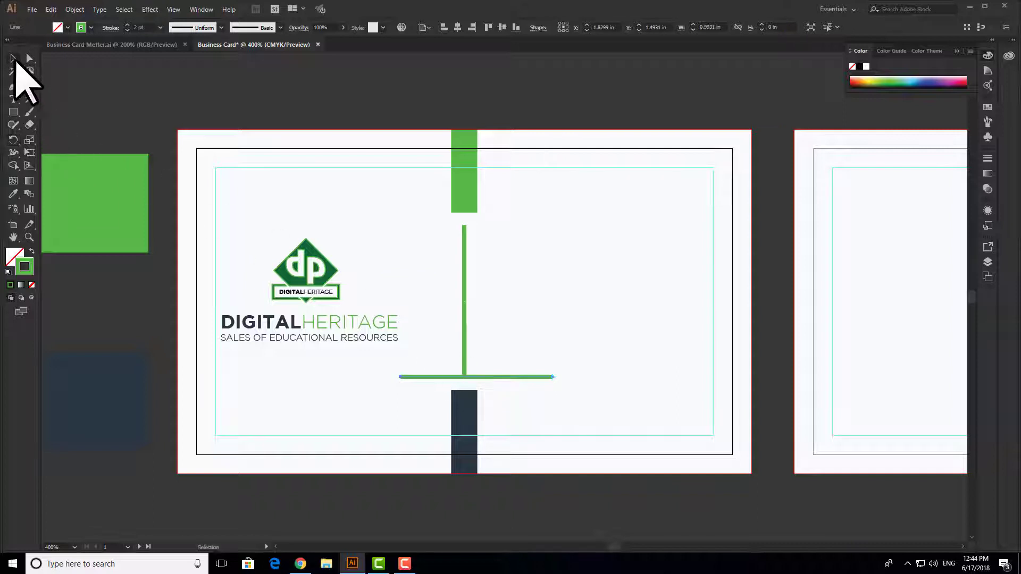
left_click_drag(604, 294, 668, 241)
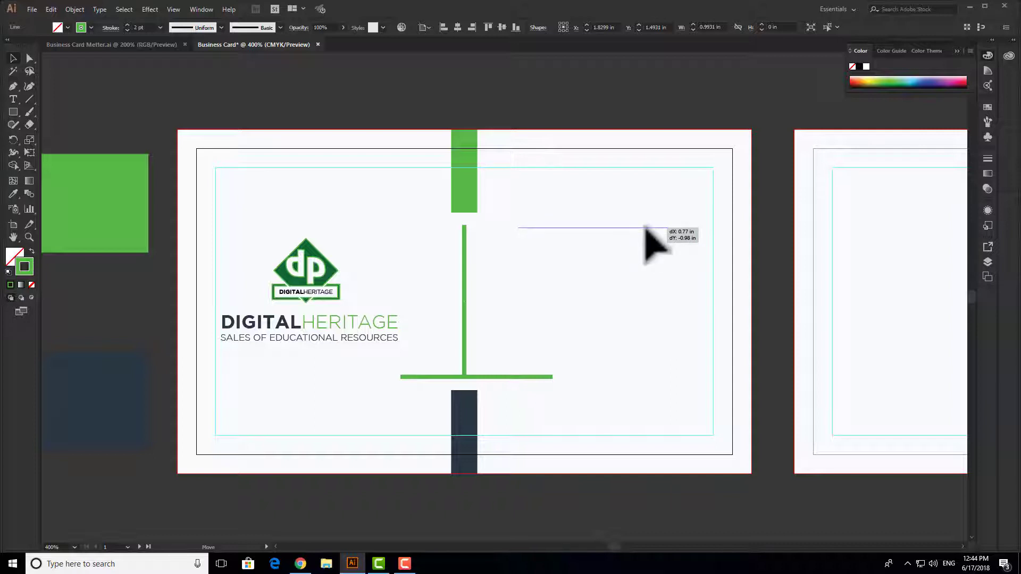
left_click_drag(646, 238, 650, 238)
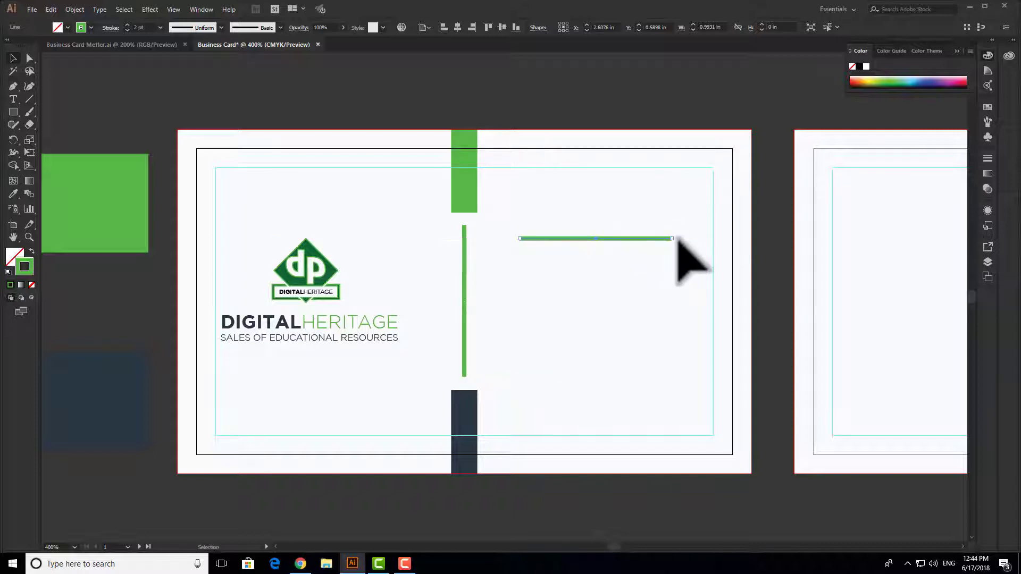
left_click(685, 226)
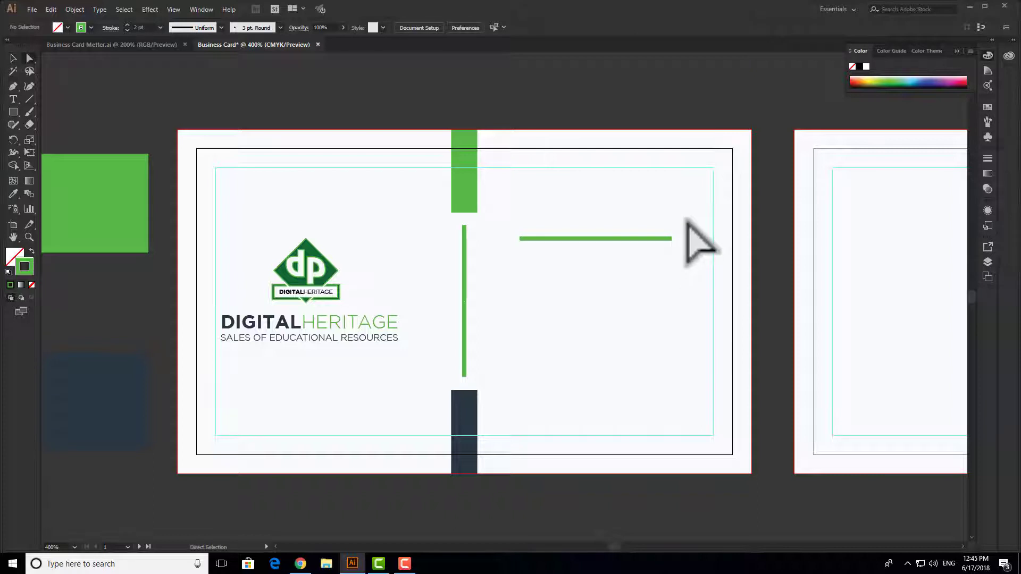
Extend the horizontal line's right end to the card edge and nudge it up two steps
left_click_drag(688, 222, 662, 258)
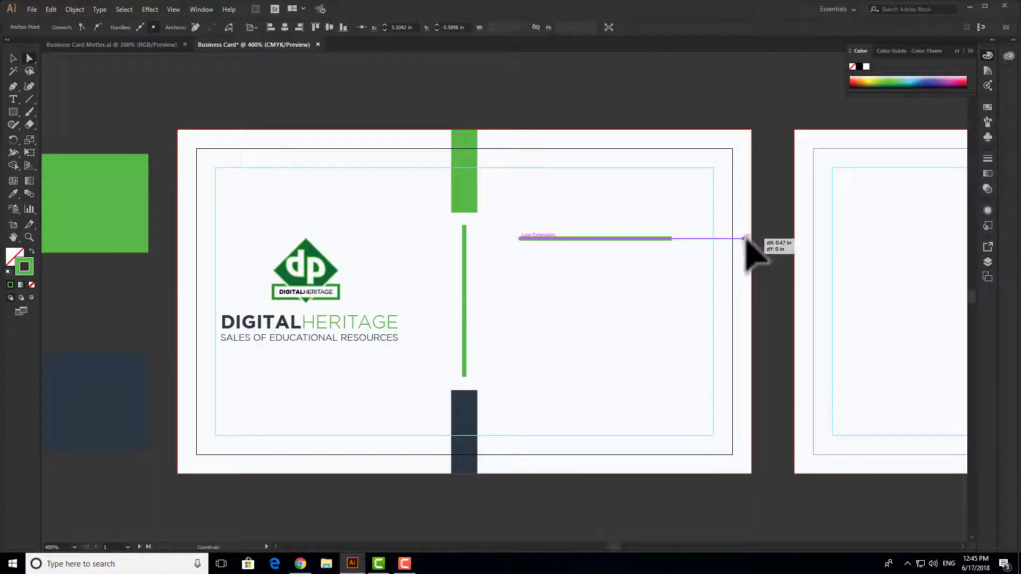
left_click_drag(749, 240, 750, 239)
left_click(689, 304)
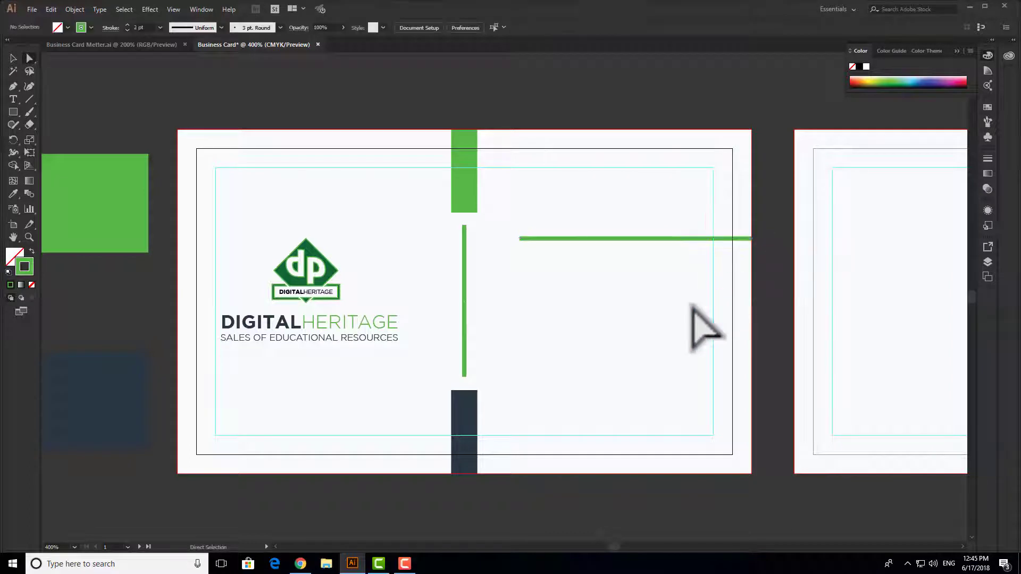
left_click(614, 238)
key("Up")
key("Up")
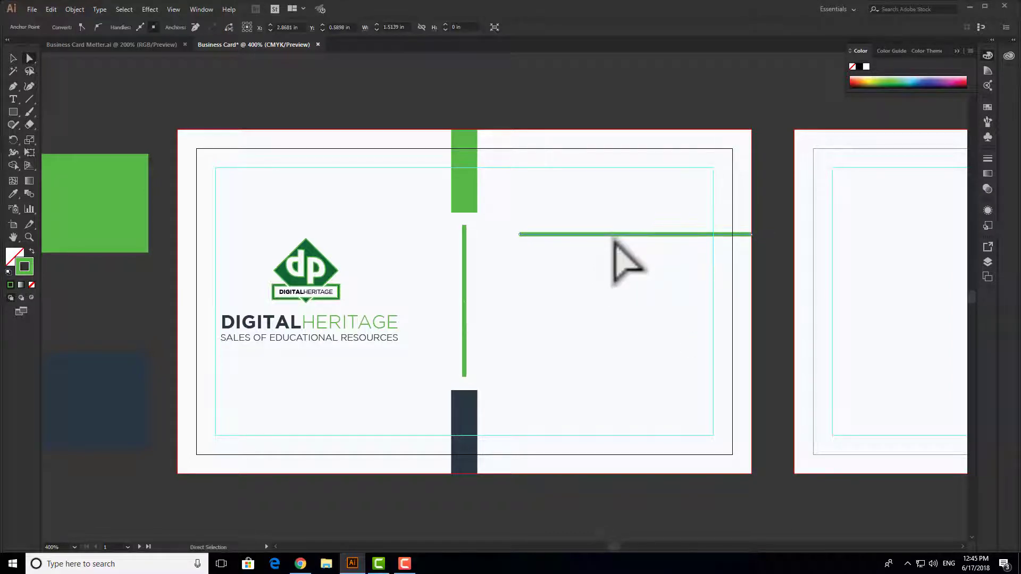
key("Up")
key("Up")
left_click(611, 282)
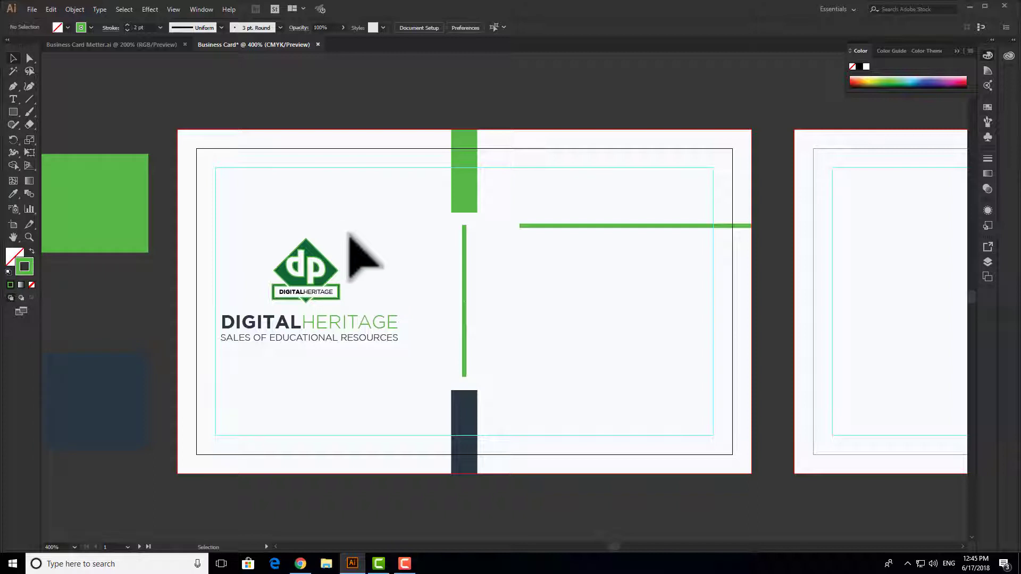
Enlarge the logo and tagline group slightly and raise it a little on the card
left_click_drag(351, 234, 275, 365)
left_click_drag(399, 342, 431, 361)
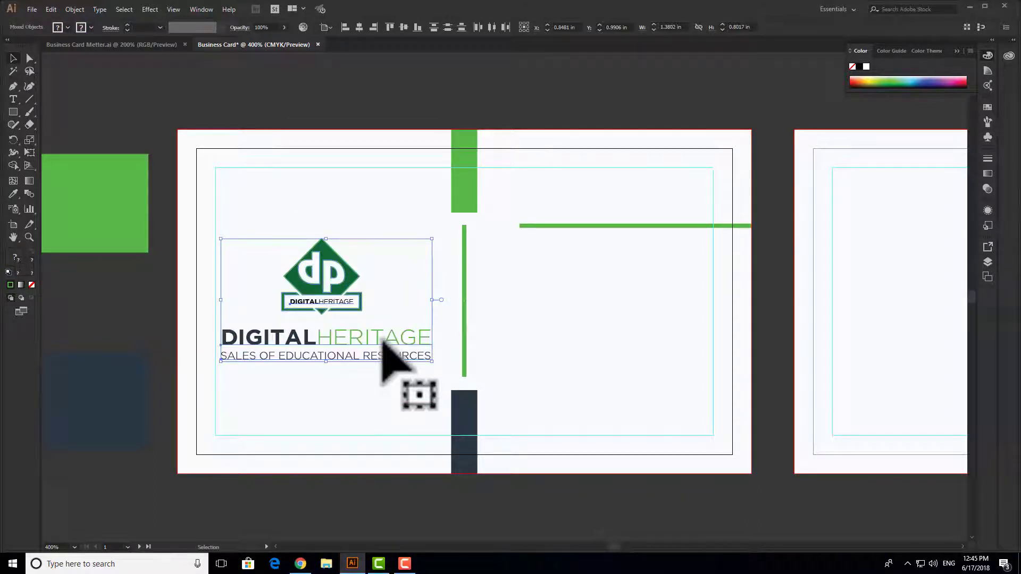
left_click_drag(382, 341, 384, 330)
left_click(379, 380)
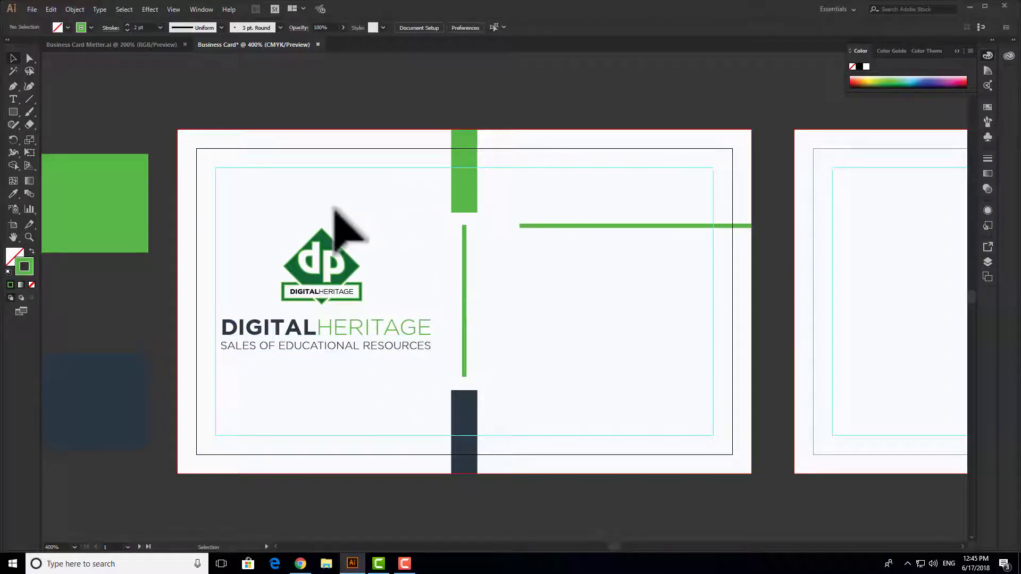
Check the name and title on the Metter.ai reference card, then return to the Business Card
left_click(149, 46)
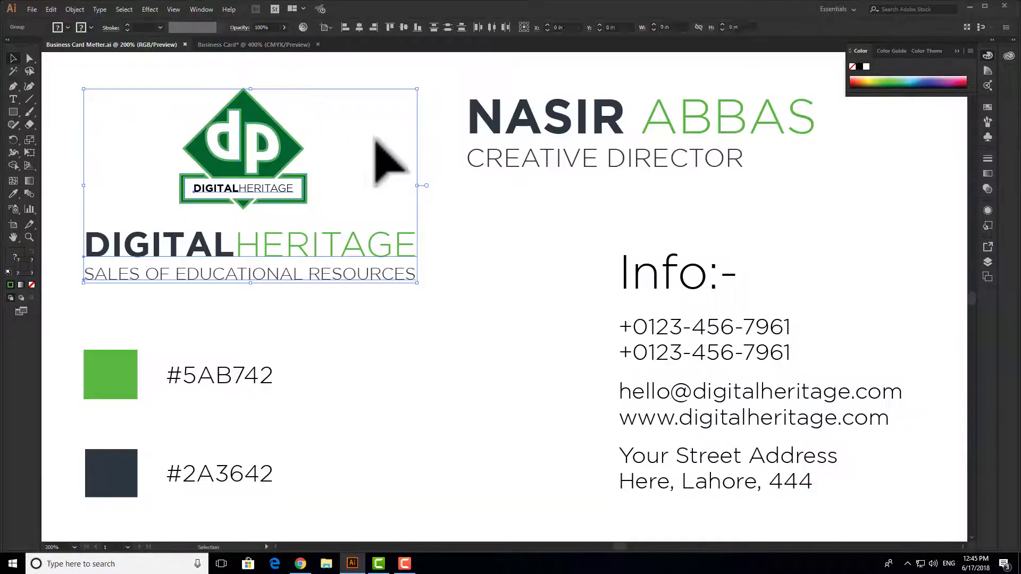
left_click(514, 214)
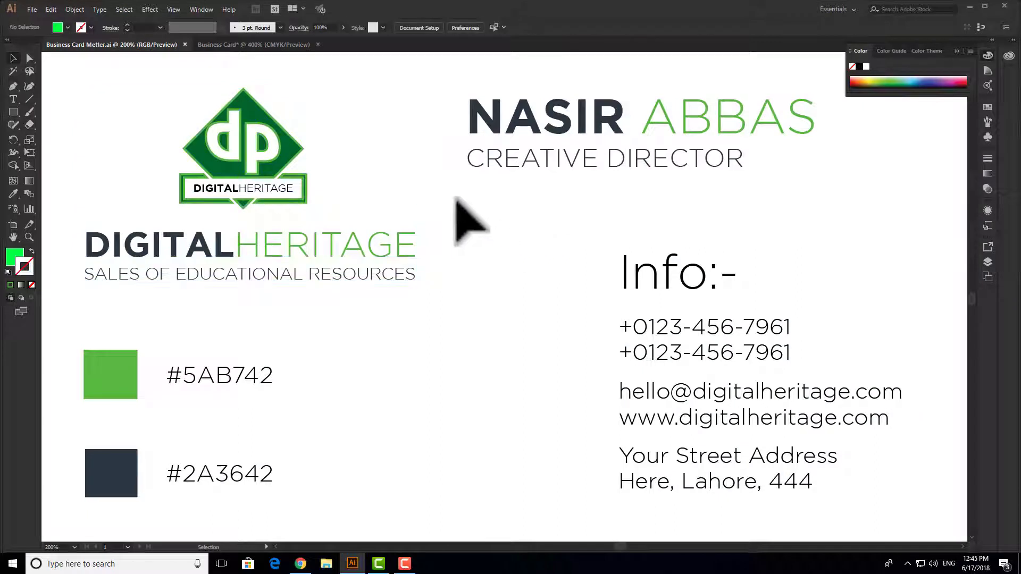
left_click(276, 46)
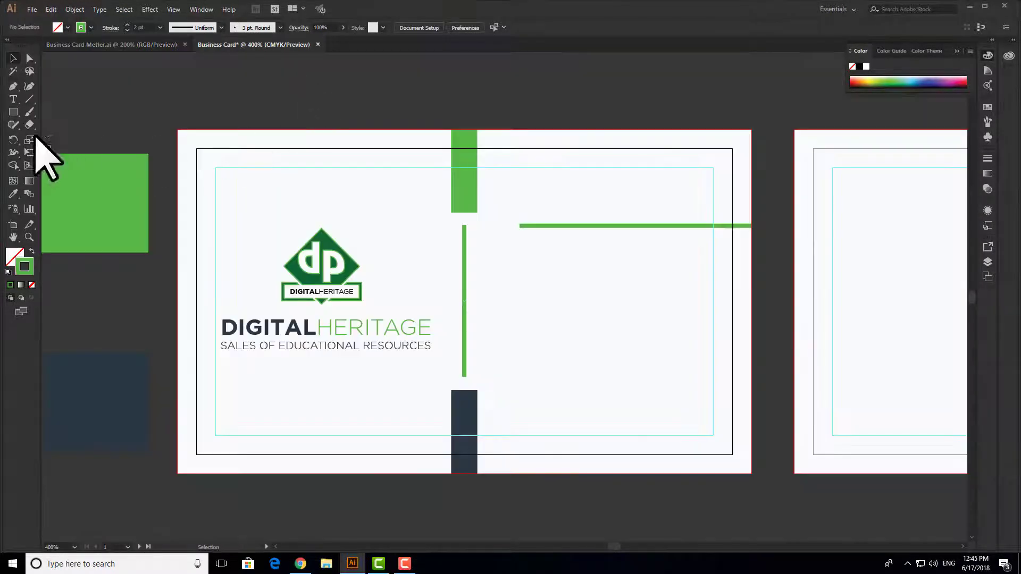
Type the cardholder's name right of the green divider and enlarge it to about 26 pt
left_click(14, 100)
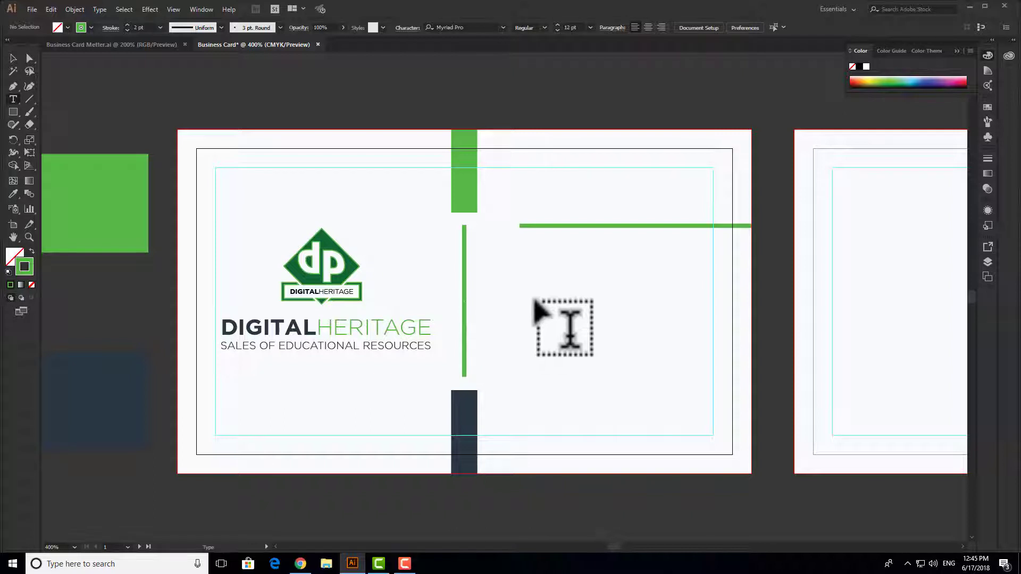
left_click(534, 302)
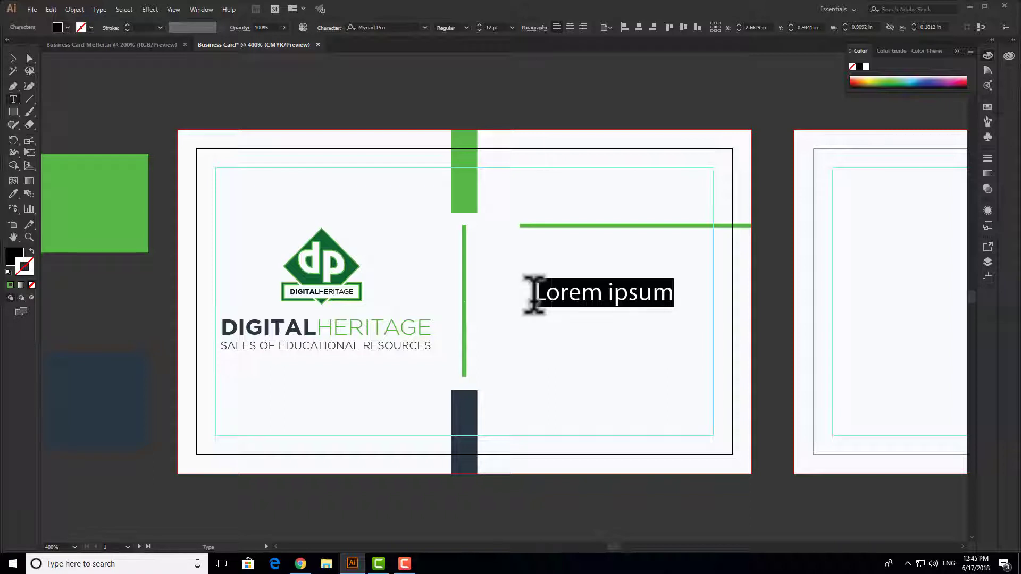
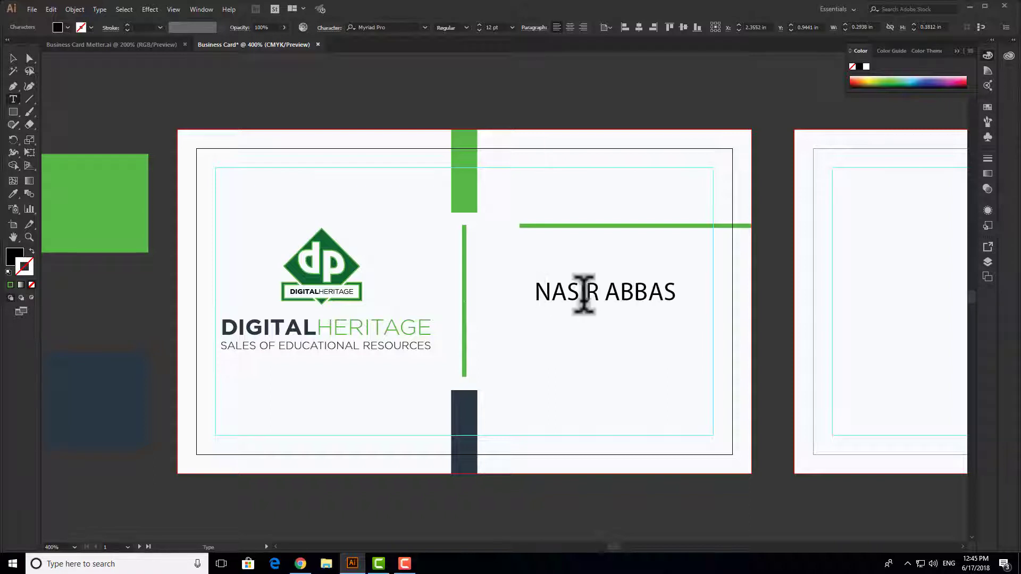
left_click(15, 59)
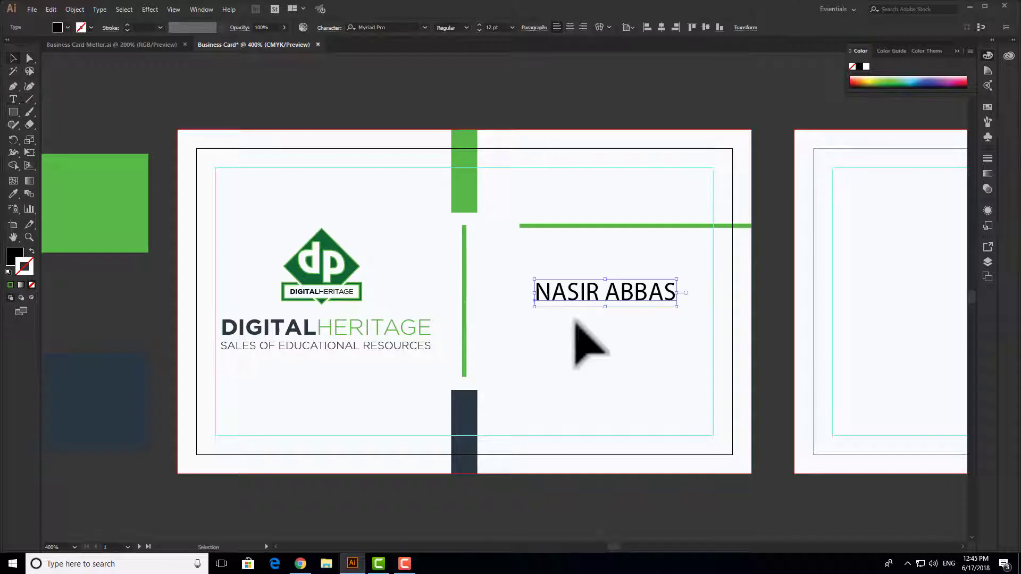
left_click_drag(678, 310, 840, 395)
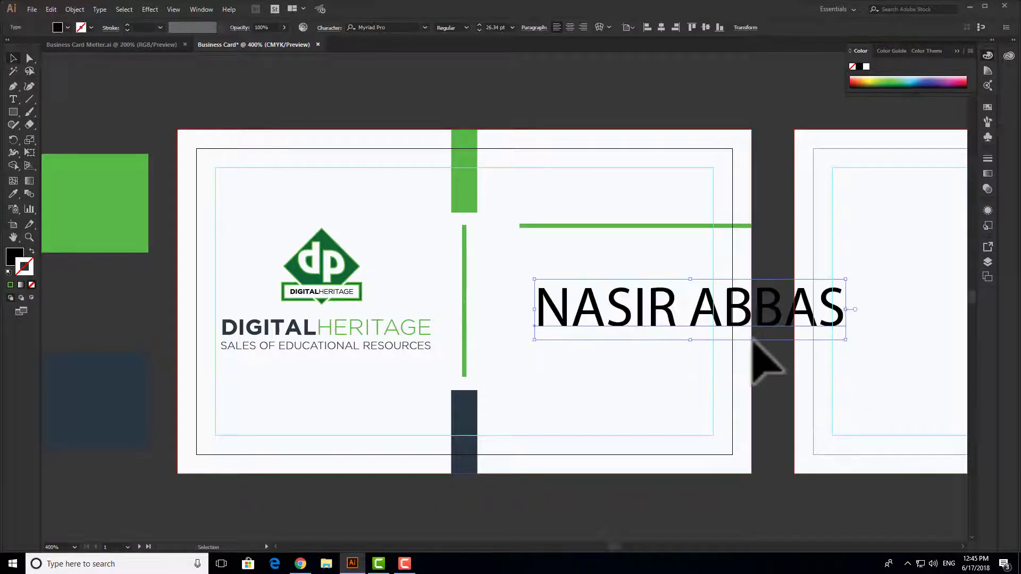
left_click_drag(764, 353, 684, 296)
scroll(686, 295, "up", 1)
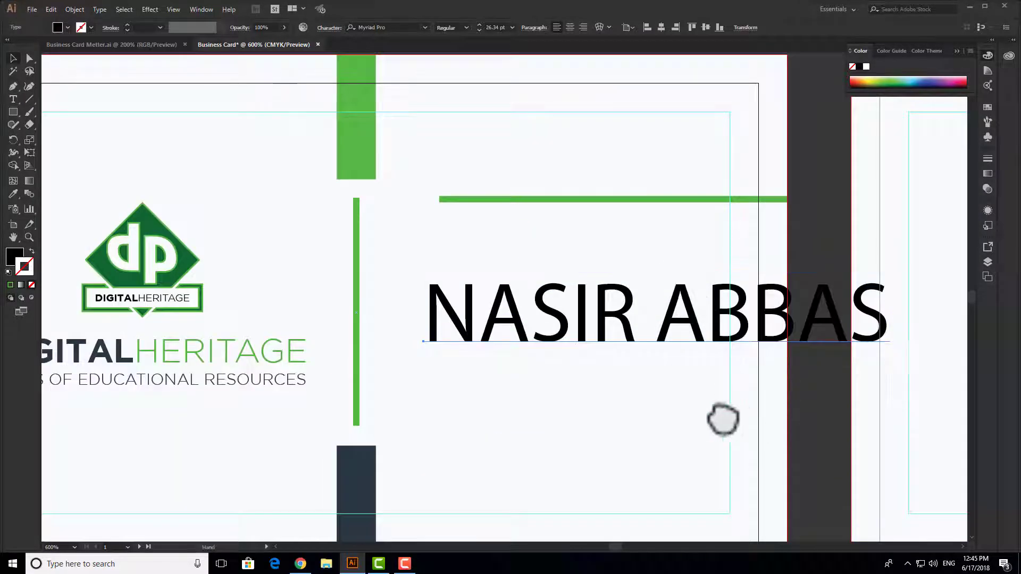
left_click_drag(721, 416, 629, 421)
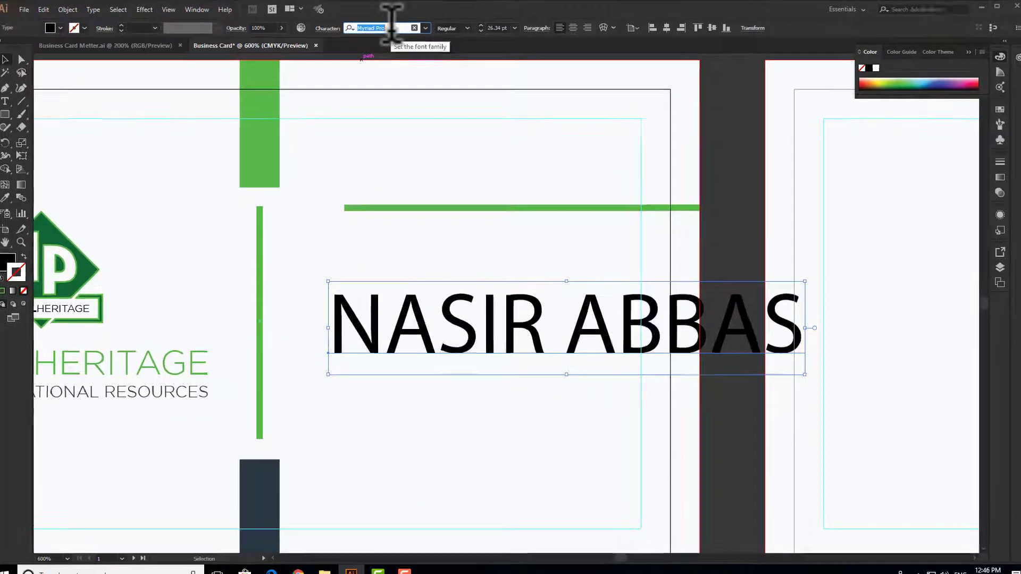
Set the name's font to Gotham Bold and shift it left
type("GOTH")
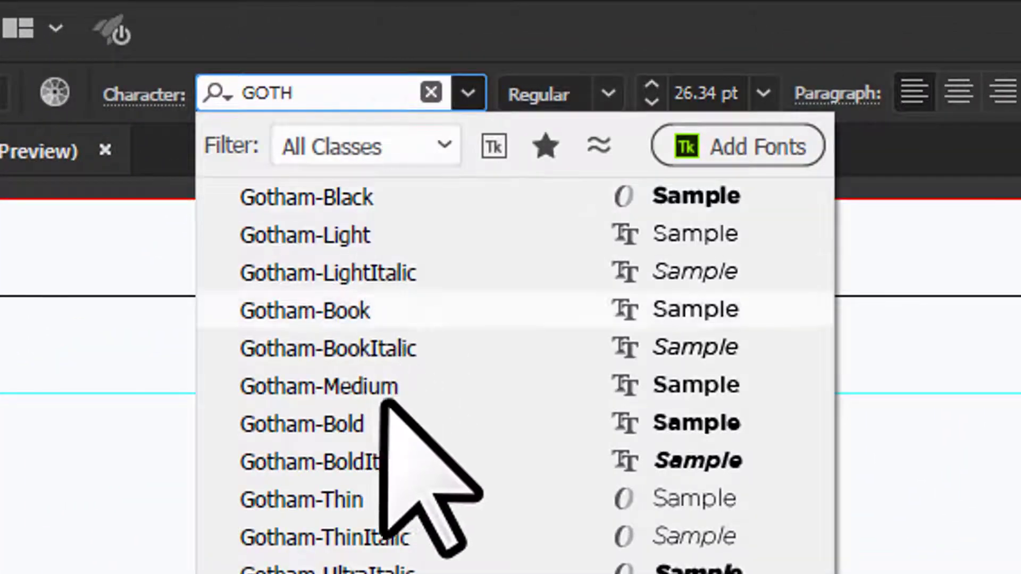
left_click(372, 422)
left_click_drag(683, 446, 653, 447)
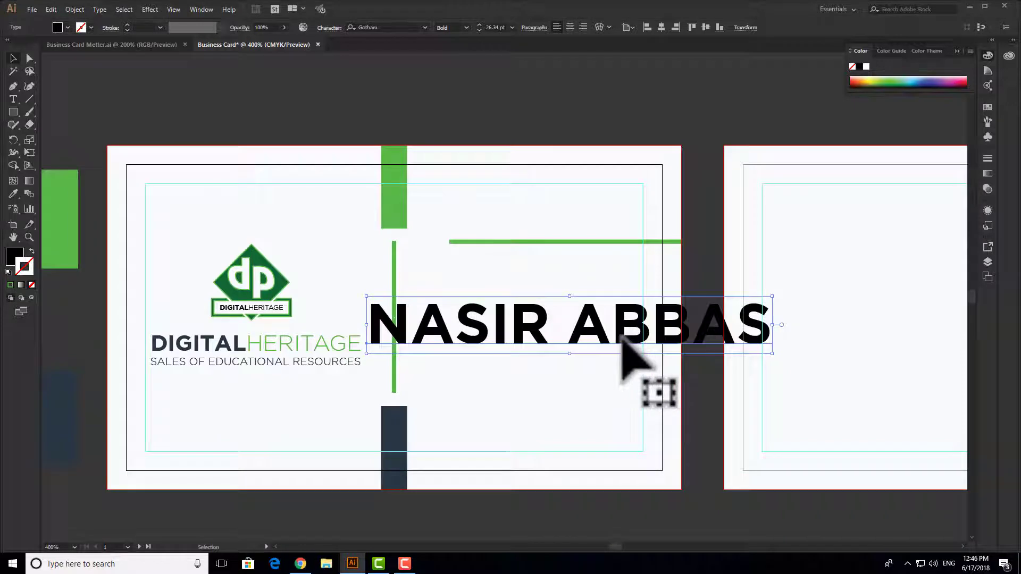
scroll(643, 342, "up", 2)
left_click(659, 404)
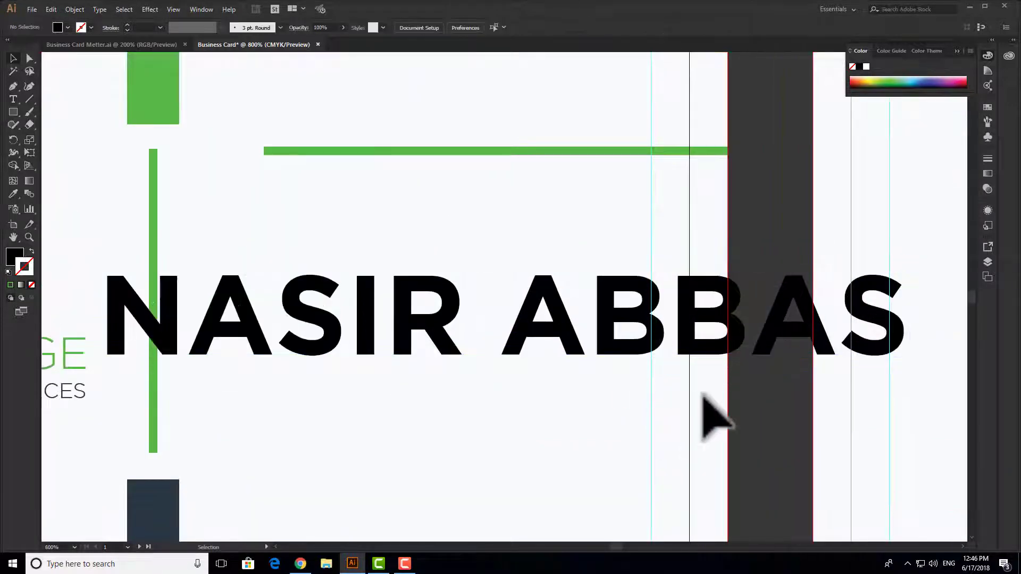
Change the surname to Gotham Light weight
key("t")
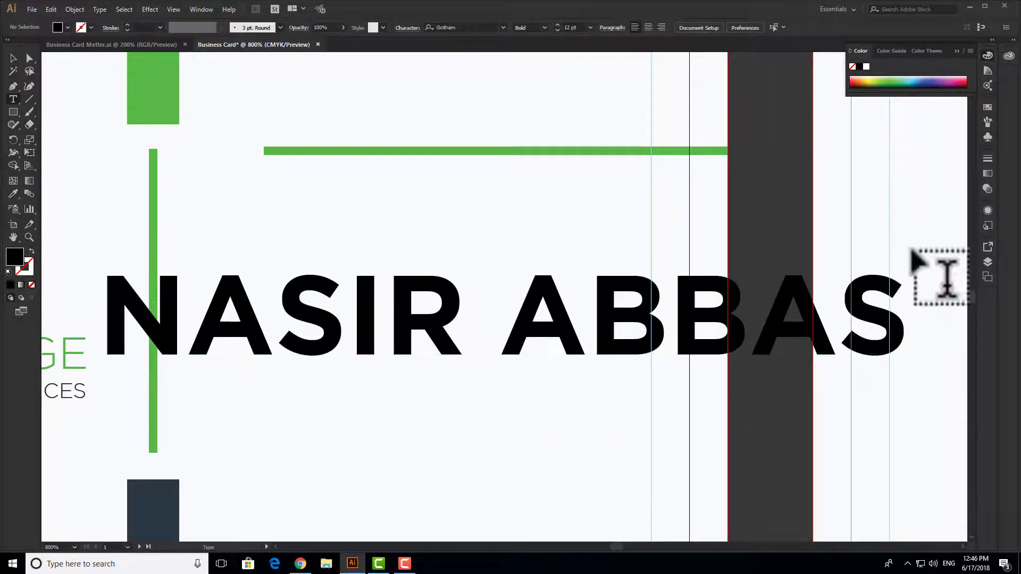
left_click_drag(904, 292, 529, 327)
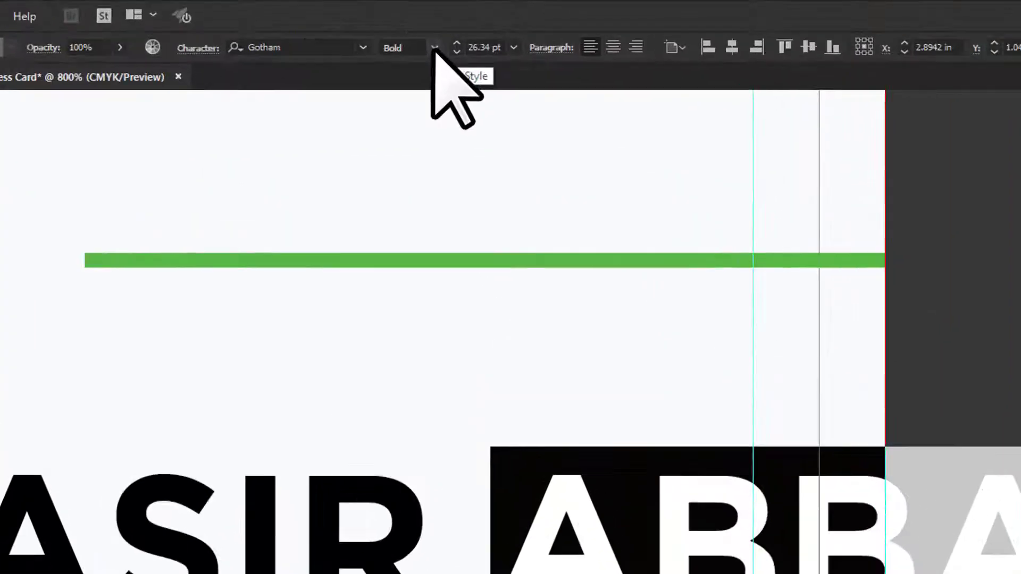
left_click(466, 27)
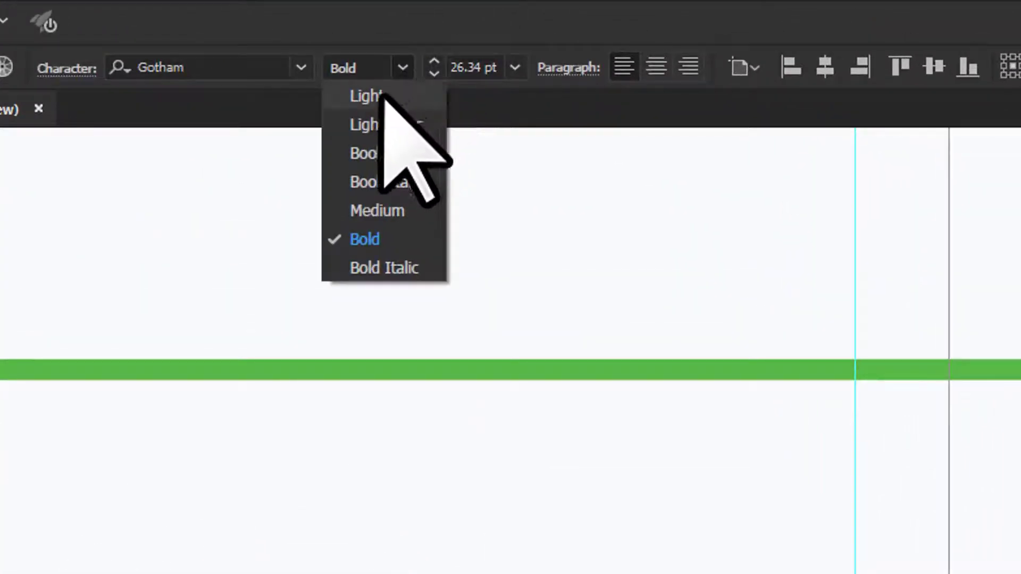
left_click(455, 38)
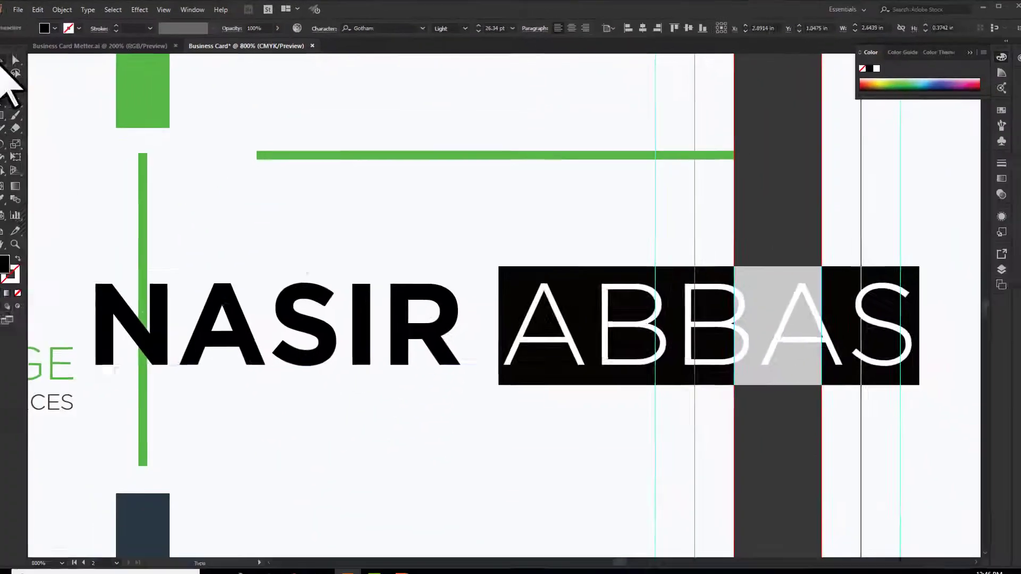
left_click(13, 57)
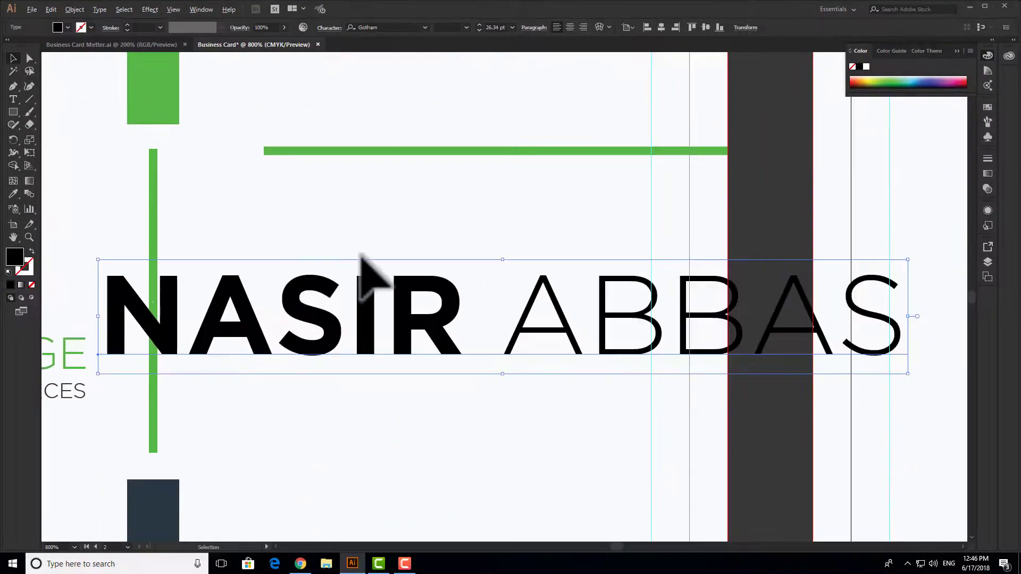
Scale the name down to about 16.18 pt beside the divider
left_click_drag(409, 343, 520, 307)
scroll(570, 287, "down", 1)
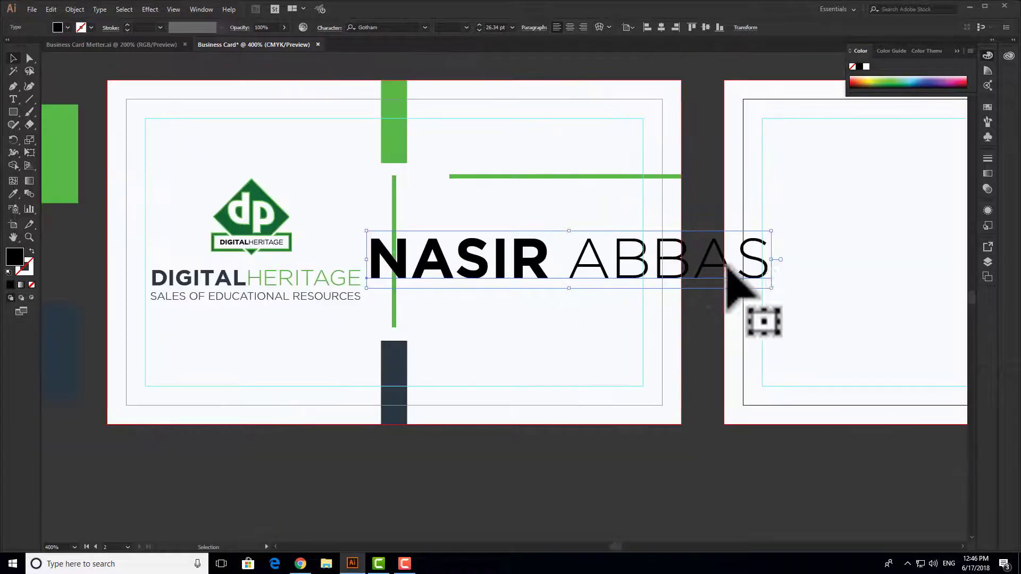
mouse_move(771, 288)
left_mouse_down()
mouse_move(615, 265)
mouse_move(589, 246)
mouse_move(600, 267)
mouse_move(632, 275)
left_mouse_up()
scroll(599, 267, "up", 1)
scroll(598, 263, "up", 1)
left_click(627, 326)
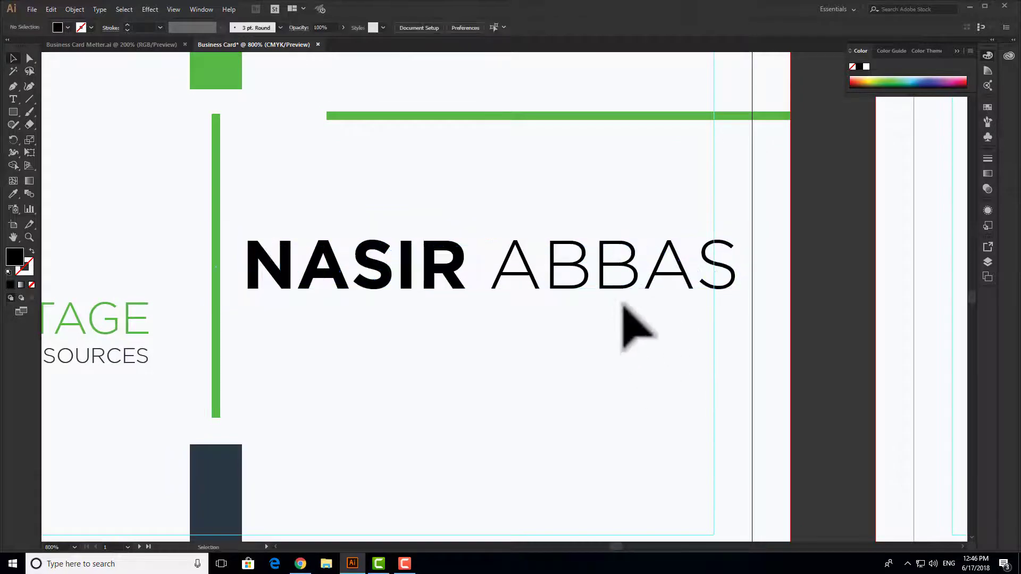
left_click(154, 44)
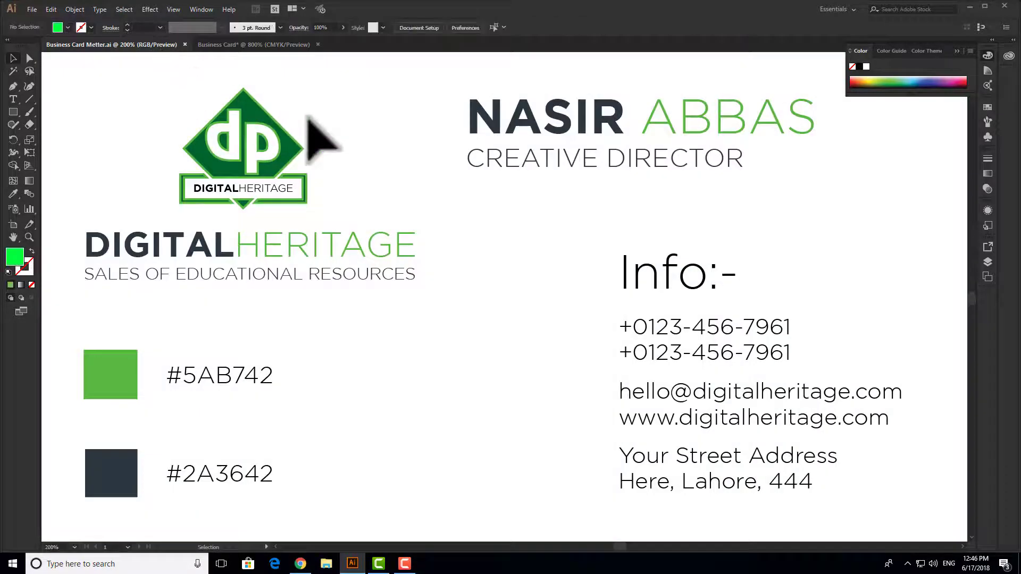
left_click(287, 44)
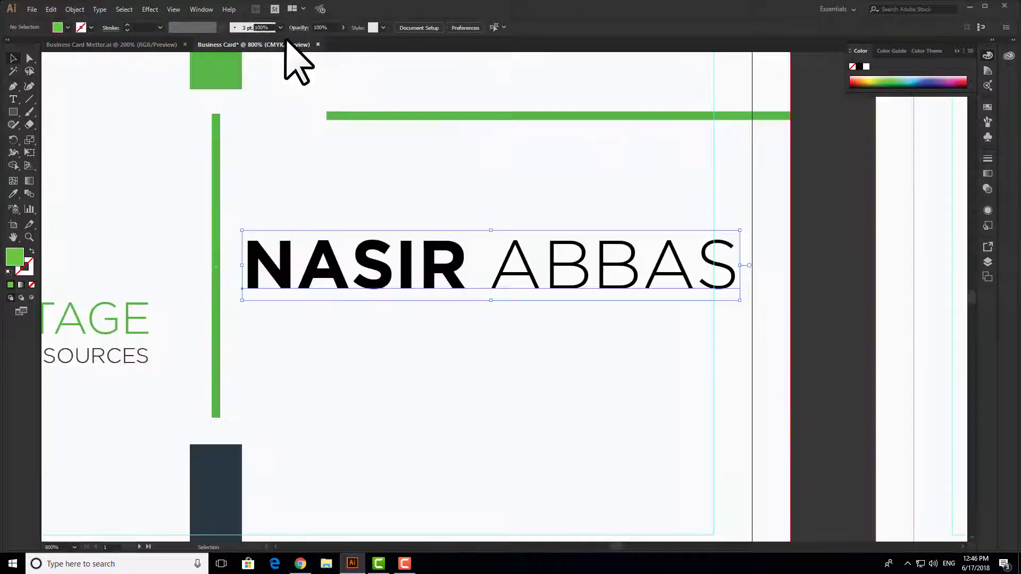
scroll(433, 392, "down", 1)
mouse_move(643, 364)
left_mouse_down()
mouse_move(685, 367)
mouse_move(695, 303)
mouse_move(786, 275)
left_mouse_up()
key("t")
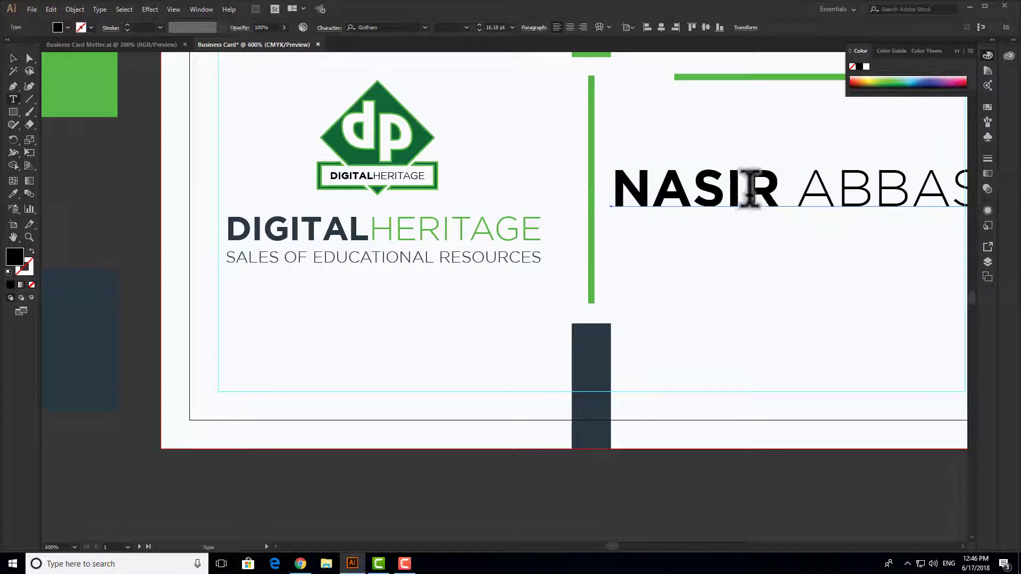
left_click_drag(780, 183, 609, 189)
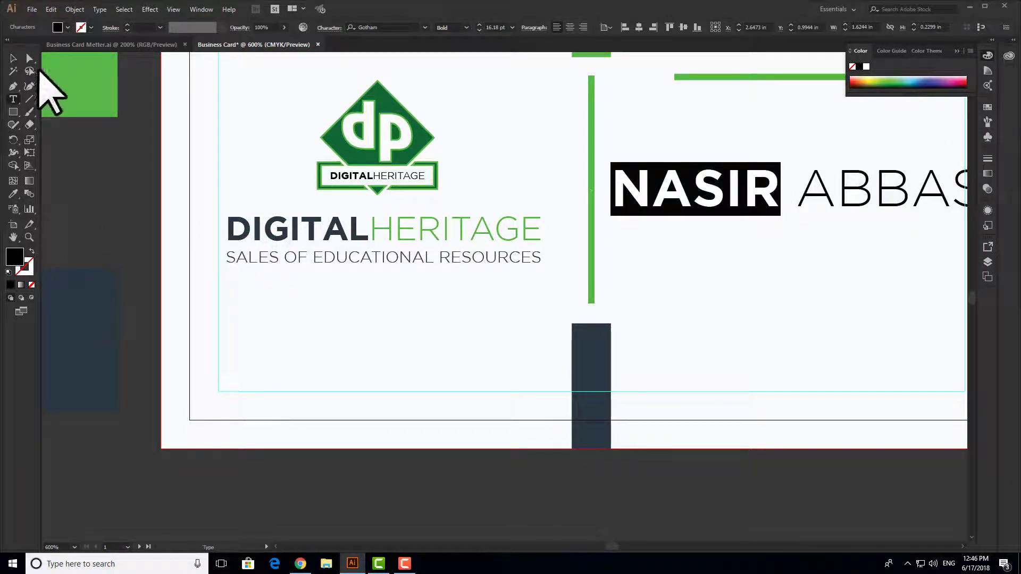
left_click(10, 59)
left_click(113, 365)
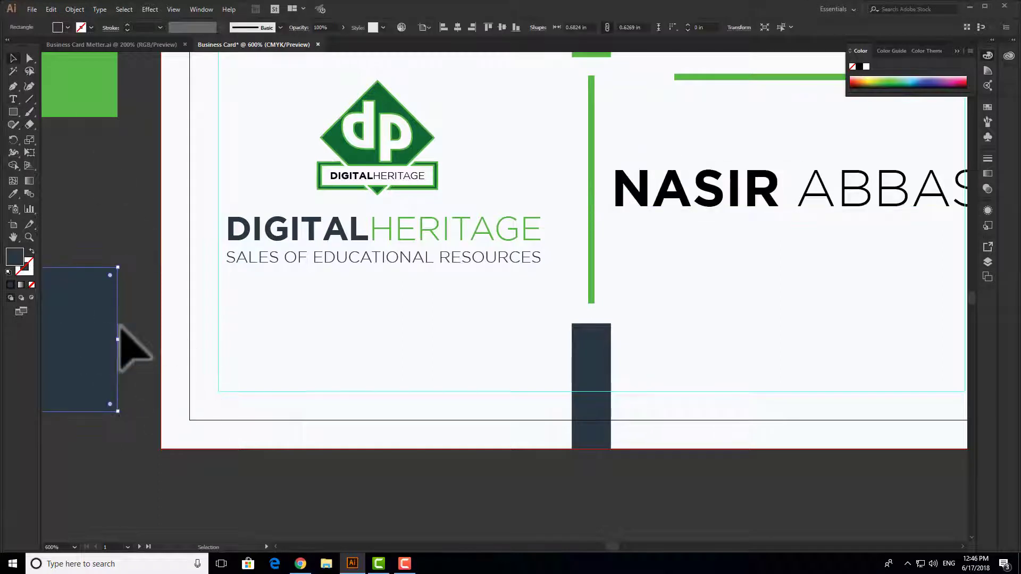
left_click_drag(103, 313, 278, 291)
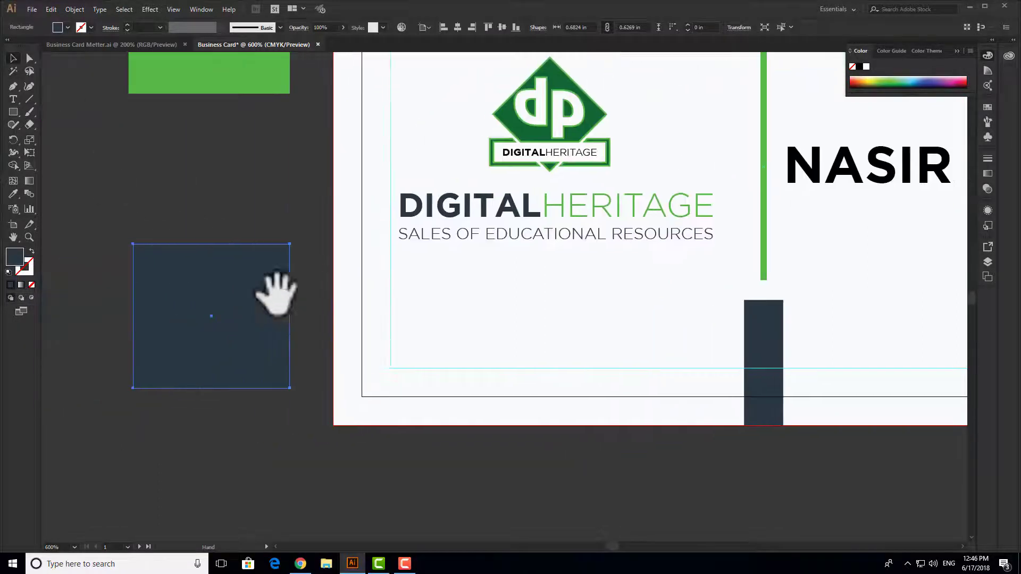
double_click(15, 258)
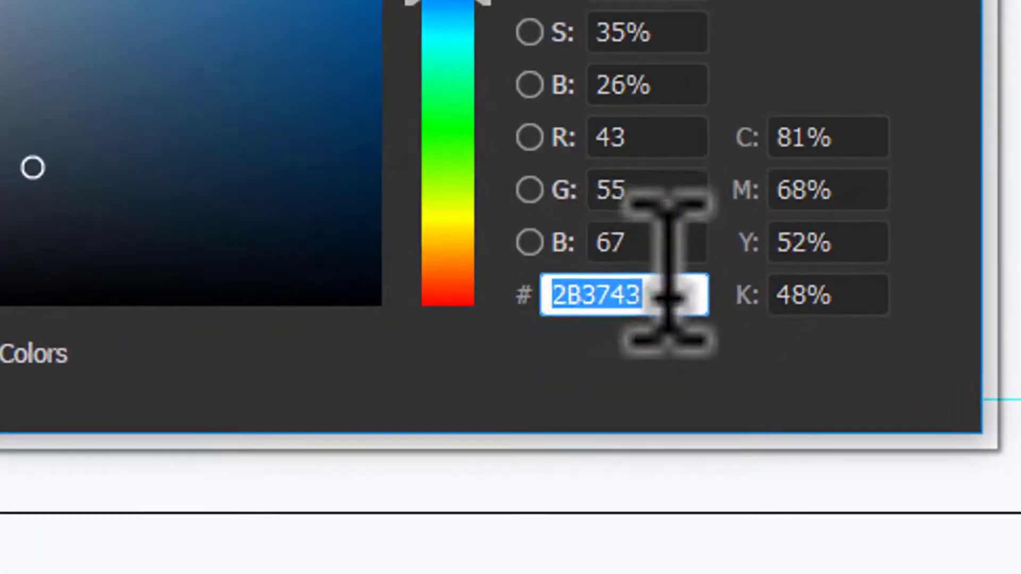
key("Return")
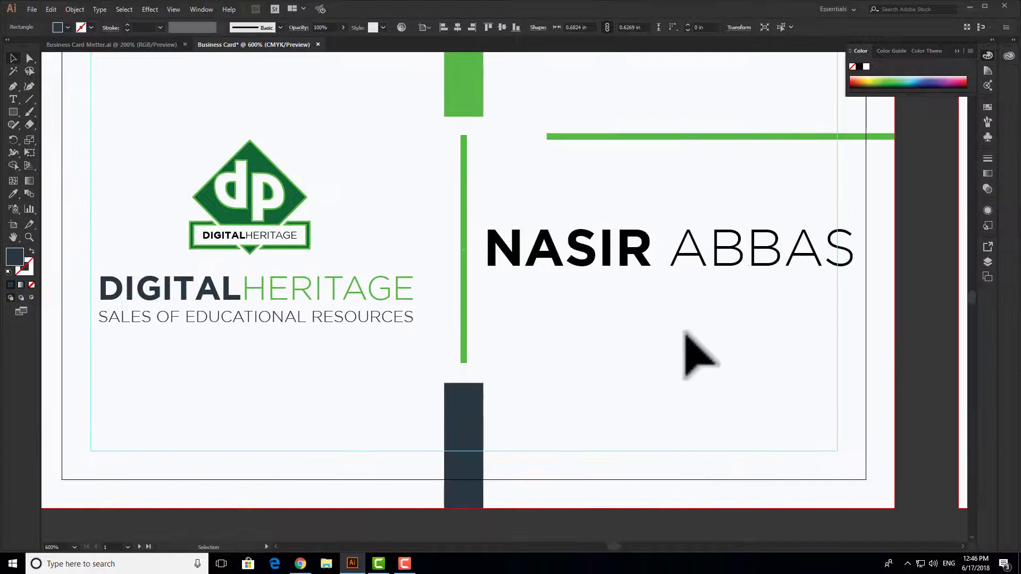
key("t")
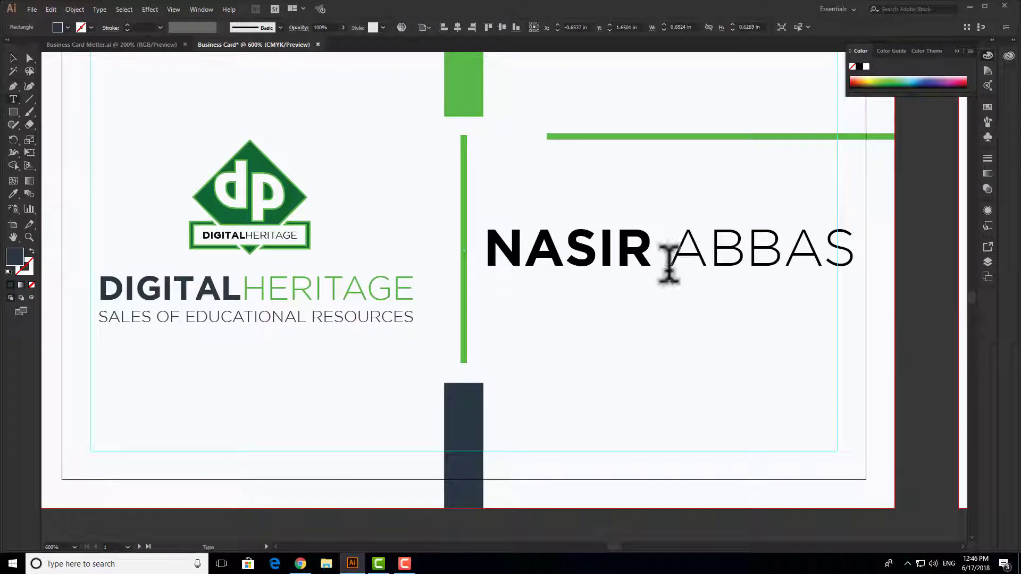
left_click_drag(625, 249, 479, 247)
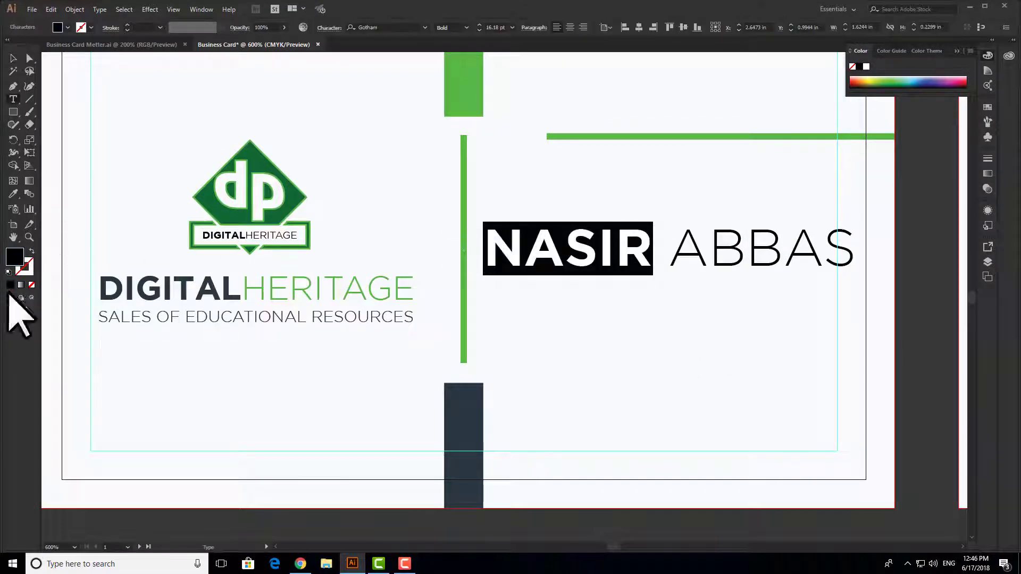
double_click(15, 256)
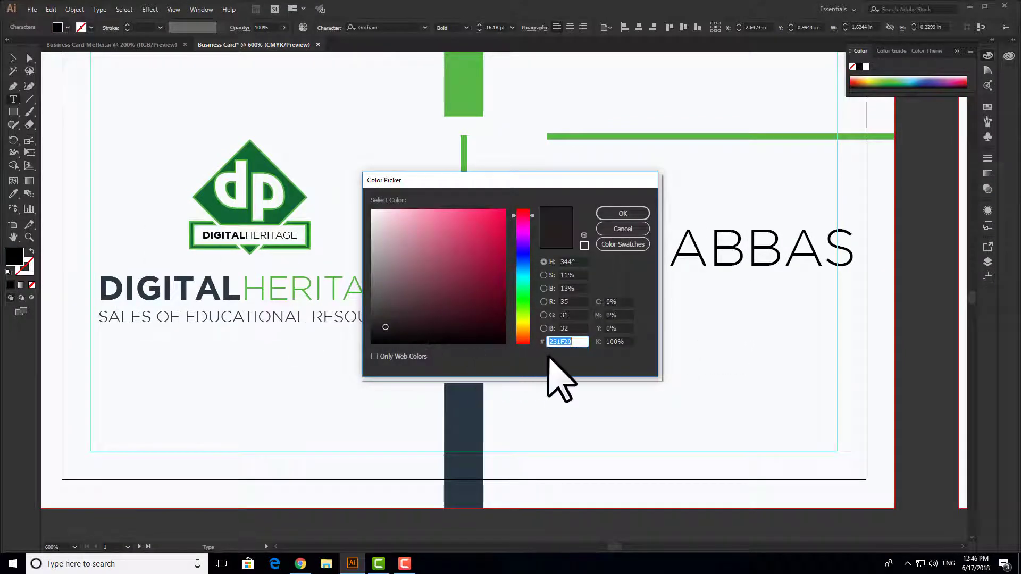
left_click(611, 216)
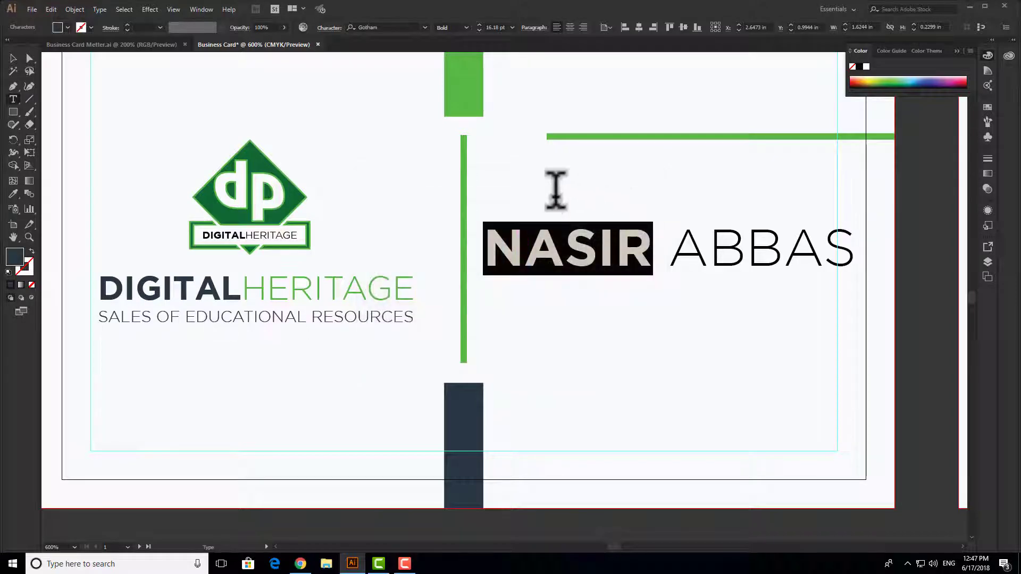
left_click(12, 58)
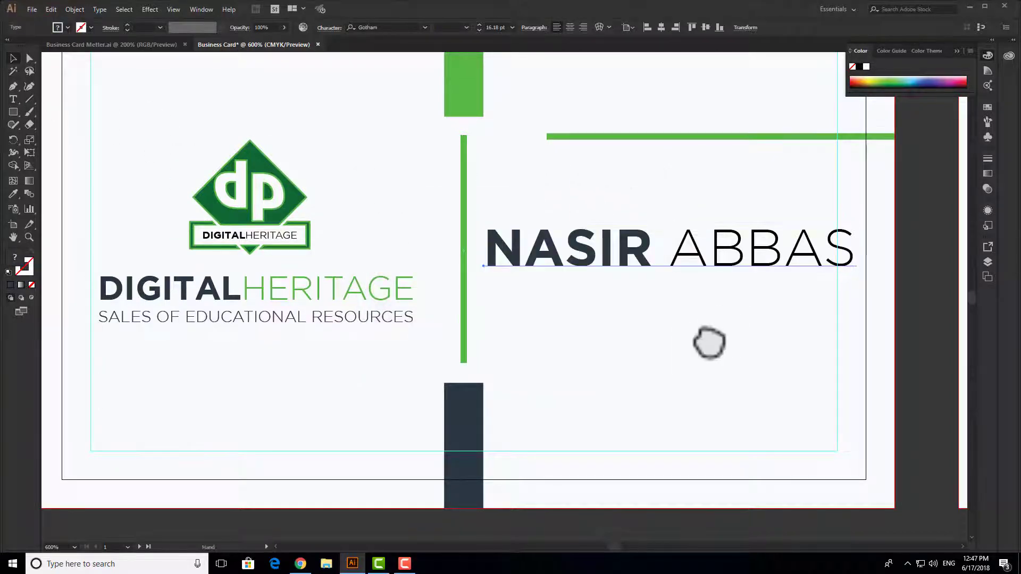
key("ctrl+=")
Check the green reference square's colour value on the pasteboard
scroll(671, 319, "down", 1, "alt")
left_click_drag(450, 382, 729, 467)
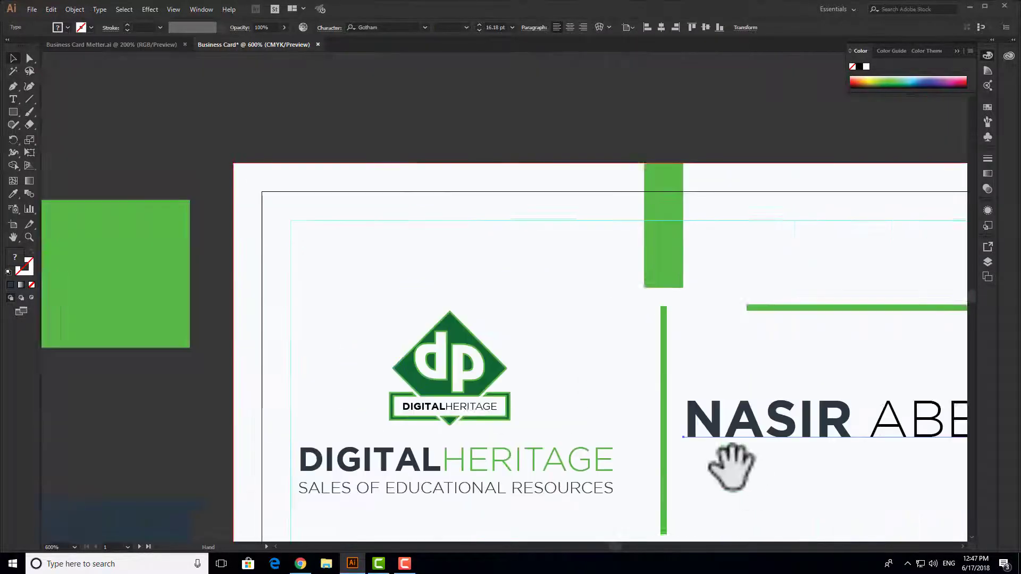
left_click(350, 236)
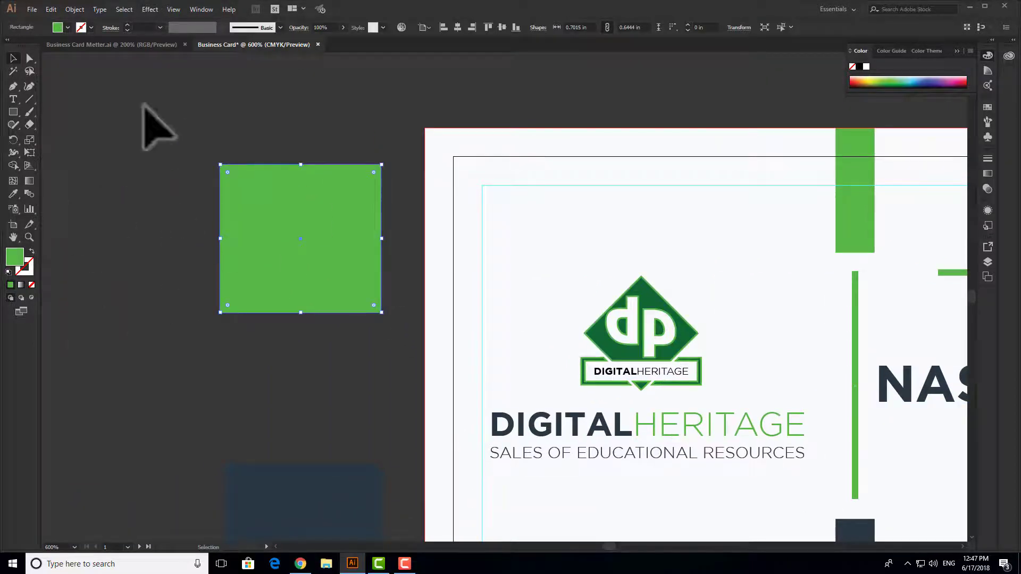
double_click(20, 257)
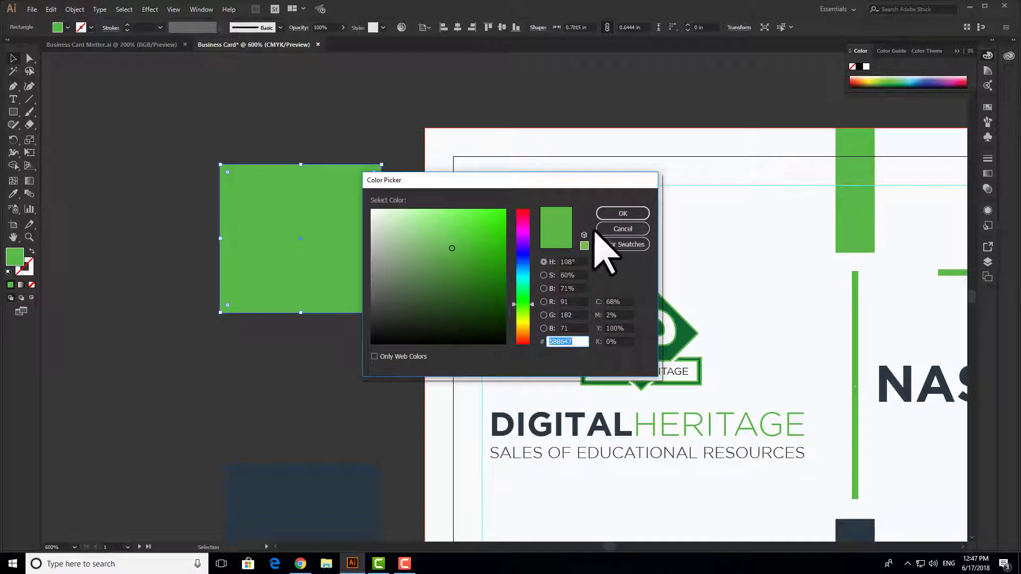
left_click(622, 213)
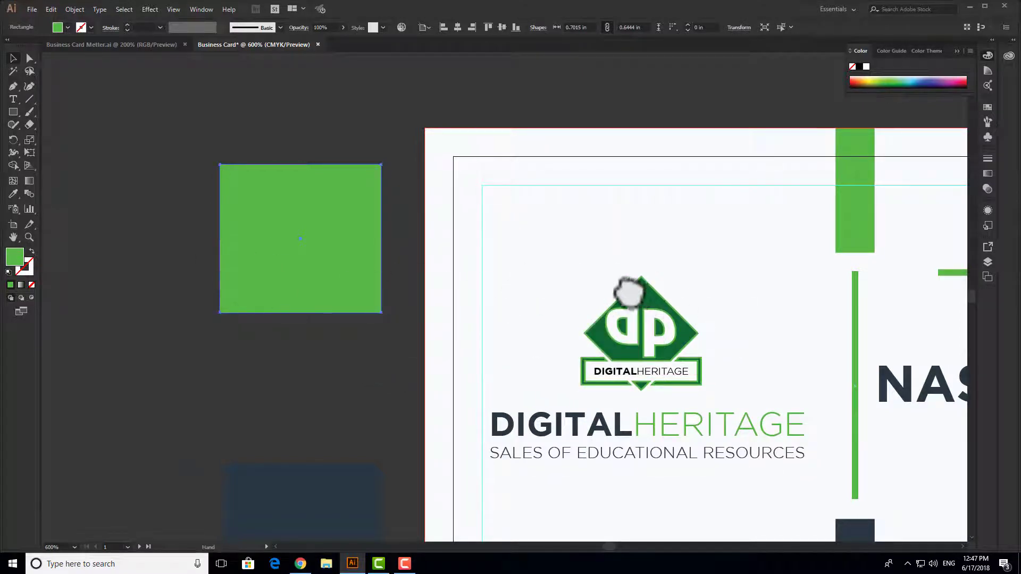
left_click_drag(643, 290, 351, 290)
left_click_drag(731, 348, 604, 284)
key("t")
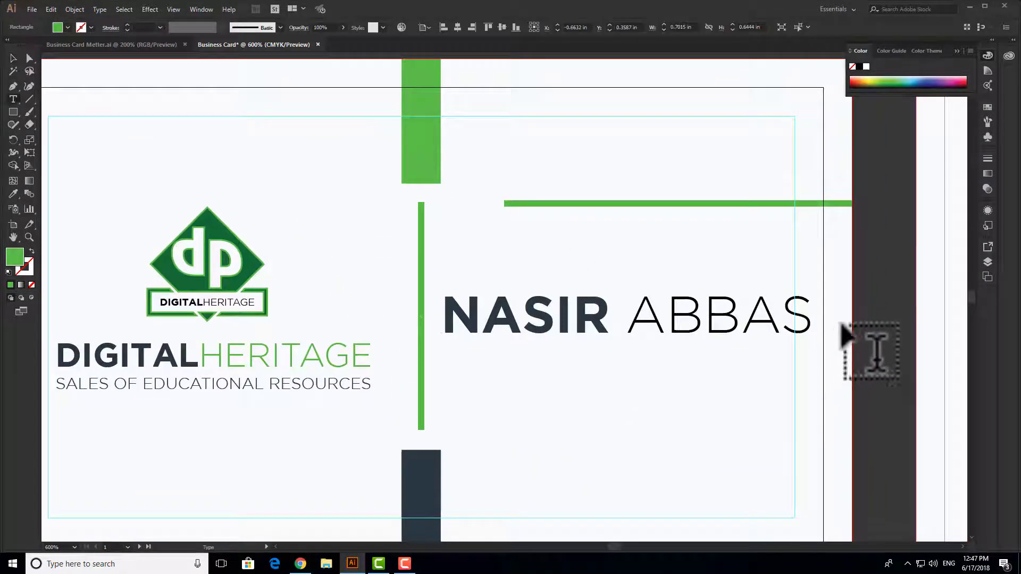
left_click_drag(804, 308, 628, 323)
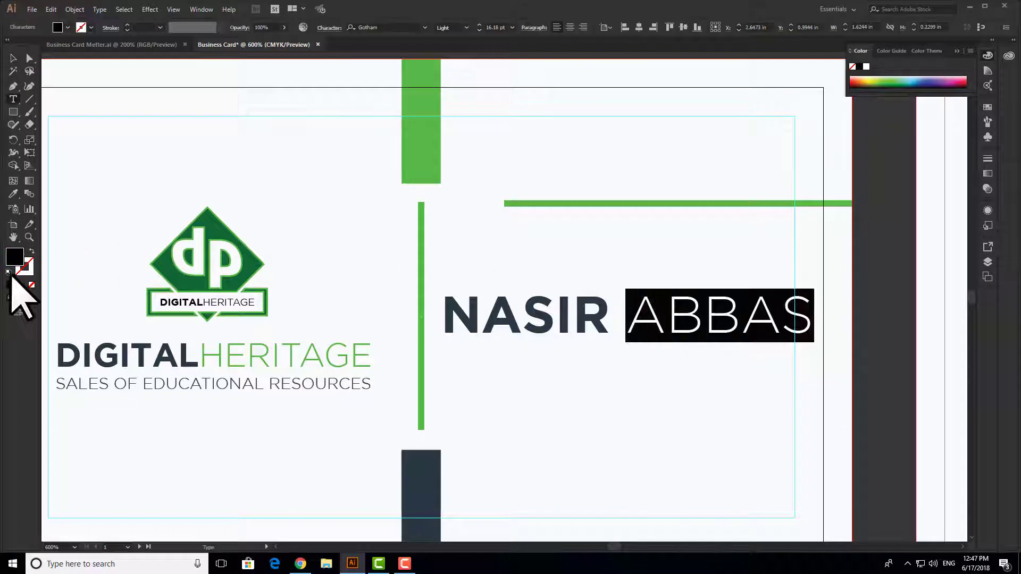
double_click(20, 258)
type("5BB647")
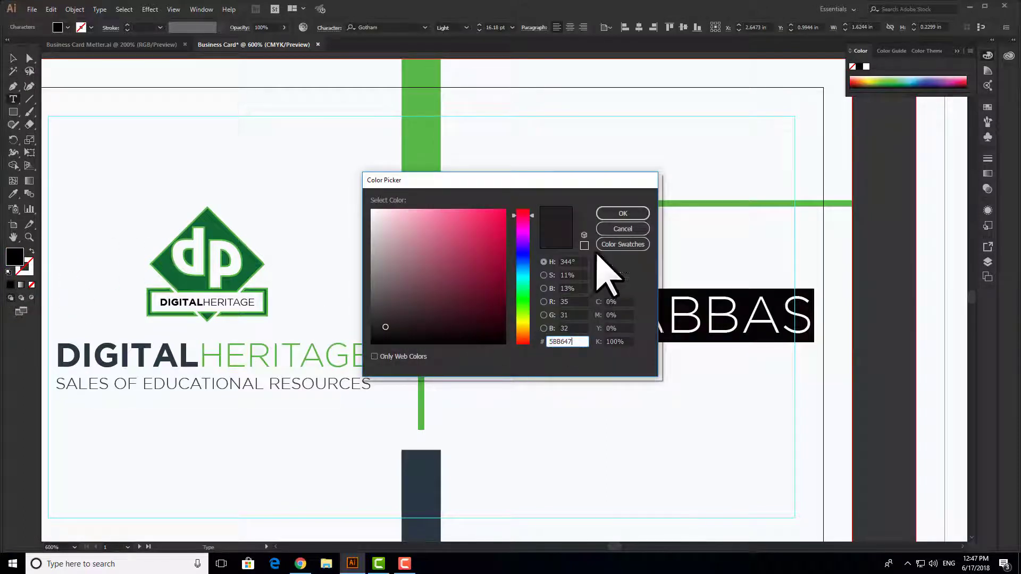
left_click(614, 214)
left_click(13, 58)
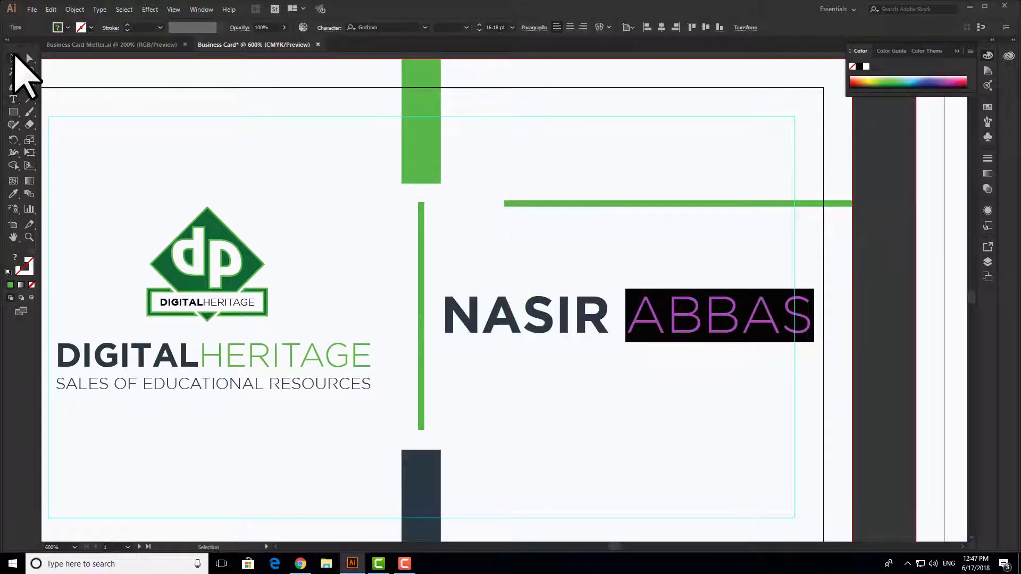
scroll(707, 393, "down", 1, "alt")
left_click(712, 375)
scroll(709, 369, "up", 1, "alt")
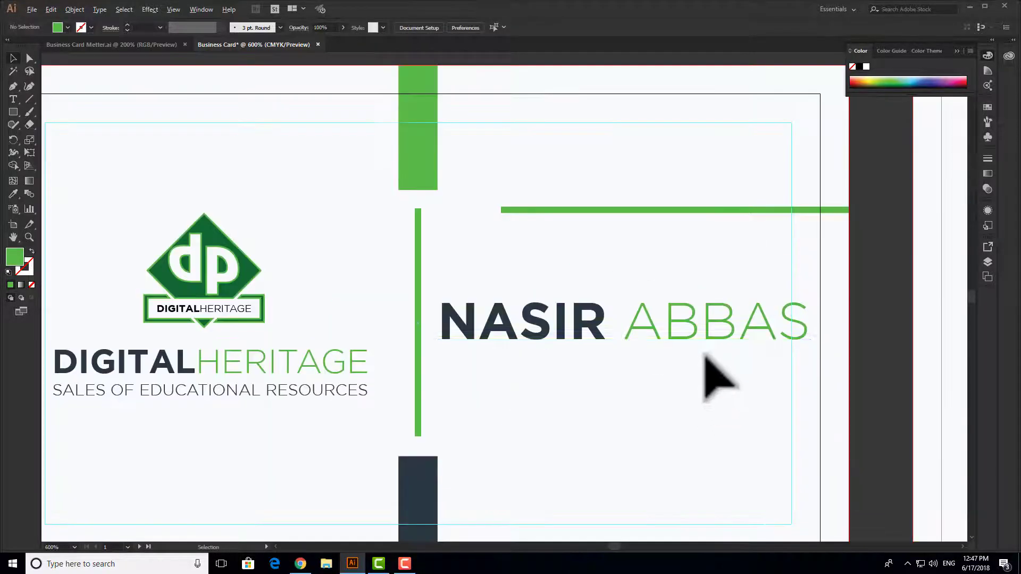
left_click(136, 42)
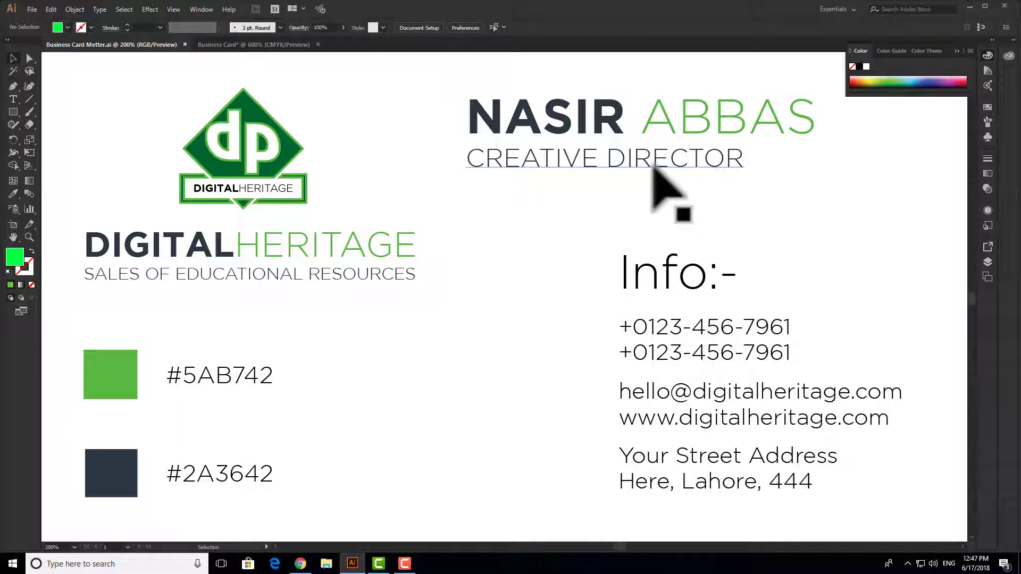
Add the CREATIVE DIRECTOR title and size it to span beneath the name
left_click(285, 47)
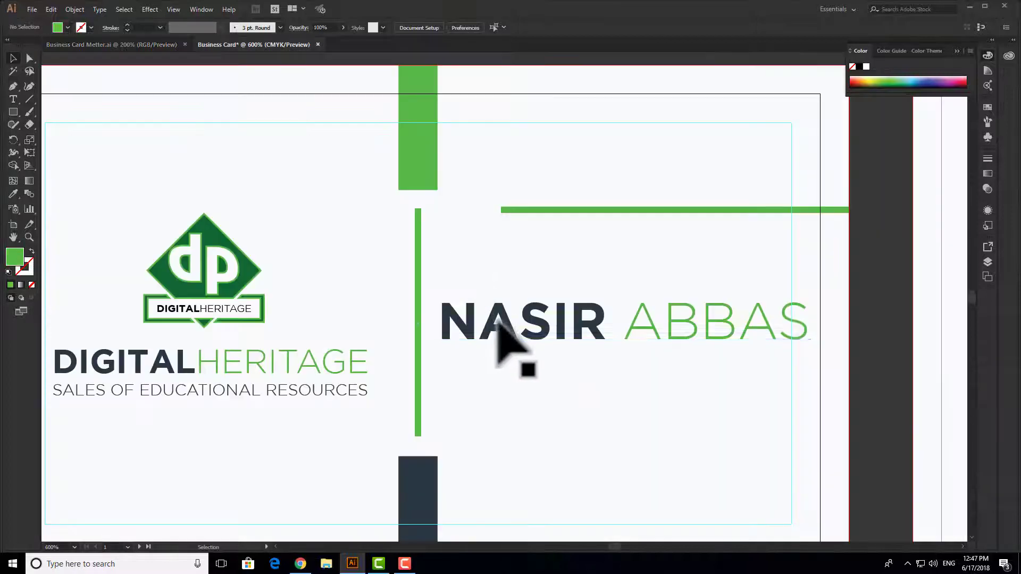
key("t")
left_click(590, 415)
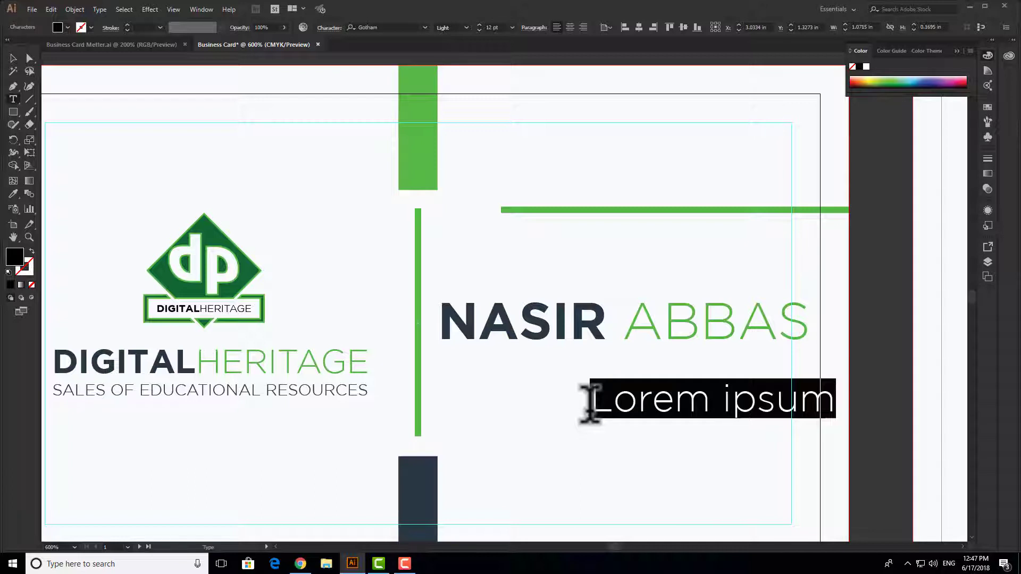
type("CREATIV")
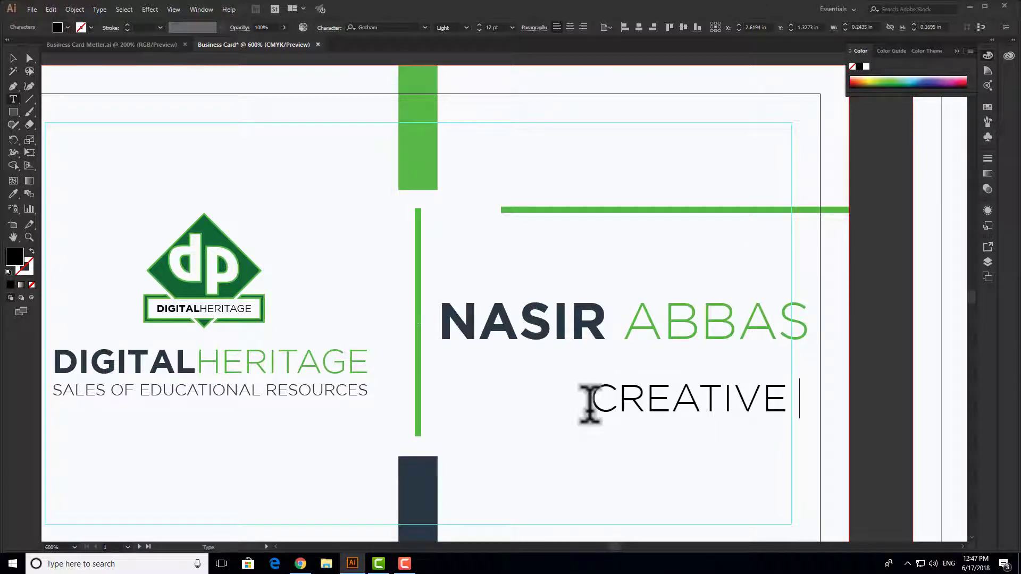
type("ECTOR")
key("Escape")
left_click_drag(608, 405, 456, 371)
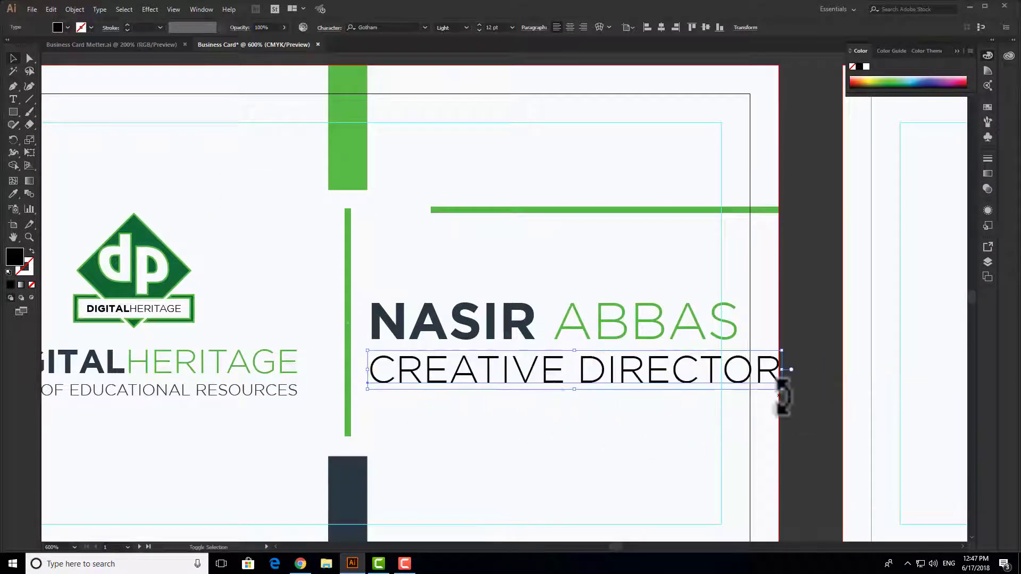
left_click_drag(784, 391, 693, 392)
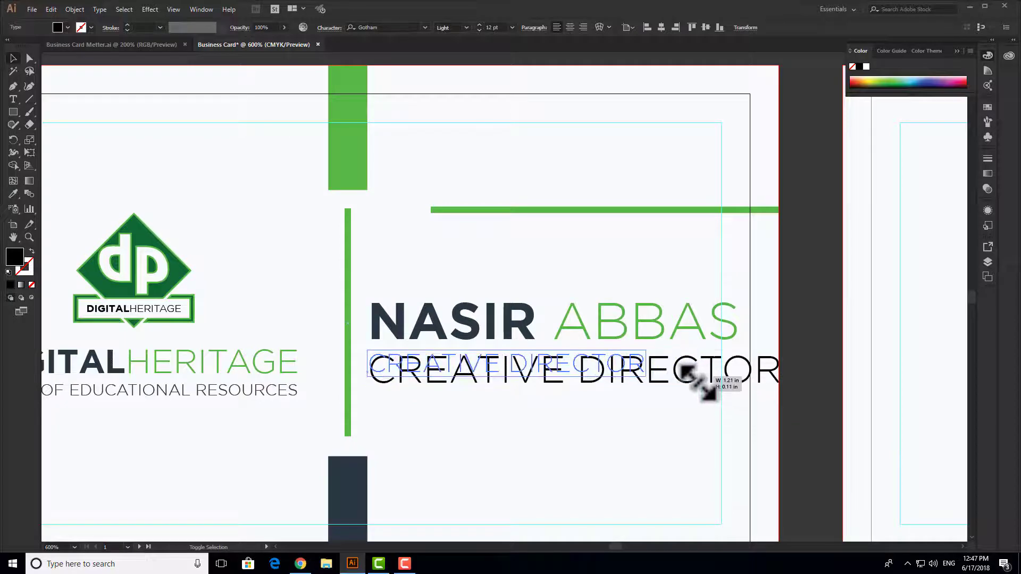
left_click(670, 386)
left_click(641, 376)
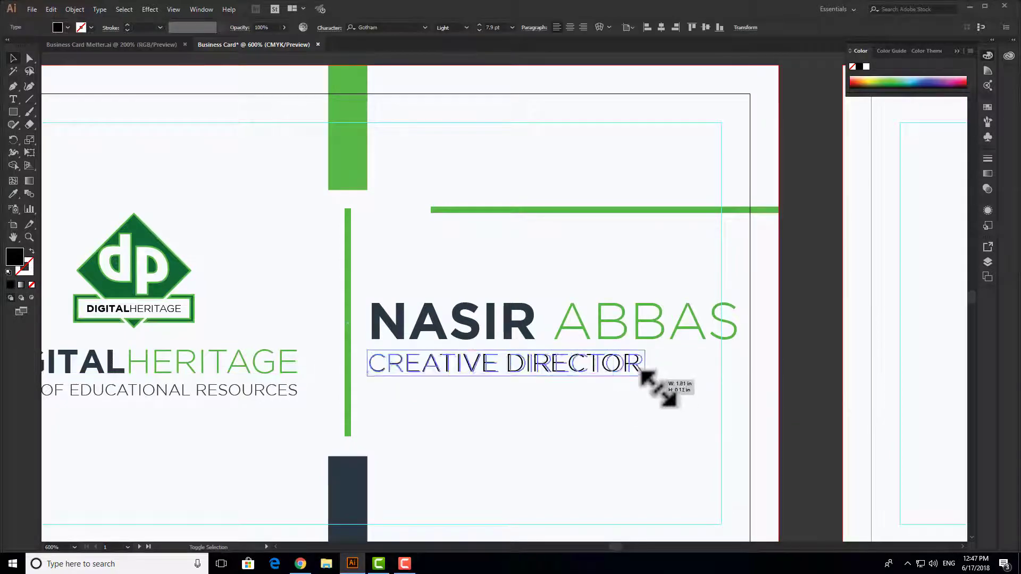
mouse_move(639, 376)
left_mouse_down()
mouse_move(694, 407)
mouse_move(597, 353)
mouse_move(657, 177)
left_mouse_up()
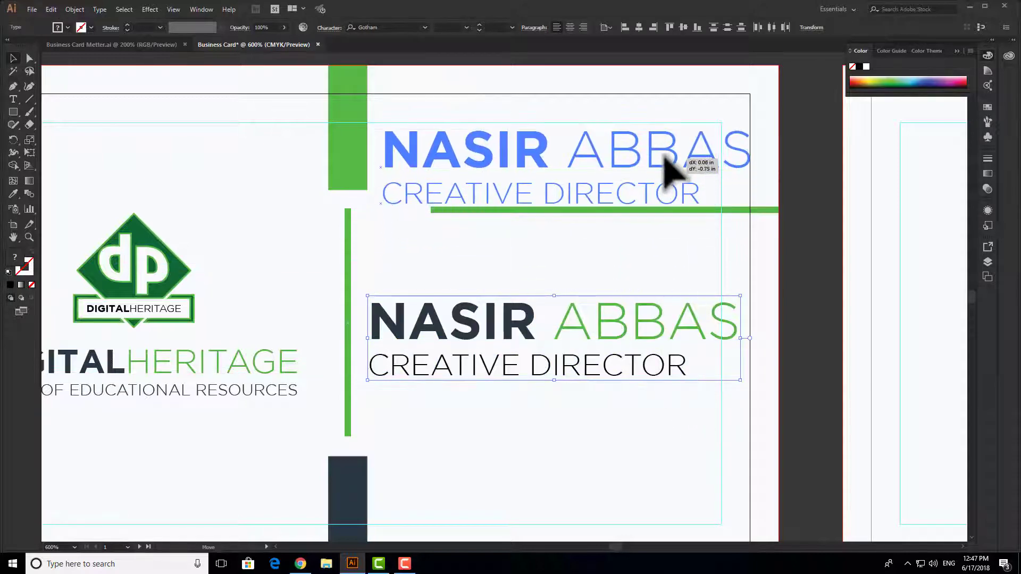
Resize and position the name-and-title block just above the green line
scroll(657, 178, "up", 2)
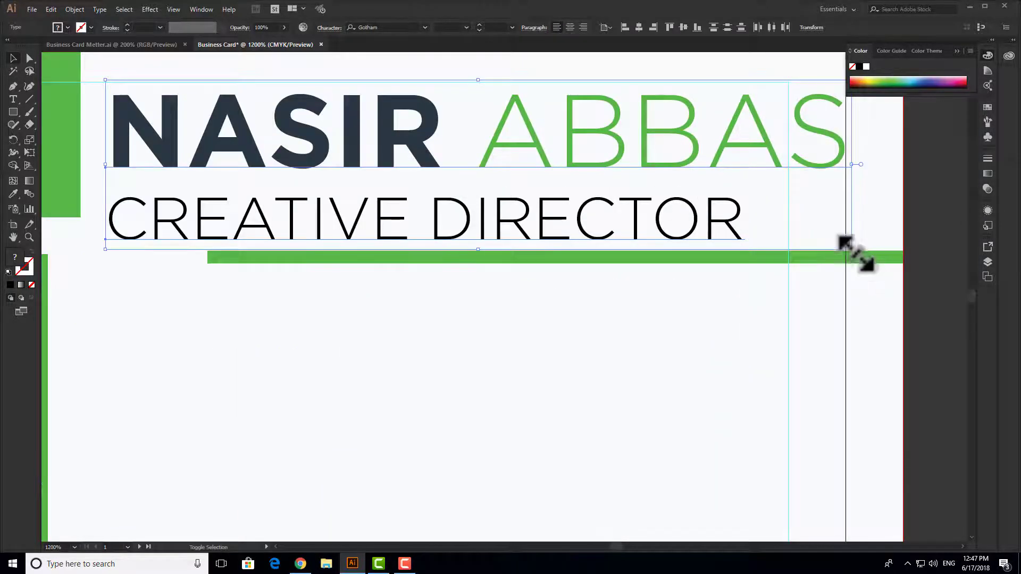
left_click_drag(852, 250, 604, 192)
mouse_move(524, 178)
left_mouse_down()
mouse_move(577, 196)
mouse_move(612, 194)
left_mouse_up()
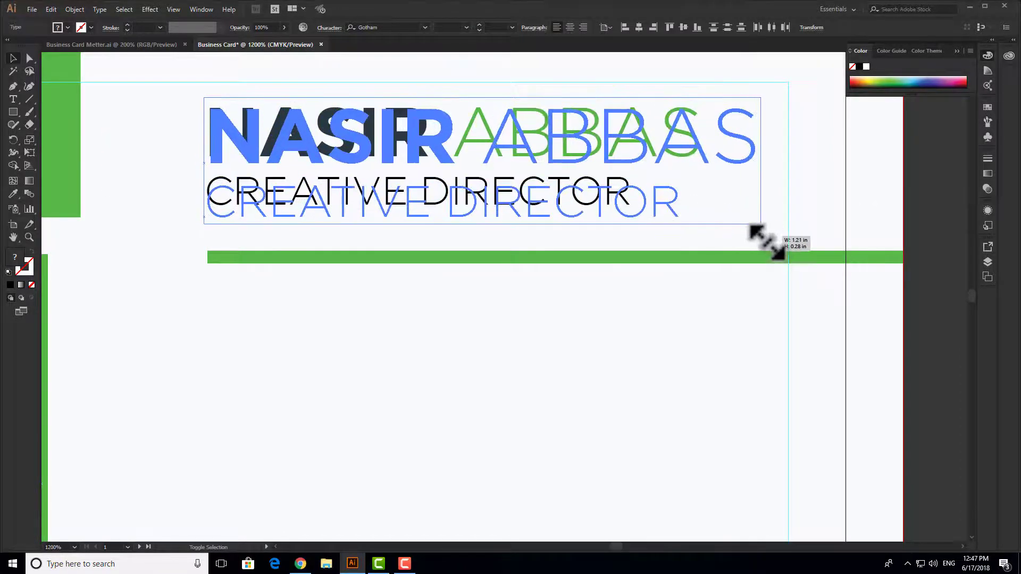
left_click_drag(703, 211, 773, 227)
left_click(657, 389)
scroll(643, 384, "down", 1)
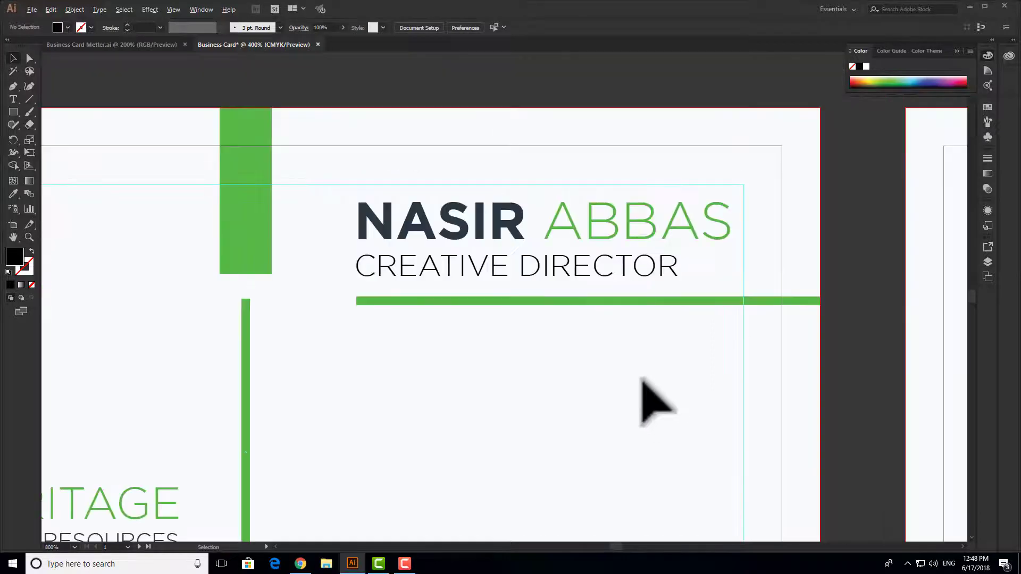
scroll(622, 351, "down", 2)
scroll(627, 365, "up", 2)
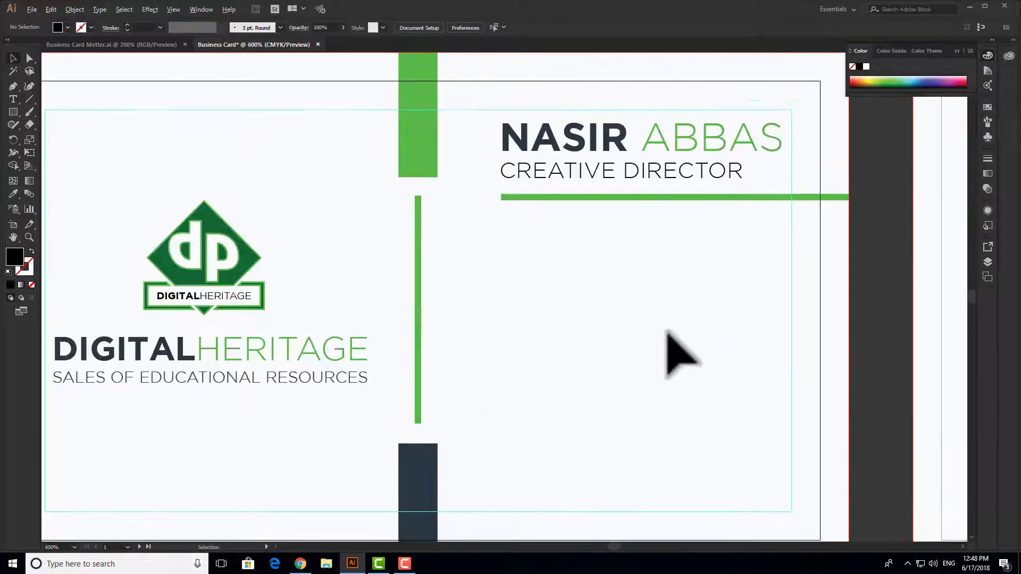
scroll(682, 355, "down", 1)
scroll(645, 358, "down", 1)
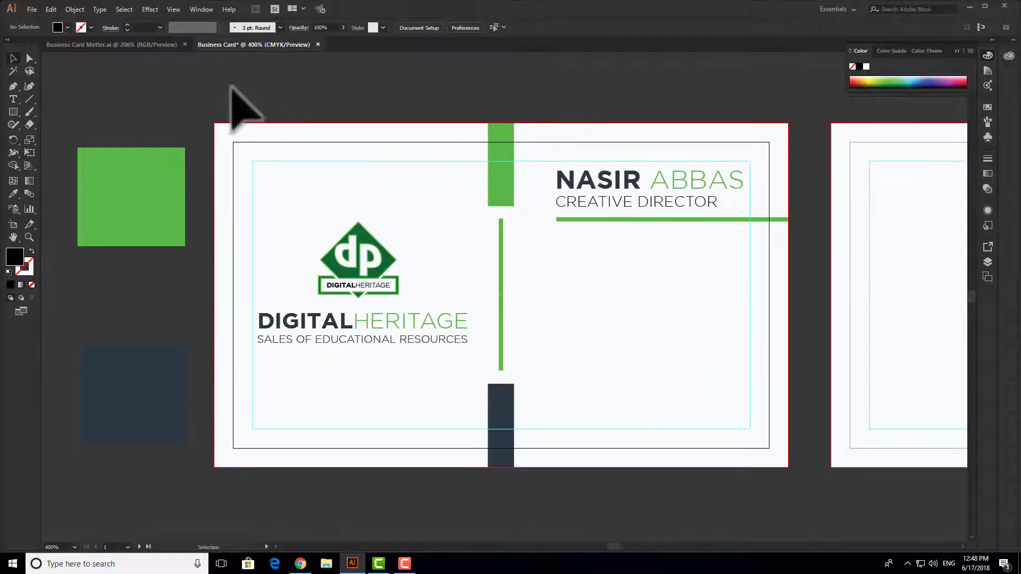
Enter the two phone number lines below the title at 8 pt
left_click(158, 47)
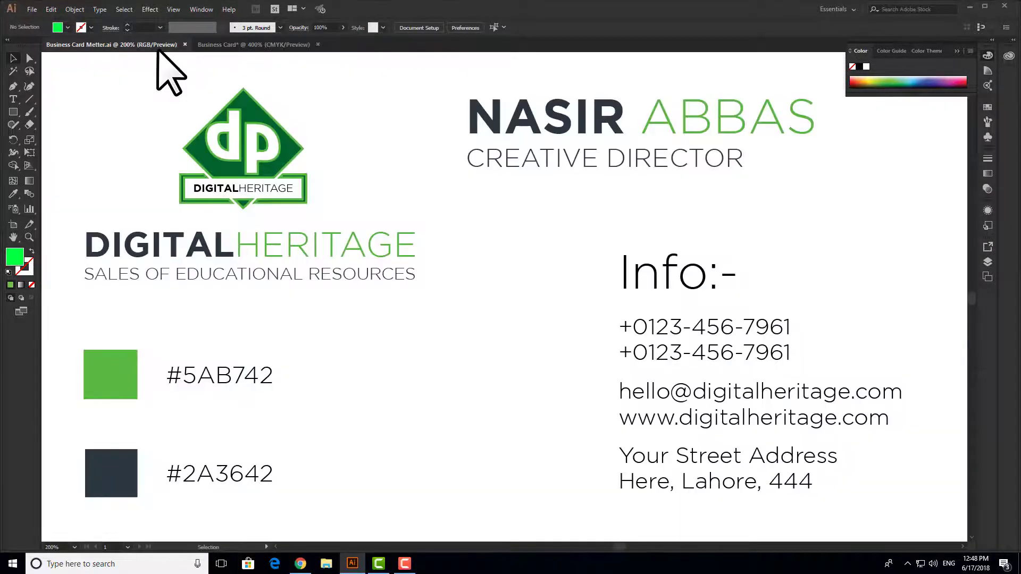
left_click(255, 46)
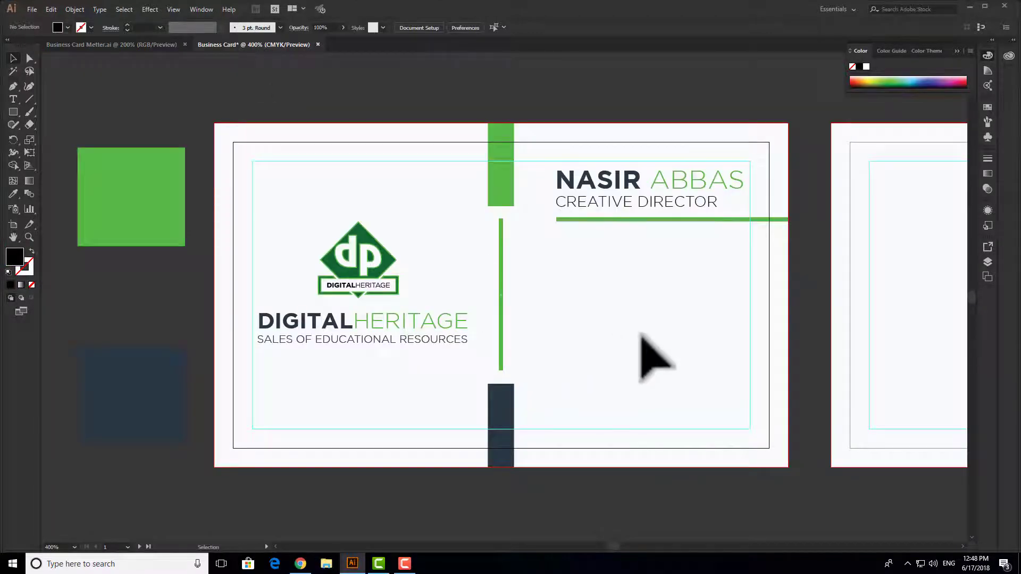
scroll(646, 335, "up", 2)
scroll(505, 292, "right", 2)
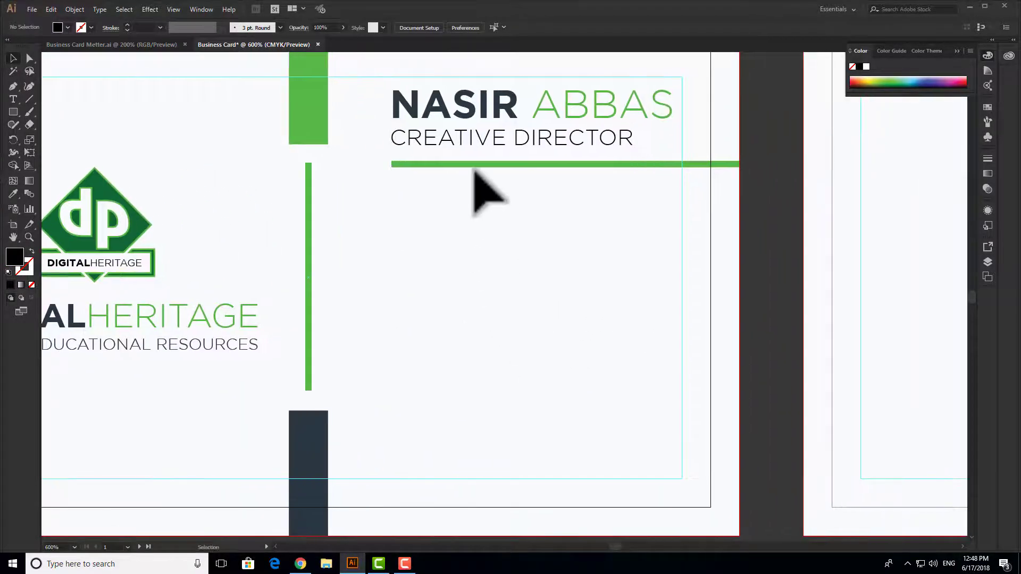
key("alt+t")
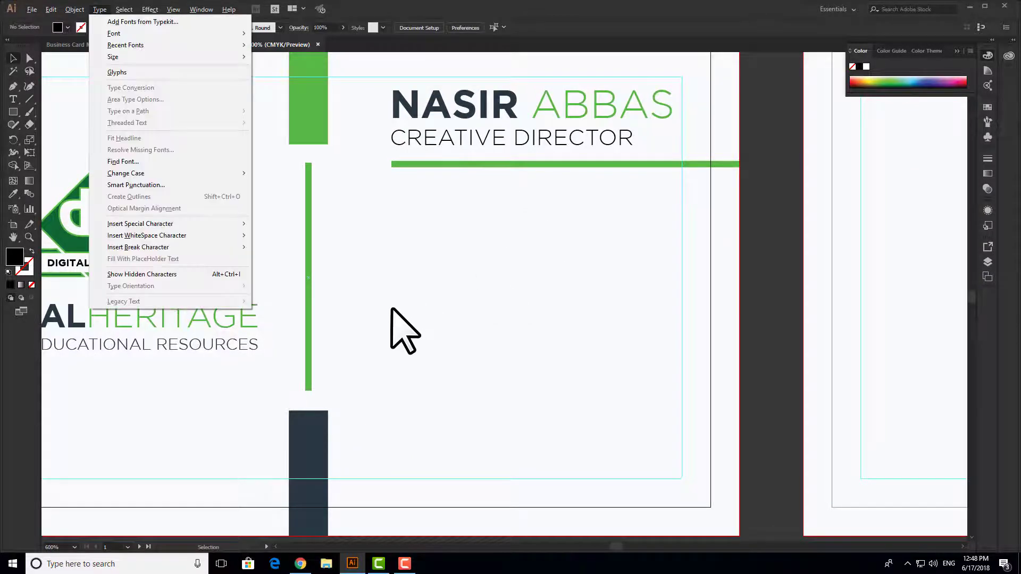
key("Escape")
key("t")
left_click(409, 254)
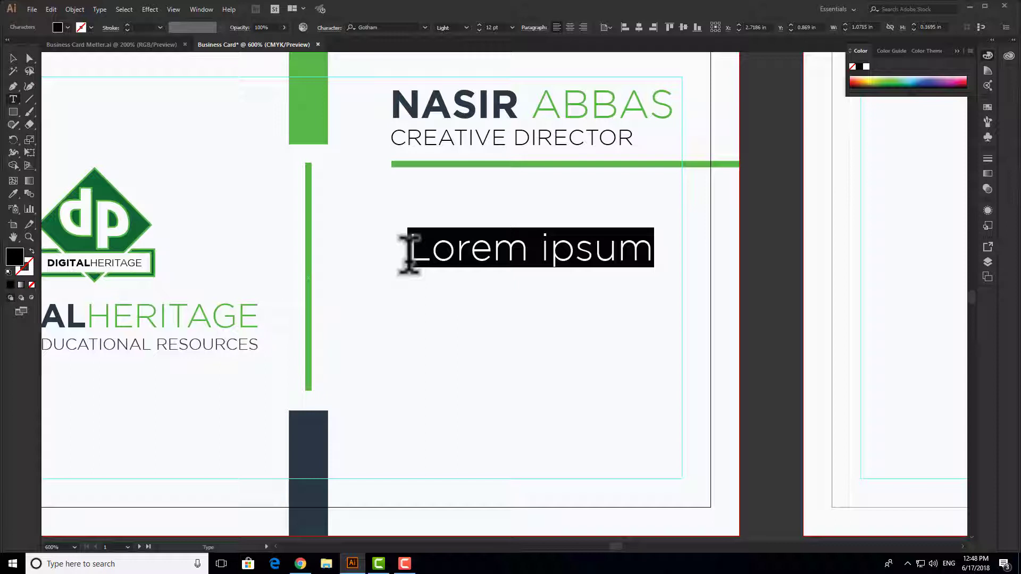
key("BackSpace")
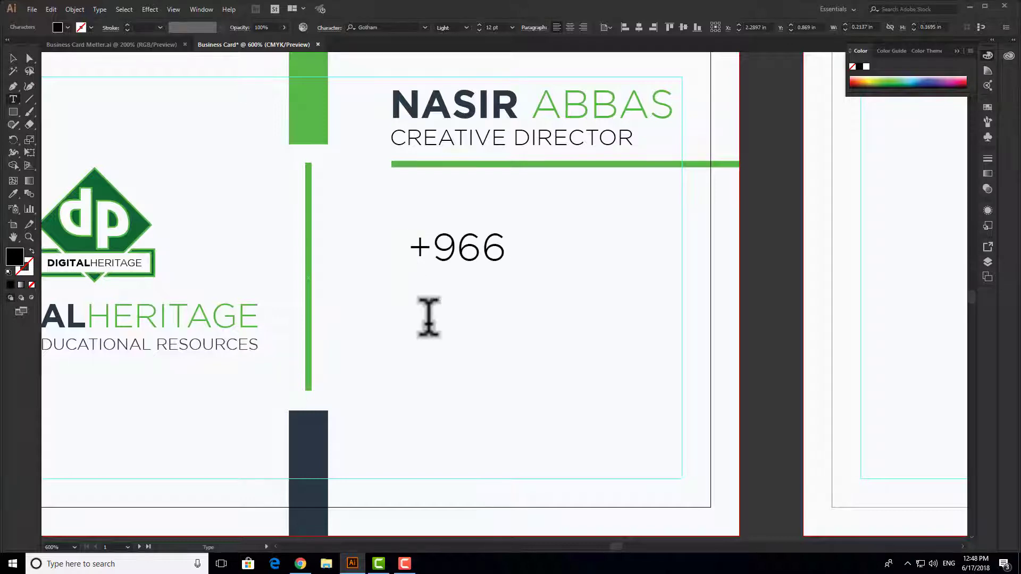
left_click(156, 45)
key("ctrl+Tab")
type("+0123")
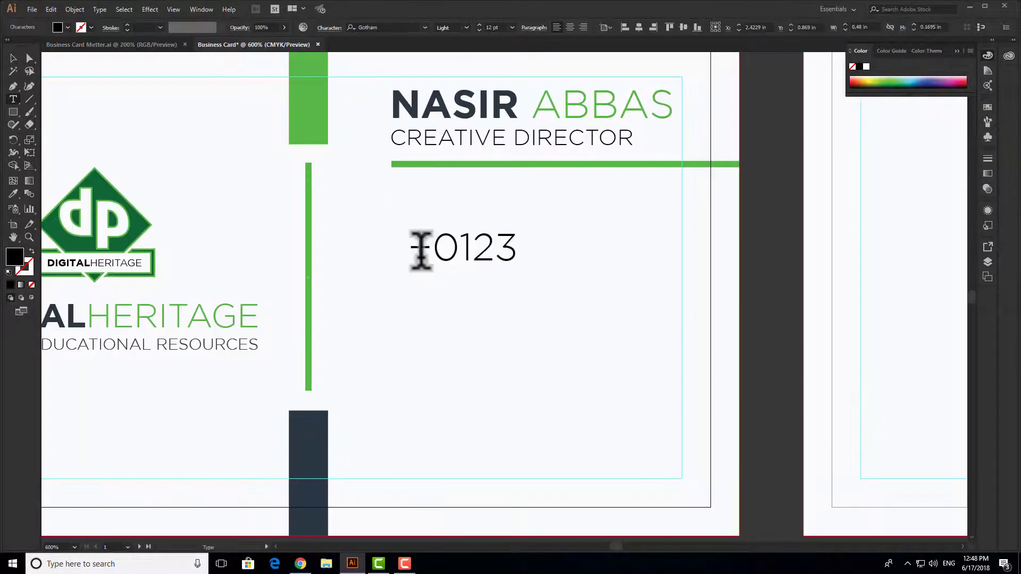
key("ctrl+Tab")
left_click(246, 45)
key("BackSpace")
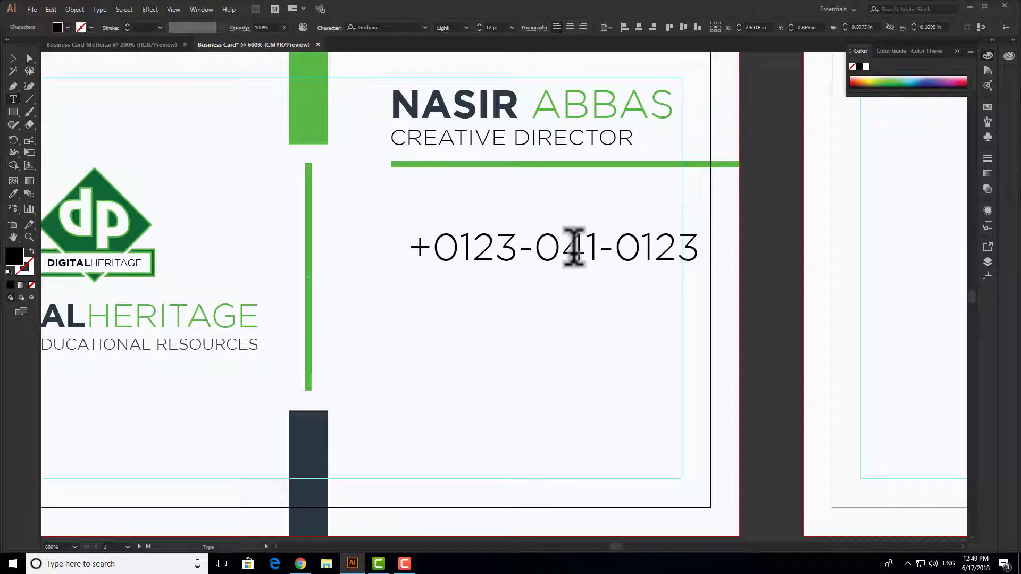
key("Escape")
key("ctrl+shift+comma")
key("ctrl+shift+comma")
Duplicate the phone lines and retype the copy as the two e-mail addresses
key("ctrl+c")
key("ctrl+v")
key("ctrl+v")
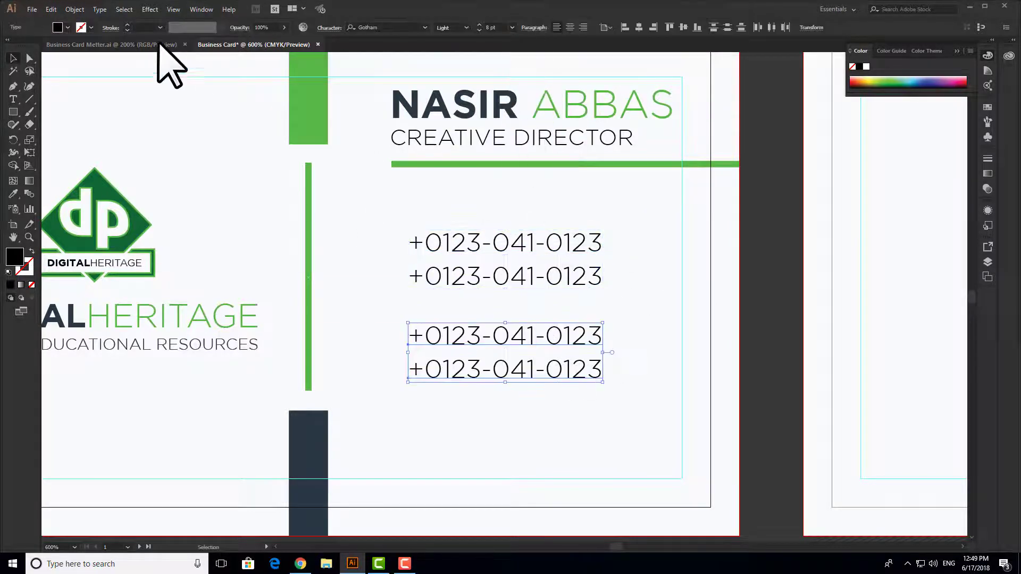
key("t")
triple_click(571, 335)
key("BackSpace")
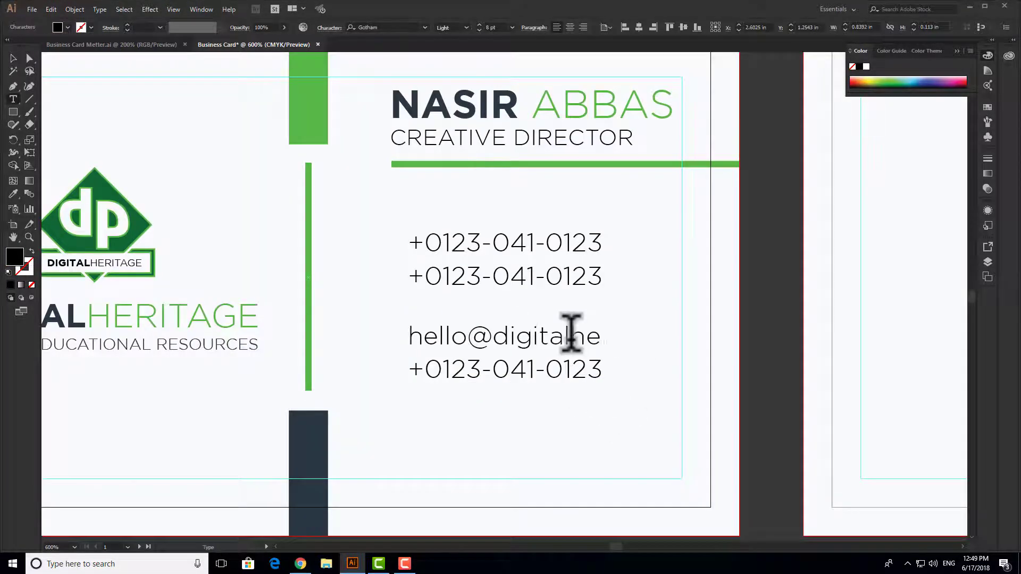
triple_click(566, 353)
type("digital heritage")
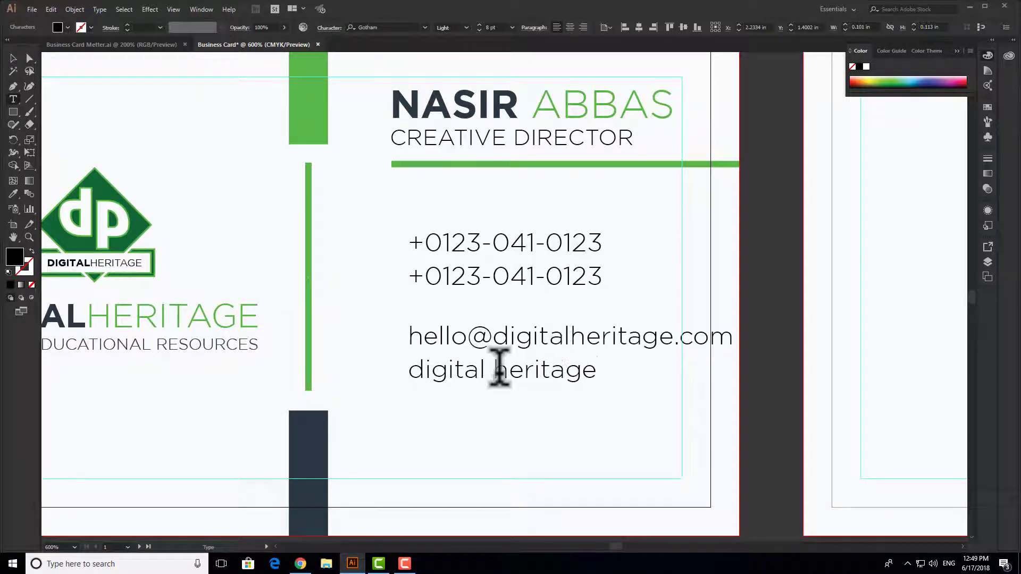
left_click(497, 369)
key("BackSpace")
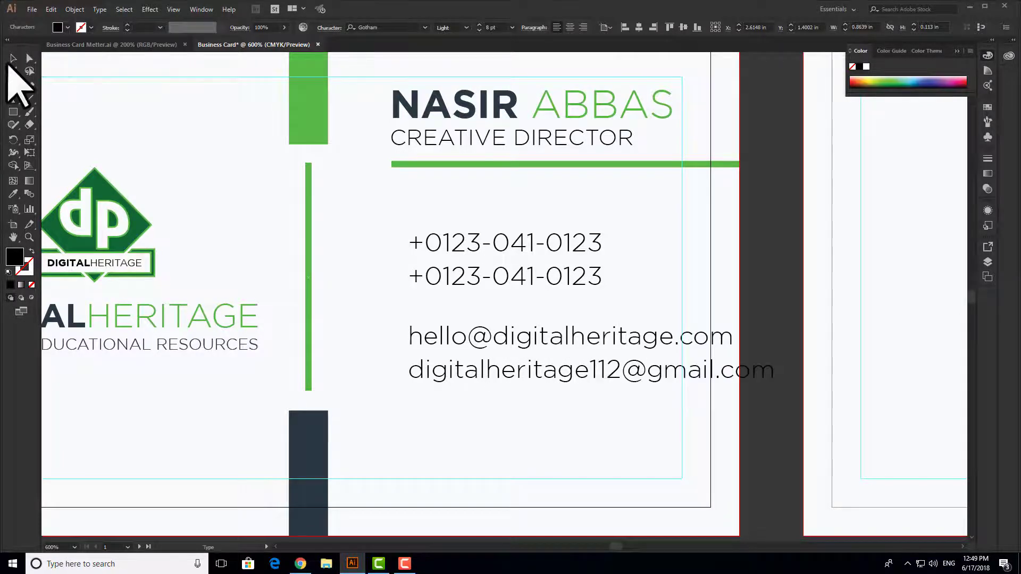
left_click(12, 58)
Copy the e-mail block below and retype it as the two-line street address
left_click_drag(543, 352, 543, 451)
key("t")
triple_click(543, 436)
type("Your Street Address")
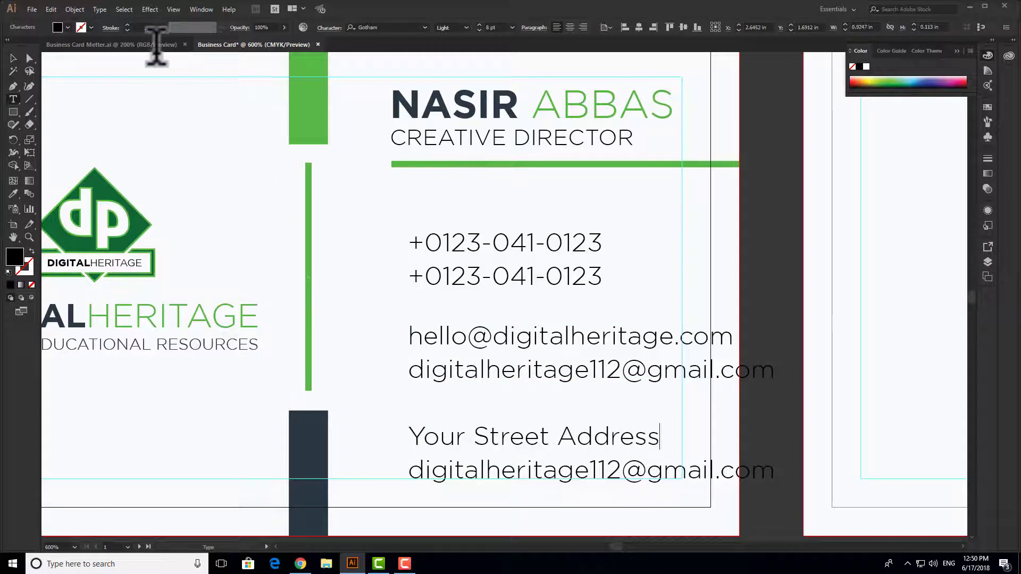
left_click(155, 47)
left_click(254, 45)
triple_click(600, 468)
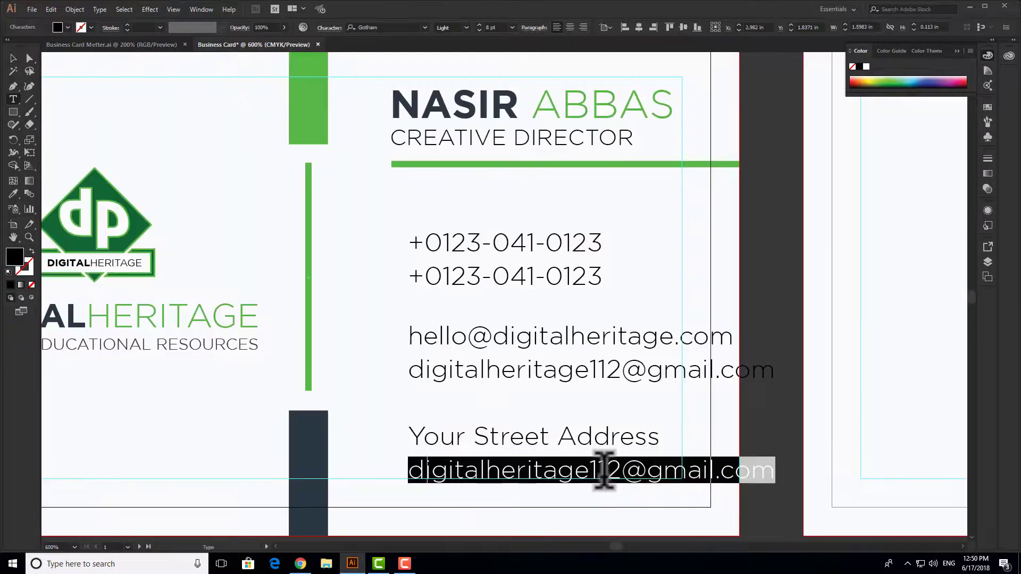
type("Here, Lahore 444")
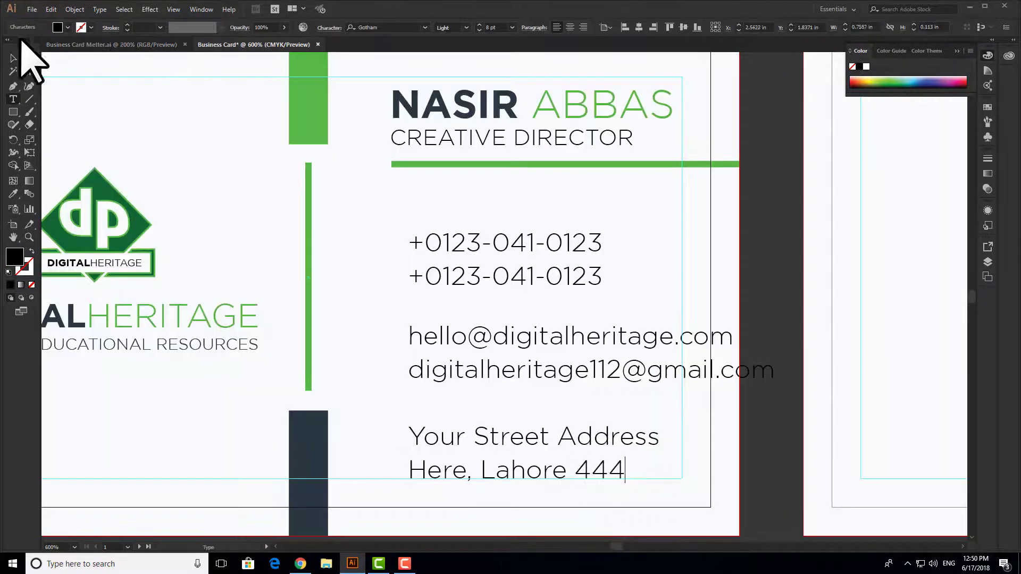
key("Escape")
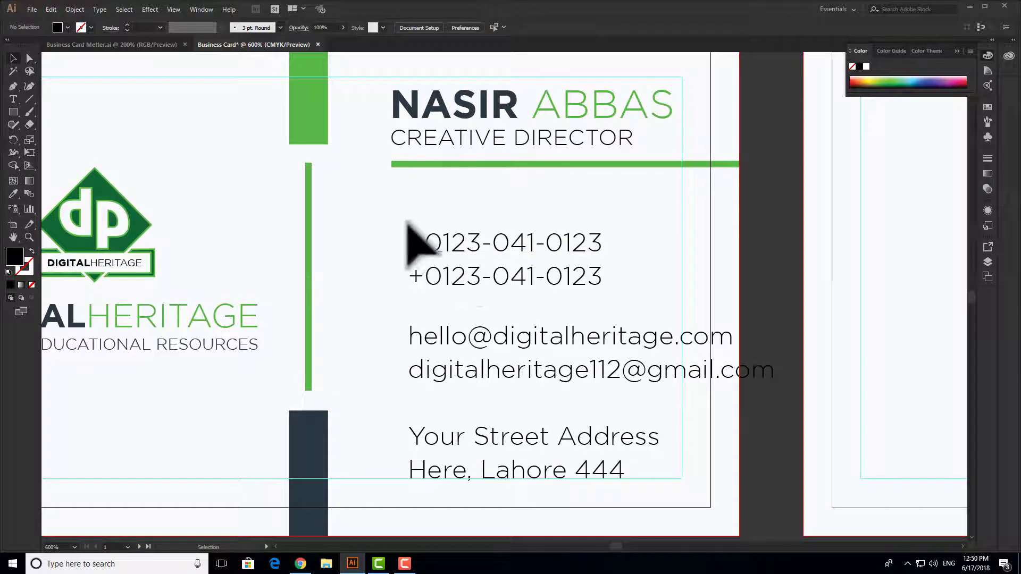
Move the whole contact block up under the green rule
left_click(479, 281)
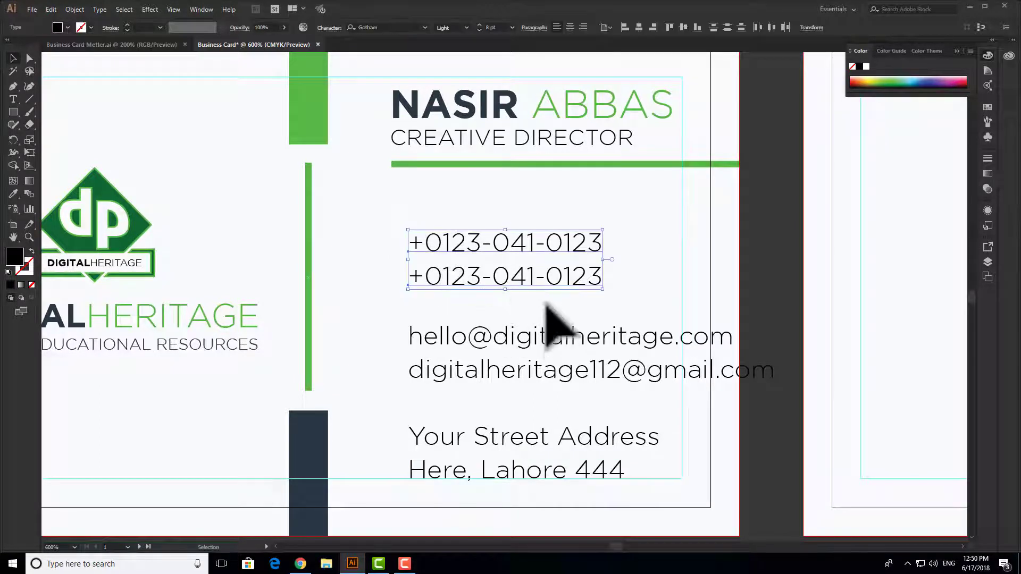
left_click(507, 239, "shift")
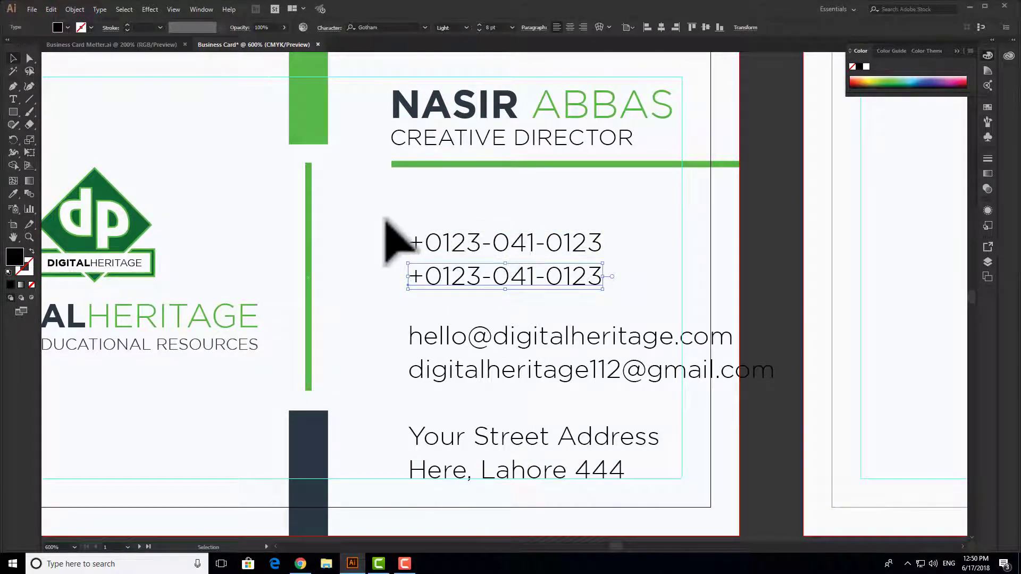
left_click(657, 351)
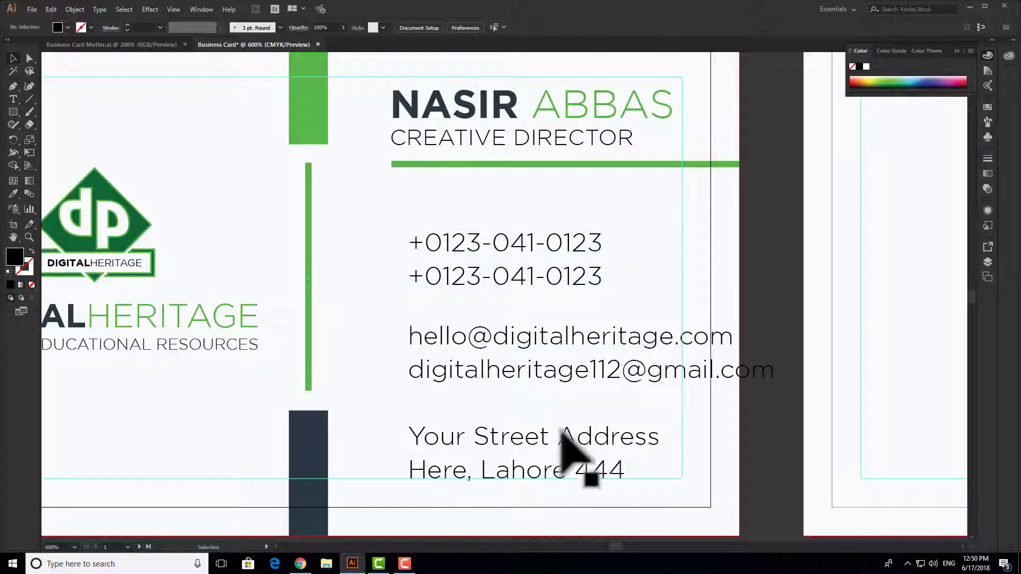
left_click(580, 471)
mouse_move(519, 237)
left_mouse_down()
mouse_move(512, 222)
mouse_move(480, 220)
left_mouse_up()
Drag the green rule's left anchor point further left to lengthen it
left_click(372, 187)
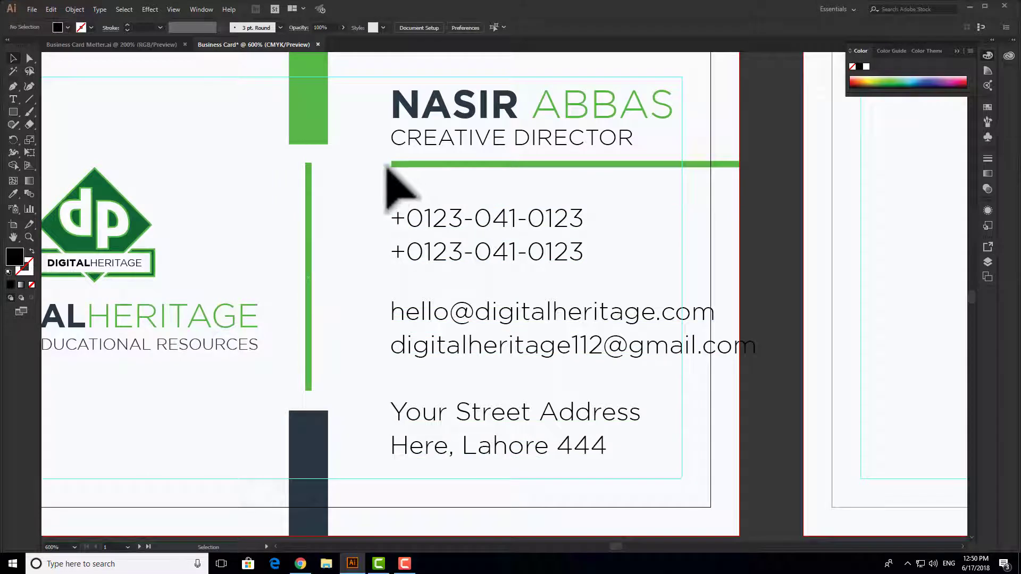
scroll(391, 169, "up", 2)
scroll(392, 183, "up", 2)
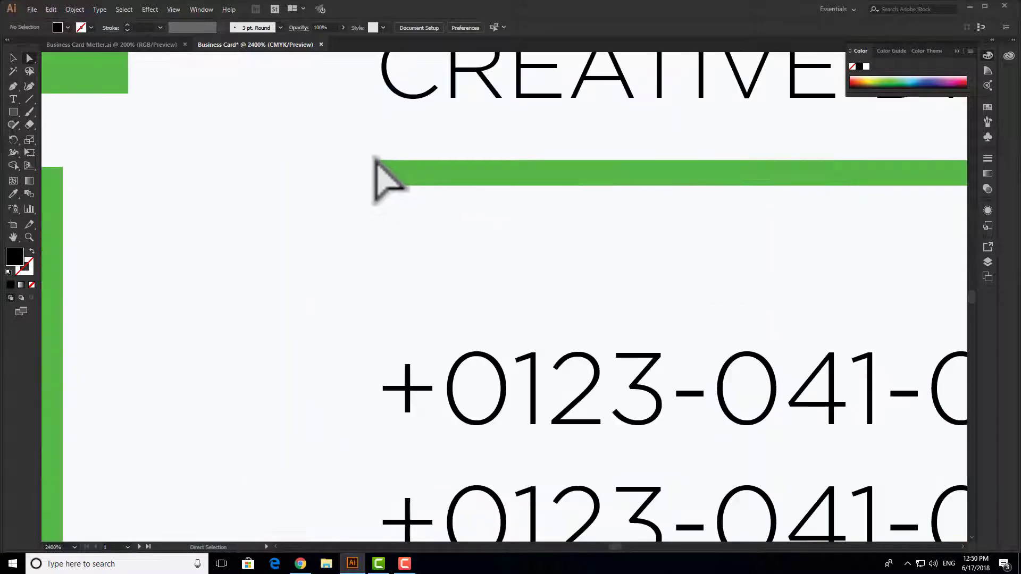
left_click_drag(365, 155, 414, 209)
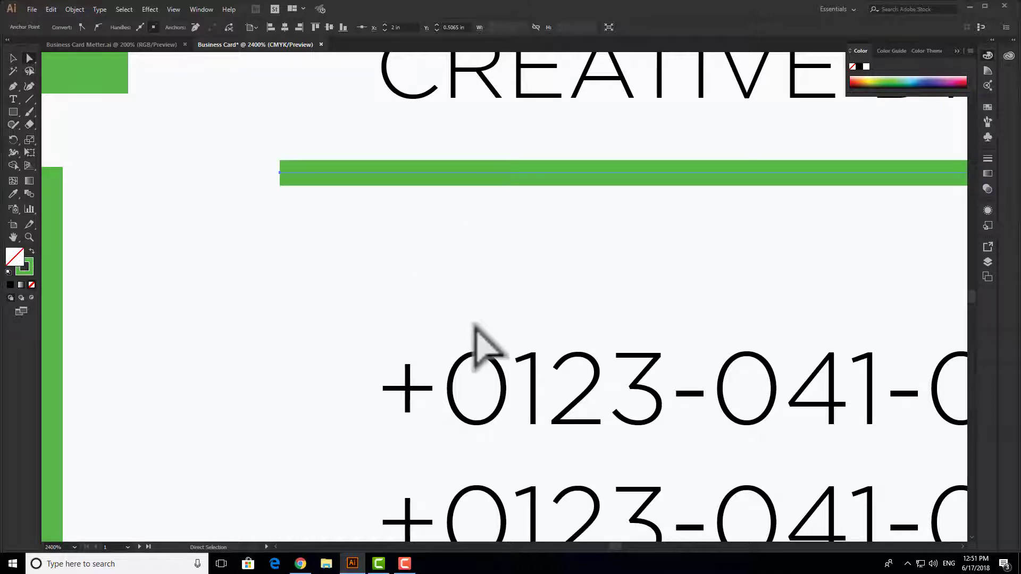
scroll(475, 331, "down", 2)
scroll(472, 328, "down", 1)
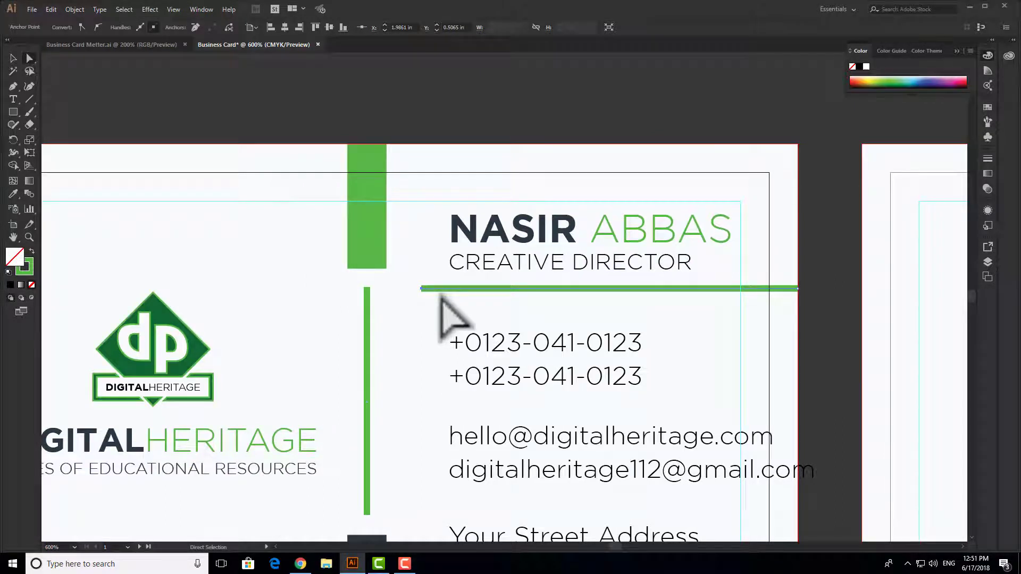
left_click(441, 300)
Nudge the name-and-title group left to the green rule's start
left_click(13, 57)
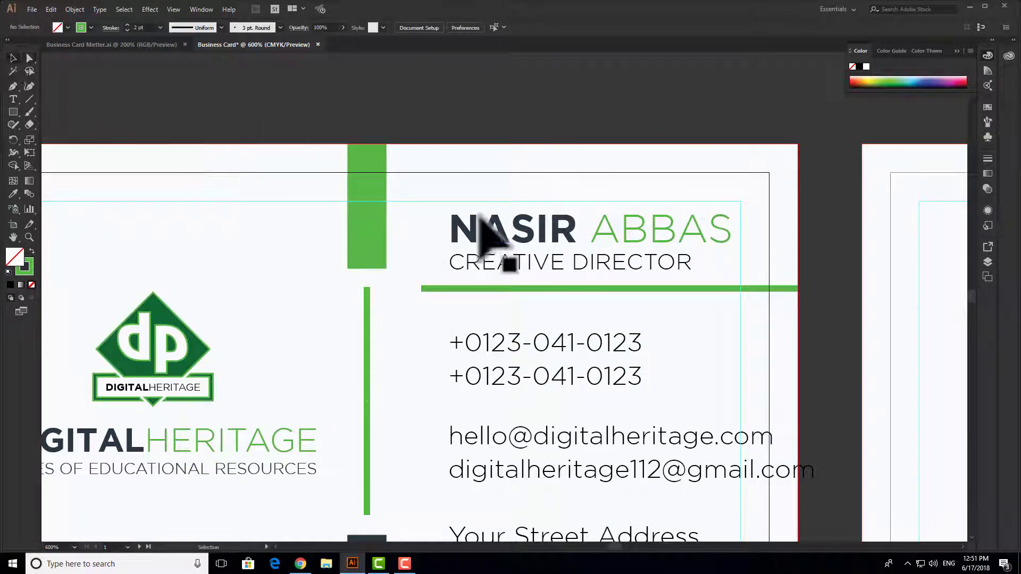
left_click_drag(515, 272, 508, 273)
key("Left")
key("Left")
key("Left")
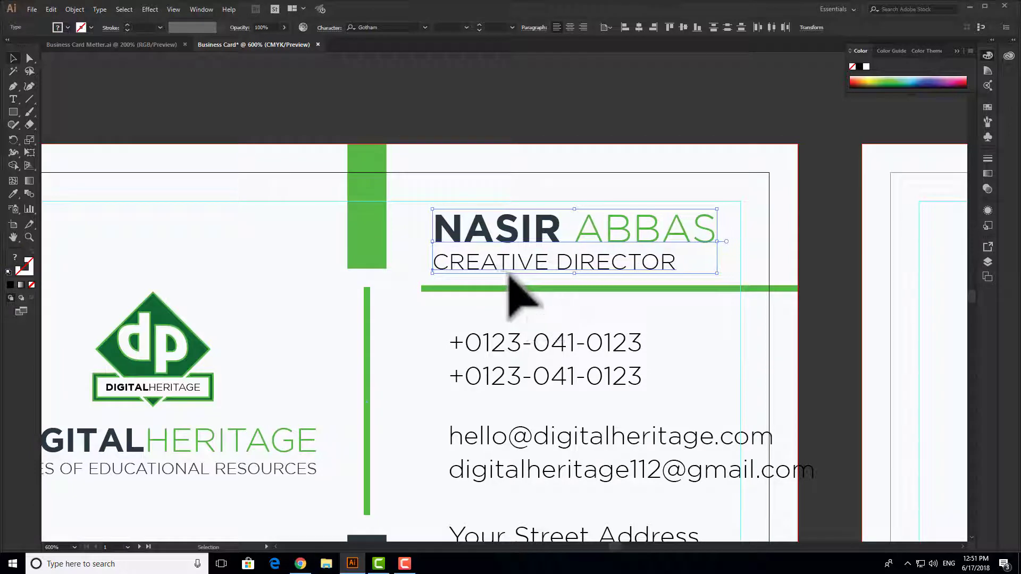
key("Left")
key("Left")
key("Left")
Shift the contact text left to align with the title and scale it down
scroll(435, 387, "down", 2)
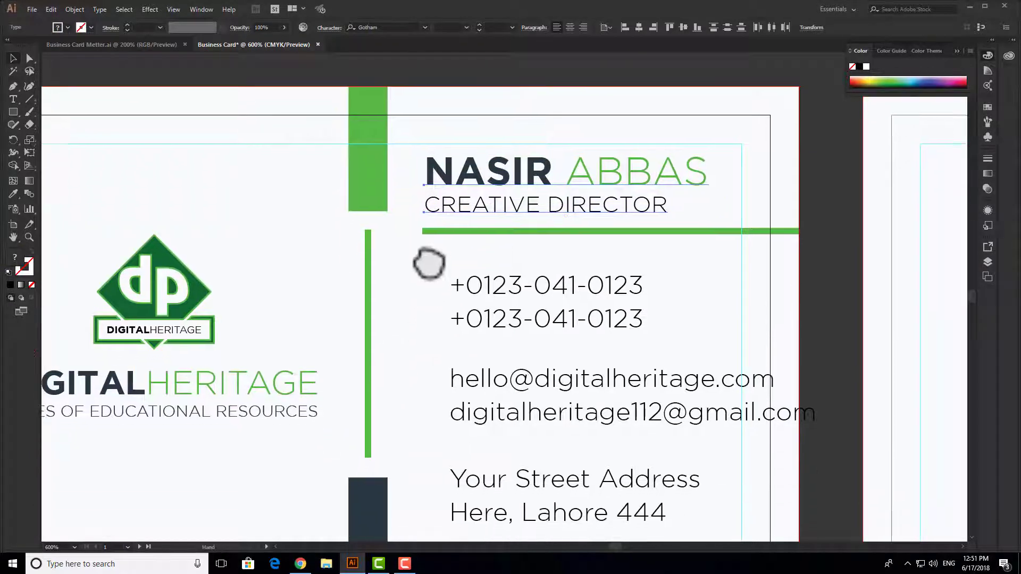
scroll(420, 250, "down", 3)
left_click_drag(426, 191, 535, 431)
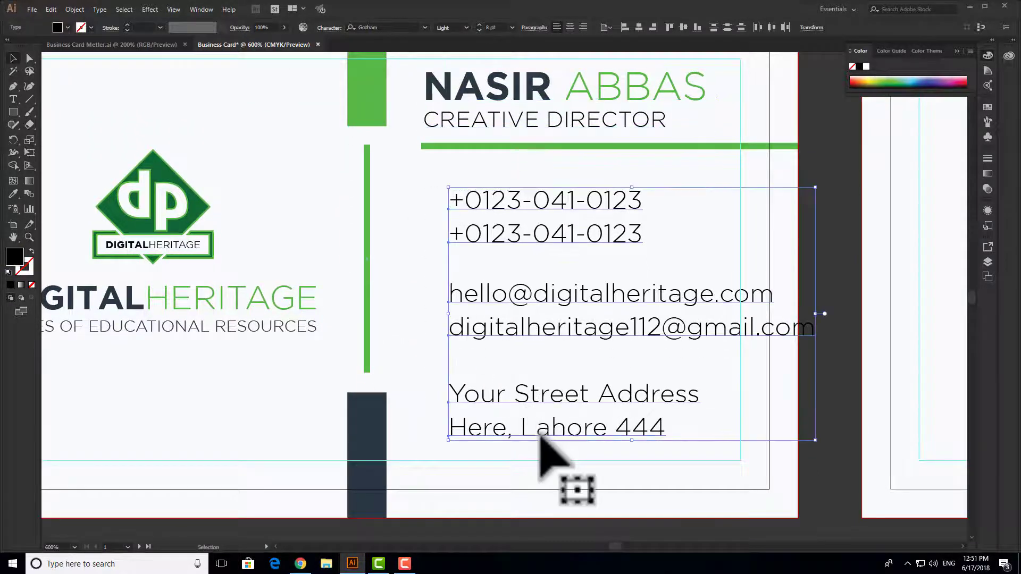
key("Left")
key("Left")
key("Left")
key("Left")
key("Left")
key("Left")
key("Left")
key("Left")
key("Left")
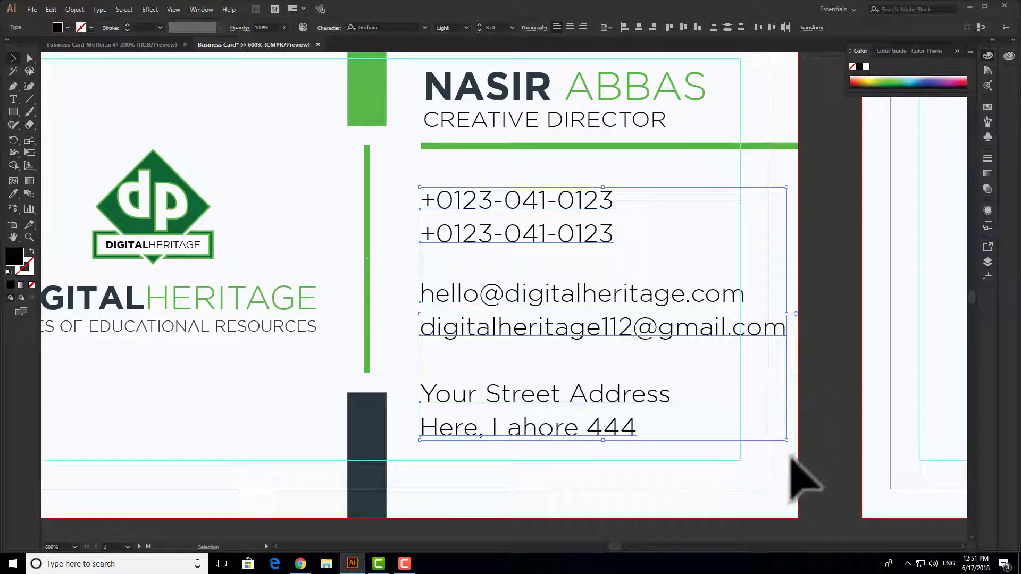
left_click_drag(786, 440, 740, 400)
left_click(685, 435)
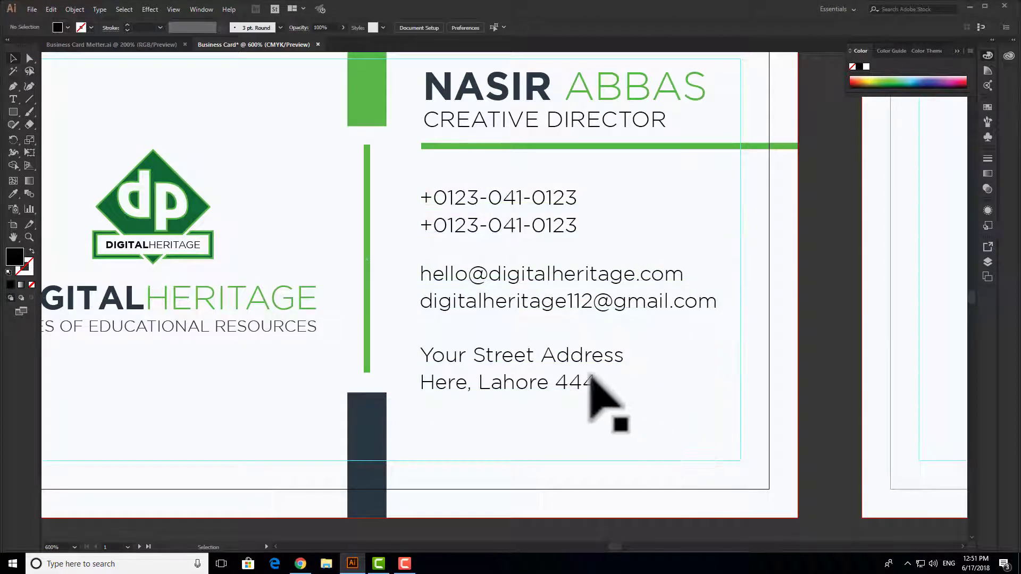
Select the phone, e-mail and address blocks together
key("a")
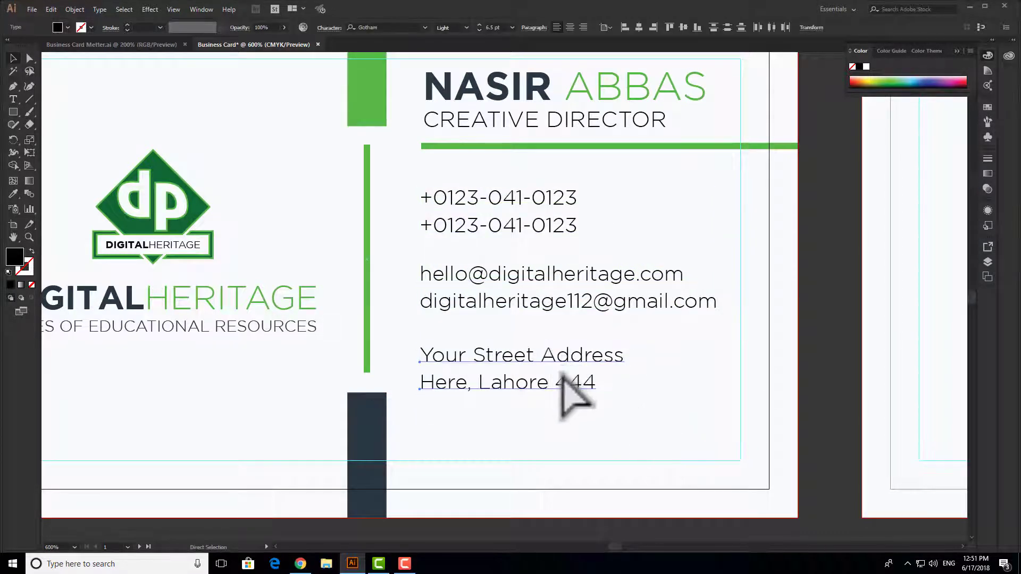
key("v")
left_click(568, 377)
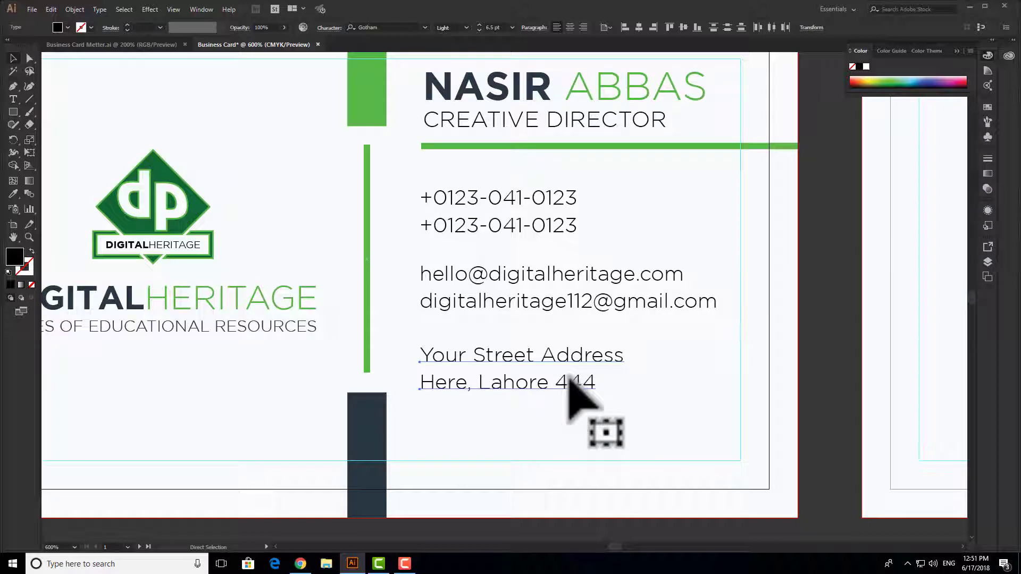
key("v")
left_click(568, 378)
left_click(628, 290)
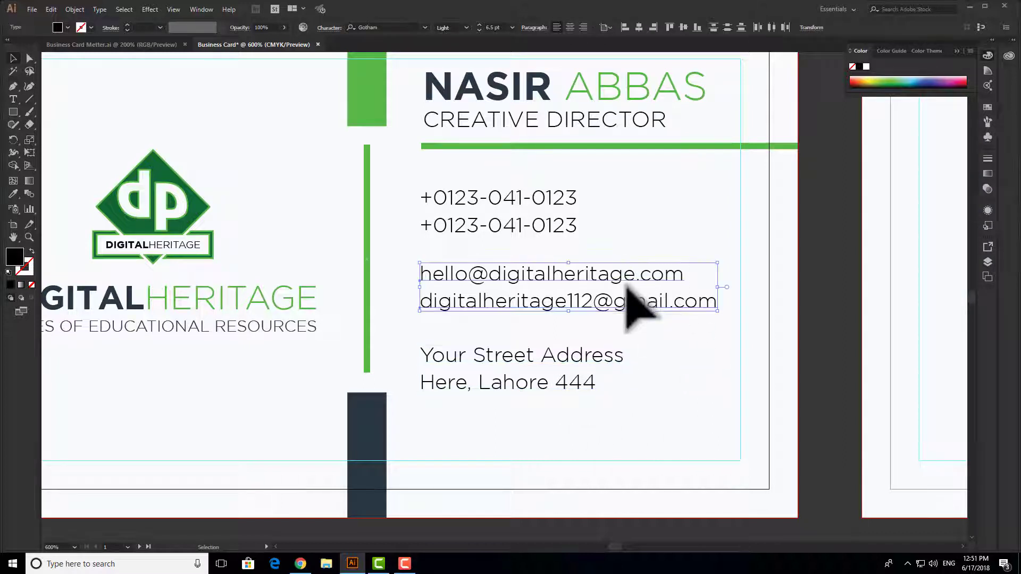
key("a")
key("v")
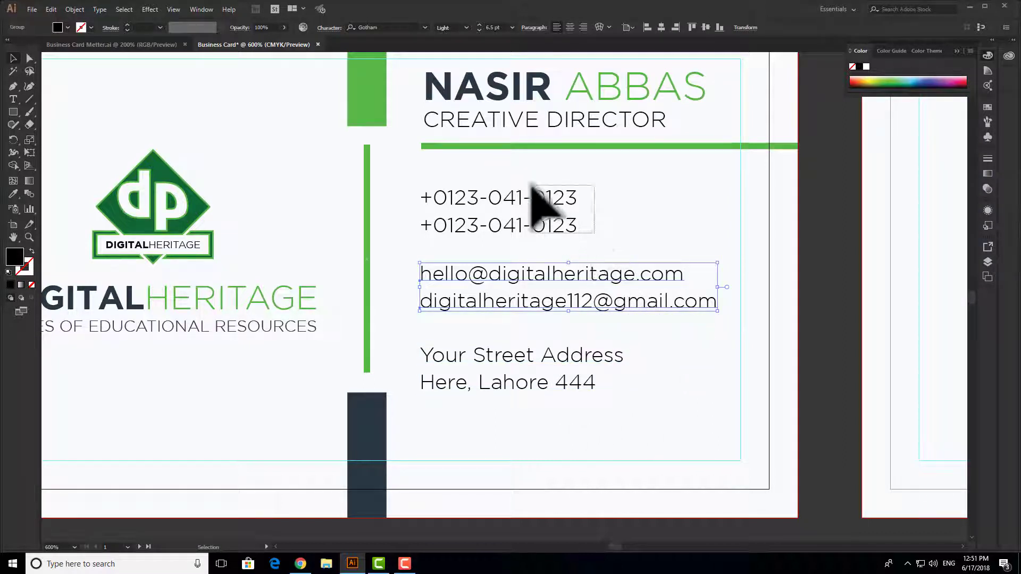
left_click(540, 208)
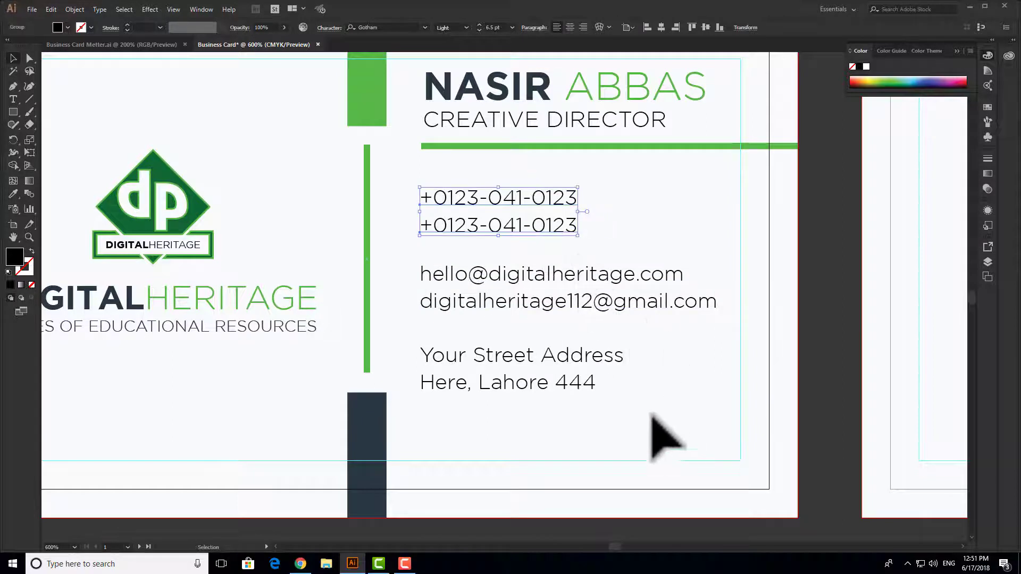
left_click_drag(659, 430, 511, 199)
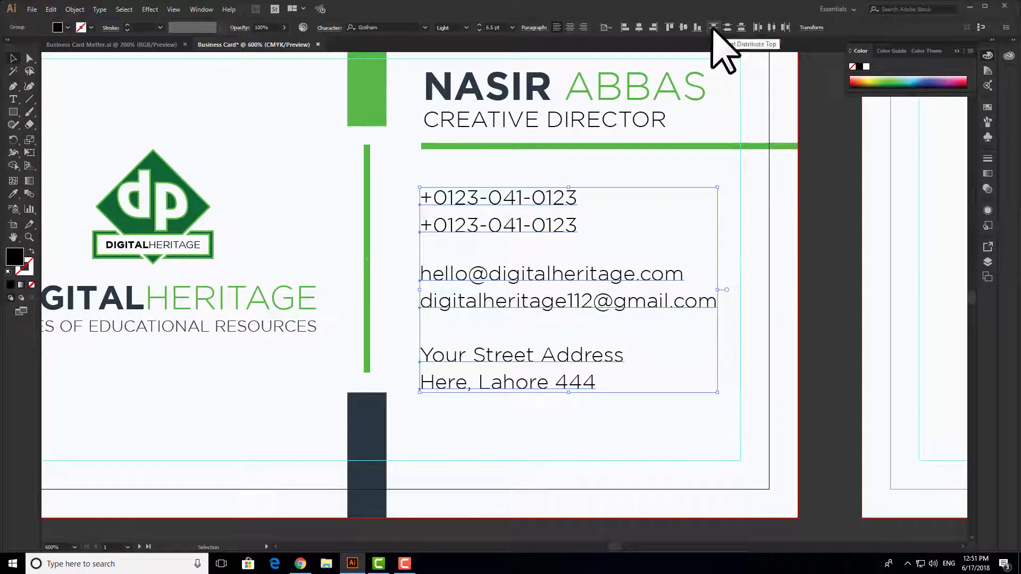
Distribute the phone, e-mail and address blocks by vertical centres using the Align panel
left_click(713, 27)
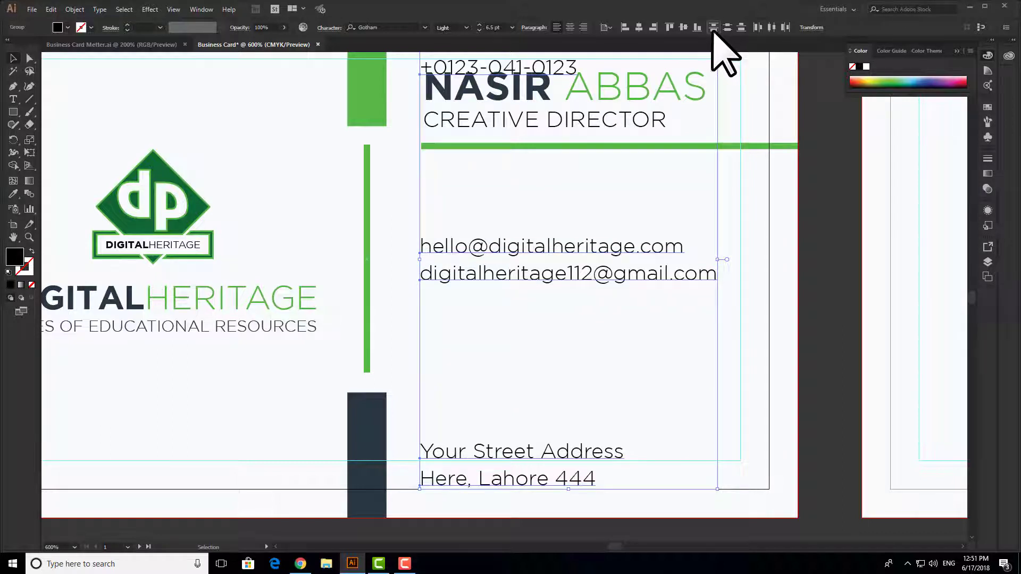
key("ctrl+z")
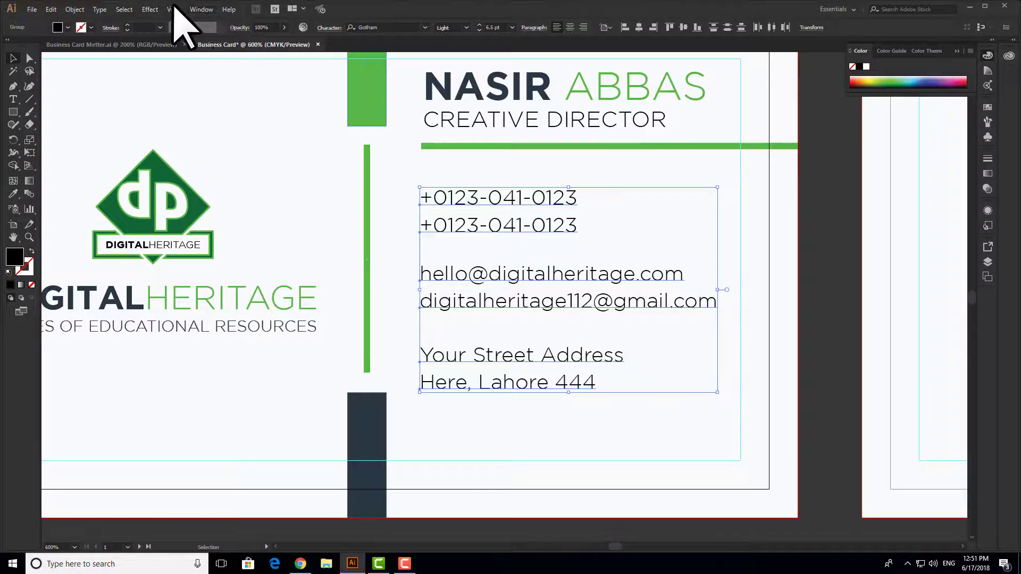
left_click(202, 9)
left_click(240, 137)
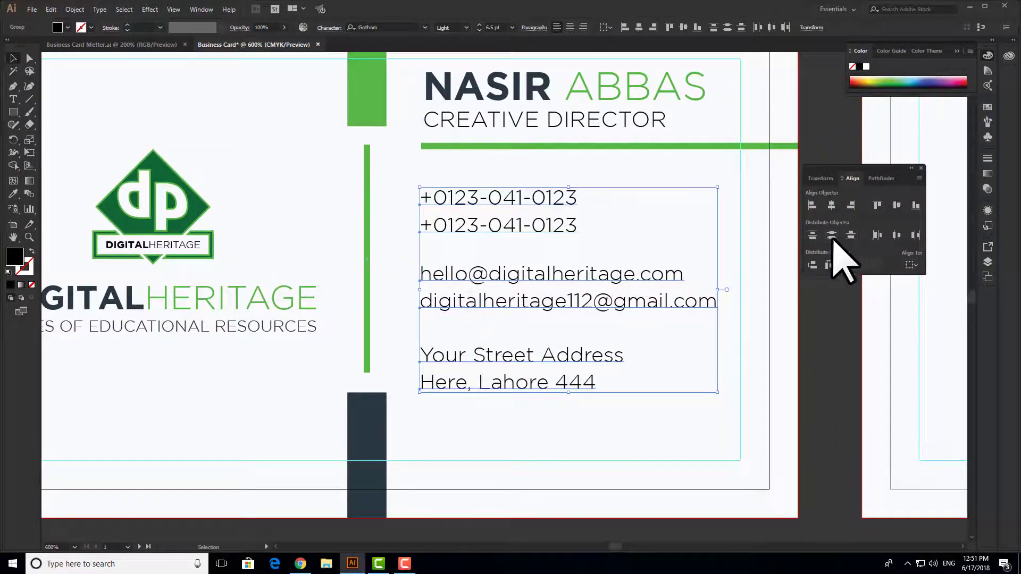
left_click(832, 235)
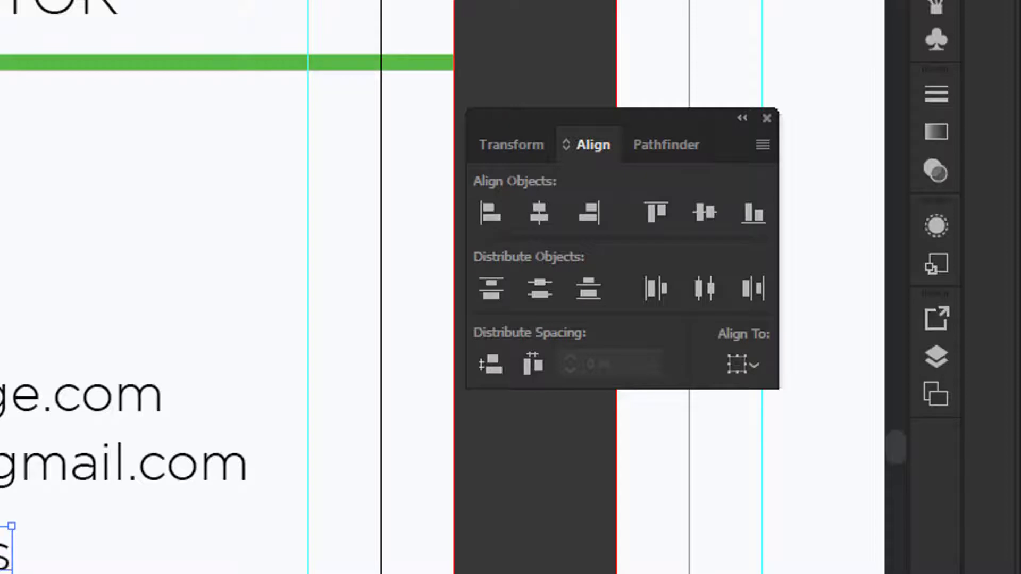
left_click(540, 287)
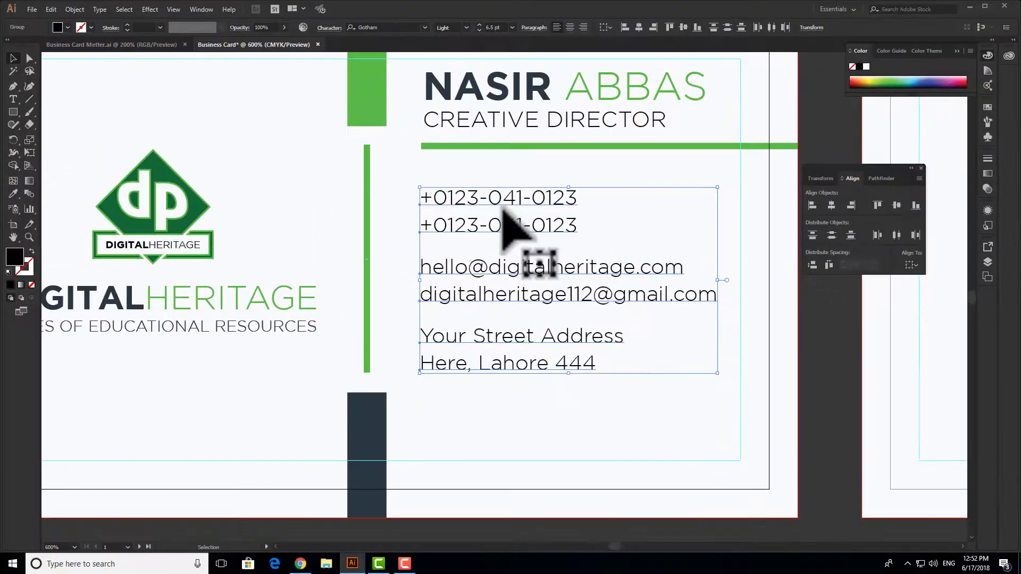
Scale the contact details group up slightly so the e-mail line reaches the margin guide
left_click(715, 456)
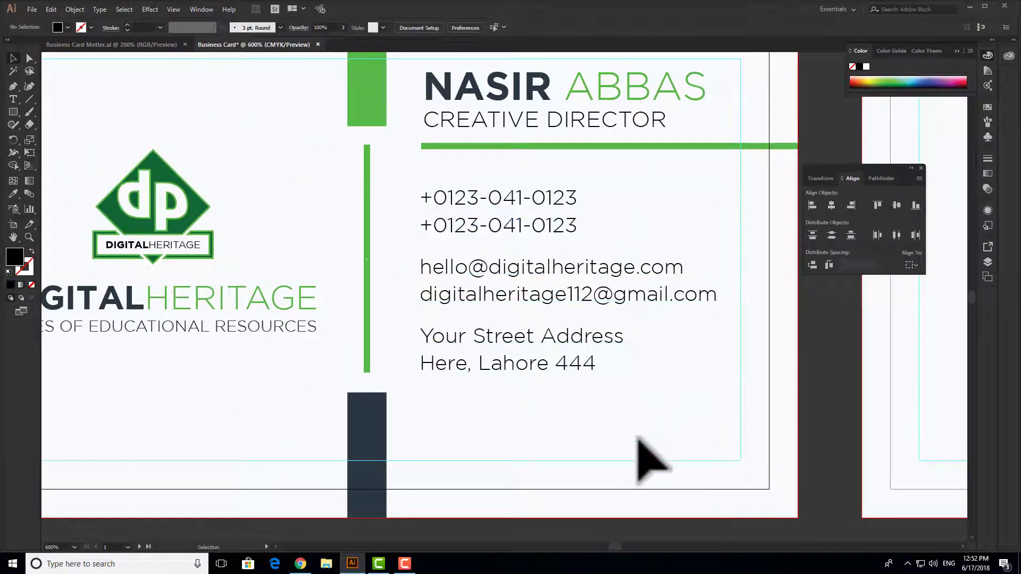
scroll(645, 437, "down", 1)
left_click_drag(611, 433, 563, 371)
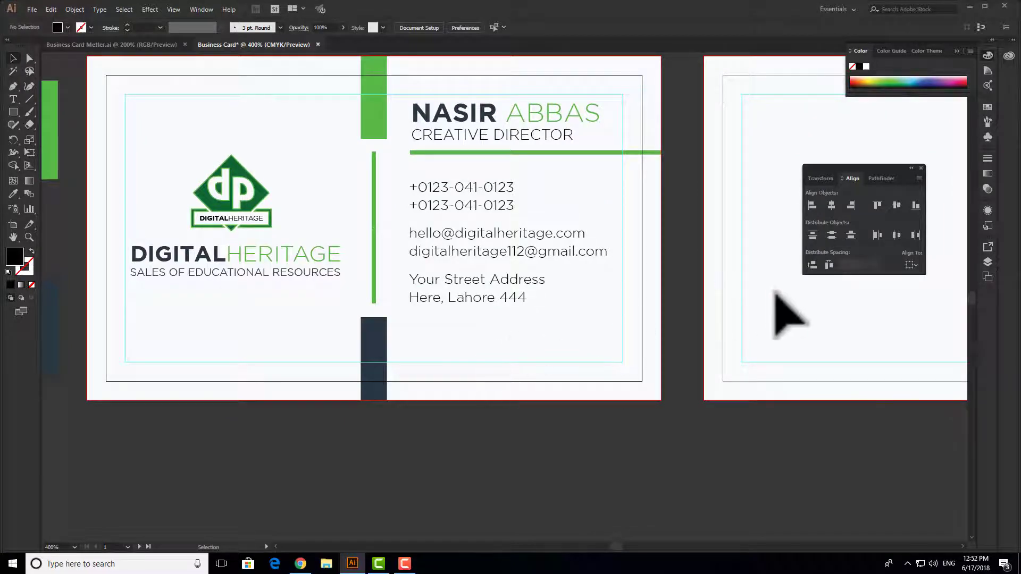
left_click_drag(681, 304, 501, 328)
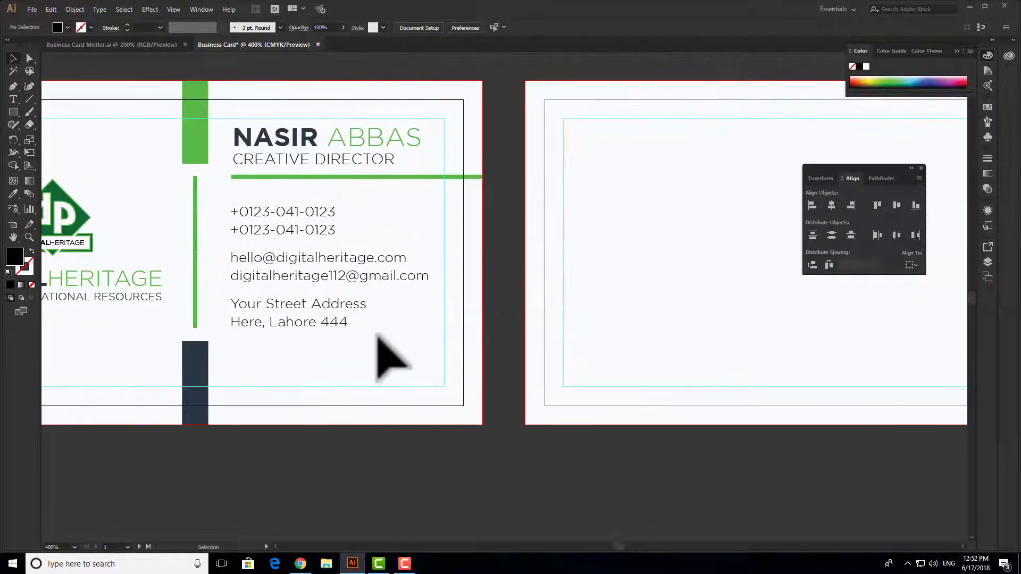
left_click(333, 266)
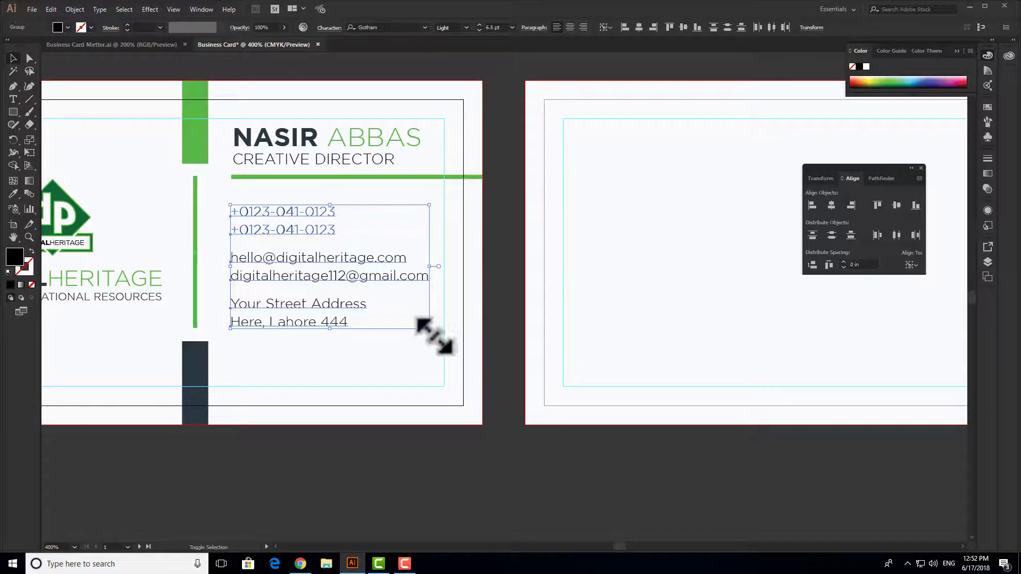
left_click_drag(433, 336, 446, 343)
left_click(433, 365)
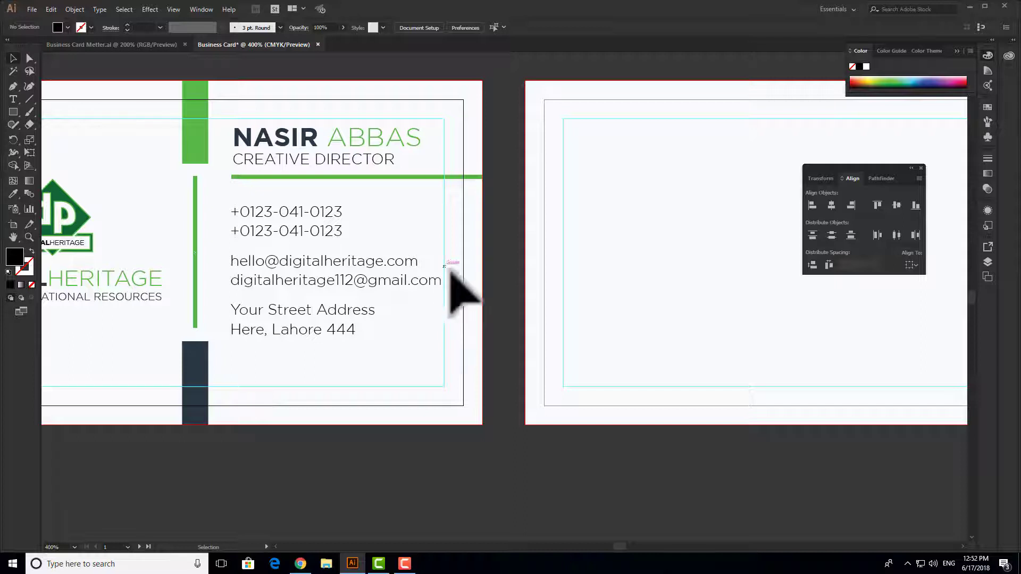
left_click(400, 277)
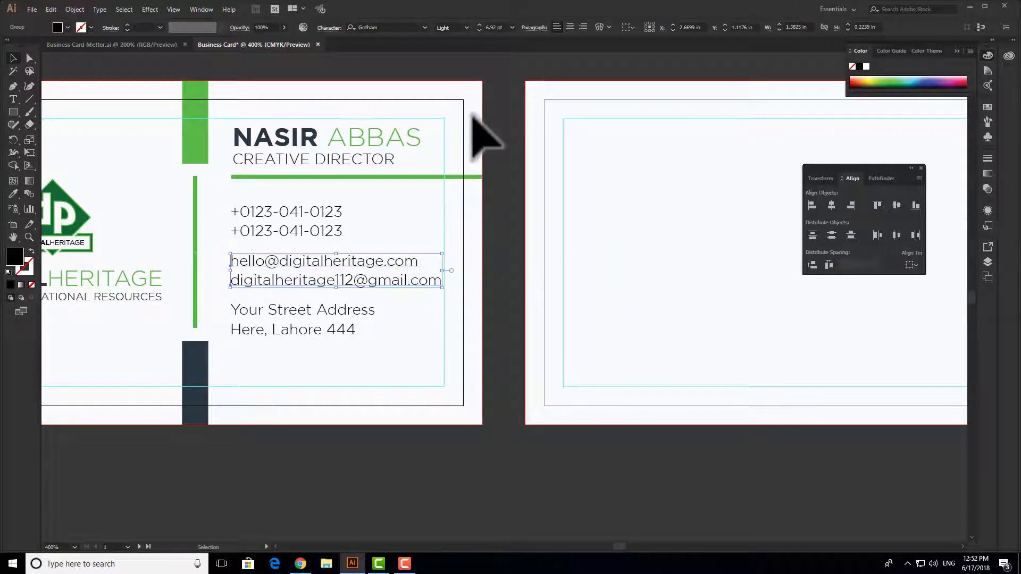
left_click(596, 230)
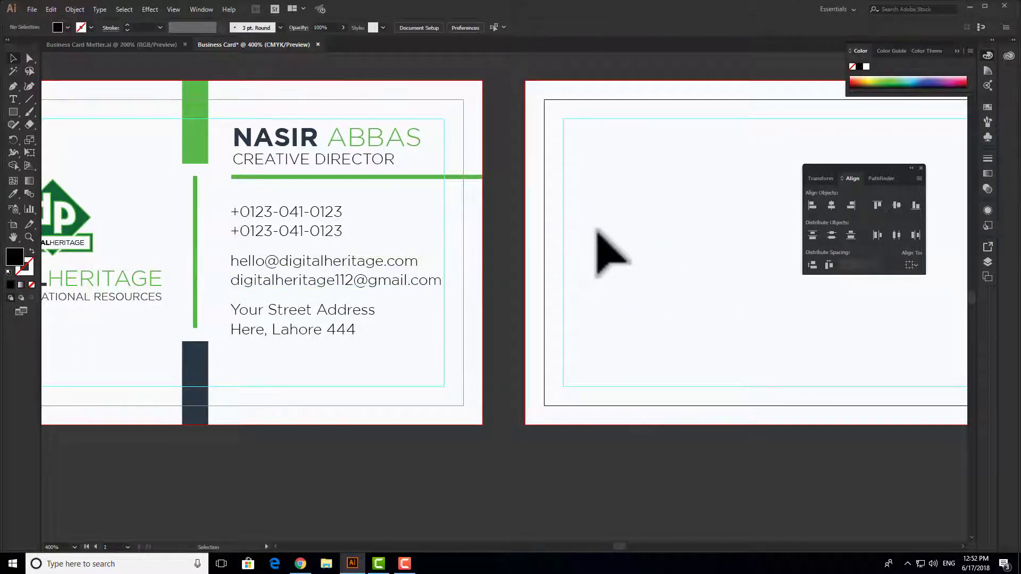
Draw a black 3.75 × 0.42 in bar across the back card's full bottom edge
left_click_drag(485, 278, 586, 296)
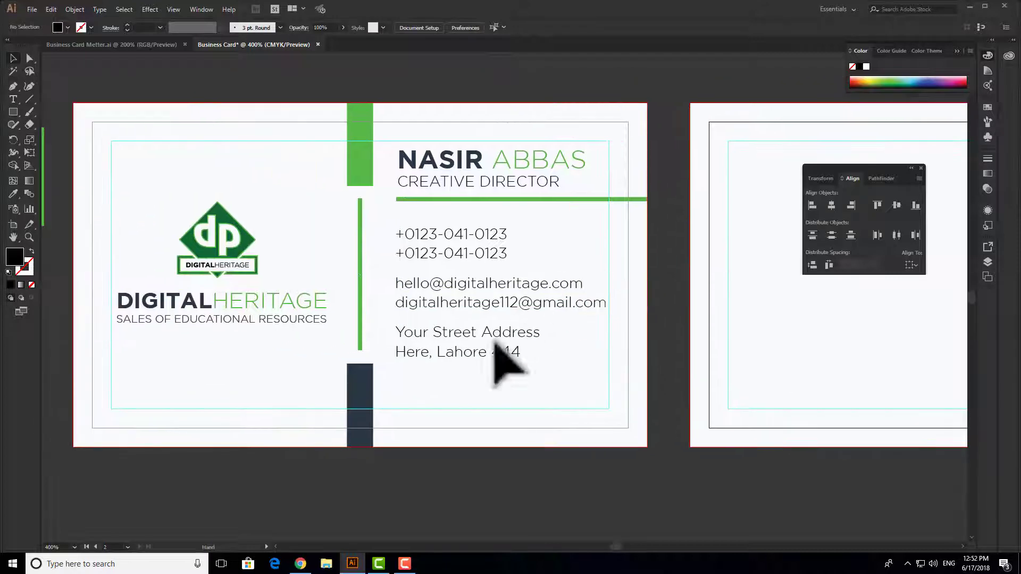
scroll(473, 250, "up", 3)
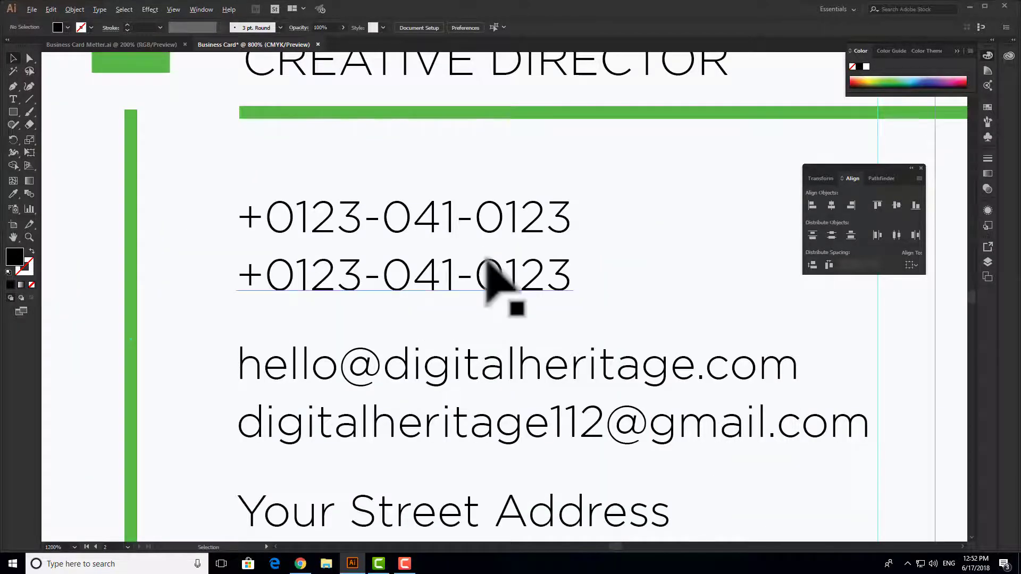
scroll(486, 277, "down", 1)
scroll(490, 285, "down", 1)
left_click_drag(564, 326, 416, 325)
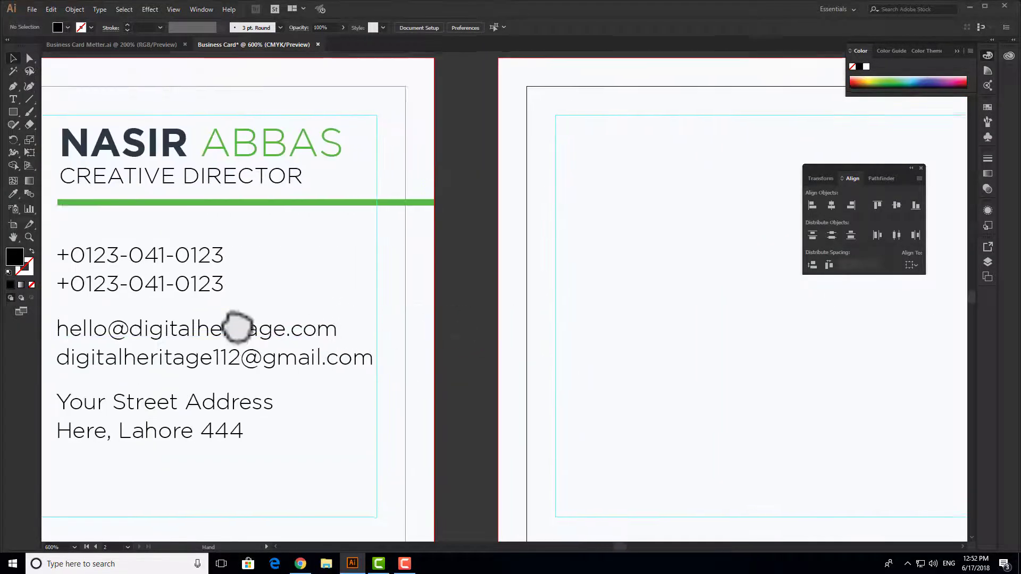
scroll(437, 329, "down", 2)
scroll(663, 330, "down", 1)
mouse_move(663, 330)
left_mouse_down()
mouse_move(679, 333)
mouse_move(441, 291)
left_mouse_up()
left_click_drag(605, 296, 546, 315)
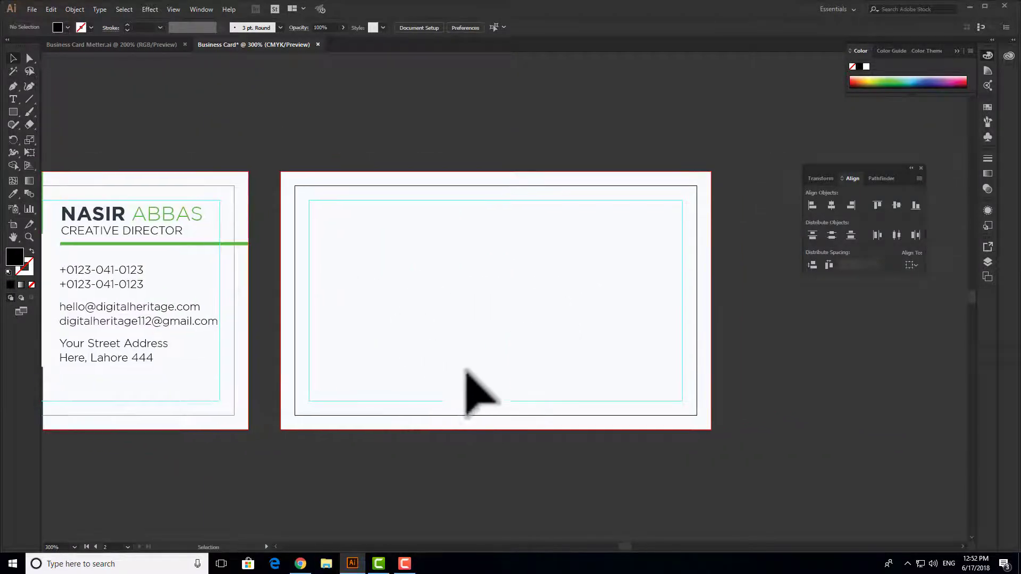
scroll(471, 387, "up", 1)
left_click_drag(479, 392, 478, 303)
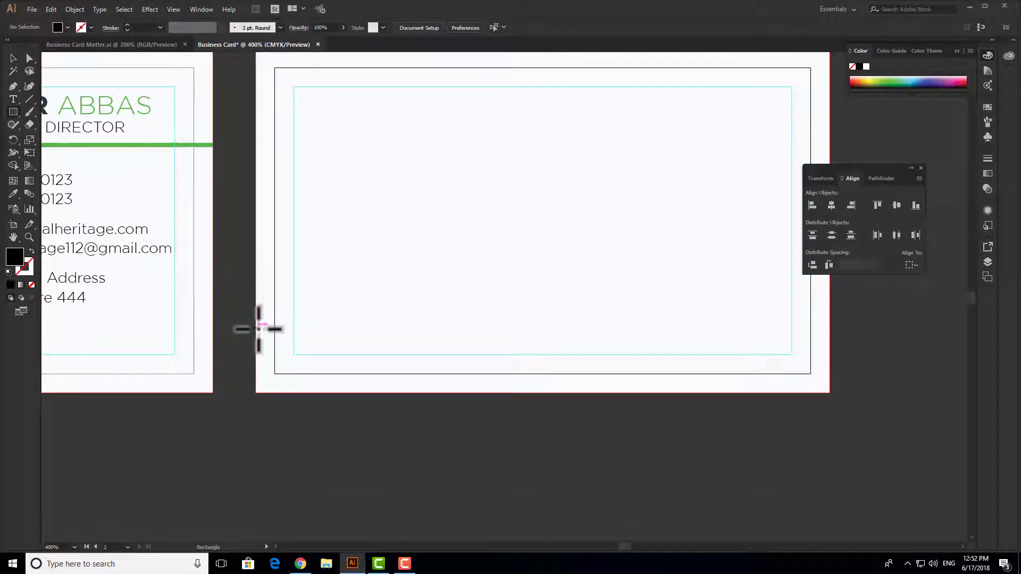
left_click_drag(256, 329, 524, 393)
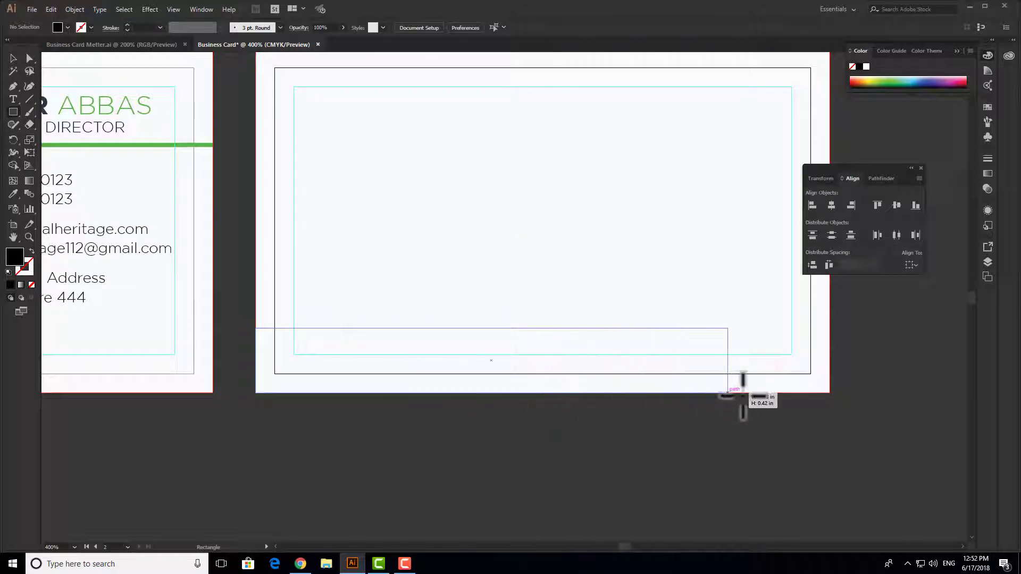
left_click_drag(549, 393, 829, 392)
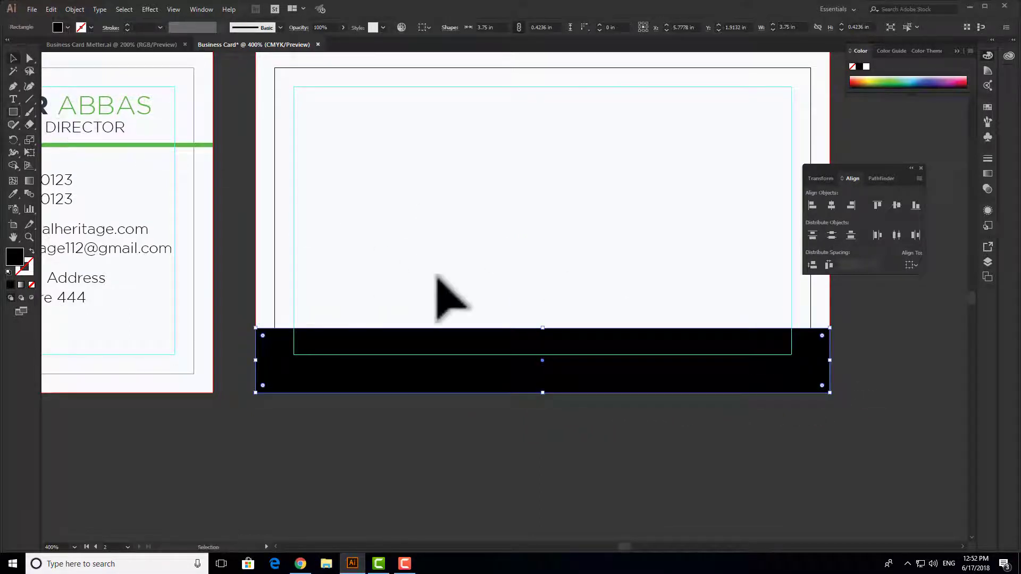
Draw a vertical line through the centre of the black bottom bar
left_click(579, 318)
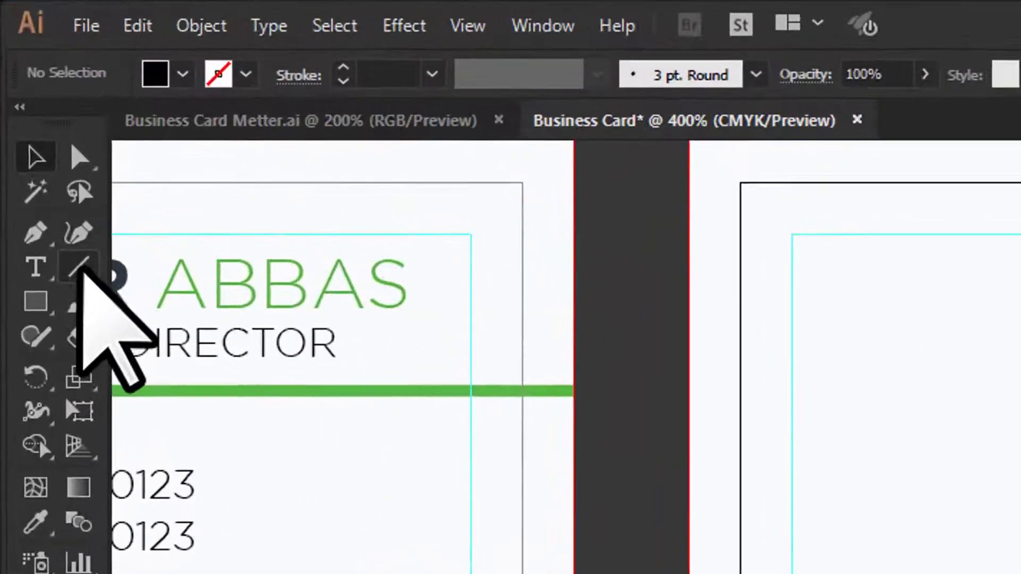
left_click(38, 131)
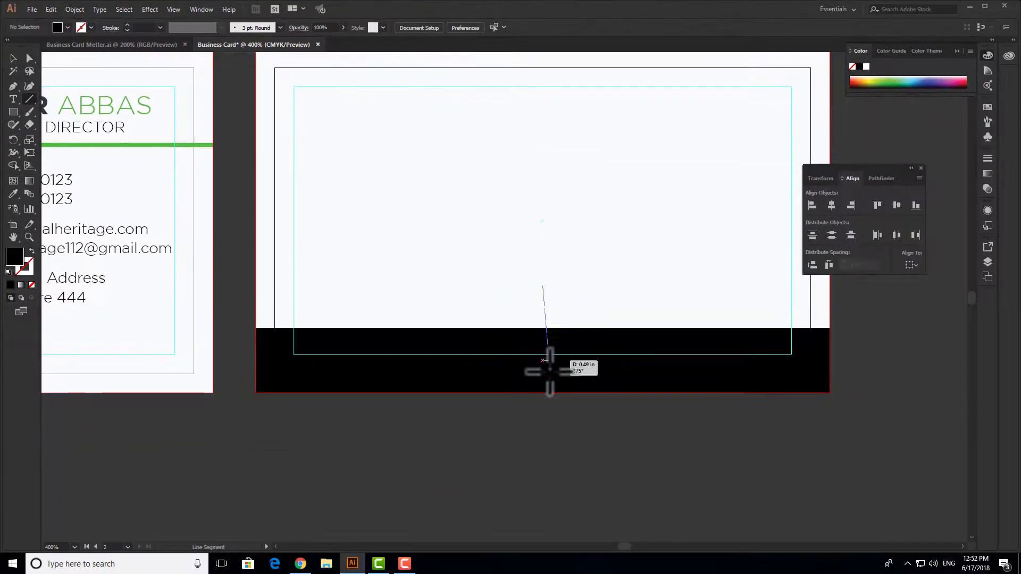
left_click_drag(543, 294, 542, 422)
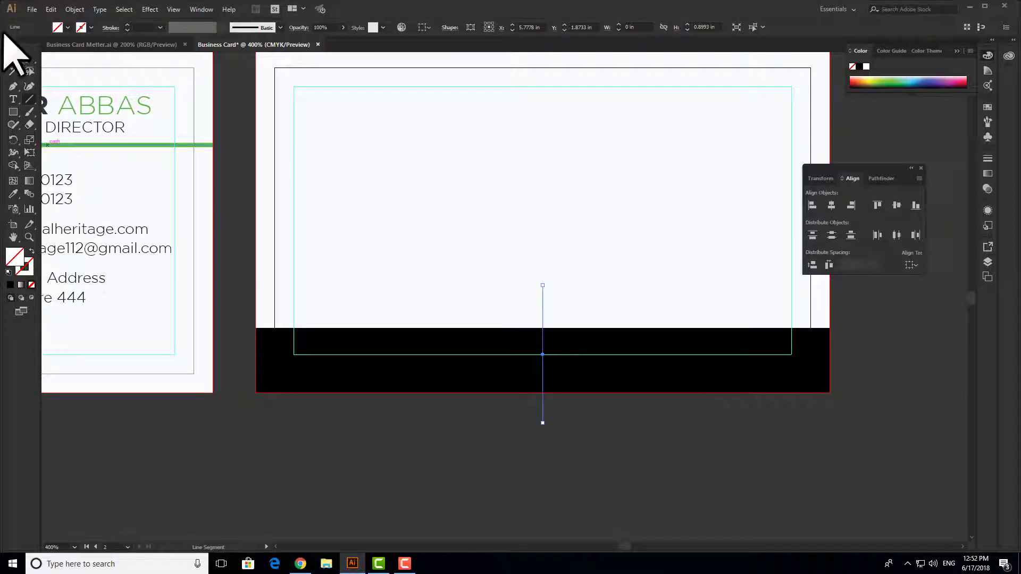
Select the vertical line and the black bar together, closing the Align panel
left_click(12, 57)
left_click_drag(415, 258, 633, 416)
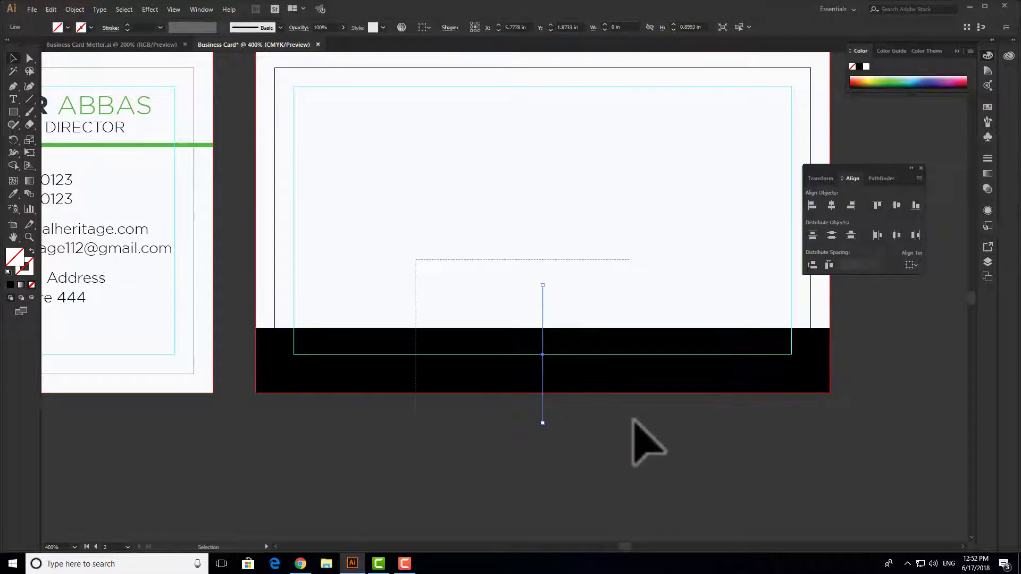
left_click(920, 168)
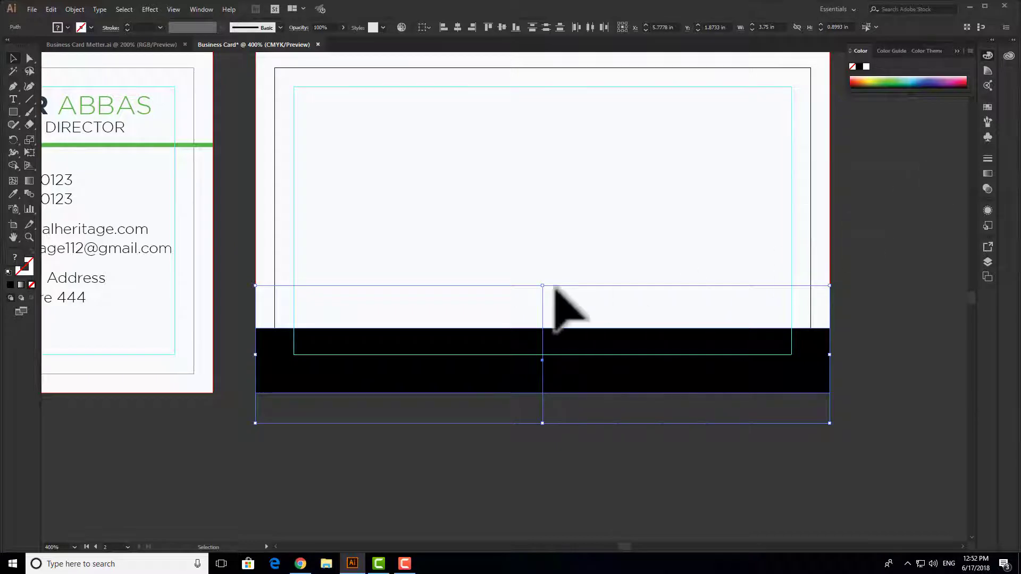
left_click_drag(673, 199, 470, 417)
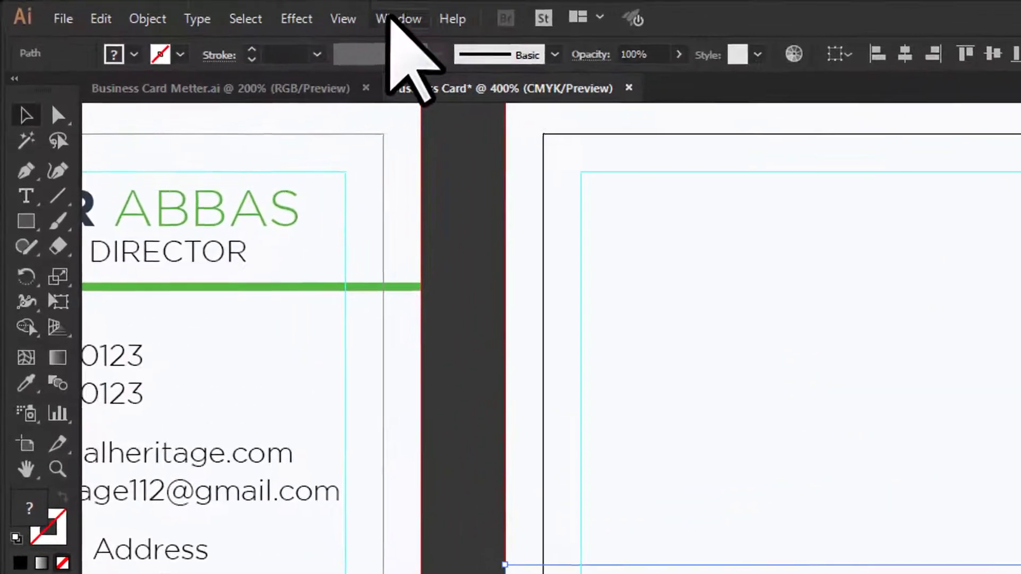
Open the Pathfinder panel and split the black bar with its centre line
left_click(201, 9)
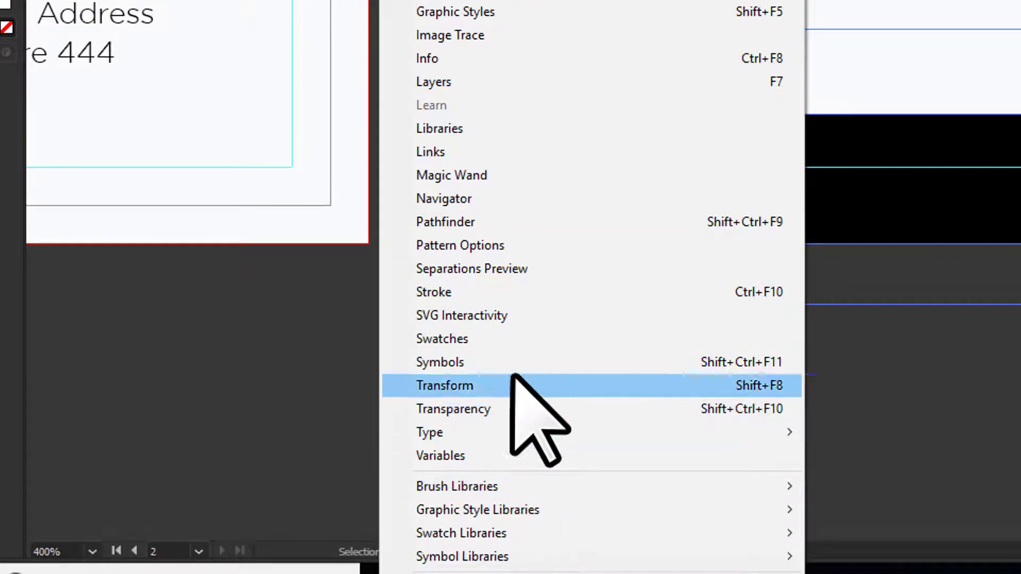
left_click(500, 221)
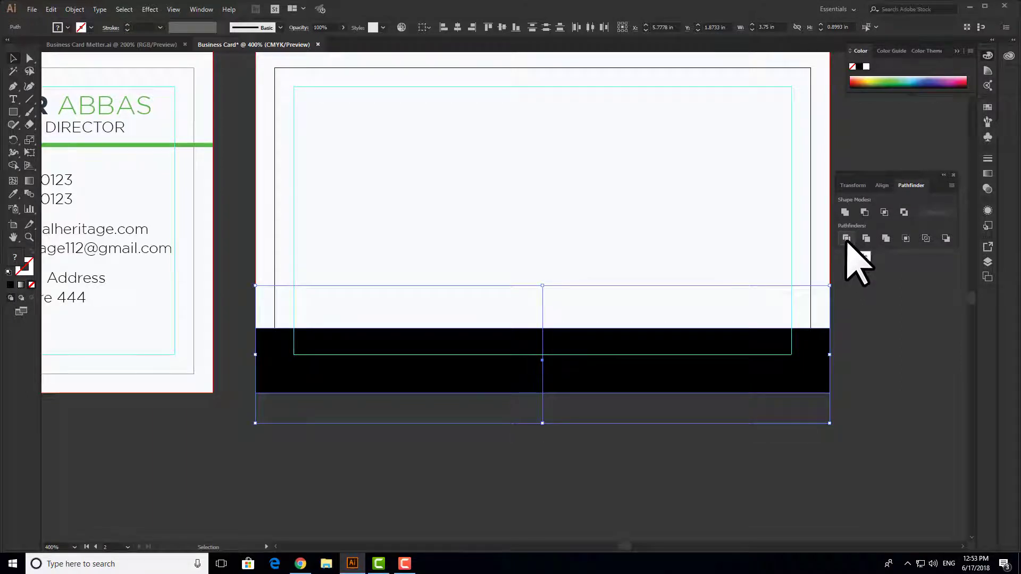
left_click(635, 268)
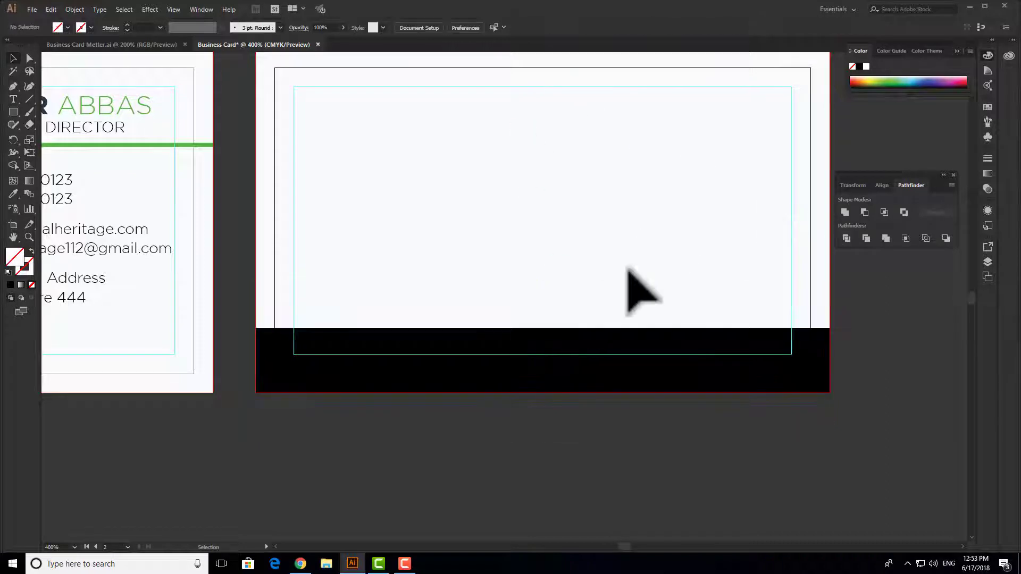
mouse_move(659, 220)
left_mouse_down()
mouse_move(484, 449)
mouse_move(502, 404)
left_mouse_up()
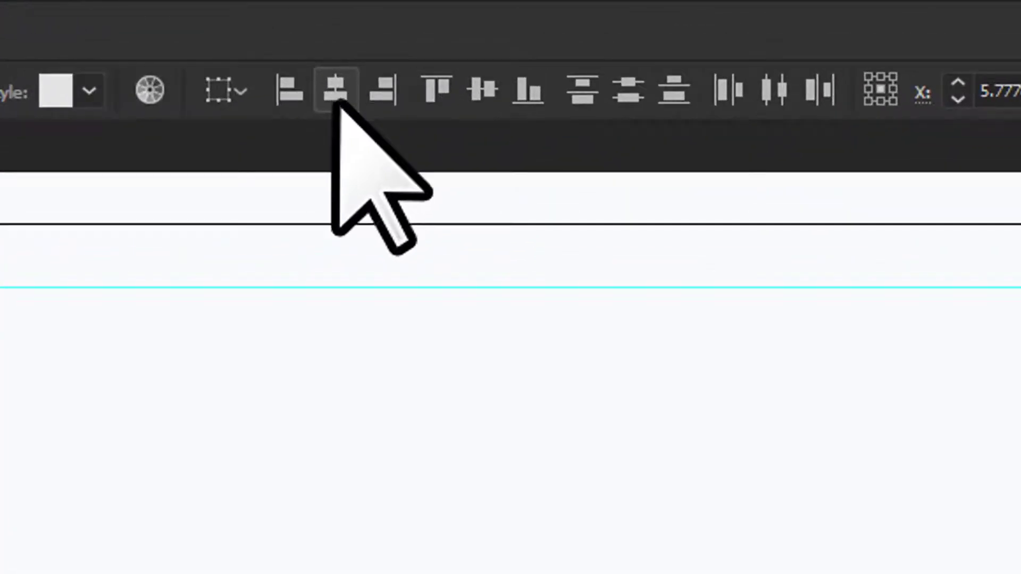
left_click(362, 82)
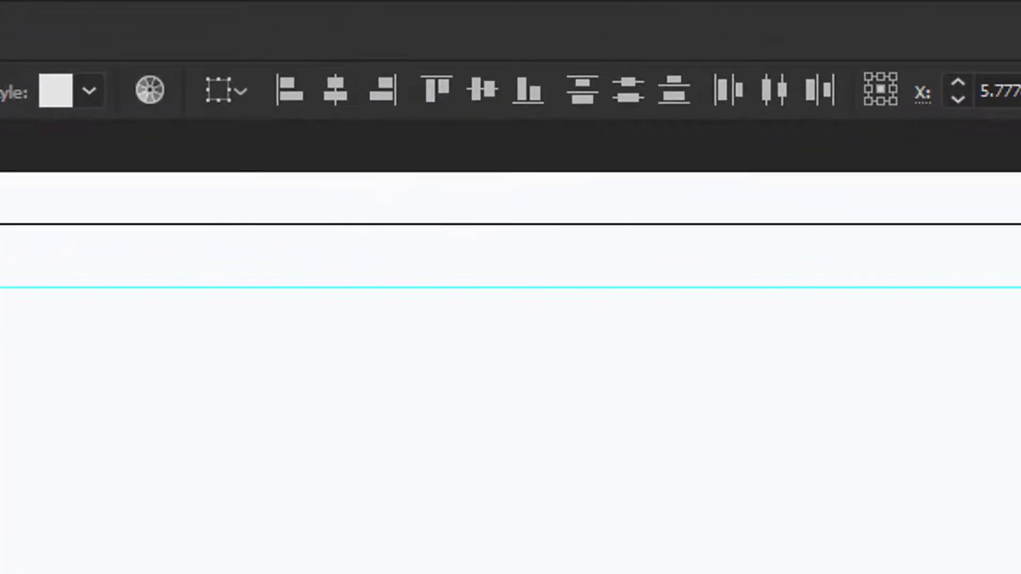
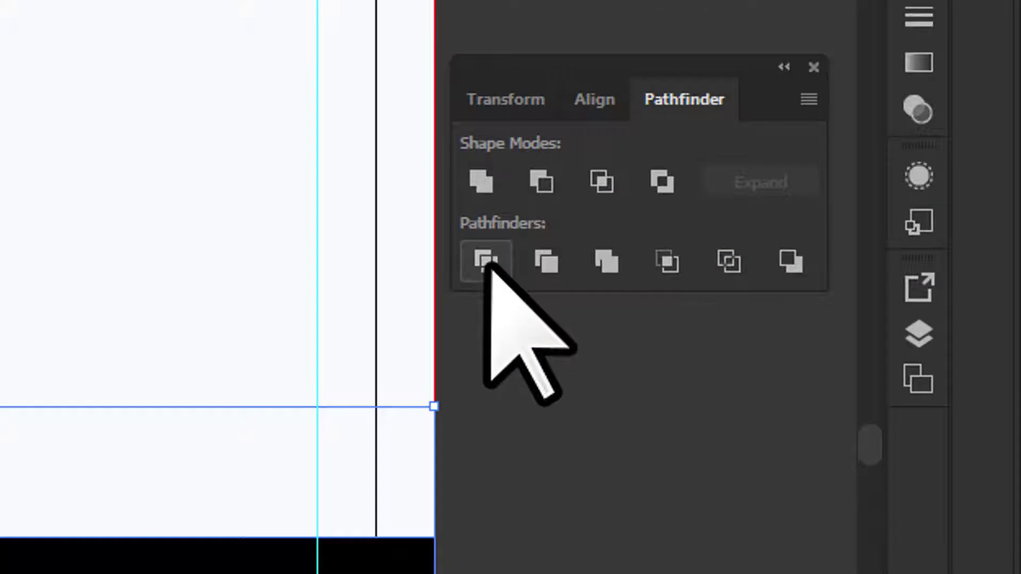
Divide the black bar with Pathfinder and ungroup it into separate left and right halves
left_click(485, 261)
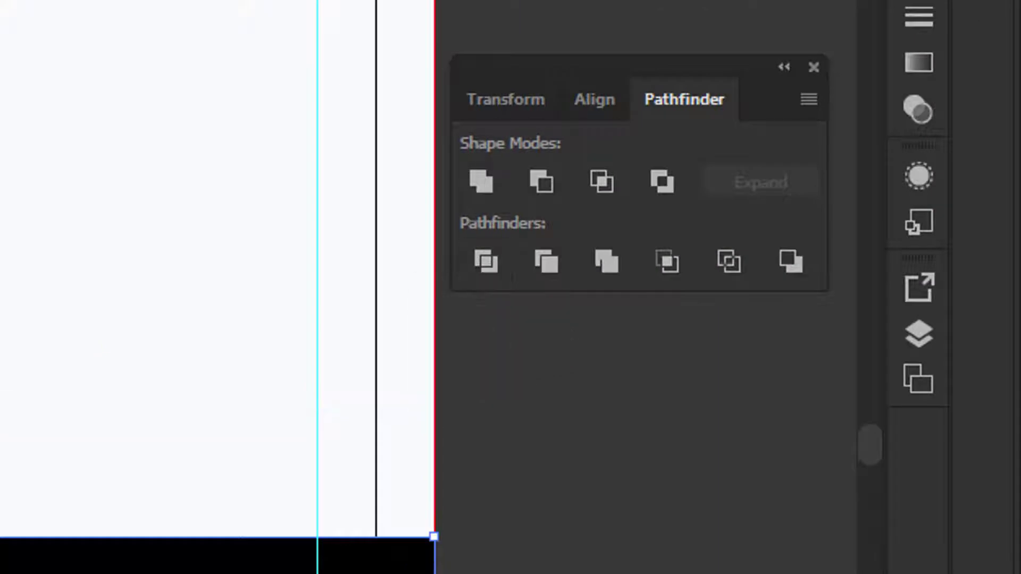
right_click(533, 291)
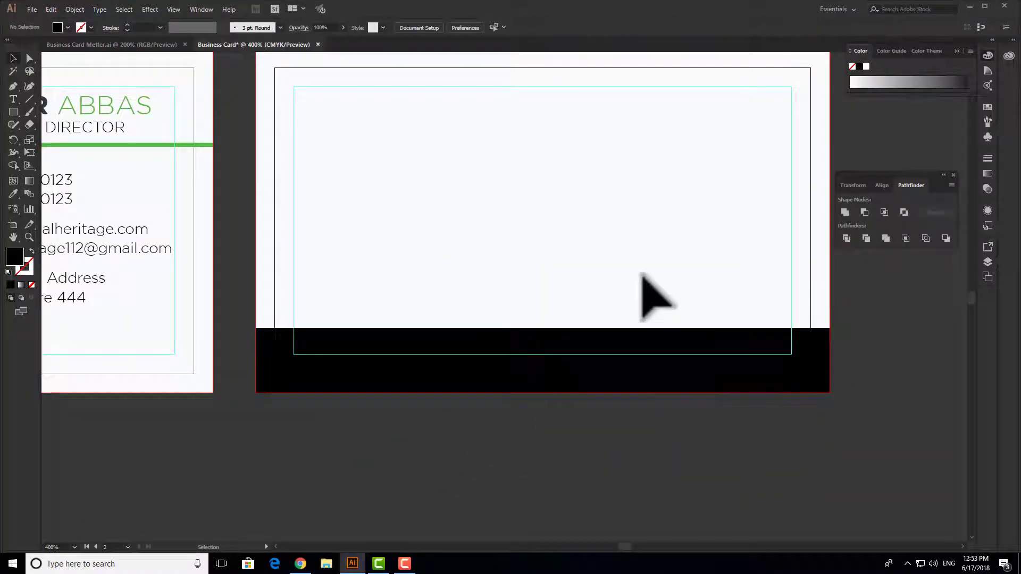
left_click(432, 379)
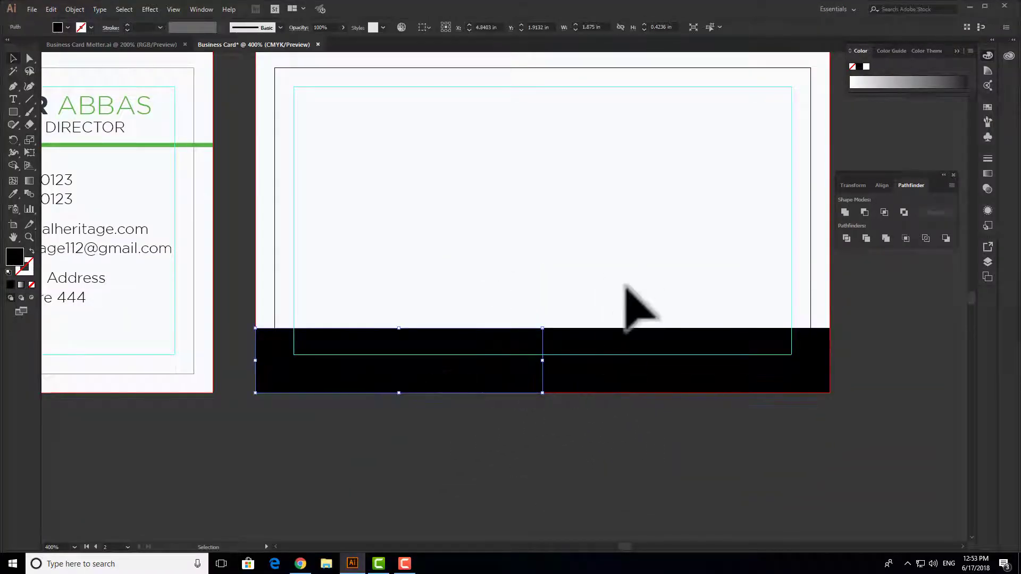
left_click(602, 377)
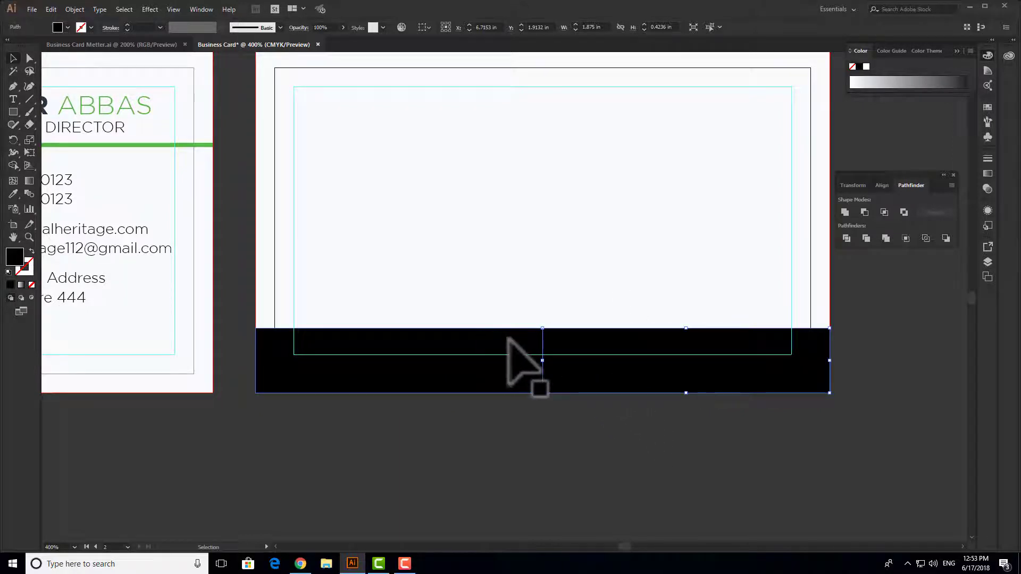
Zoom out, test-move the two bar halves apart, then undo the move
key("ctrl+minus")
left_click_drag(444, 285, 621, 292)
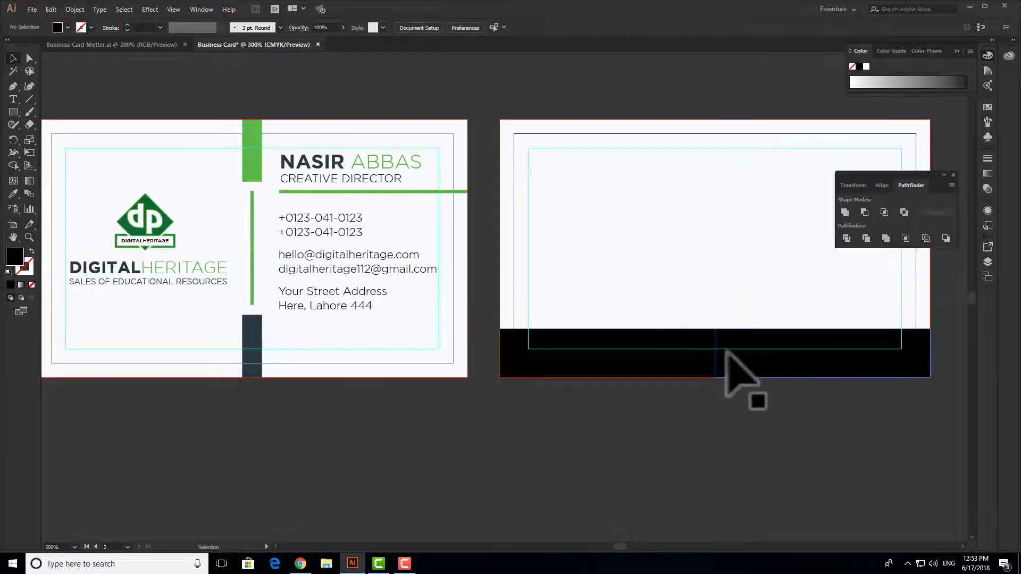
left_click_drag(741, 345, 794, 390)
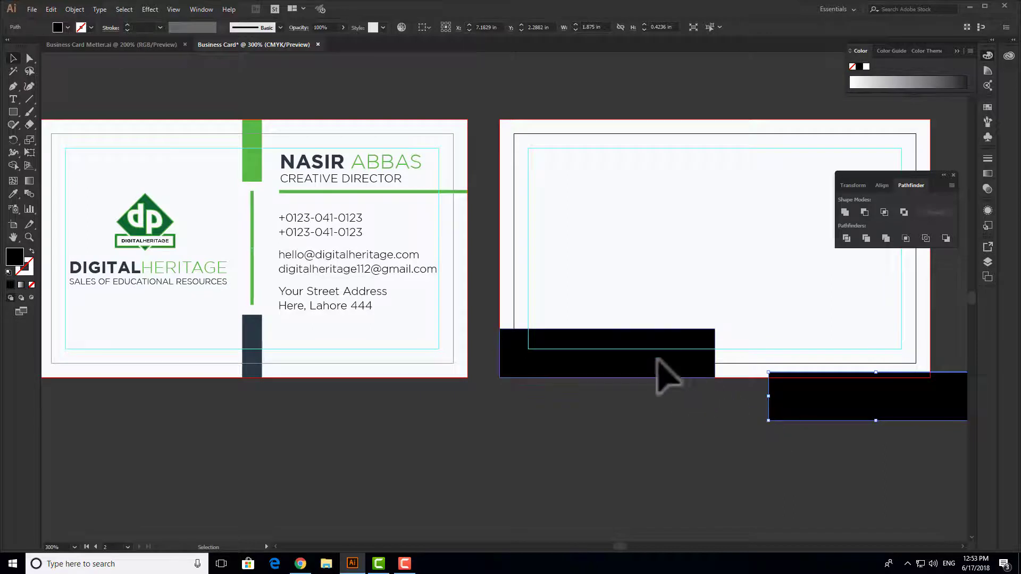
left_click_drag(656, 359, 633, 404)
key("ctrl+z")
key("ctrl+z")
left_click(691, 322)
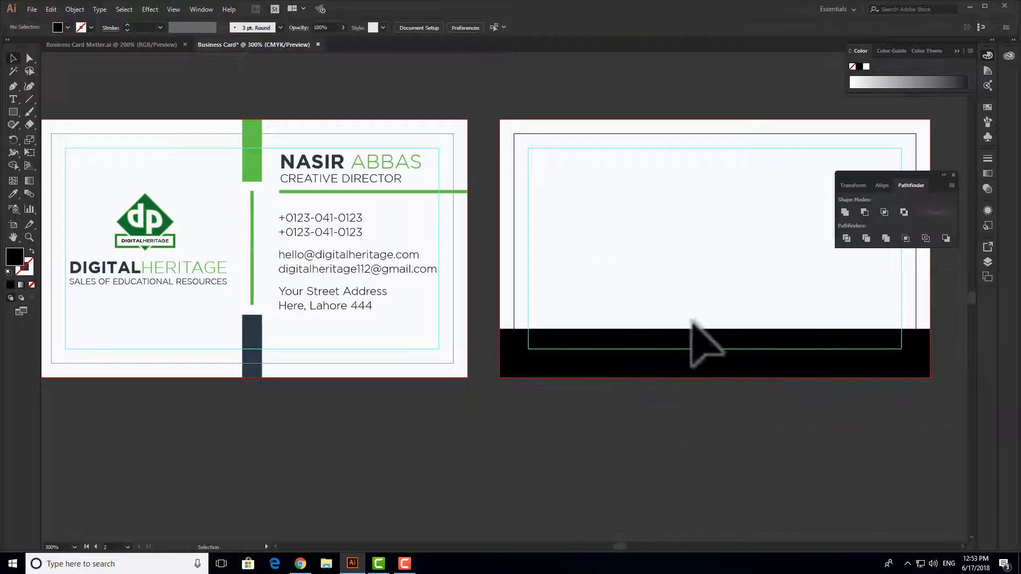
Colour the left bar half green by eyedropper-sampling the front card's green bar
left_click(628, 351)
left_click_drag(530, 393, 575, 402)
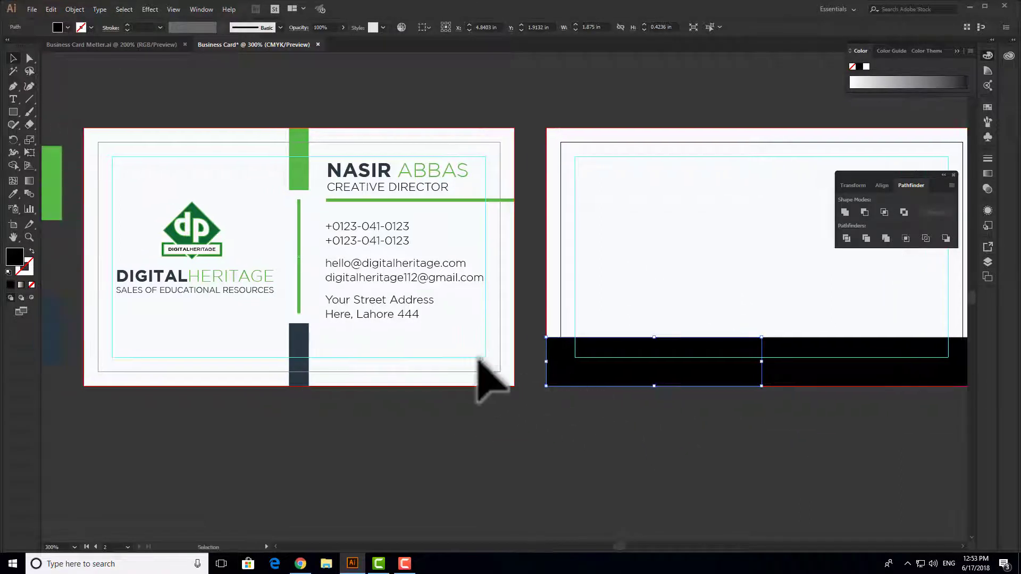
key("i")
left_click(301, 154)
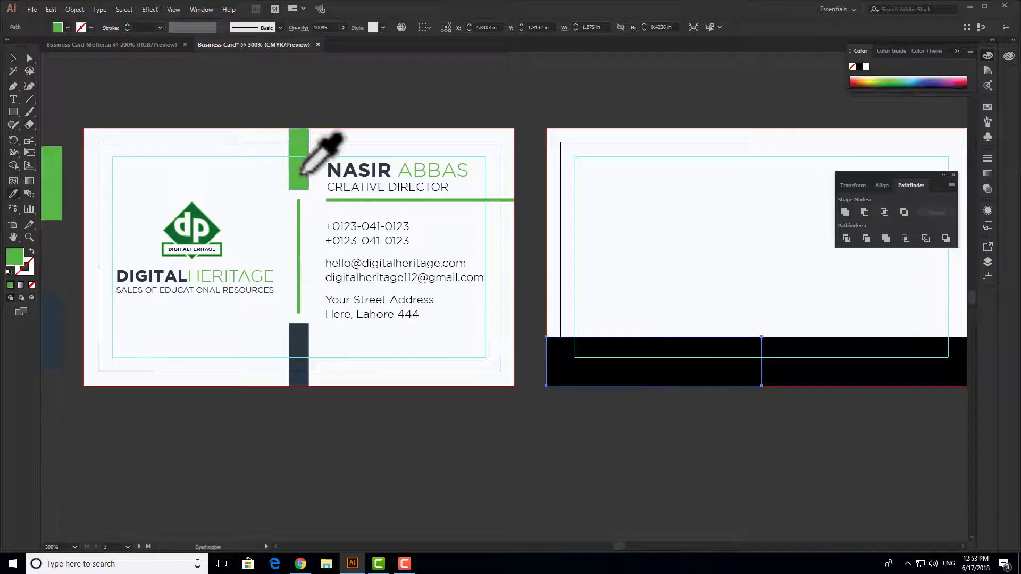
scroll(399, 274, "right", 5)
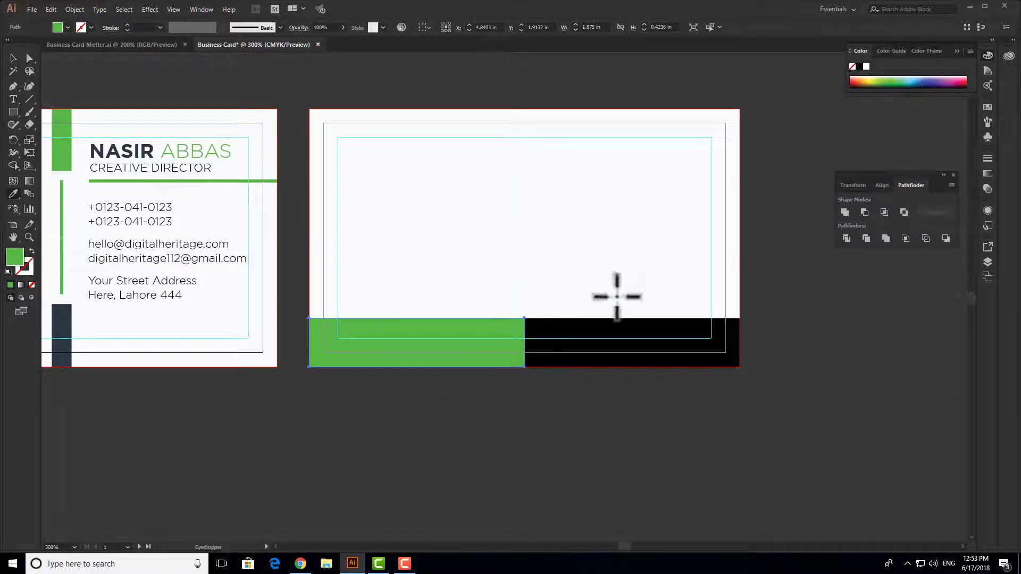
Colour the right bar half navy by sampling the front card's navy bar
key("v")
left_click(635, 341)
scroll(617, 337, "up", 3)
scroll(617, 337, "left", 5)
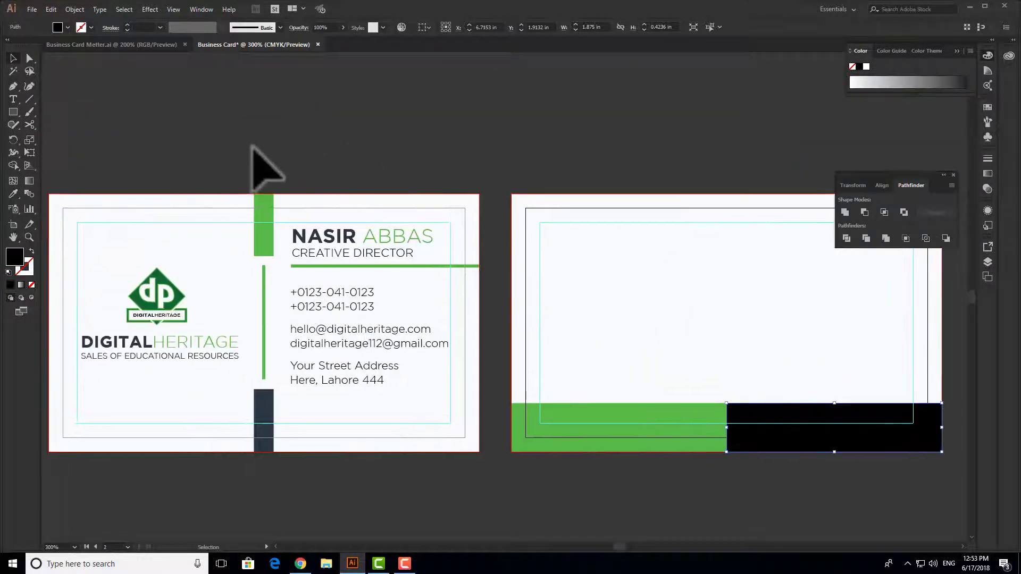
left_click(261, 412)
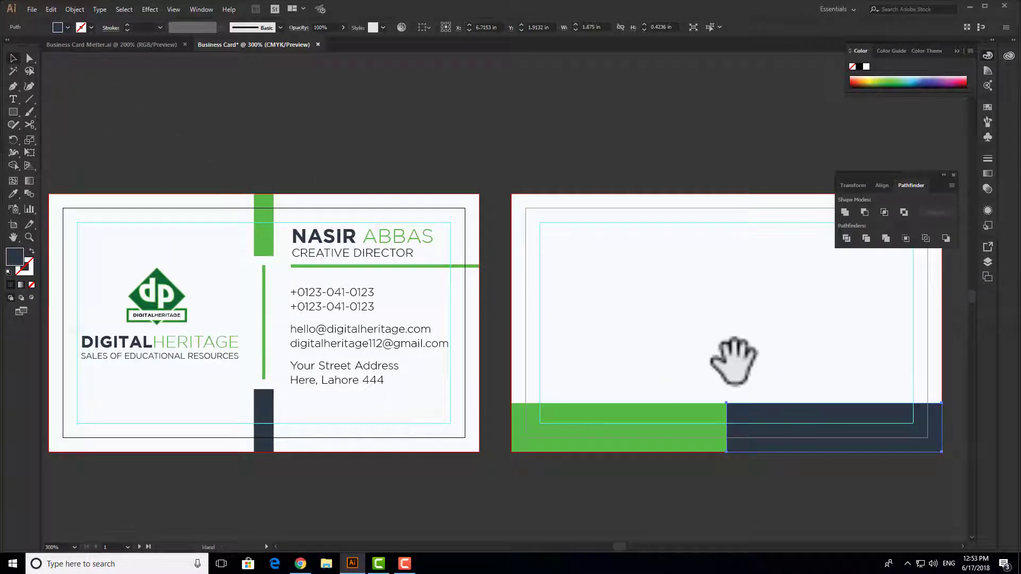
mouse_move(728, 360)
left_mouse_down()
mouse_move(571, 314)
mouse_move(657, 342)
left_mouse_up()
scroll(585, 314, "up", 1)
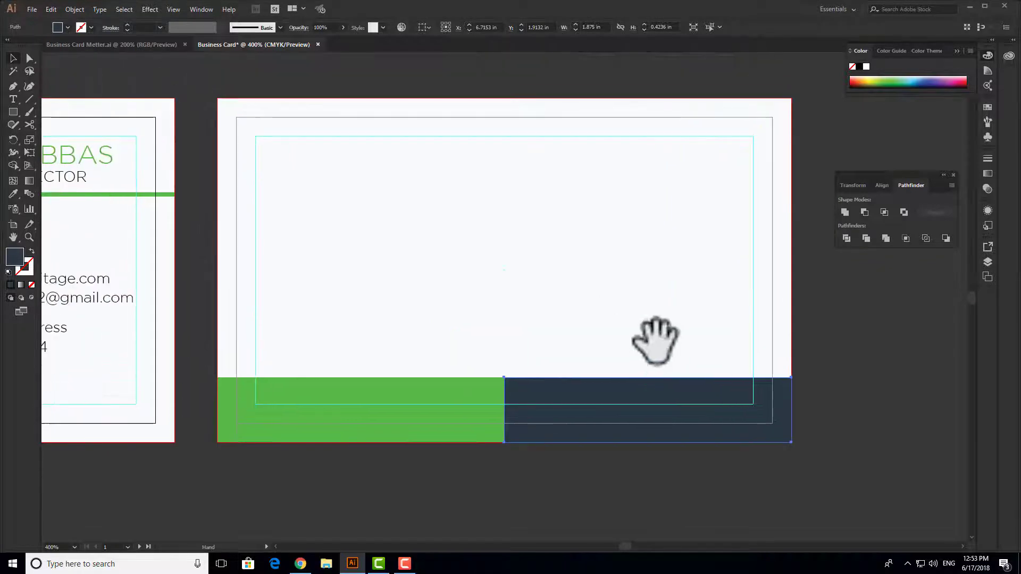
left_click(479, 420, "shift")
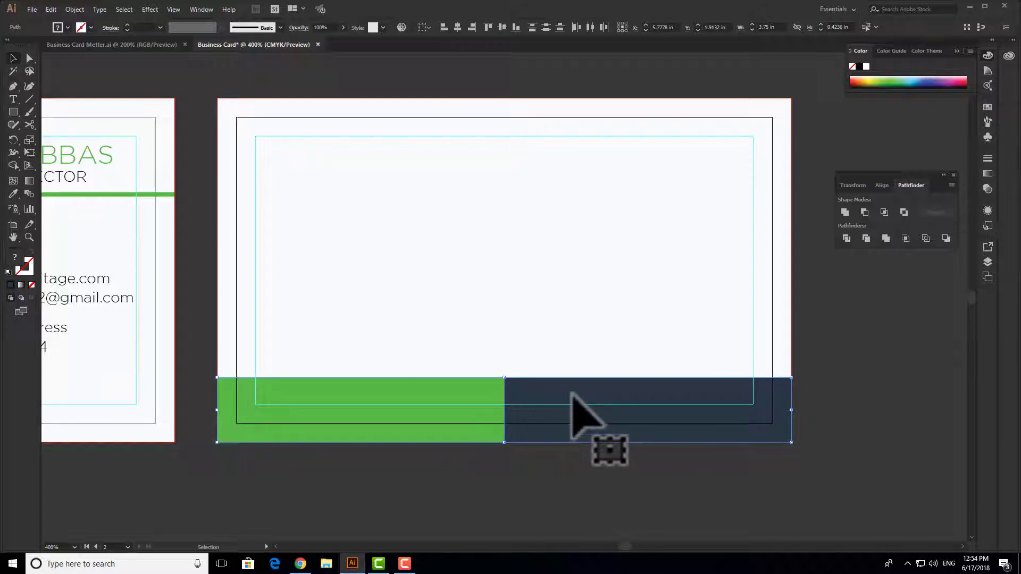
left_click_drag(565, 393, 550, 123)
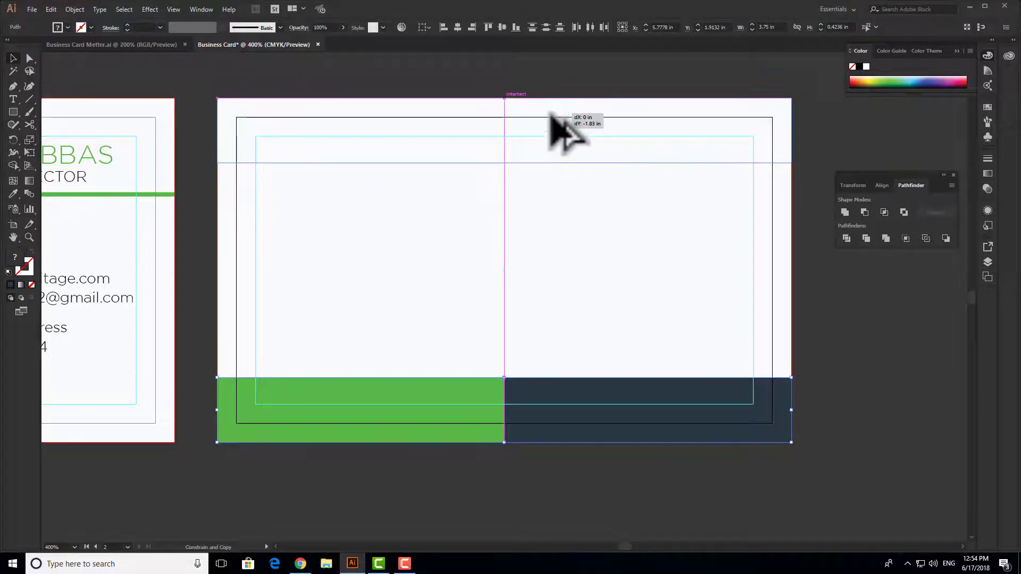
left_click_drag(550, 123, 553, 128)
key("ctrl+z")
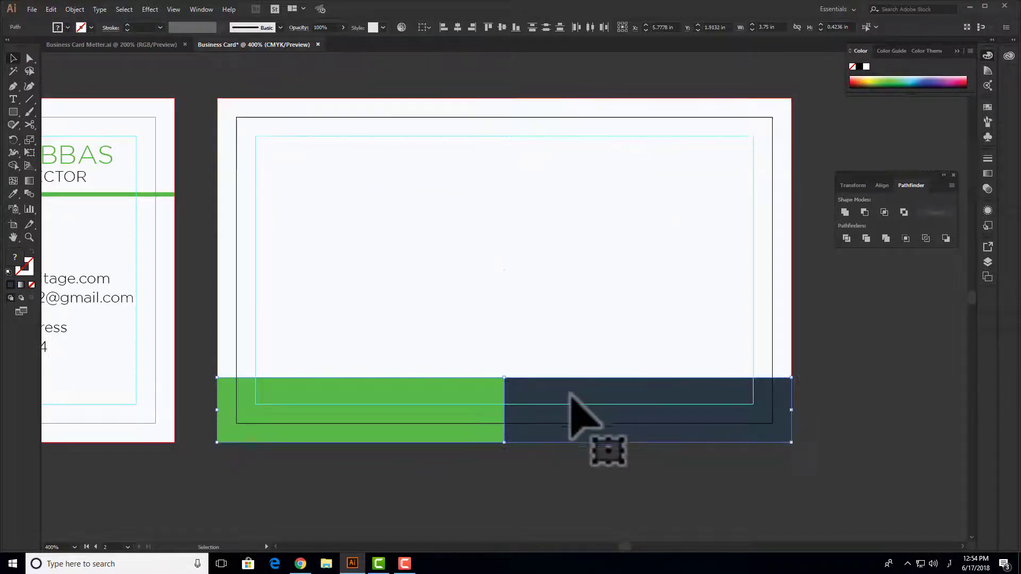
mouse_move(569, 417)
left_mouse_down()
mouse_move(571, 183)
mouse_move(560, 137)
left_mouse_up()
left_click(618, 291)
left_click_drag(617, 292, 721, 353)
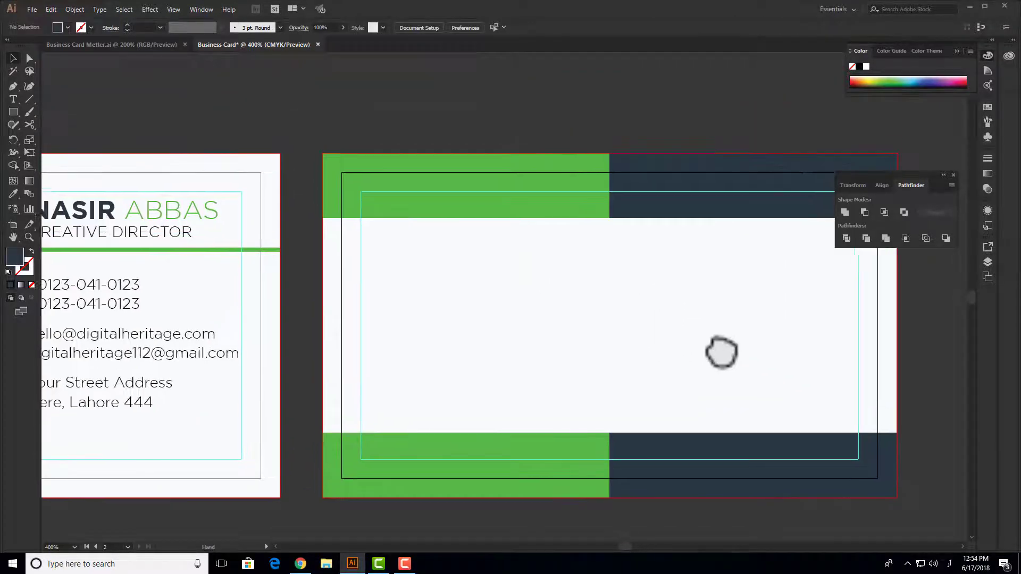
left_click_drag(602, 308, 574, 293)
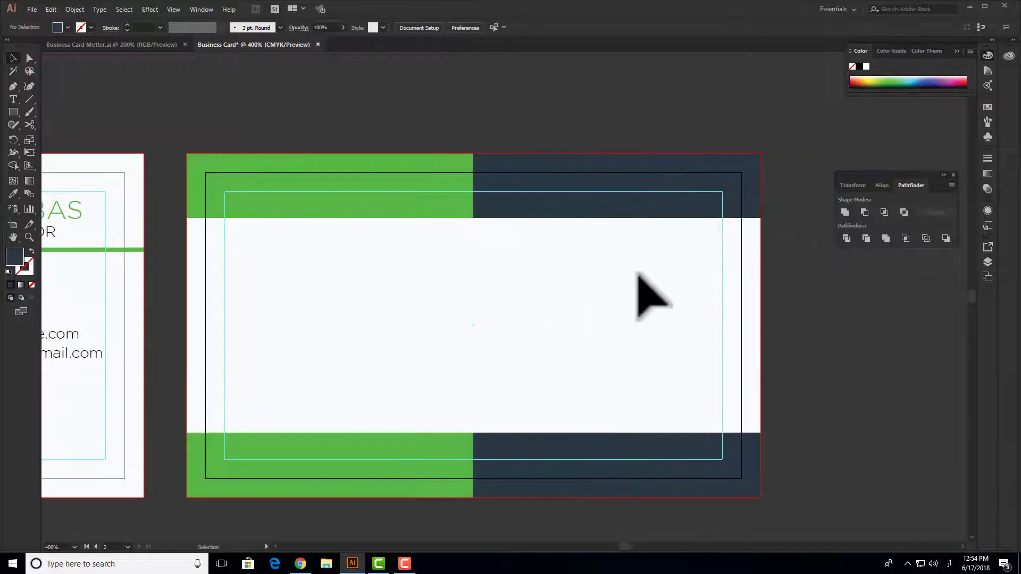
key("ctrl+z")
key("ctrl+z")
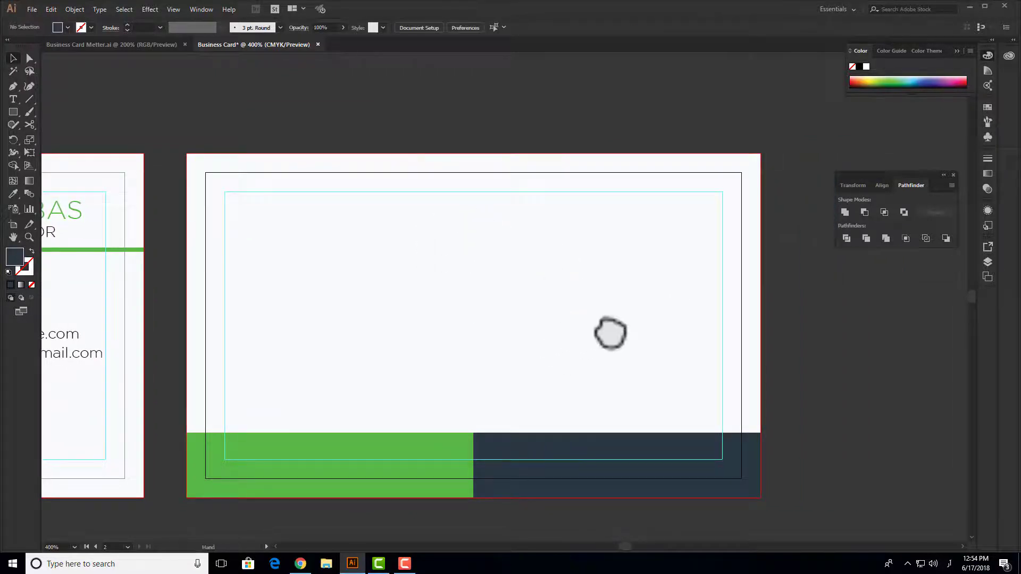
left_click_drag(611, 333, 665, 329)
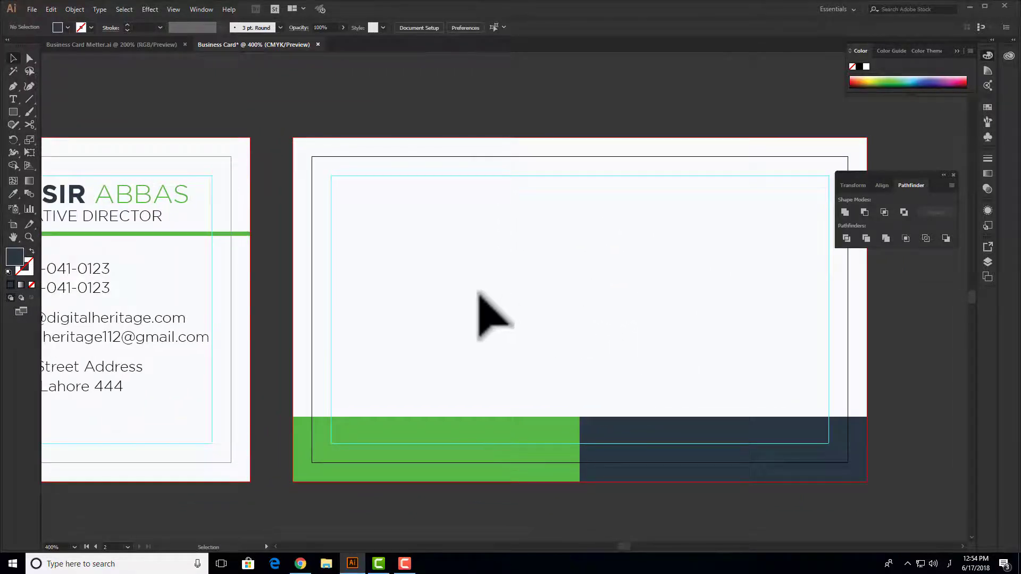
mouse_move(494, 319)
left_mouse_down()
mouse_move(585, 333)
mouse_move(545, 323)
mouse_move(588, 278)
left_mouse_up()
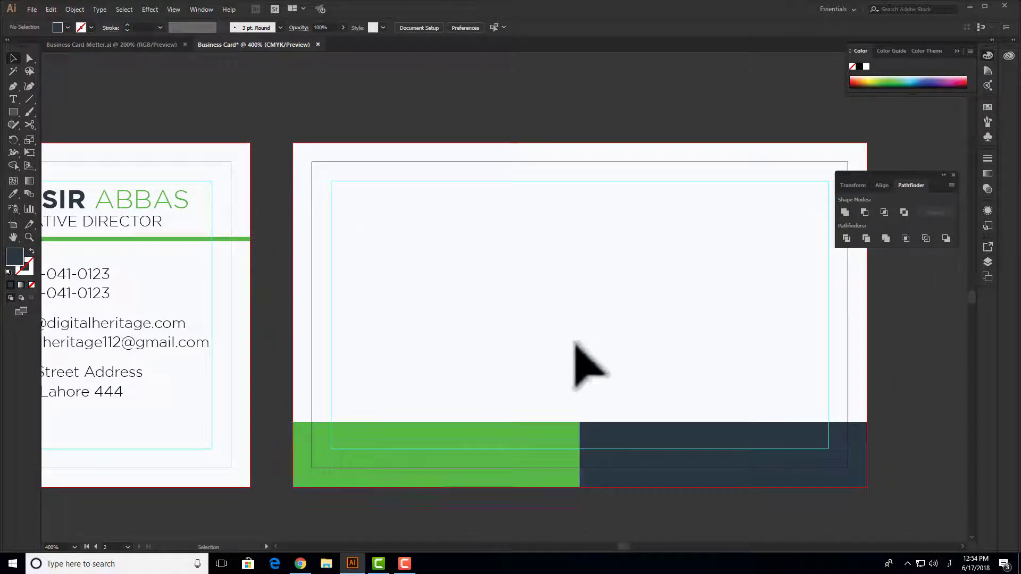
mouse_move(518, 306)
left_mouse_down()
mouse_move(684, 296)
mouse_move(720, 239)
mouse_move(656, 239)
left_mouse_up()
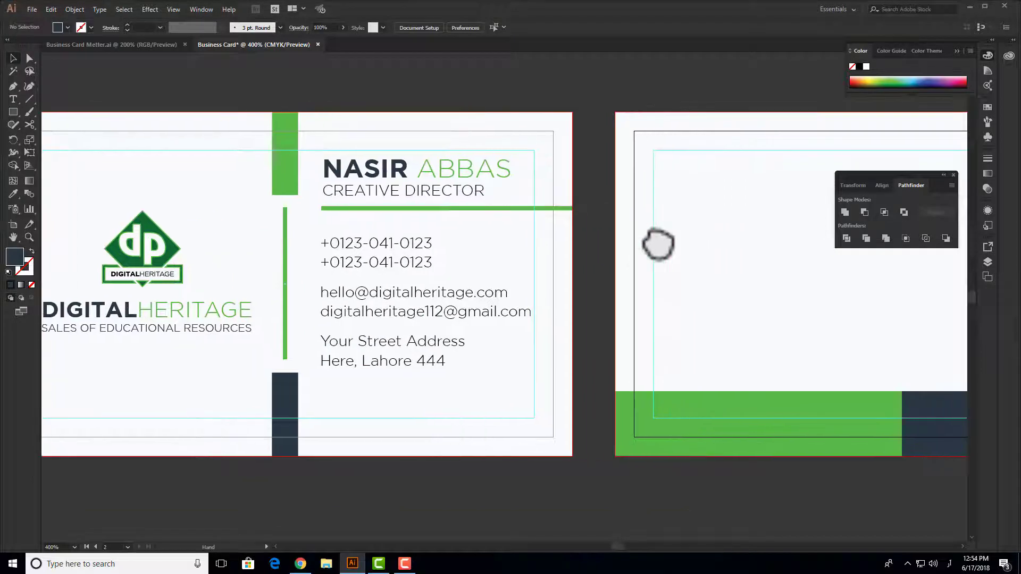
left_click_drag(578, 238, 387, 222)
left_click_drag(496, 264, 403, 268)
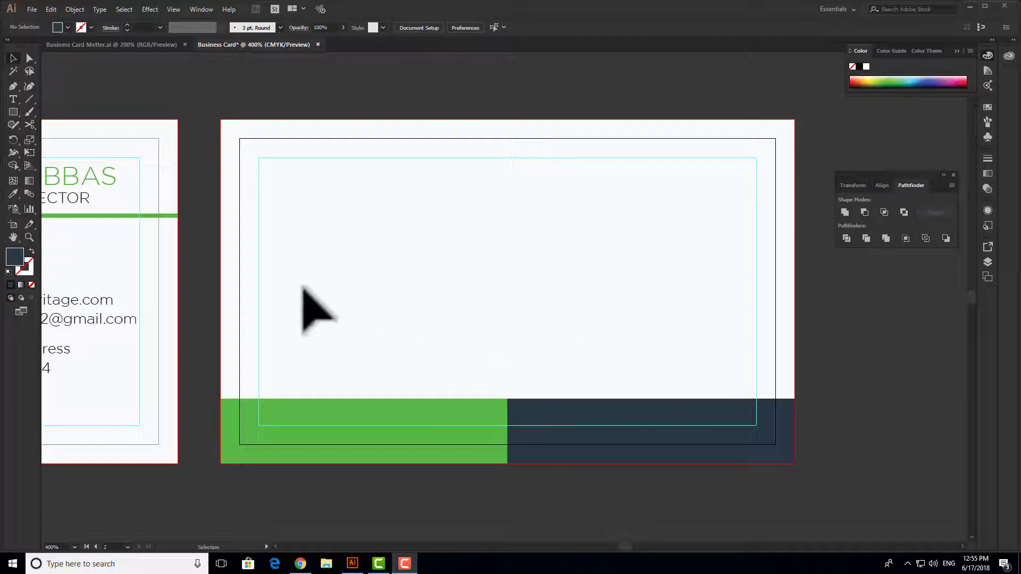
mouse_move(398, 296)
left_mouse_down()
mouse_move(616, 314)
mouse_move(745, 356)
mouse_move(427, 334)
left_mouse_up()
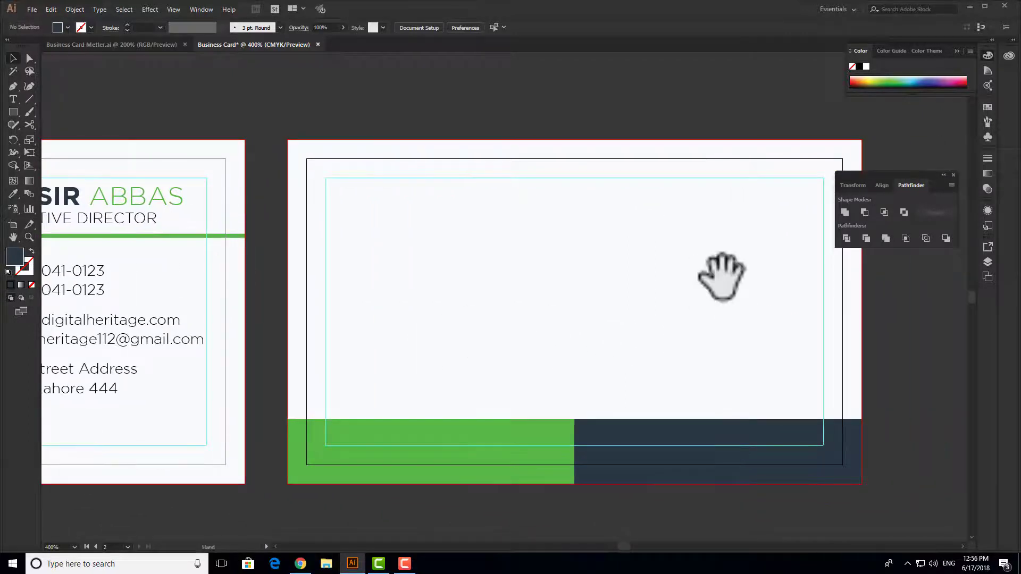
left_click_drag(716, 270, 627, 286)
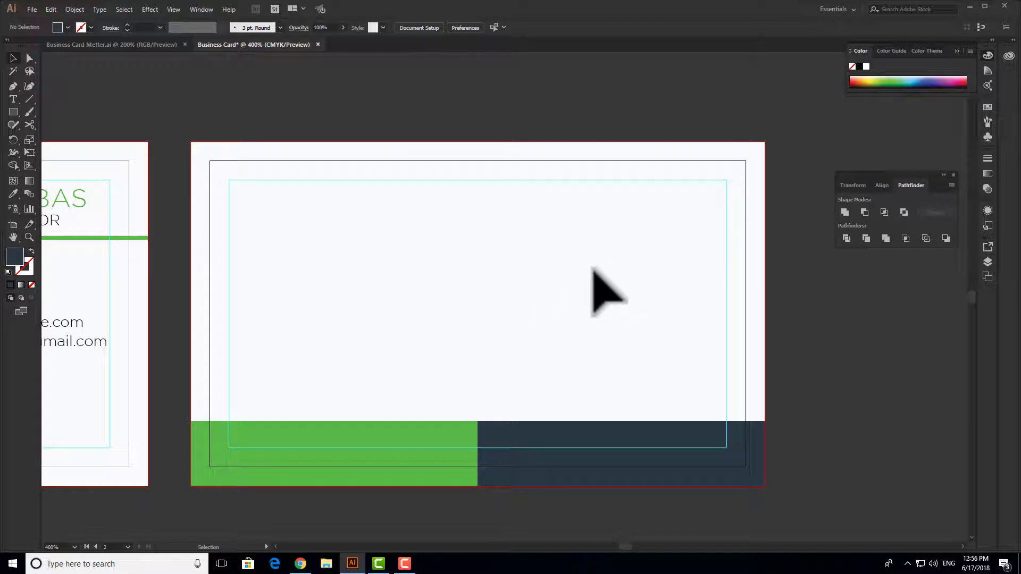
left_click_drag(592, 268, 433, 456)
left_click(525, 346)
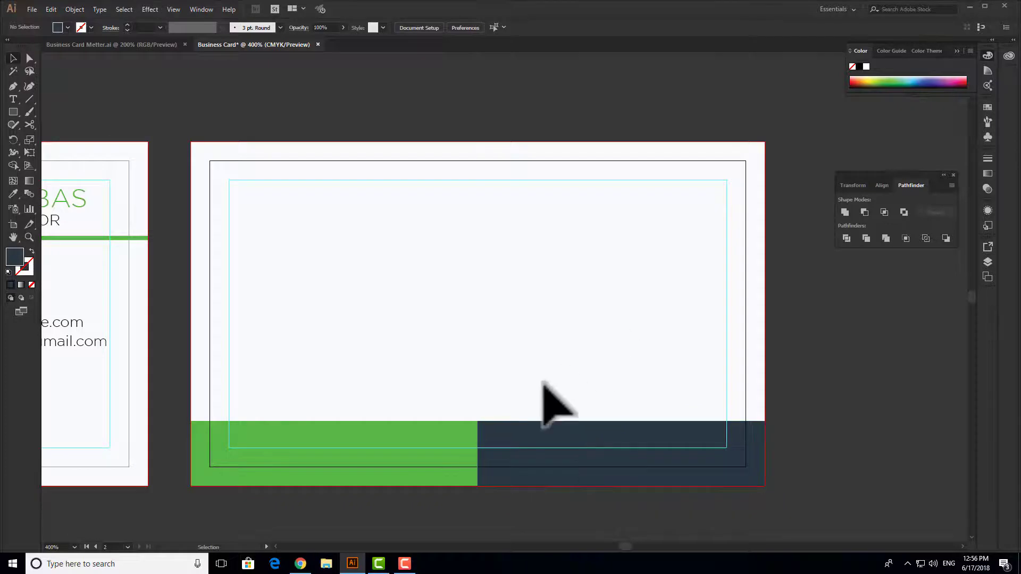
left_click_drag(547, 398, 472, 467)
left_click(531, 423, "shift")
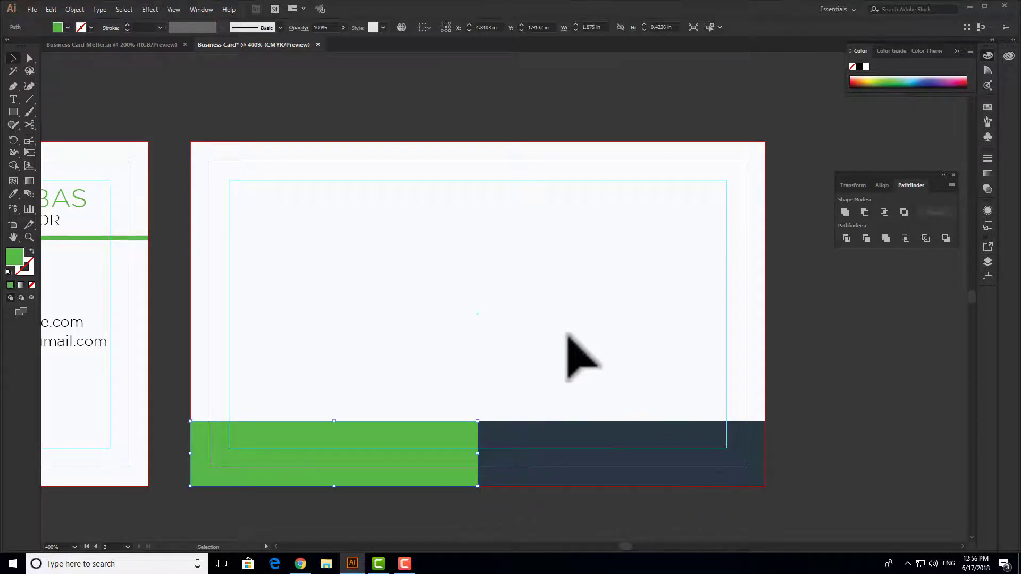
left_click(499, 467, "shift")
left_click_drag(501, 467, 505, 185)
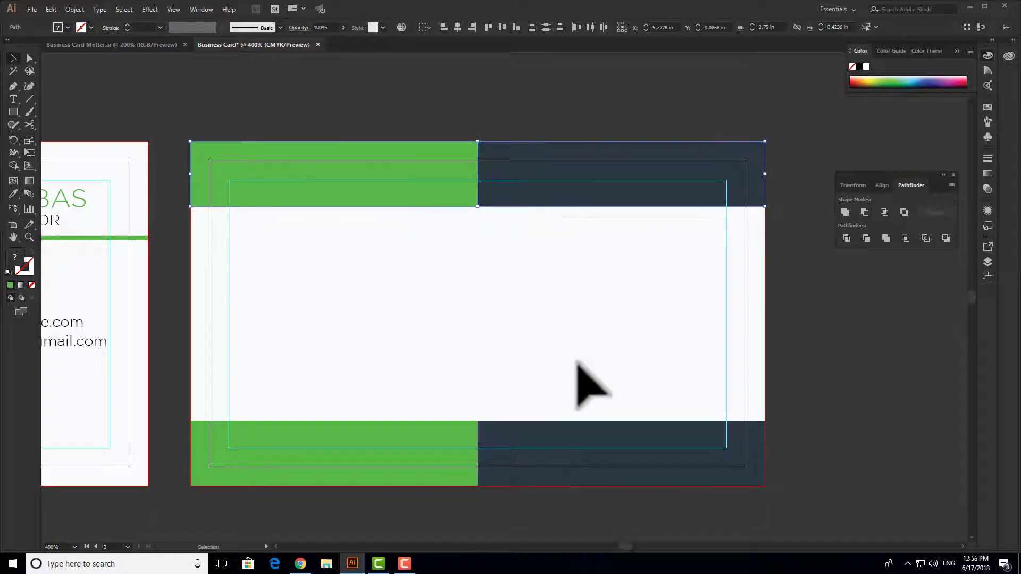
left_click(578, 363)
mouse_move(478, 372)
left_mouse_down()
mouse_move(668, 383)
mouse_move(420, 308)
mouse_move(556, 239)
left_mouse_up()
key("ctrl+z")
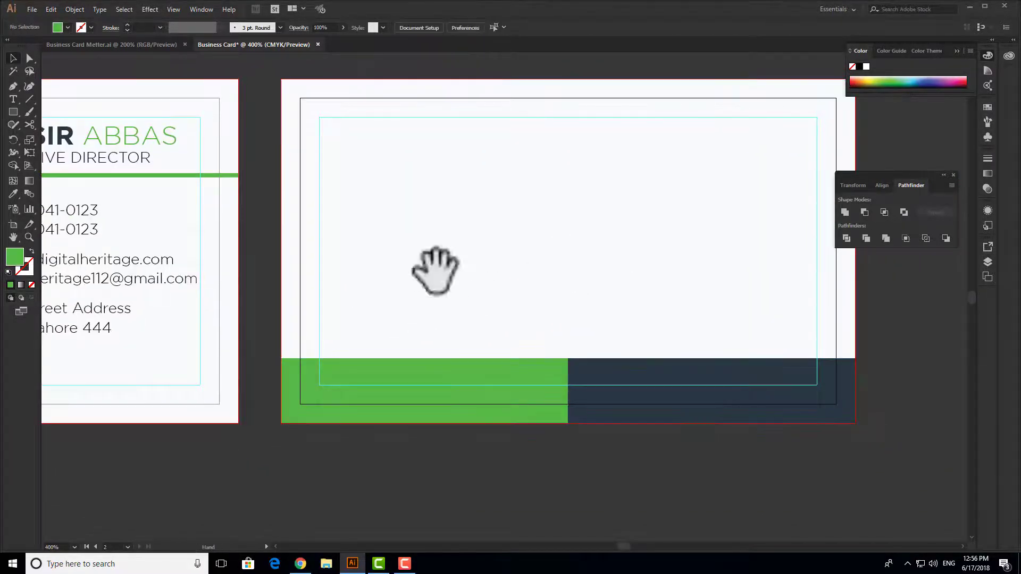
mouse_move(432, 269)
left_mouse_down()
mouse_move(449, 284)
mouse_move(428, 291)
left_mouse_up()
Alt-drag a copy of the DIGITAL HERITAGE logo and tagline onto the back card's centre
left_click_drag(262, 213, 154, 365)
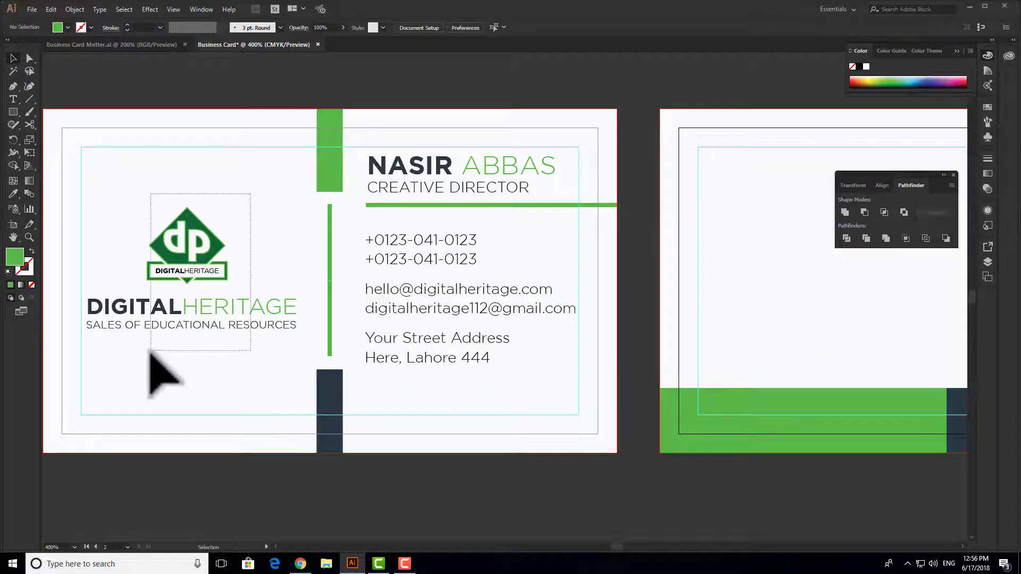
left_click_drag(388, 360, 211, 372)
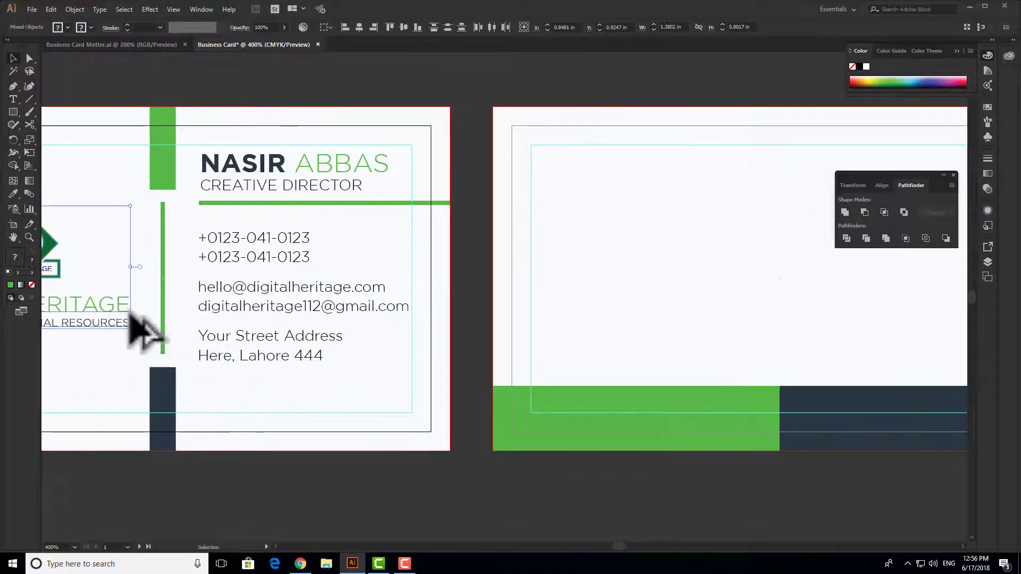
mouse_move(133, 318)
left_mouse_down()
mouse_move(793, 298)
mouse_move(802, 314)
left_mouse_up()
left_click_drag(820, 364, 429, 413)
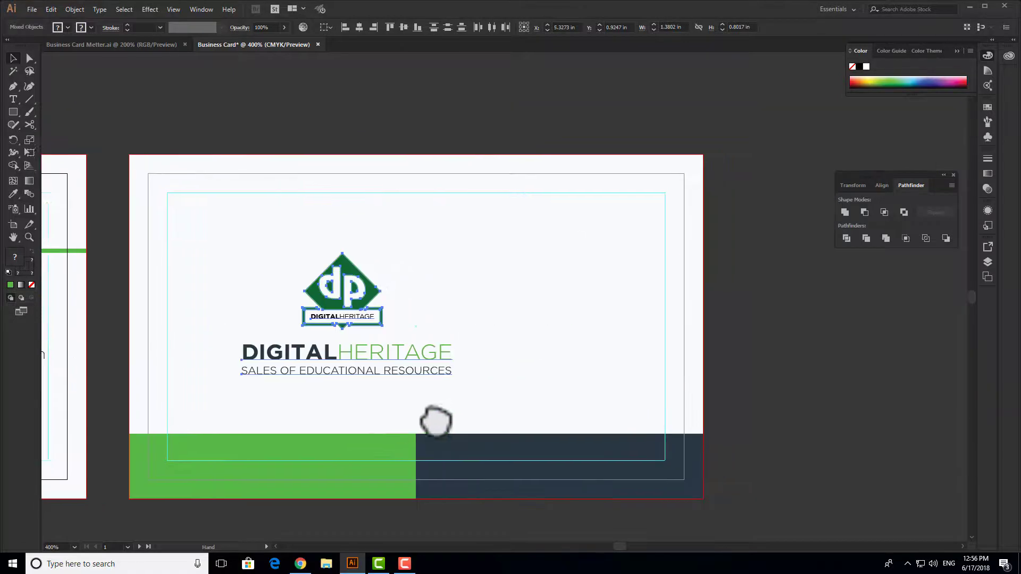
left_click(399, 367, "shift")
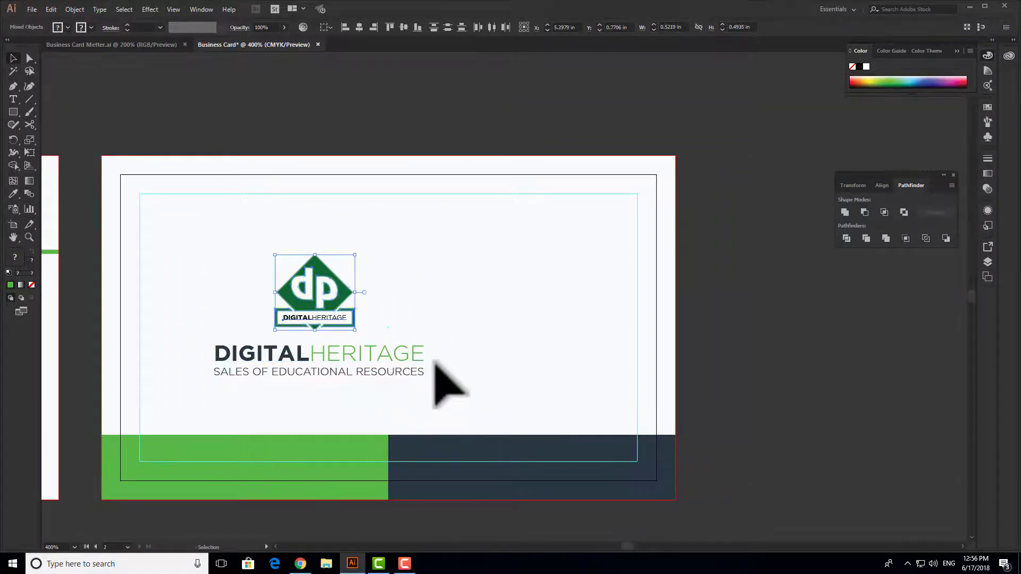
left_click_drag(424, 266, 270, 397)
left_click_drag(372, 364, 433, 365)
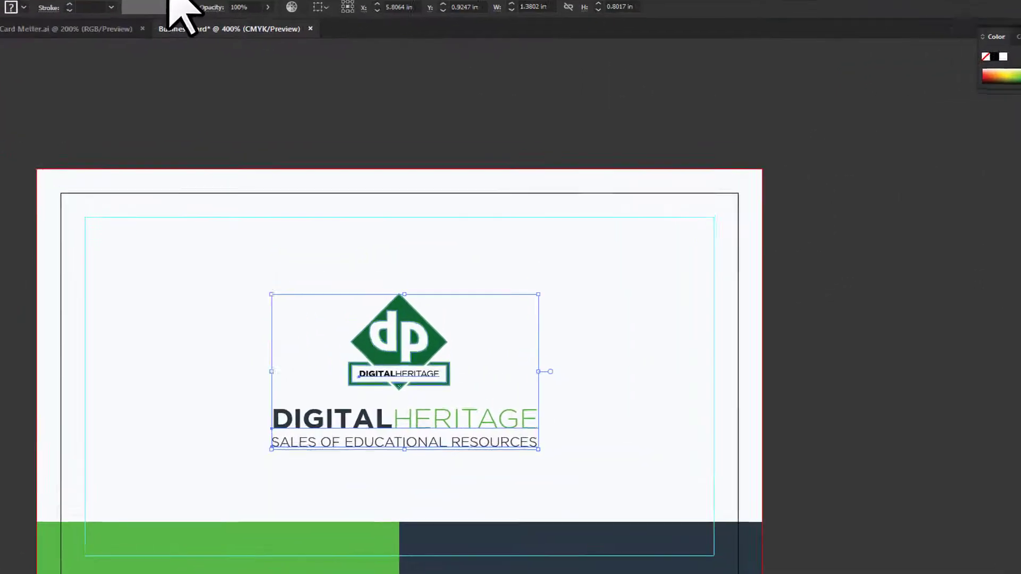
Centre the logo group horizontally to the artboard using the Align panel, then raise it slightly
left_click(200, 9)
left_click(144, 157)
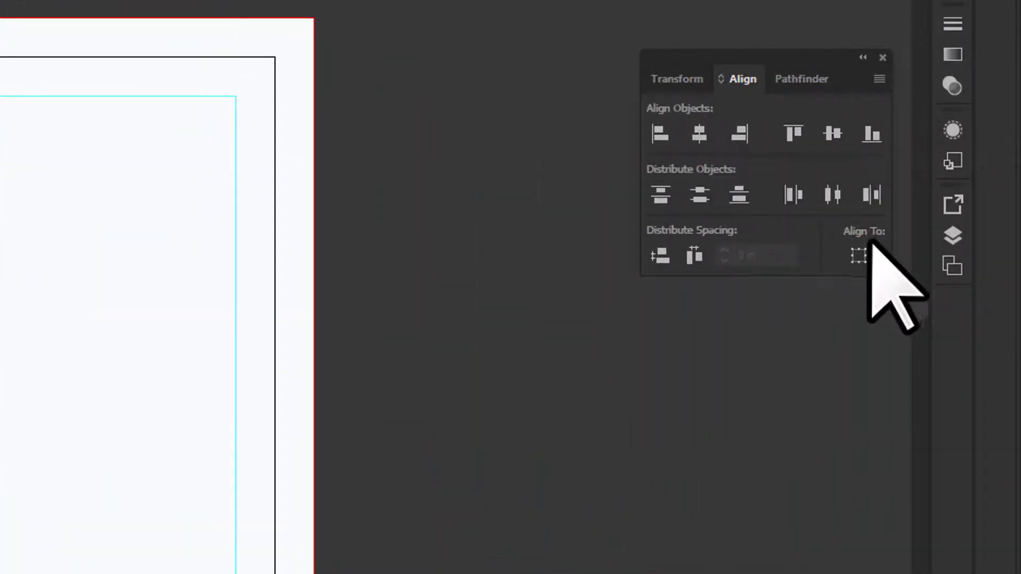
left_click(863, 257)
left_click(894, 328)
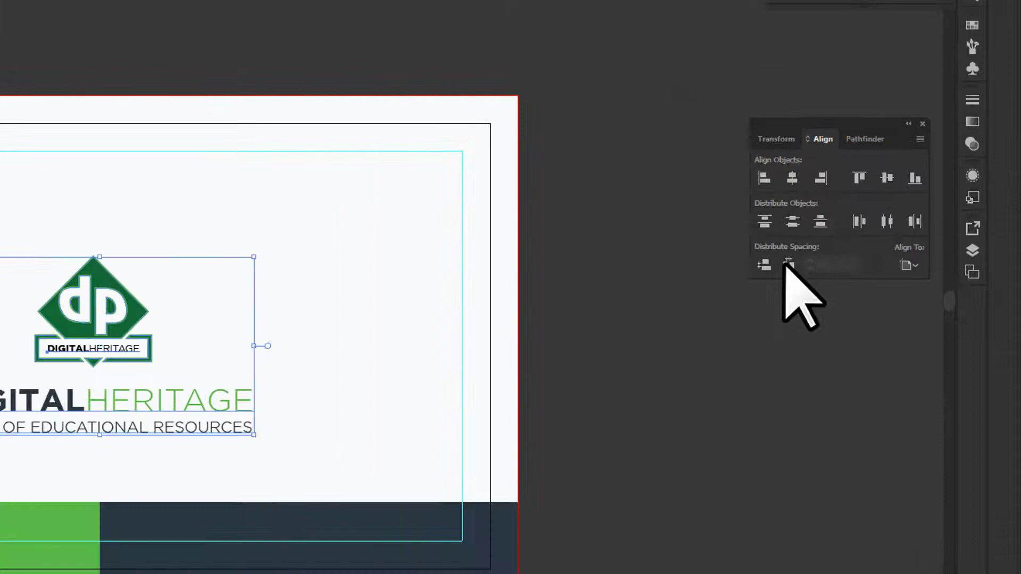
left_click(850, 298)
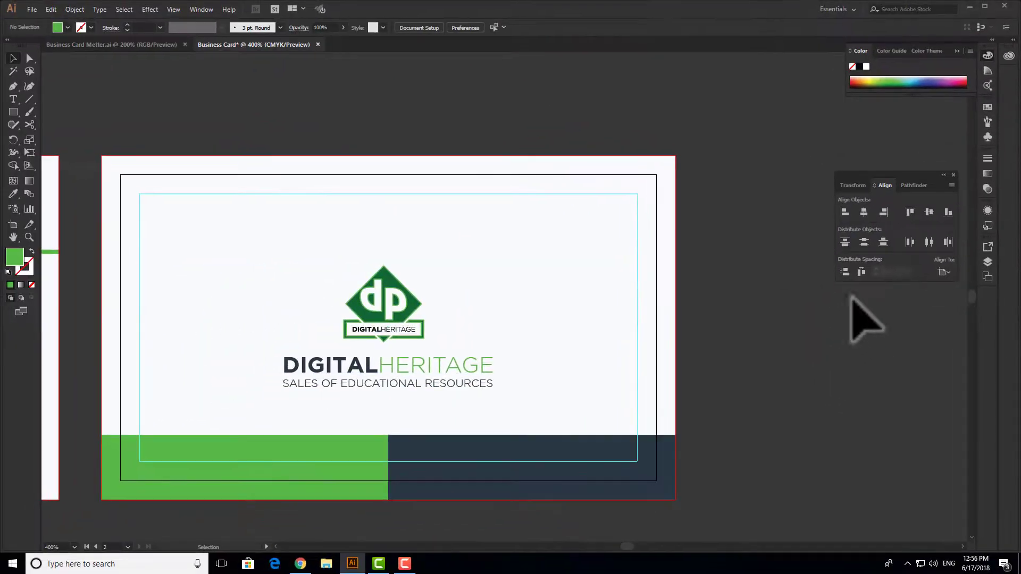
left_click_drag(394, 372, 377, 293)
Deselect the logo and pan and zoom until both cards are in view
left_click(807, 277)
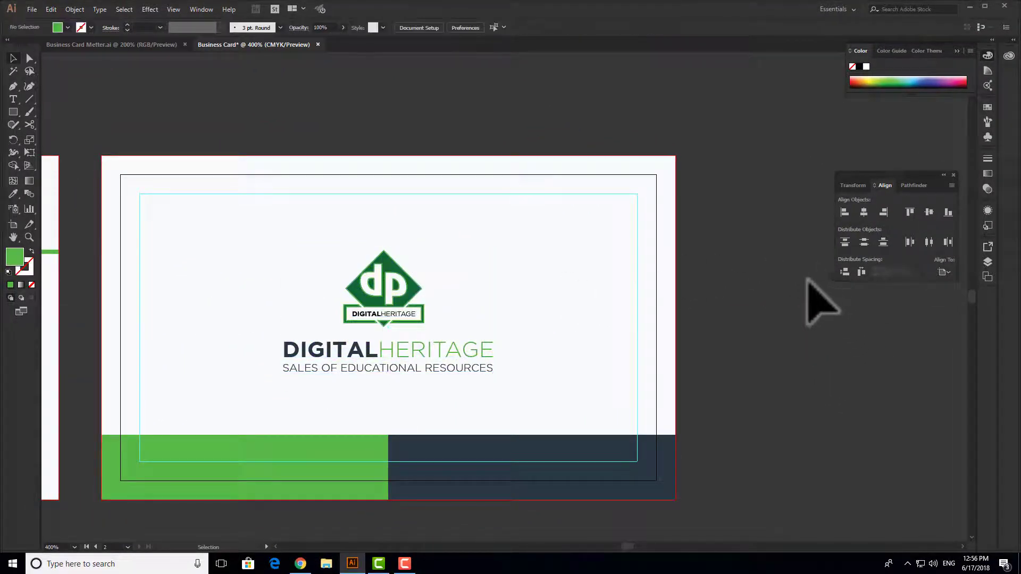
left_click_drag(502, 377, 686, 346)
left_click_drag(558, 388, 665, 394)
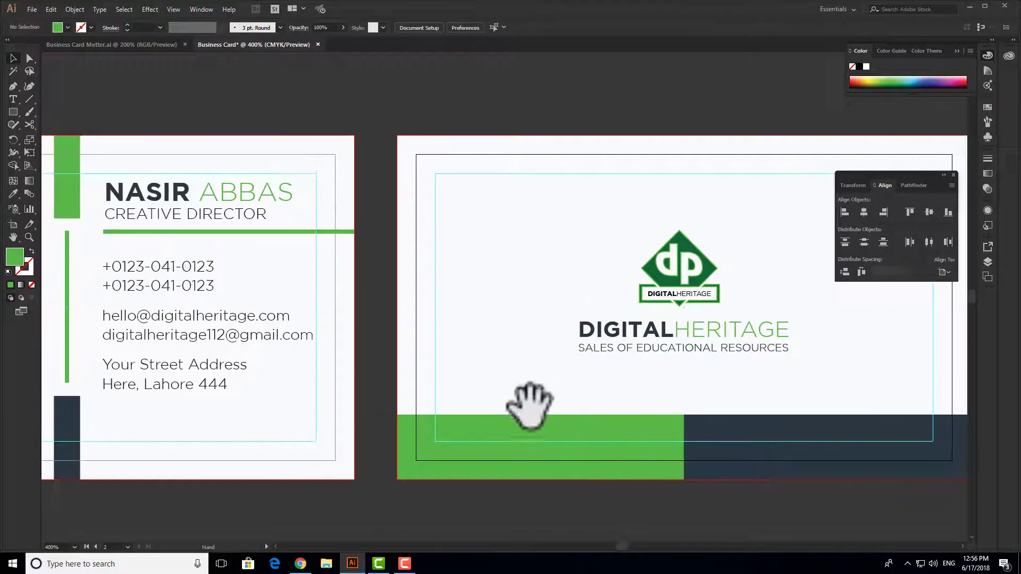
mouse_move(528, 405)
left_mouse_down()
mouse_move(724, 413)
mouse_move(433, 376)
left_mouse_up()
scroll(446, 380, "down", 1)
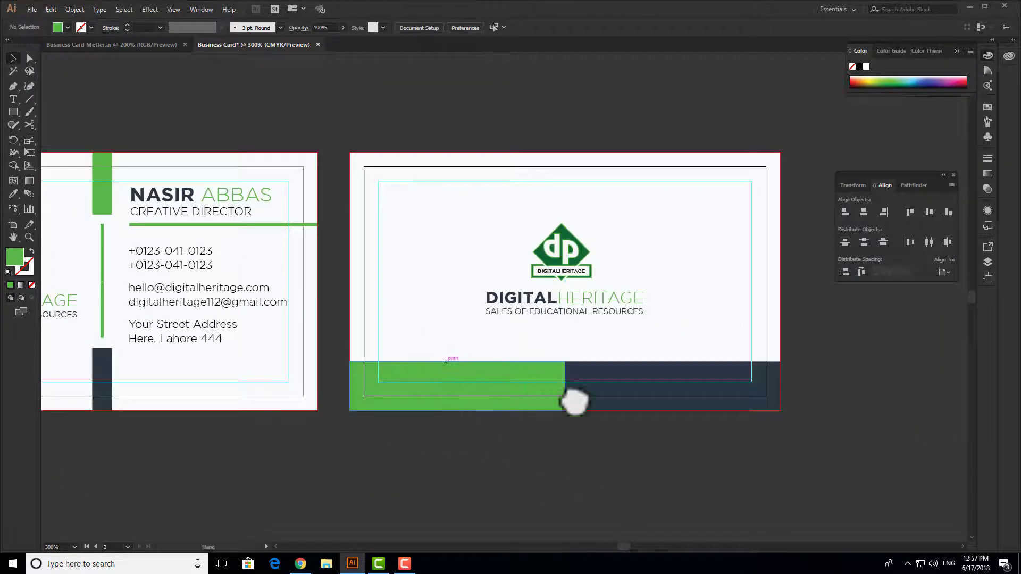
mouse_move(569, 399)
left_mouse_down()
mouse_move(684, 420)
mouse_move(604, 376)
mouse_move(456, 379)
left_mouse_up()
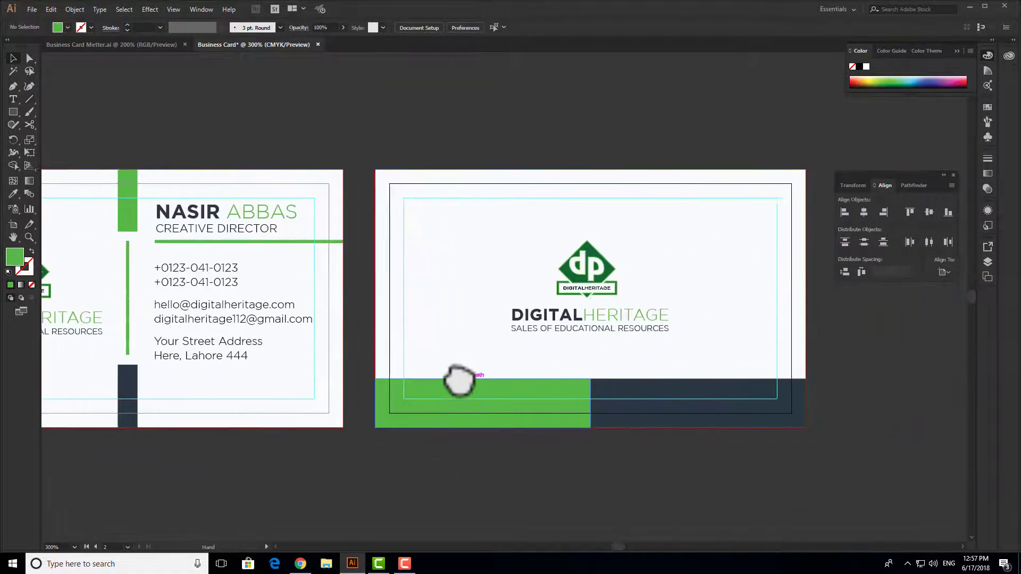
Close the floating Align panel and recentre the view on both finished cards
left_click(943, 178)
left_click_drag(580, 258, 661, 251)
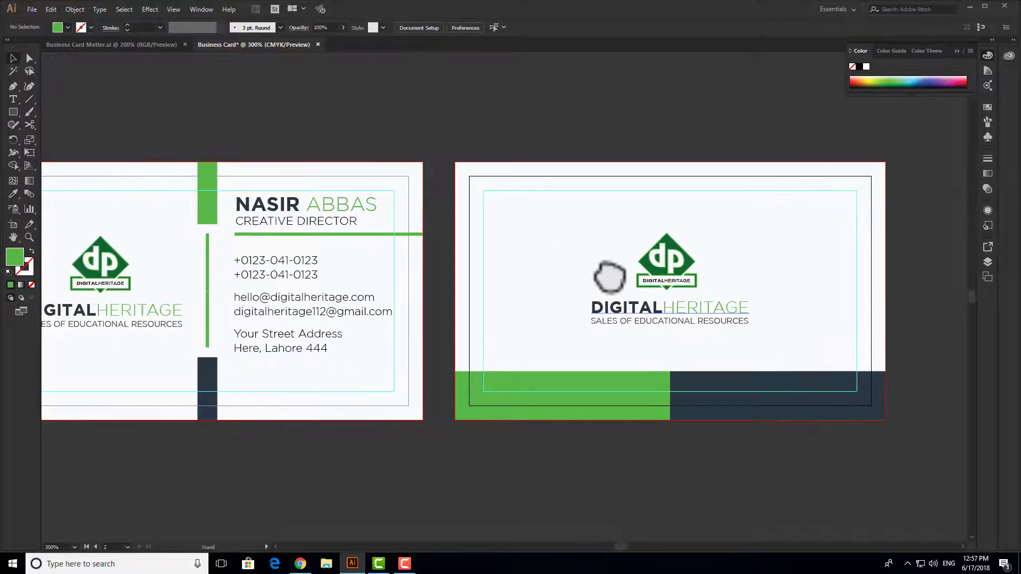
left_click_drag(610, 277, 664, 291)
left_click_drag(472, 246, 549, 269)
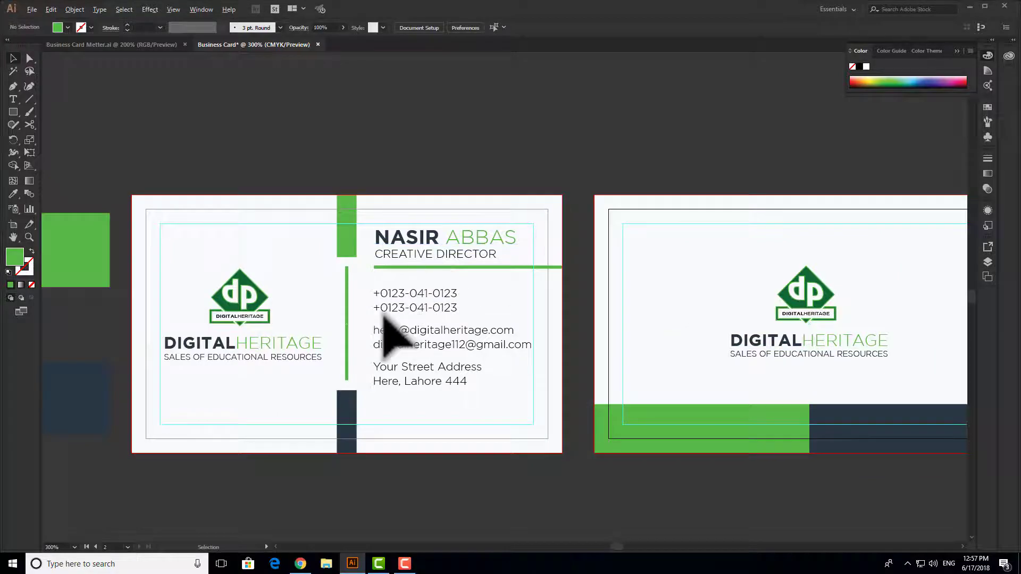
scroll(383, 314, "up", 1)
scroll(383, 314, "down", 1)
left_click_drag(592, 320, 511, 291)
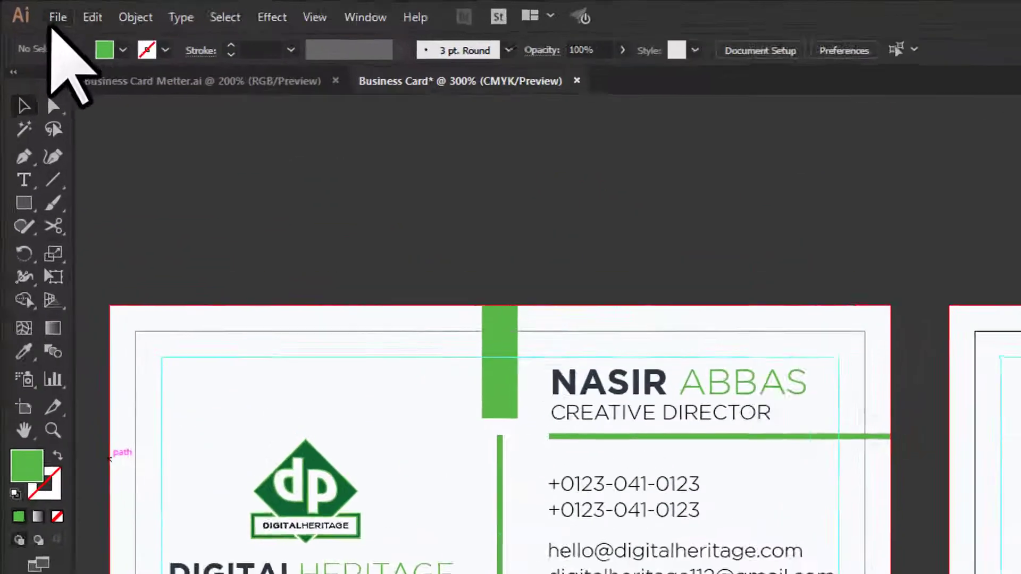
left_click(32, 9)
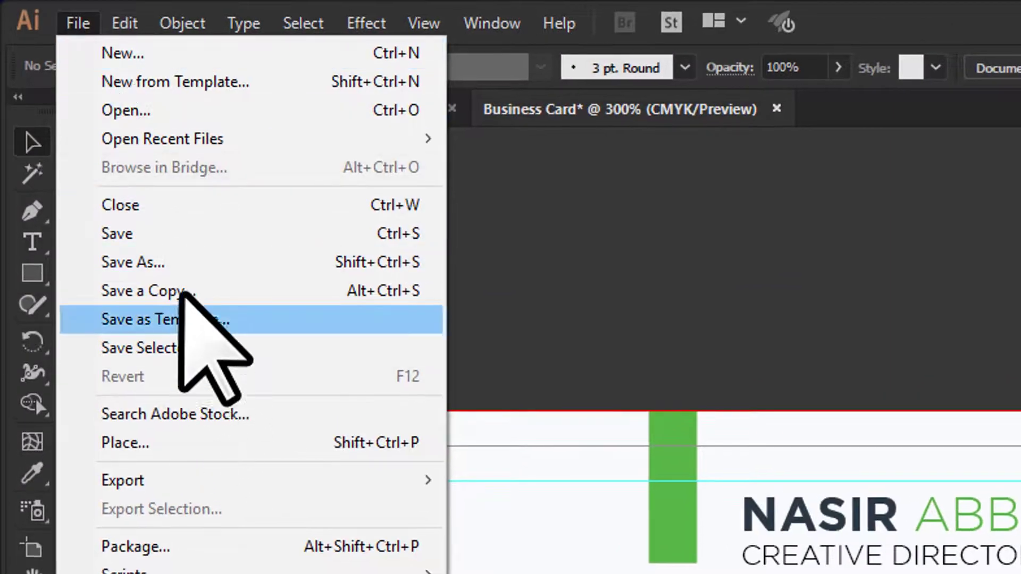
Save the Business Card file in Adobe PDF format
left_click(181, 262)
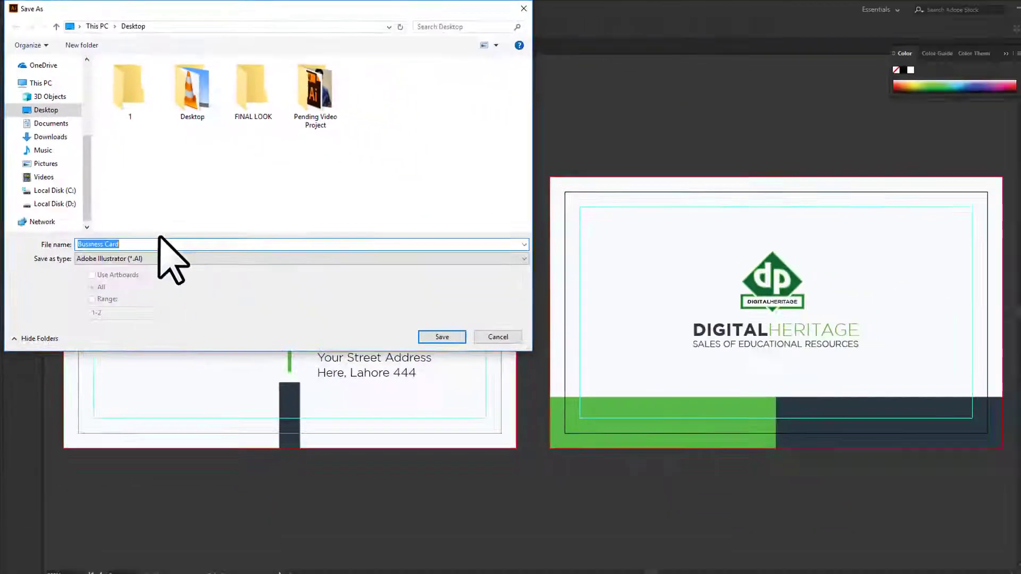
left_click(162, 257)
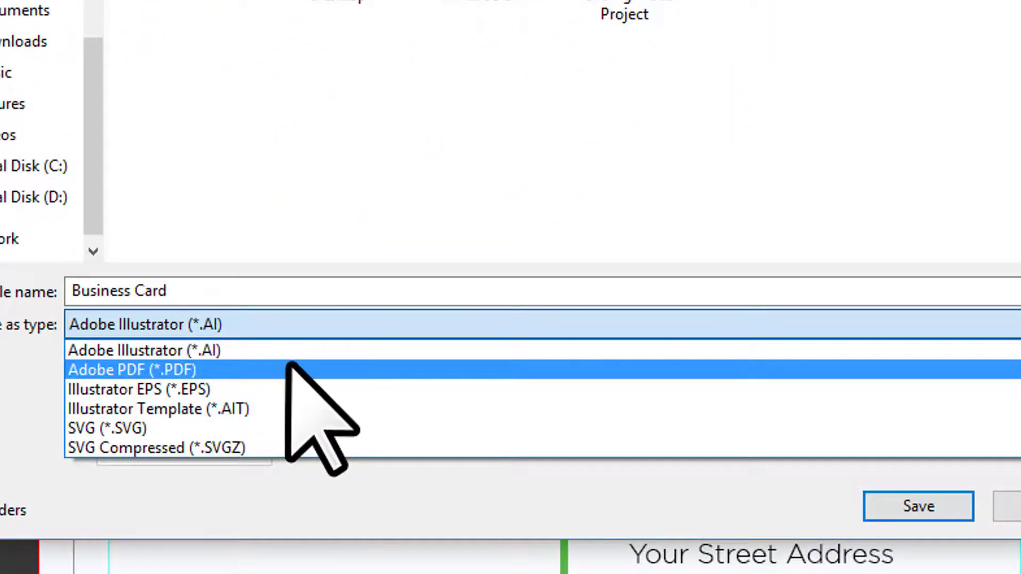
left_click(288, 369)
left_click(257, 292)
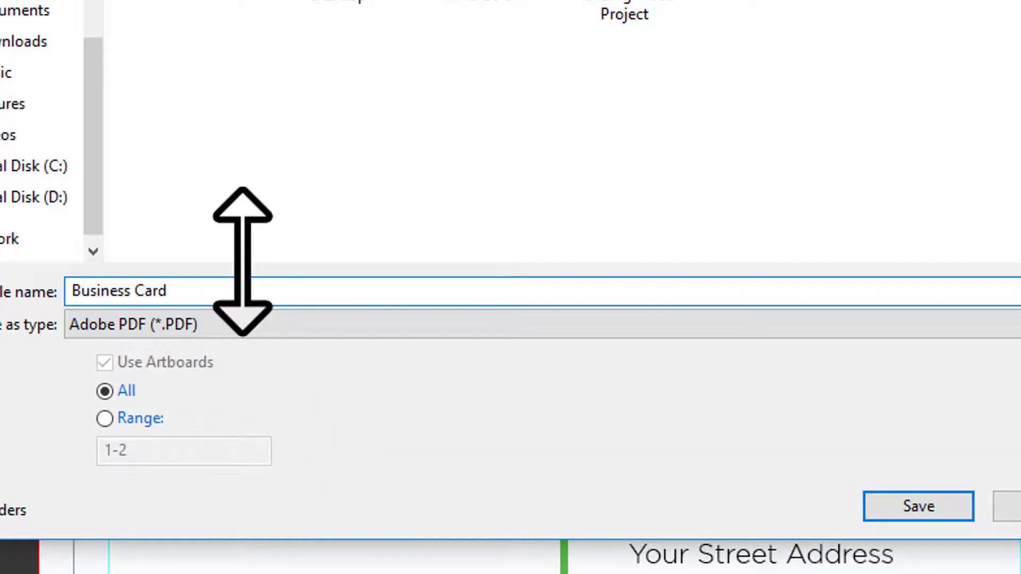
type("PDF")
left_click(893, 511)
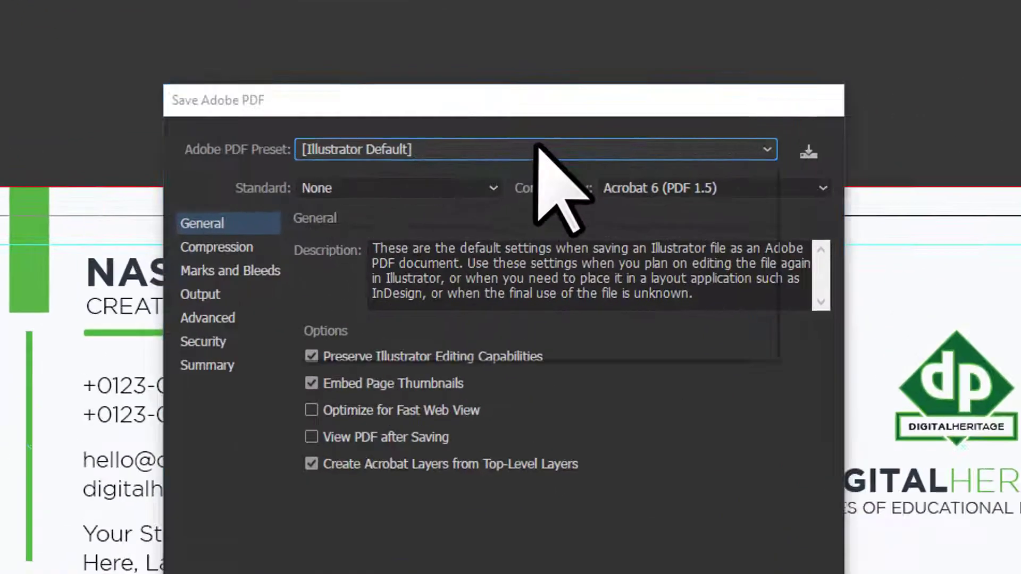
Export with the Press Quality preset, trim marks, document bleed and 0.125 in offset
left_click(531, 150)
left_click(461, 378)
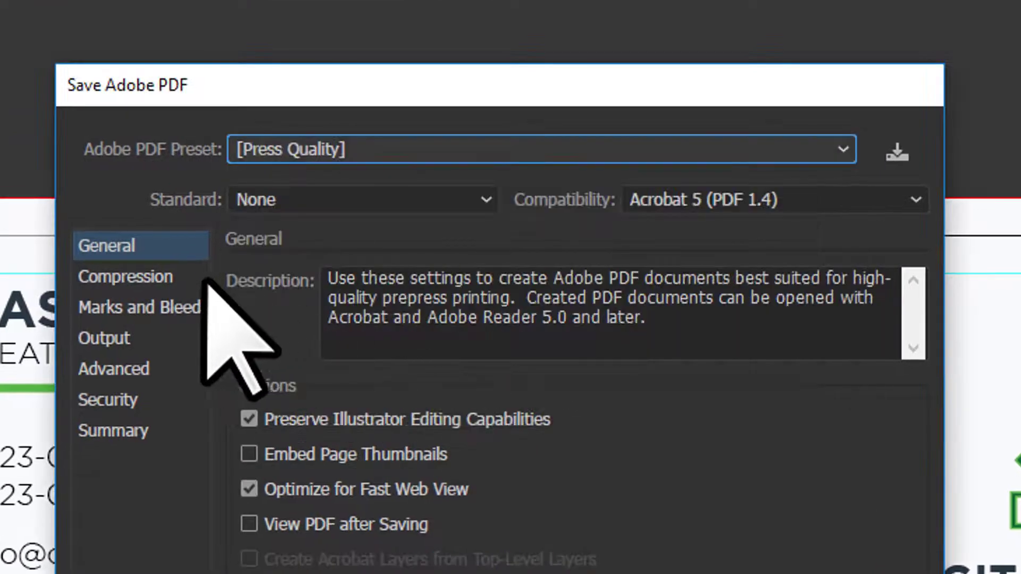
left_click(165, 311)
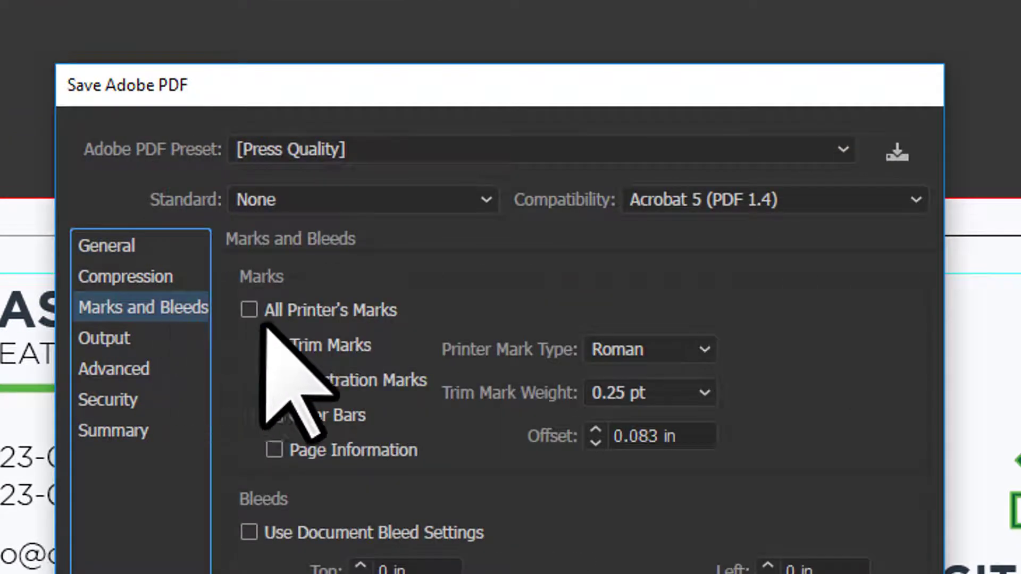
left_click(311, 344)
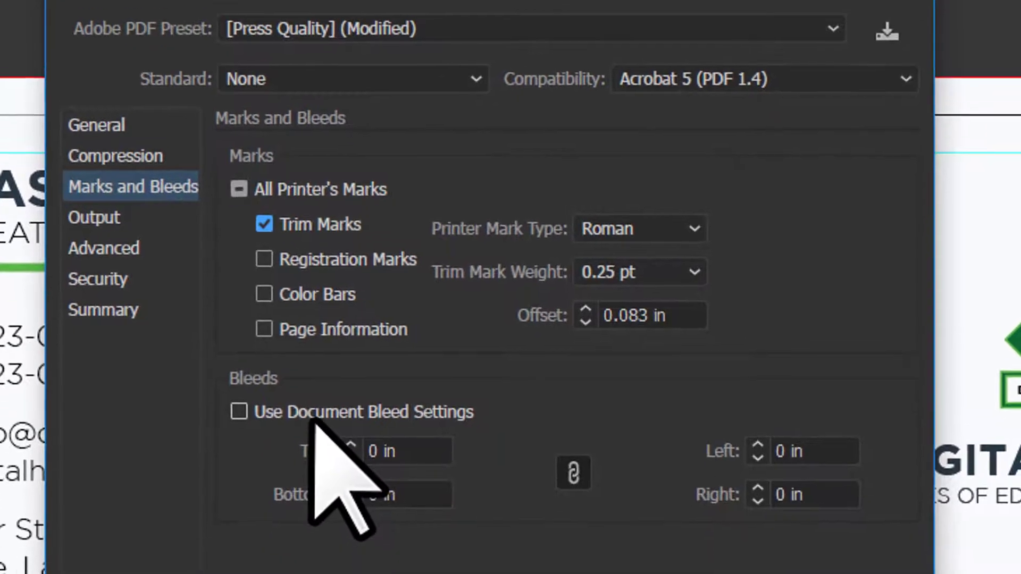
left_click(319, 532)
left_click(698, 311)
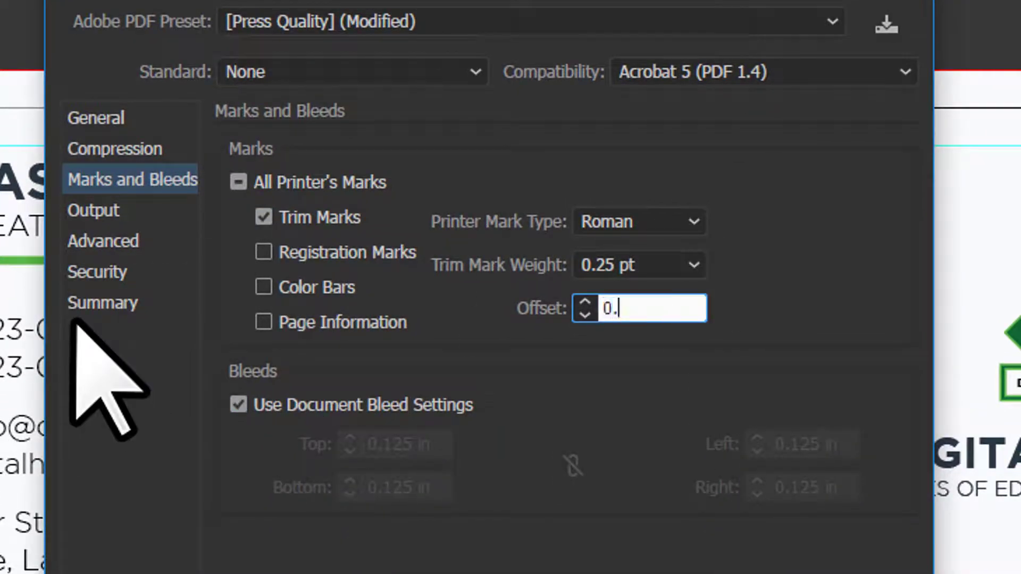
type("125")
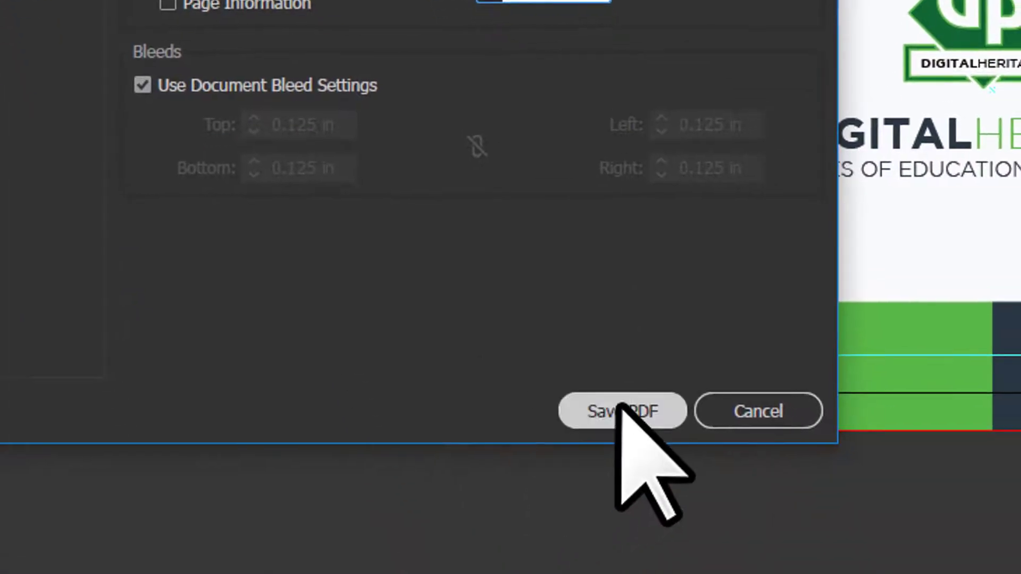
left_click(617, 409)
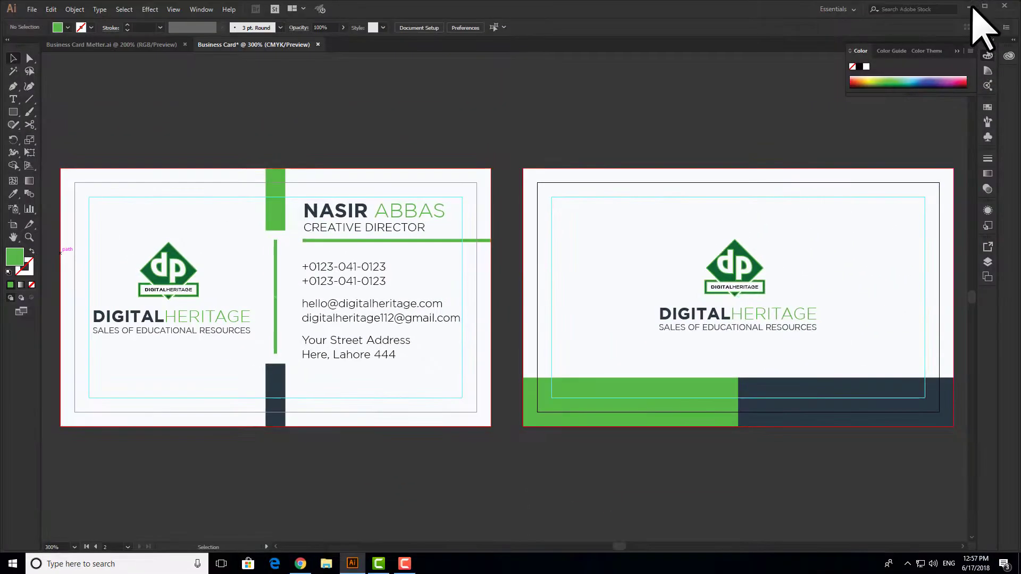
Open the exported Business Card PDF in Edge and fit it to page width
left_click(969, 7)
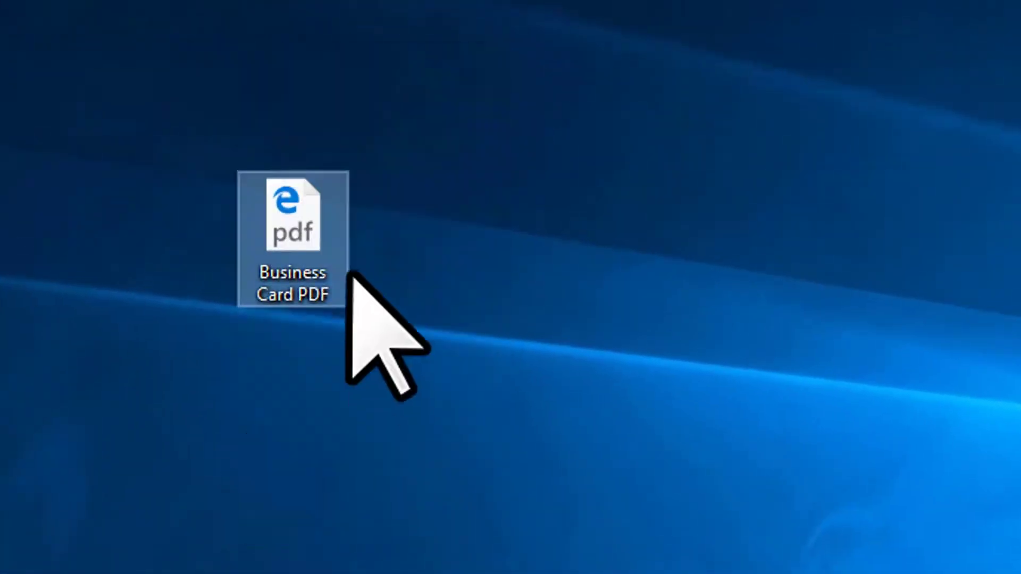
double_click(291, 240)
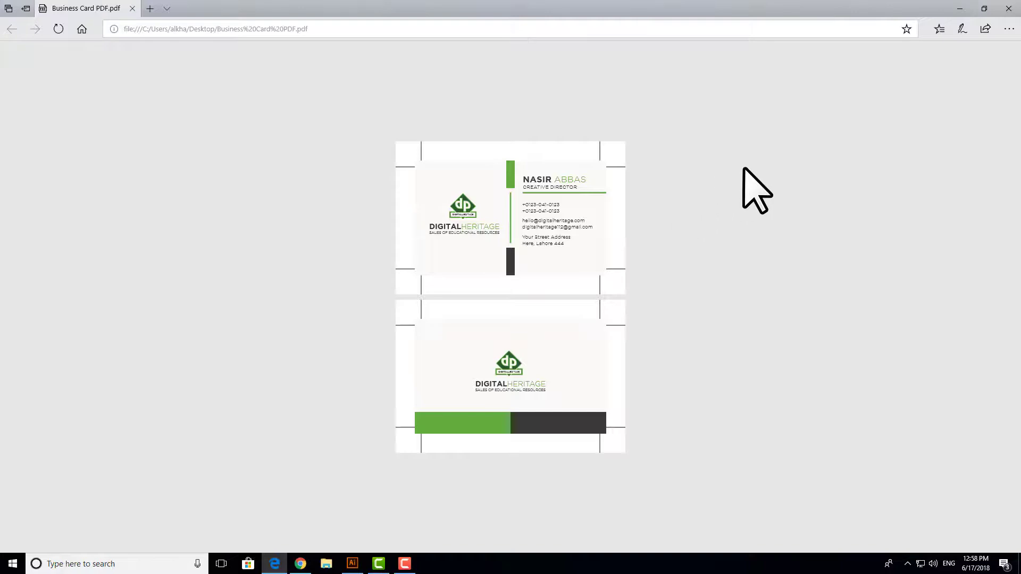
left_click(804, 57)
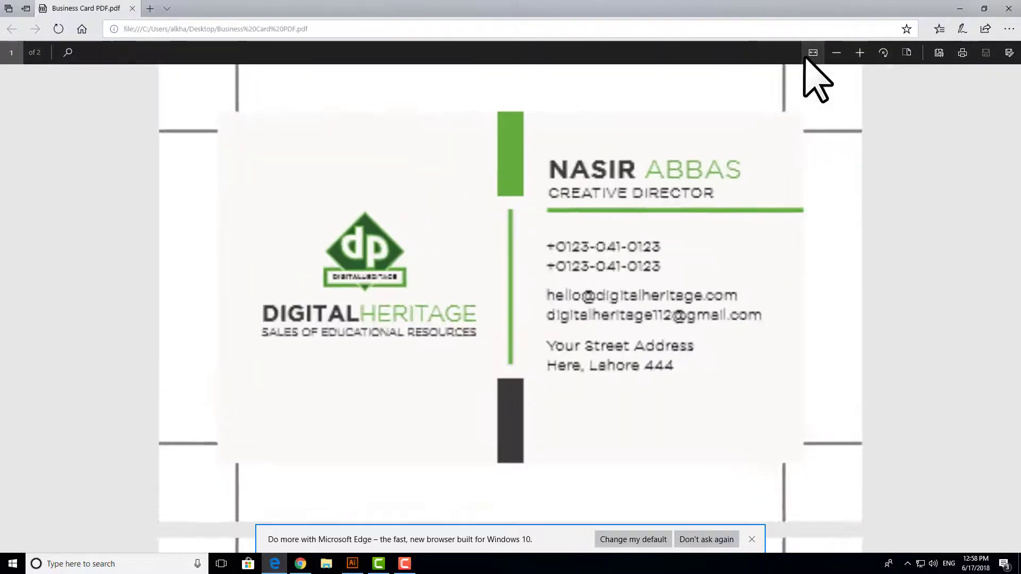
left_click(752, 539)
Scroll through the front and back pages of the PDF, then close Edge
scroll(905, 133, "down", 1)
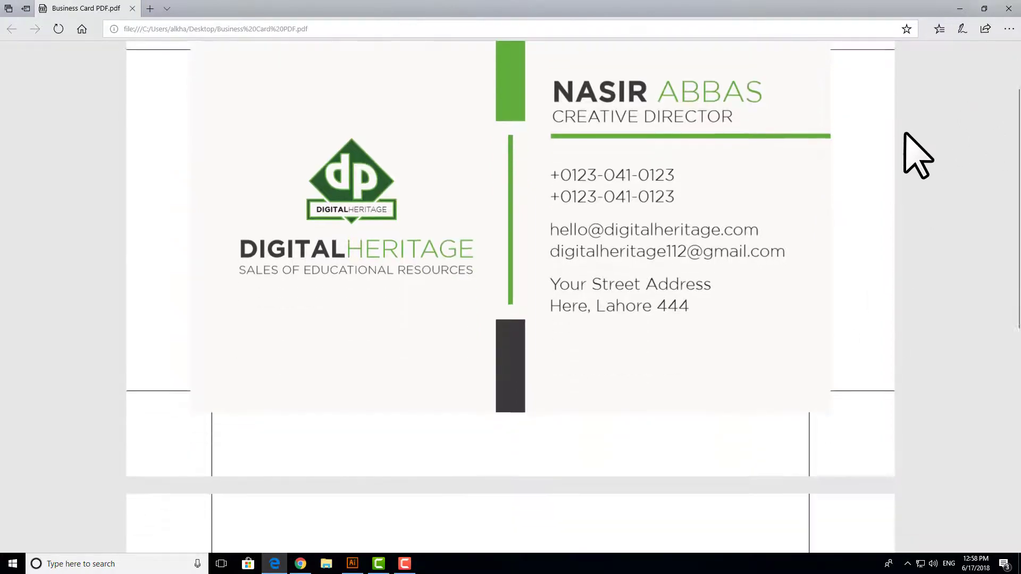
scroll(905, 134, "down", 2)
scroll(904, 135, "down", 3)
scroll(902, 136, "down", 2)
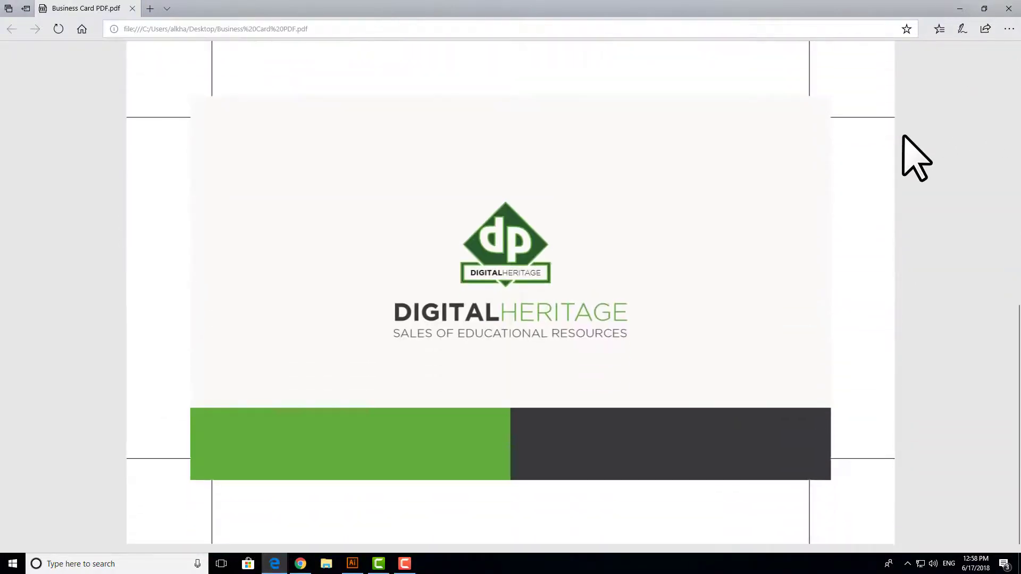
scroll(967, 204, "up", 1)
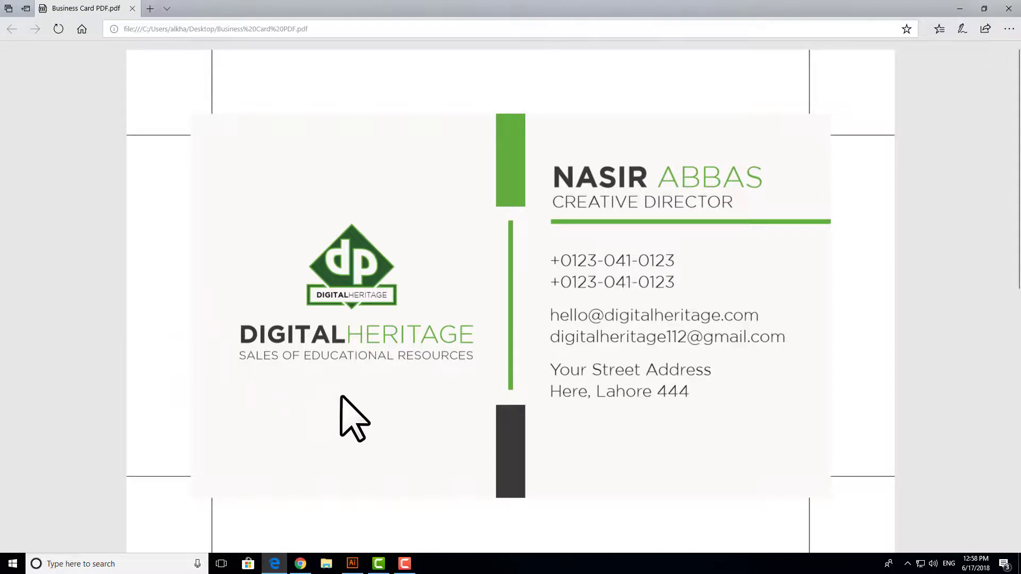
scroll(617, 263, "down", 3)
scroll(619, 266, "down", 7)
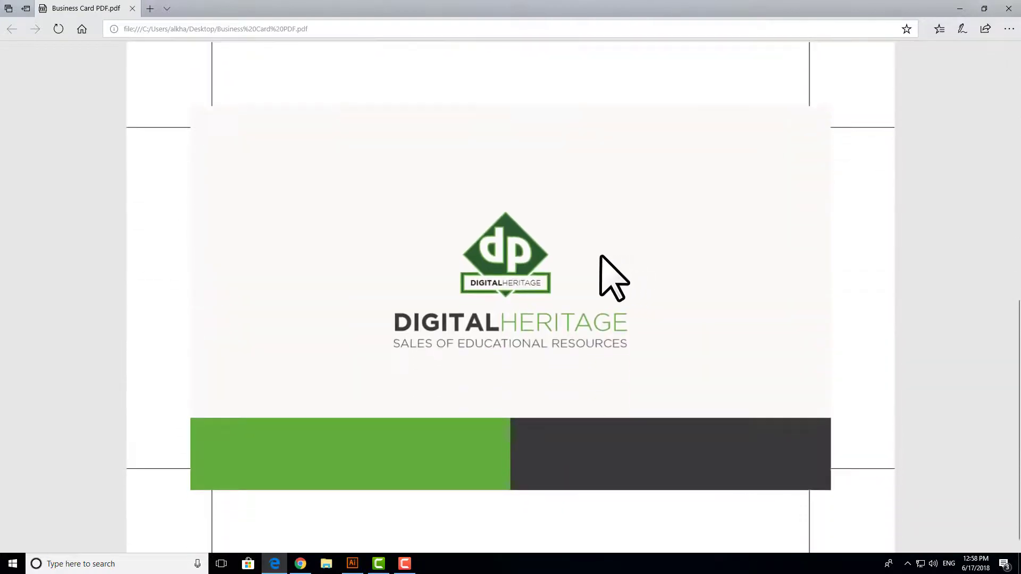
scroll(601, 256, "up", 10)
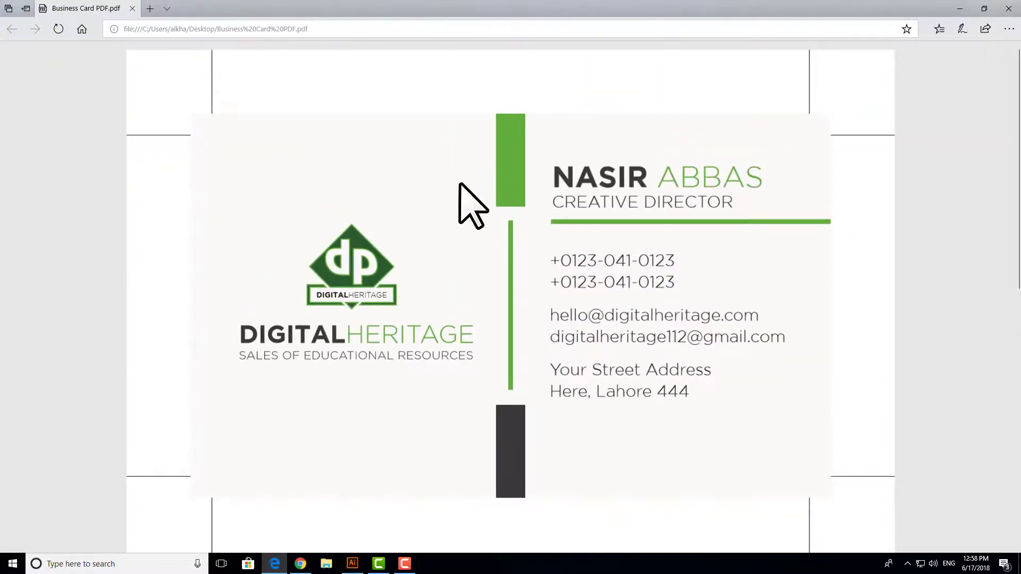
scroll(752, 228, "down", 1)
scroll(747, 246, "down", 8)
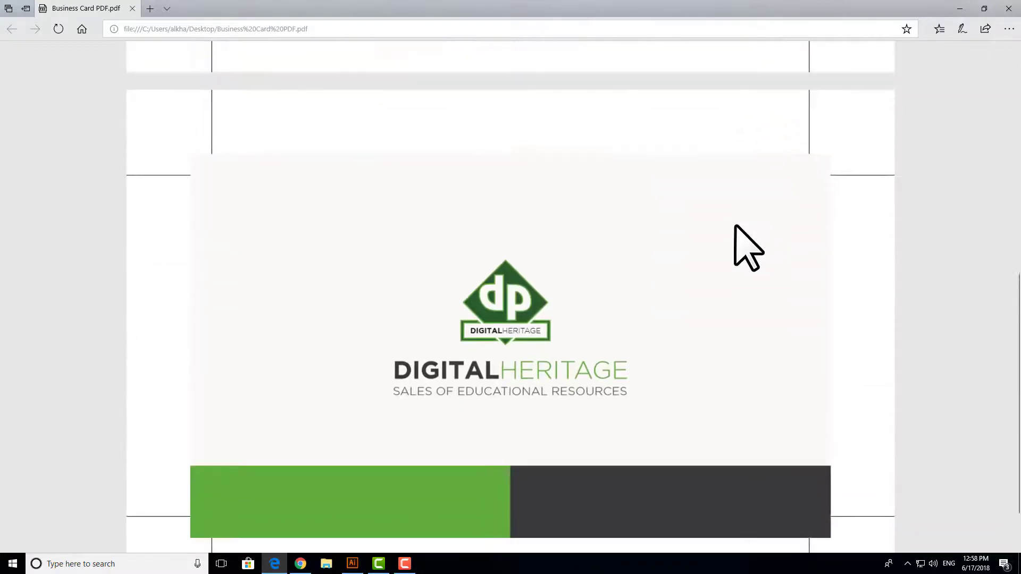
scroll(746, 246, "down", 1)
scroll(747, 246, "up", 10)
key("alt+F4")
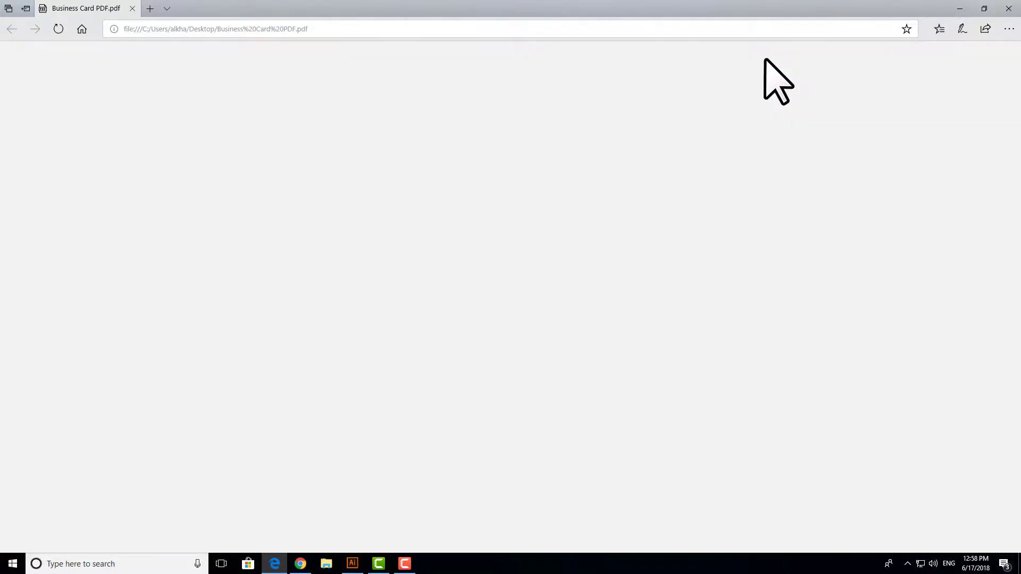
left_click(570, 201)
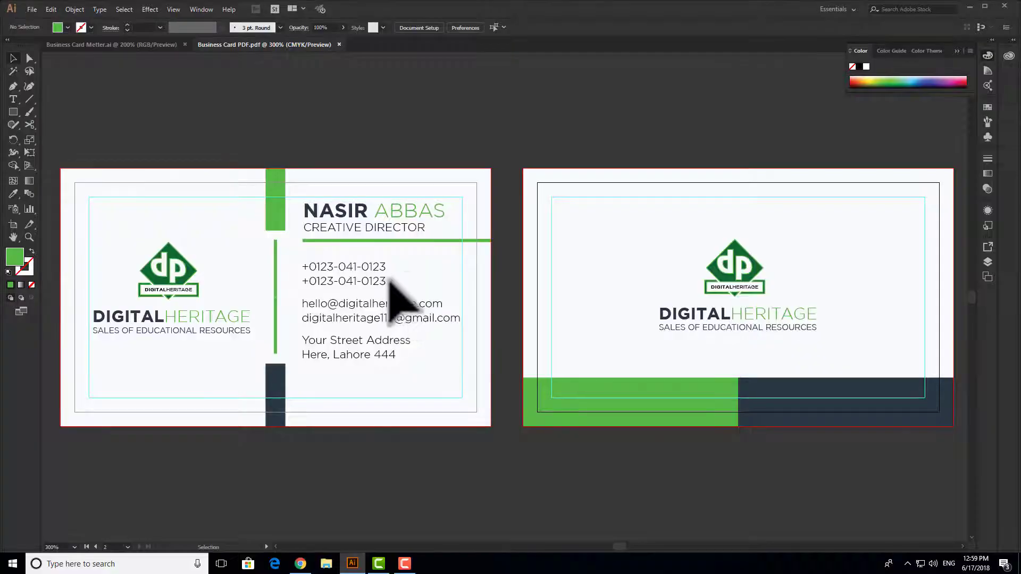
left_click_drag(422, 273, 422, 308)
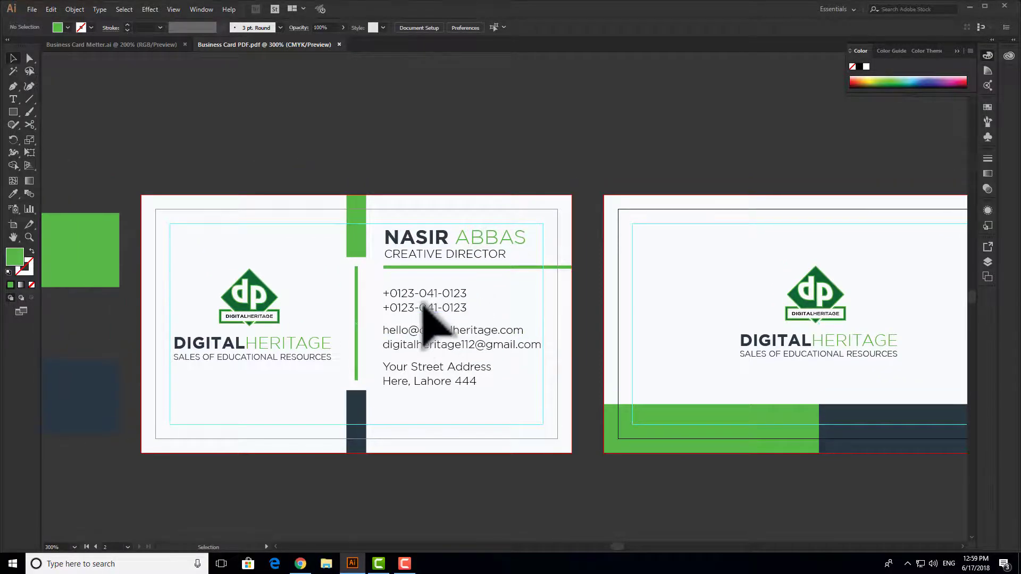
scroll(451, 291, "up", 1)
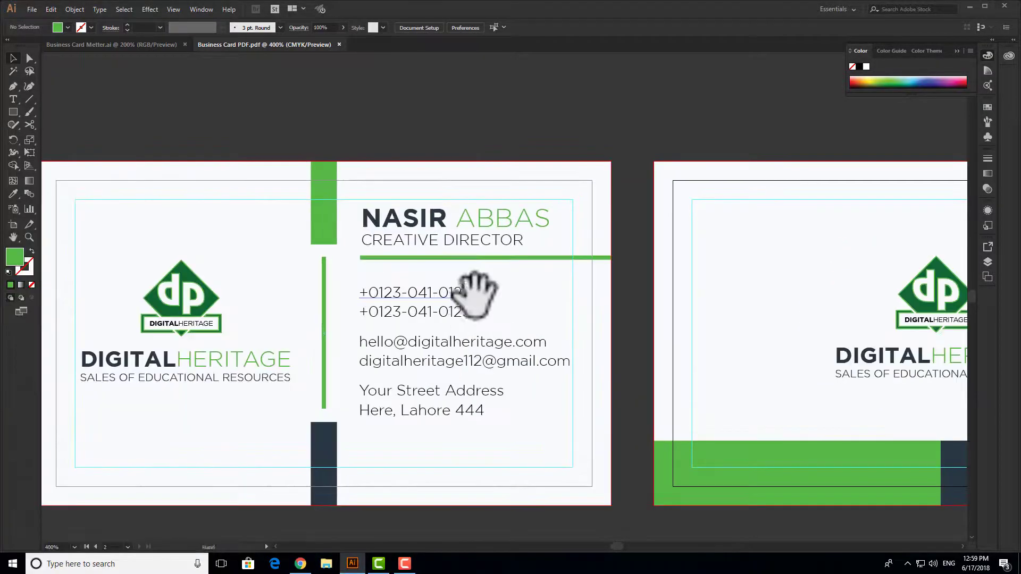
mouse_move(474, 292)
left_mouse_down()
mouse_move(608, 262)
mouse_move(312, 282)
left_mouse_up()
left_click_drag(581, 285, 360, 285)
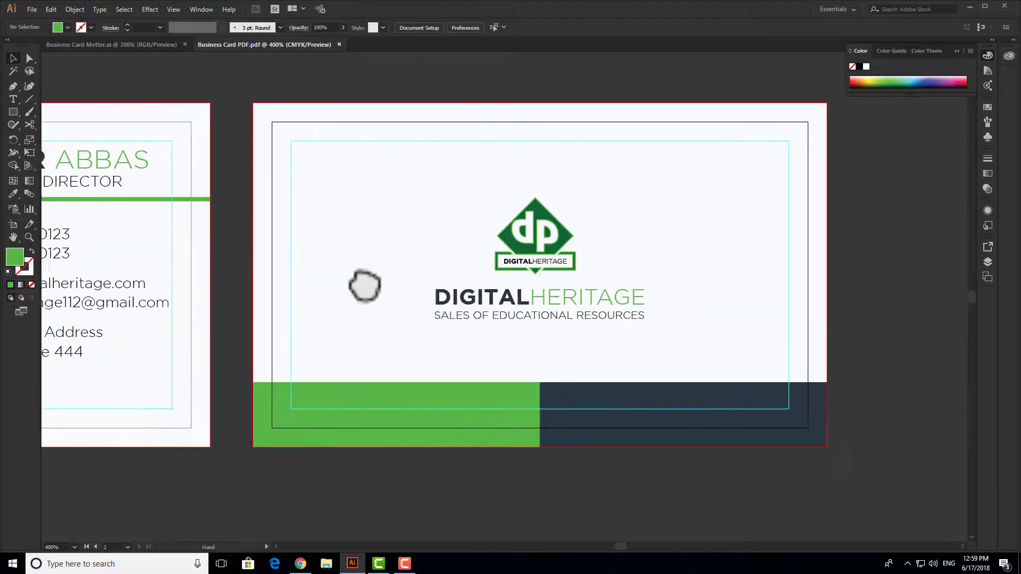
scroll(425, 298, "down", 1)
left_click_drag(422, 296, 597, 307)
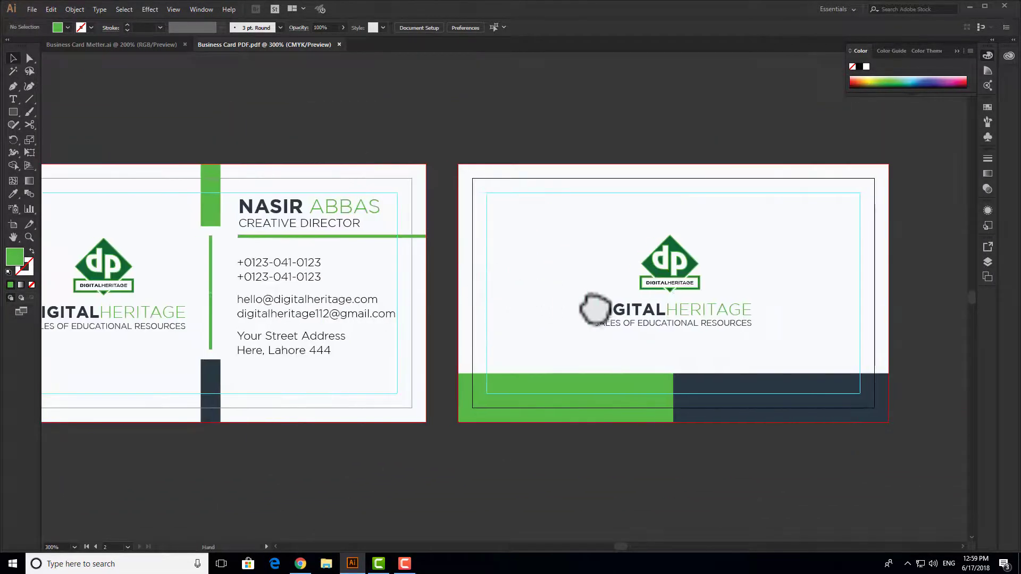
left_click_drag(570, 140, 233, 484)
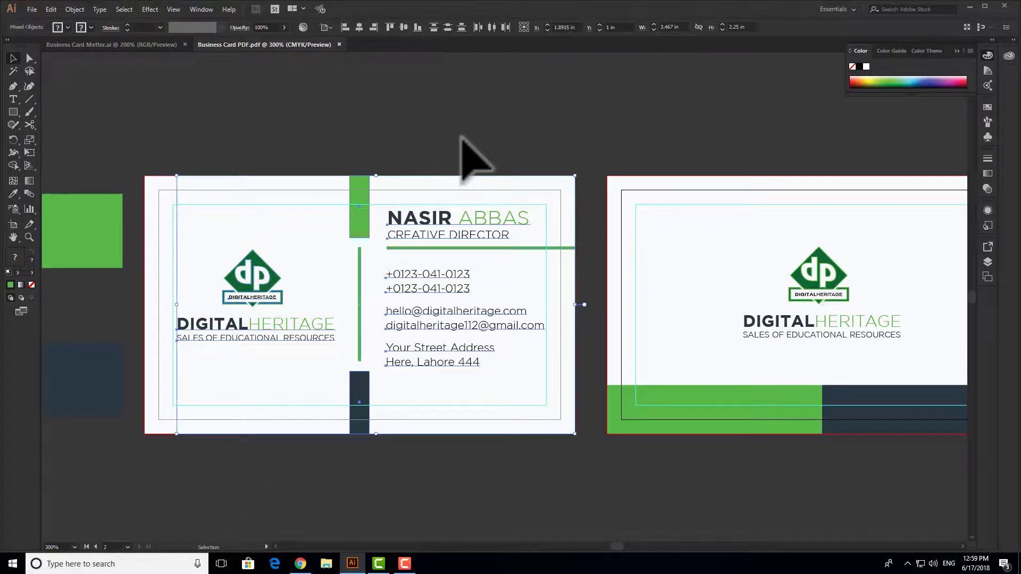
key("ctrl+alt+shift+s")
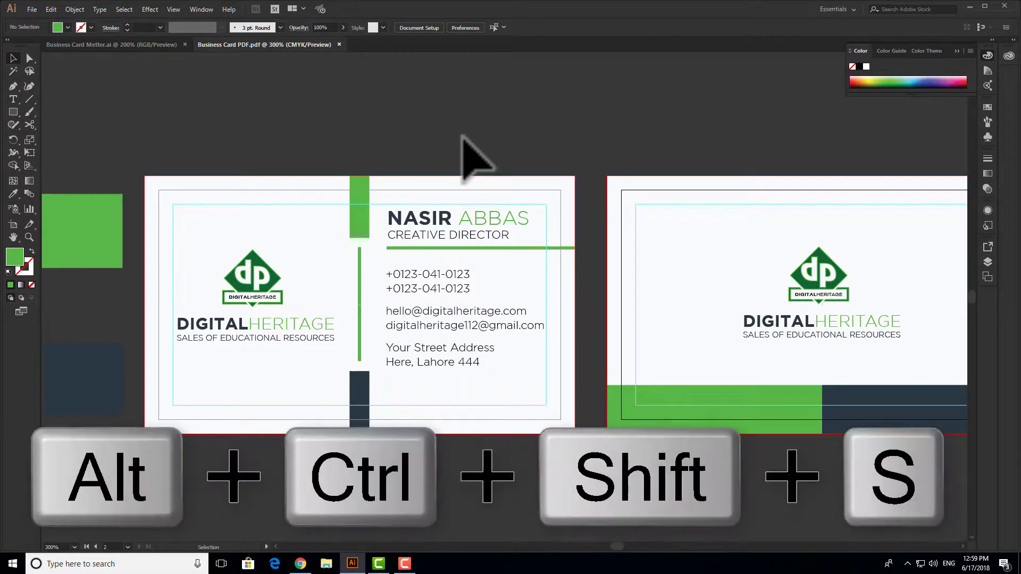
left_click_drag(563, 143, 392, 137)
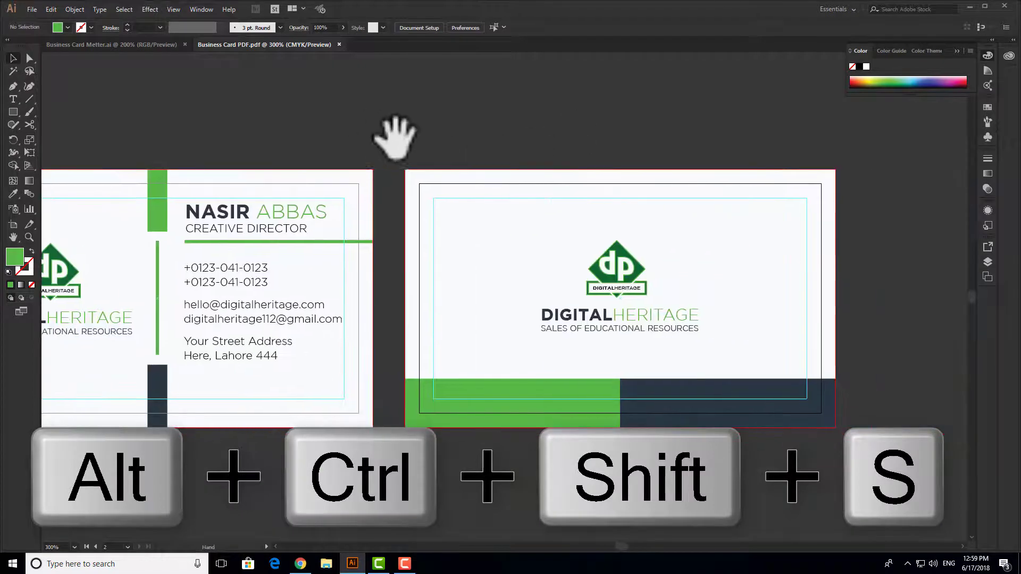
left_click_drag(456, 130, 380, 136)
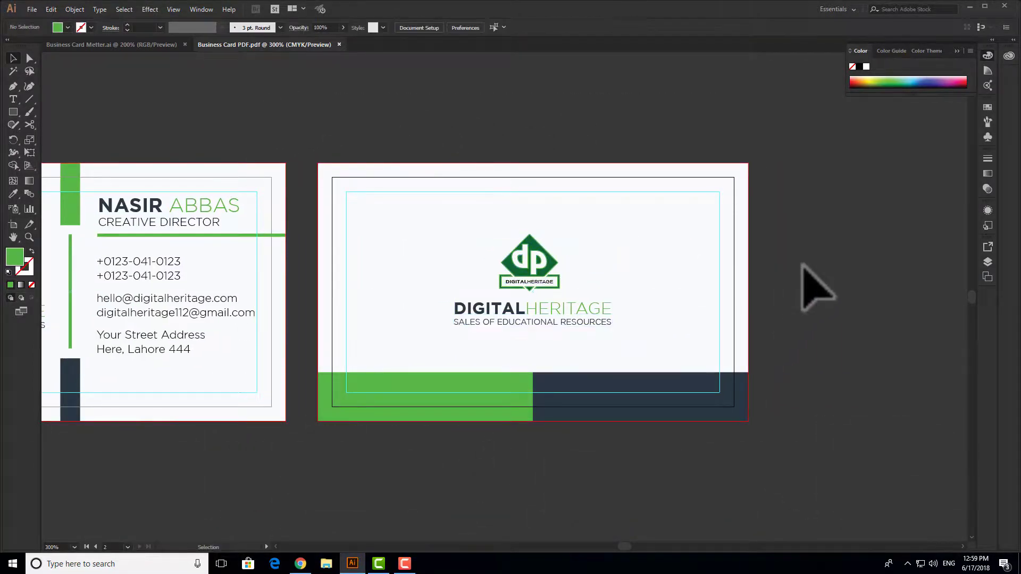
Search Google in Chrome for BUSINESS CARD .PSD
left_click(300, 563)
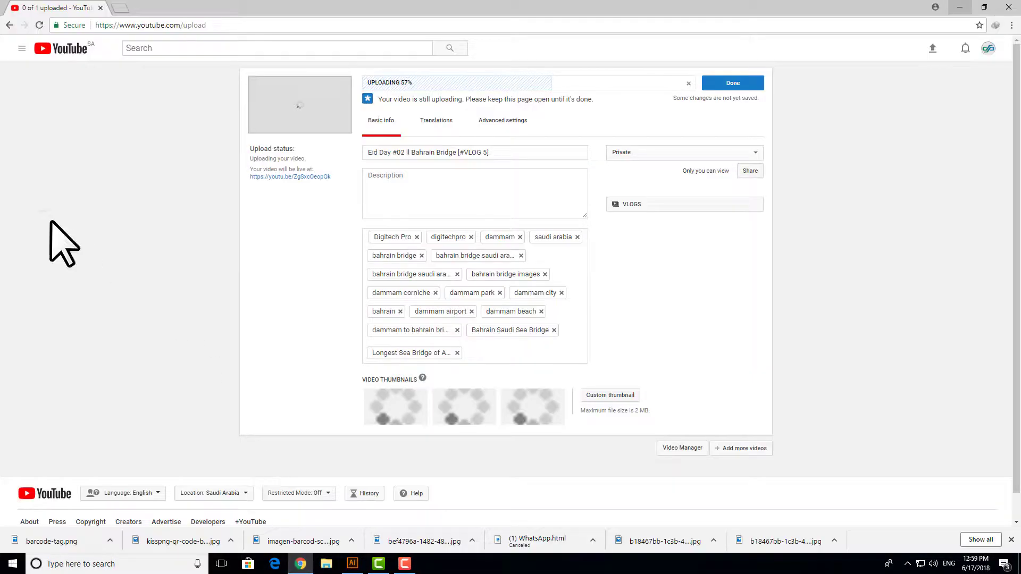
left_click(119, 7)
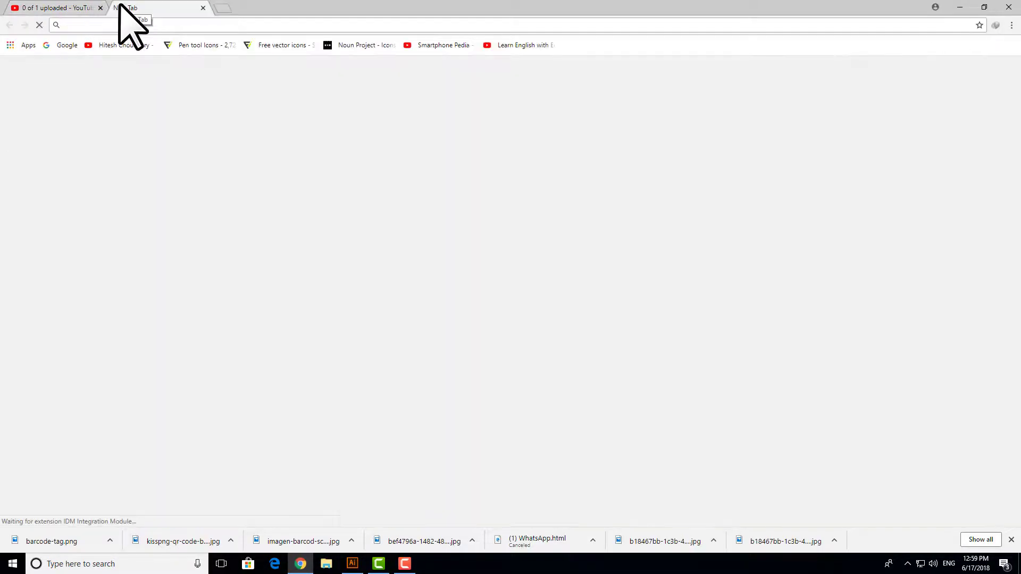
type("GOOGL")
type("BUSINE")
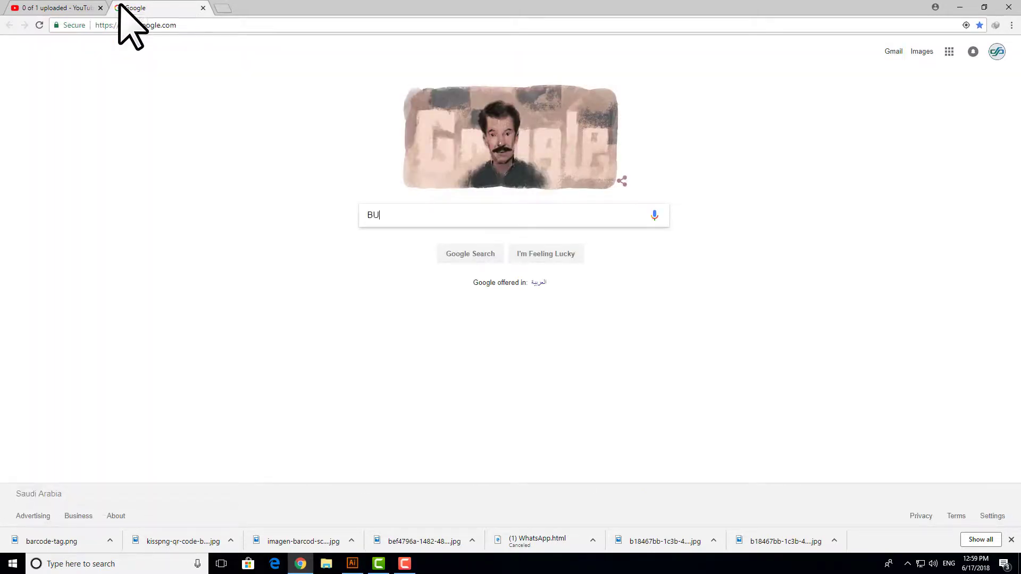
type("SS CARD")
key("Return")
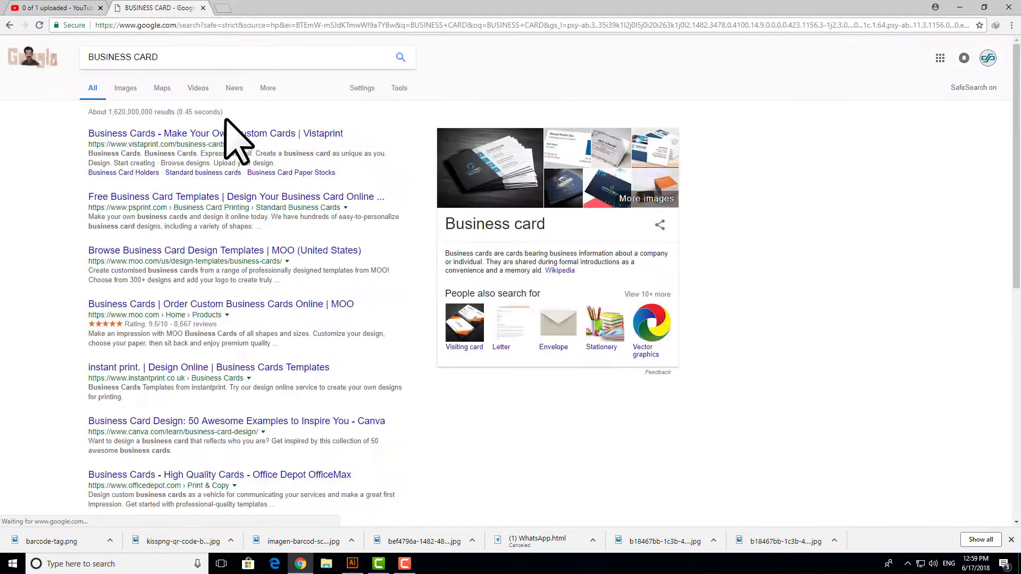
left_click(190, 64)
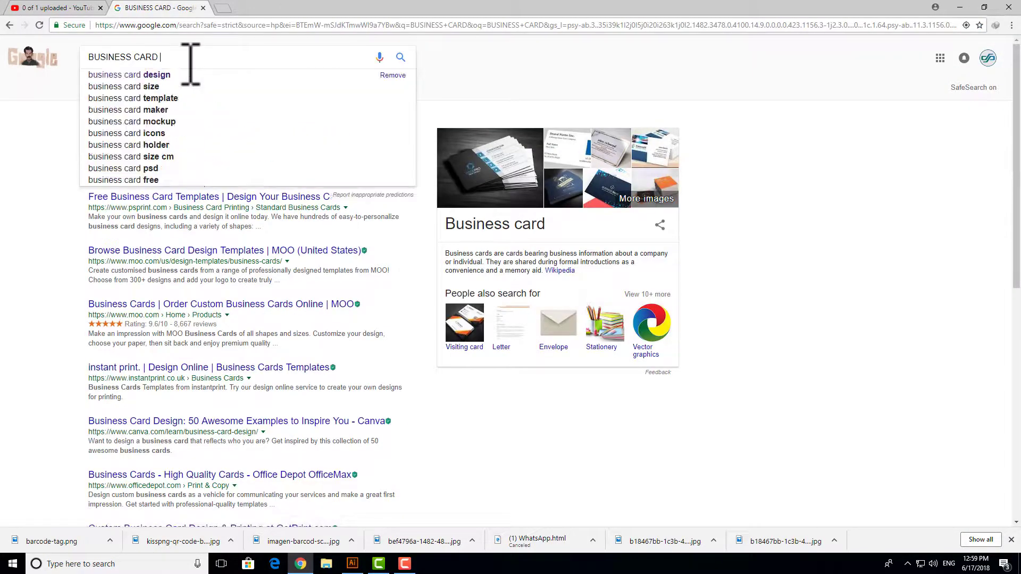
type(".PSD")
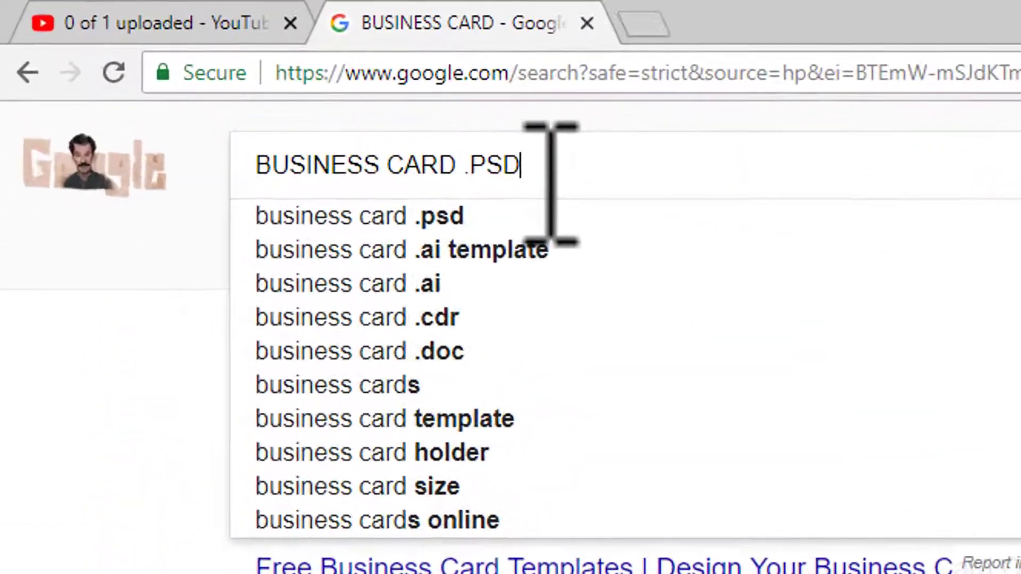
key("Return")
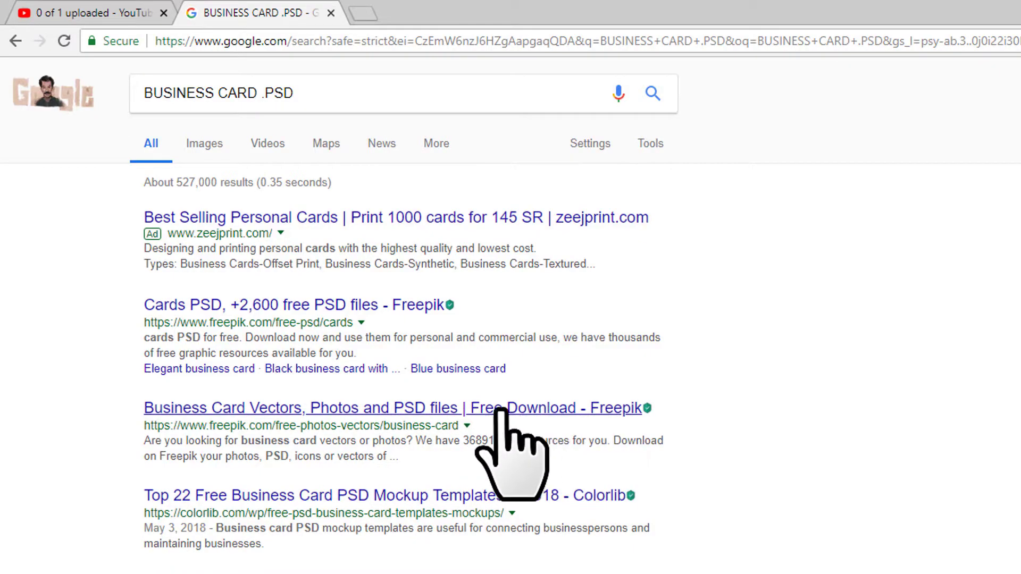
Browse the image results, preview the Victory business card design, and return to Illustrator
scroll(500, 420, "down", 6)
scroll(499, 420, "up", 6)
scroll(505, 421, "down", 7)
scroll(385, 401, "up", 7)
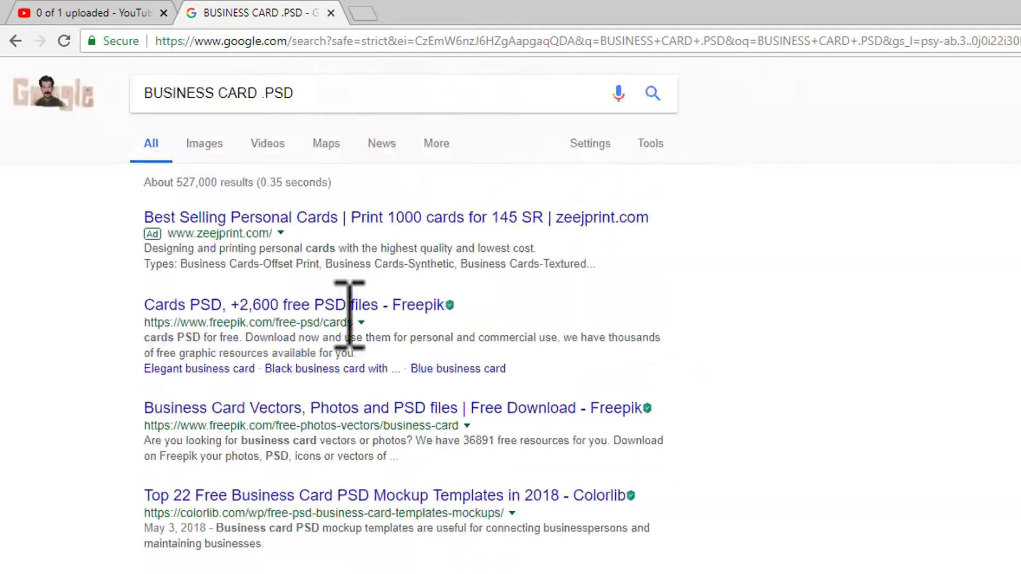
left_click(276, 153)
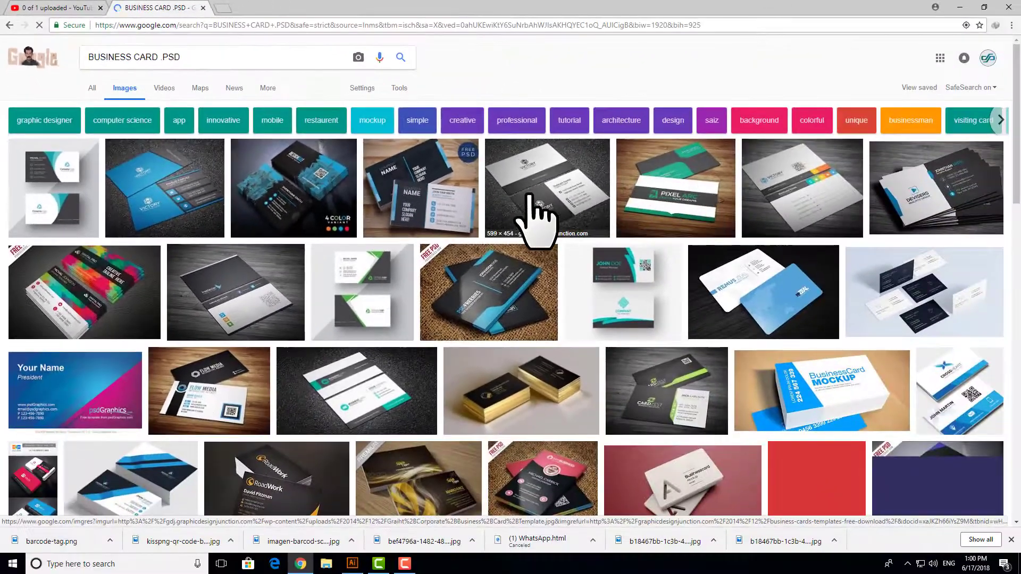
left_click(529, 196)
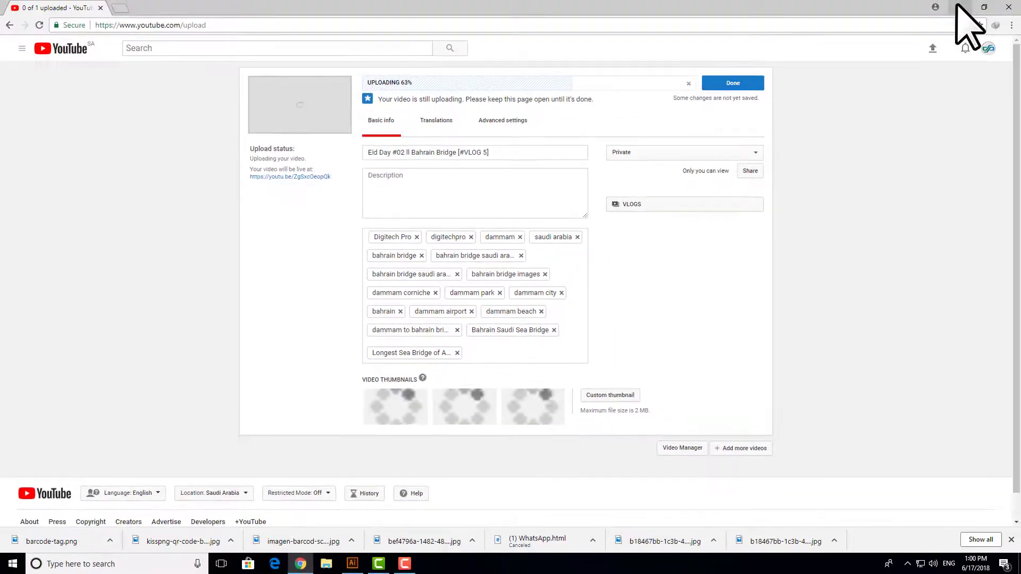
left_click(956, 6)
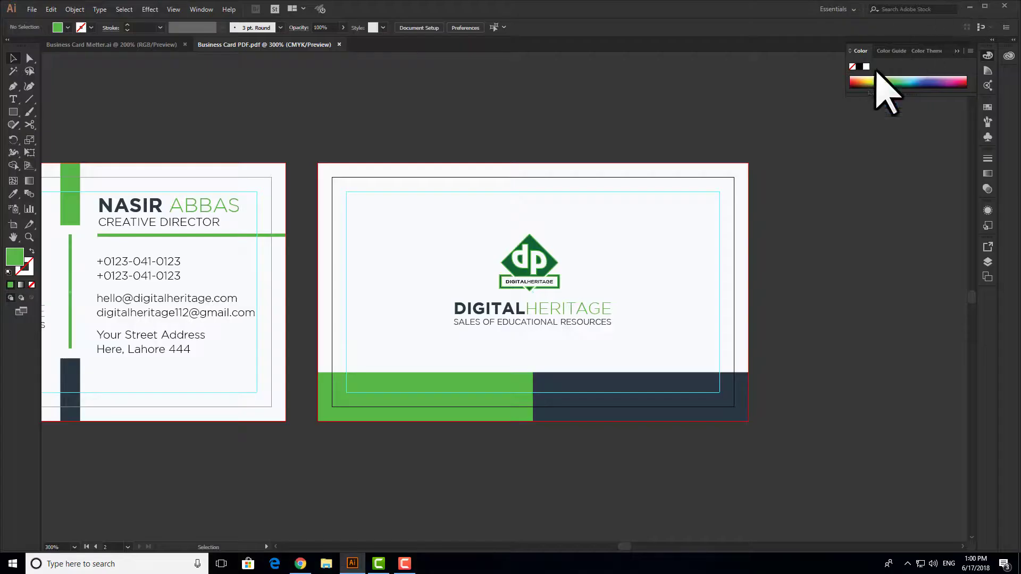
mouse_move(533, 226)
left_mouse_down()
mouse_move(588, 200)
mouse_move(524, 209)
mouse_move(539, 201)
left_mouse_up()
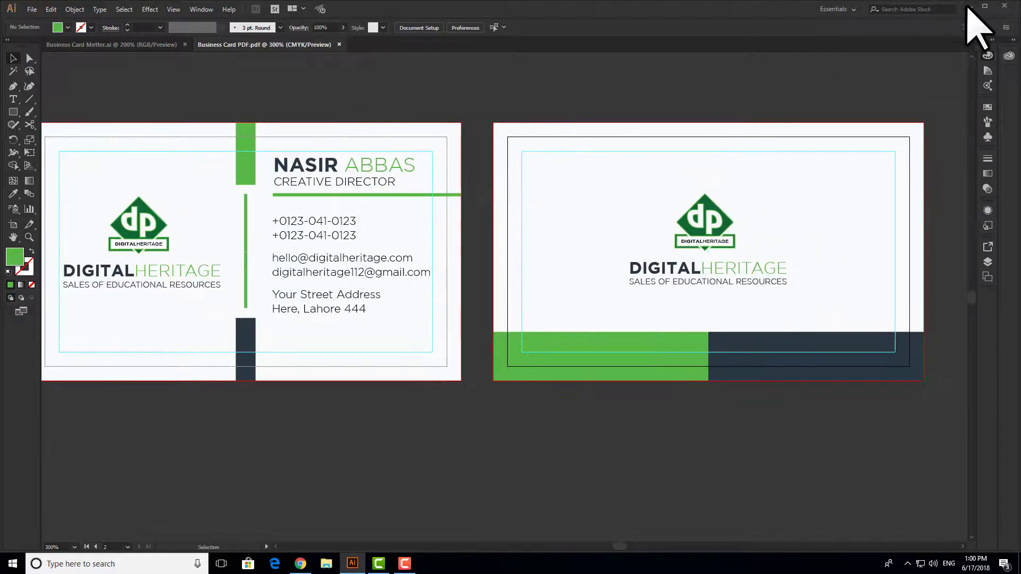
left_click(969, 7)
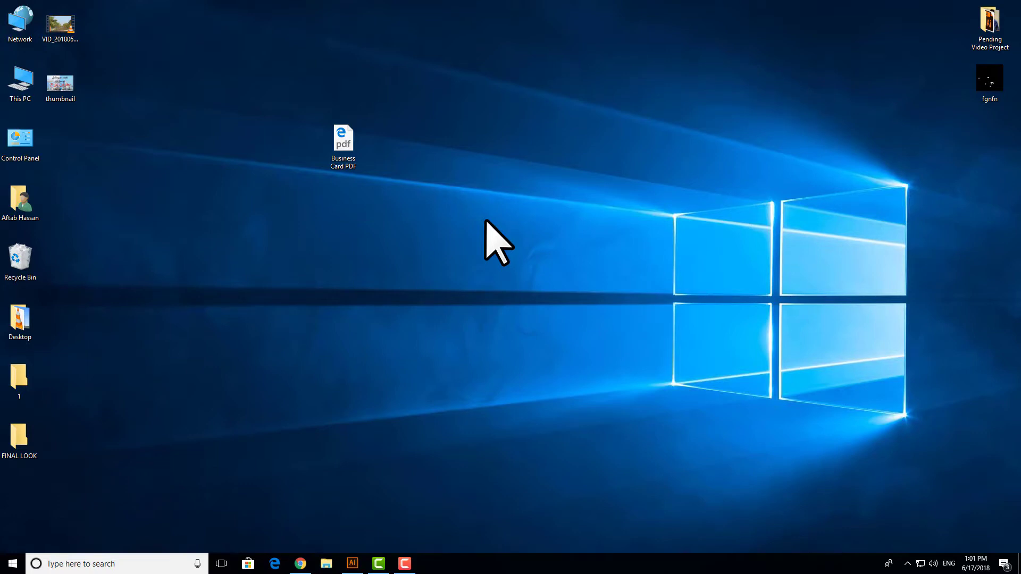
left_click_drag(424, 81, 298, 228)
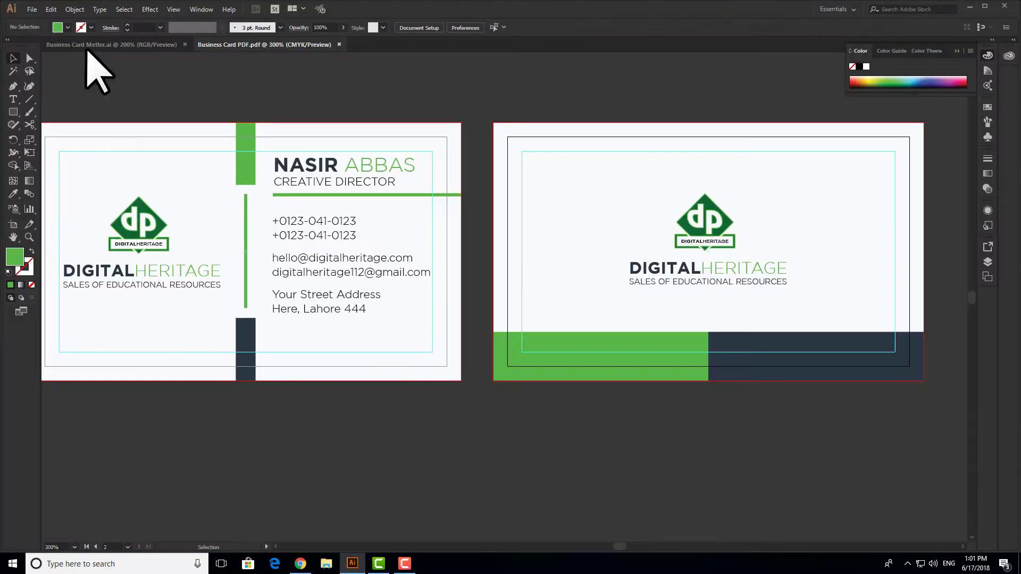
left_click_drag(178, 248, 302, 246)
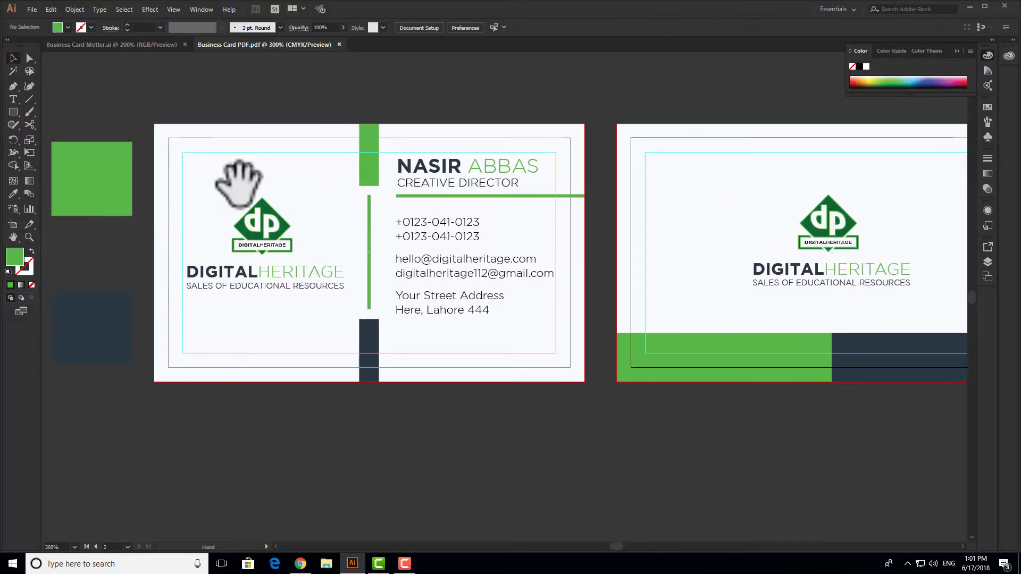